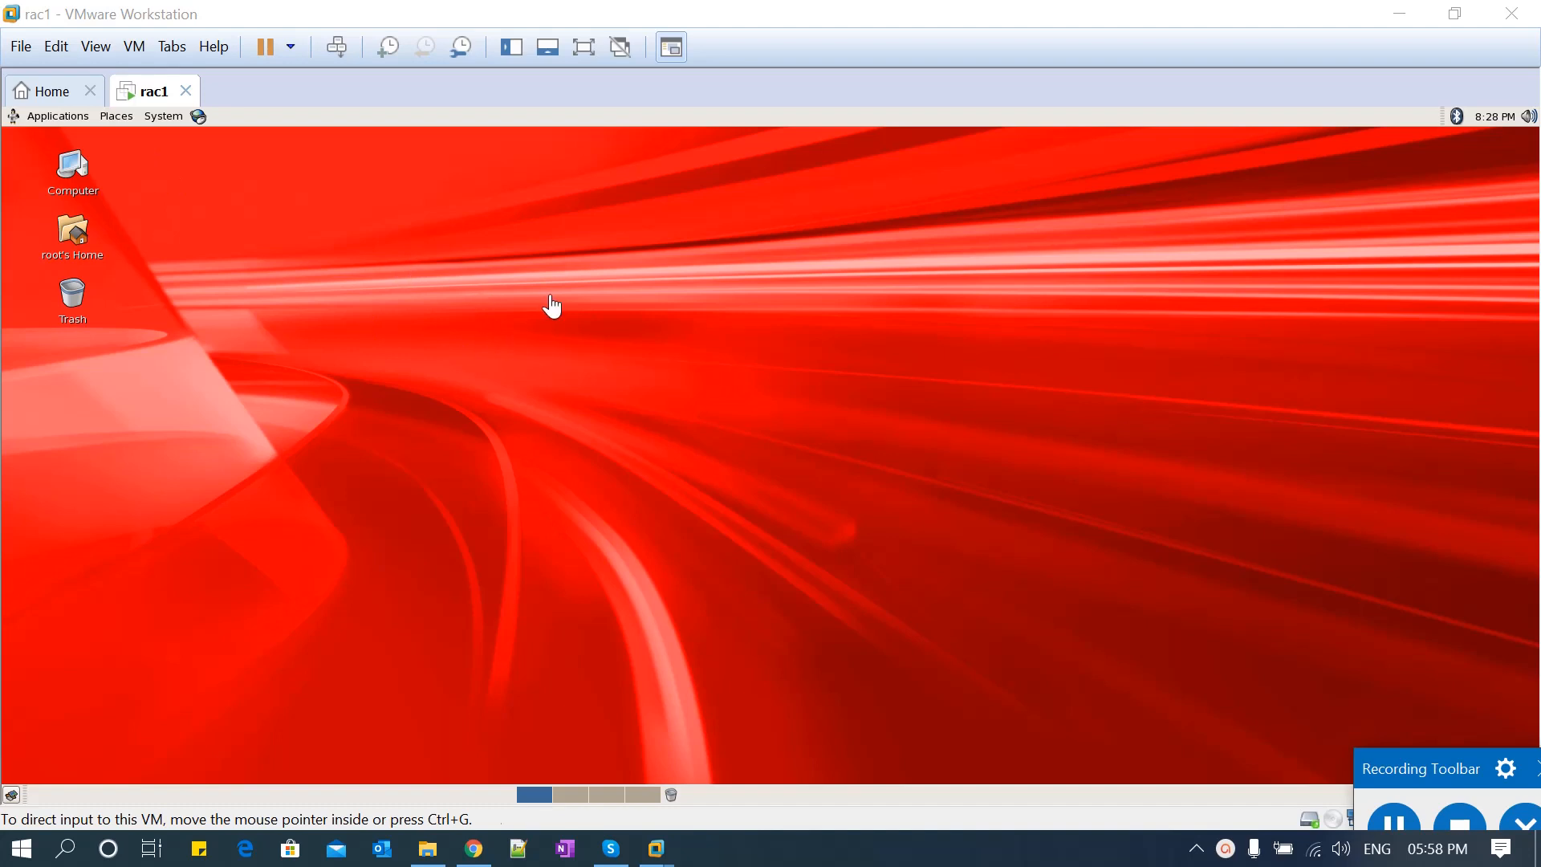
# Open a terminal from the rac1 virtual machine's desktop and maximize its window.
pyautogui.click(579, 370)
pyautogui.rightClick(461, 258)
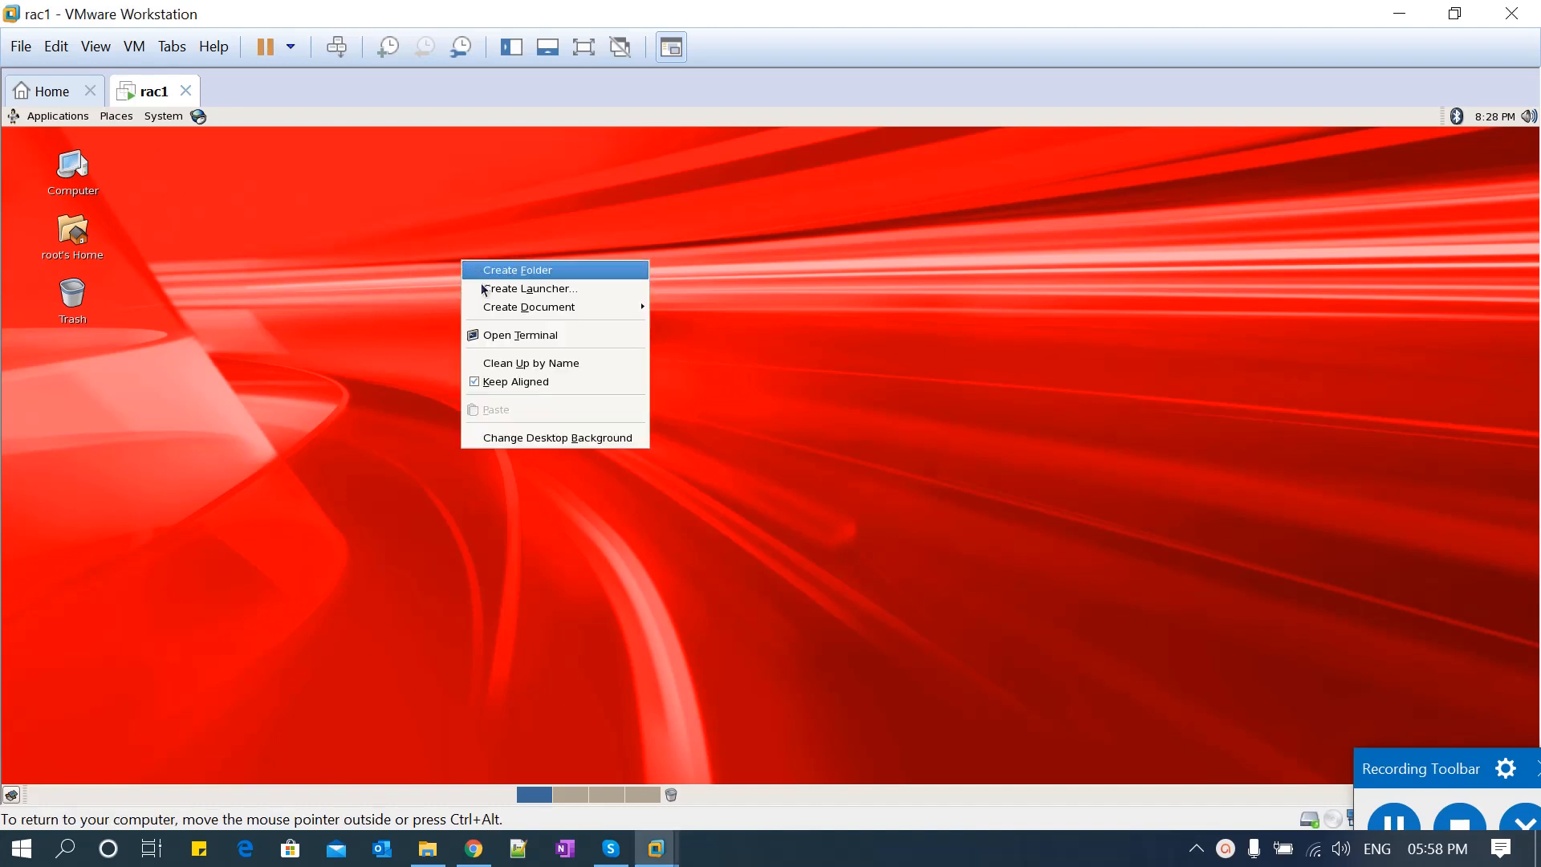
pyautogui.click(511, 335)
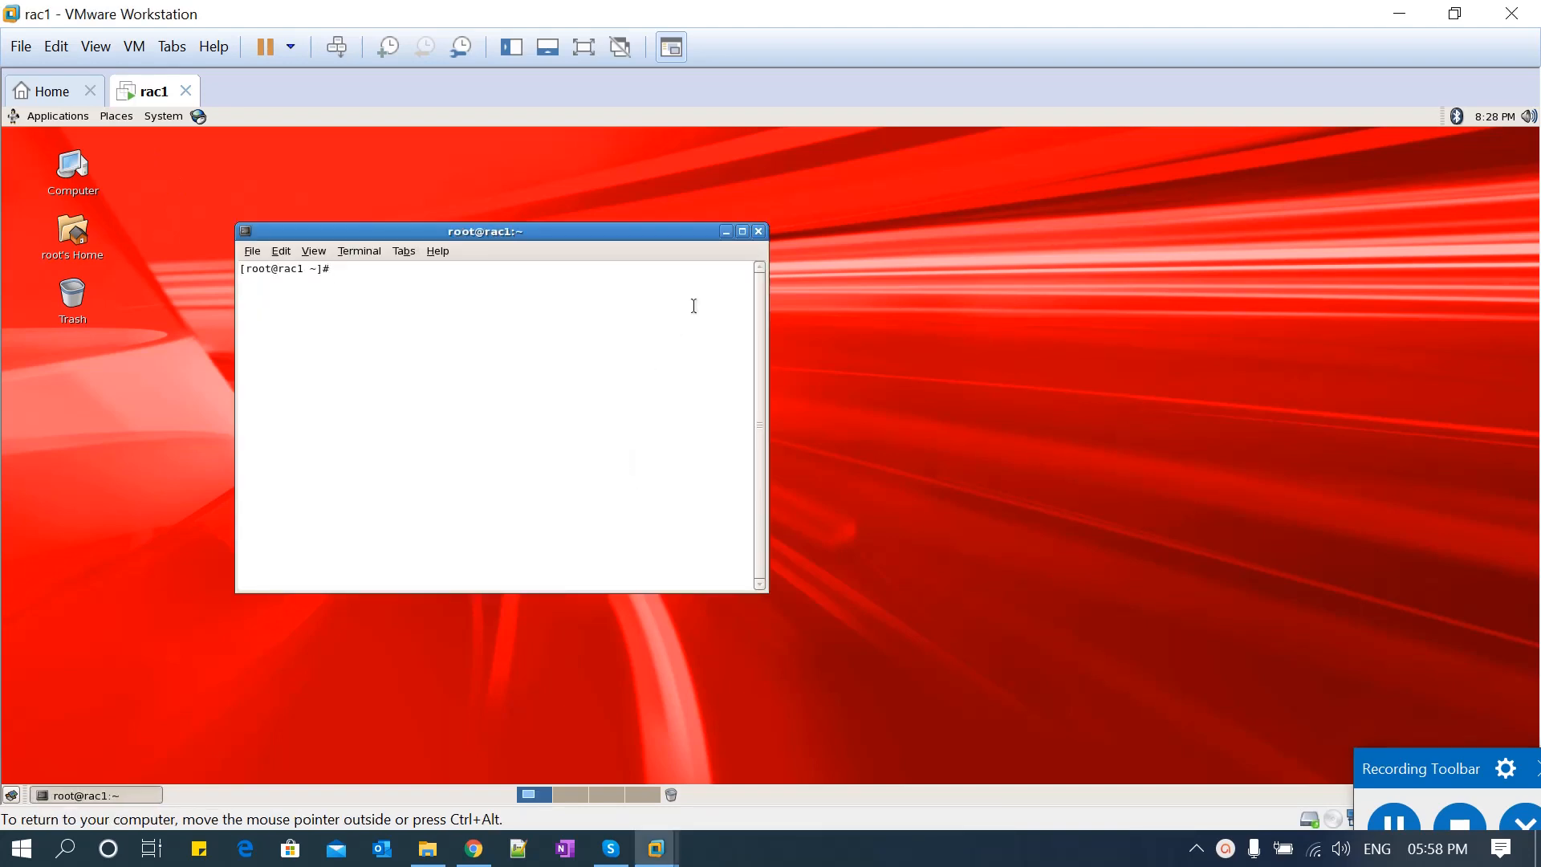
pyautogui.click(741, 234)
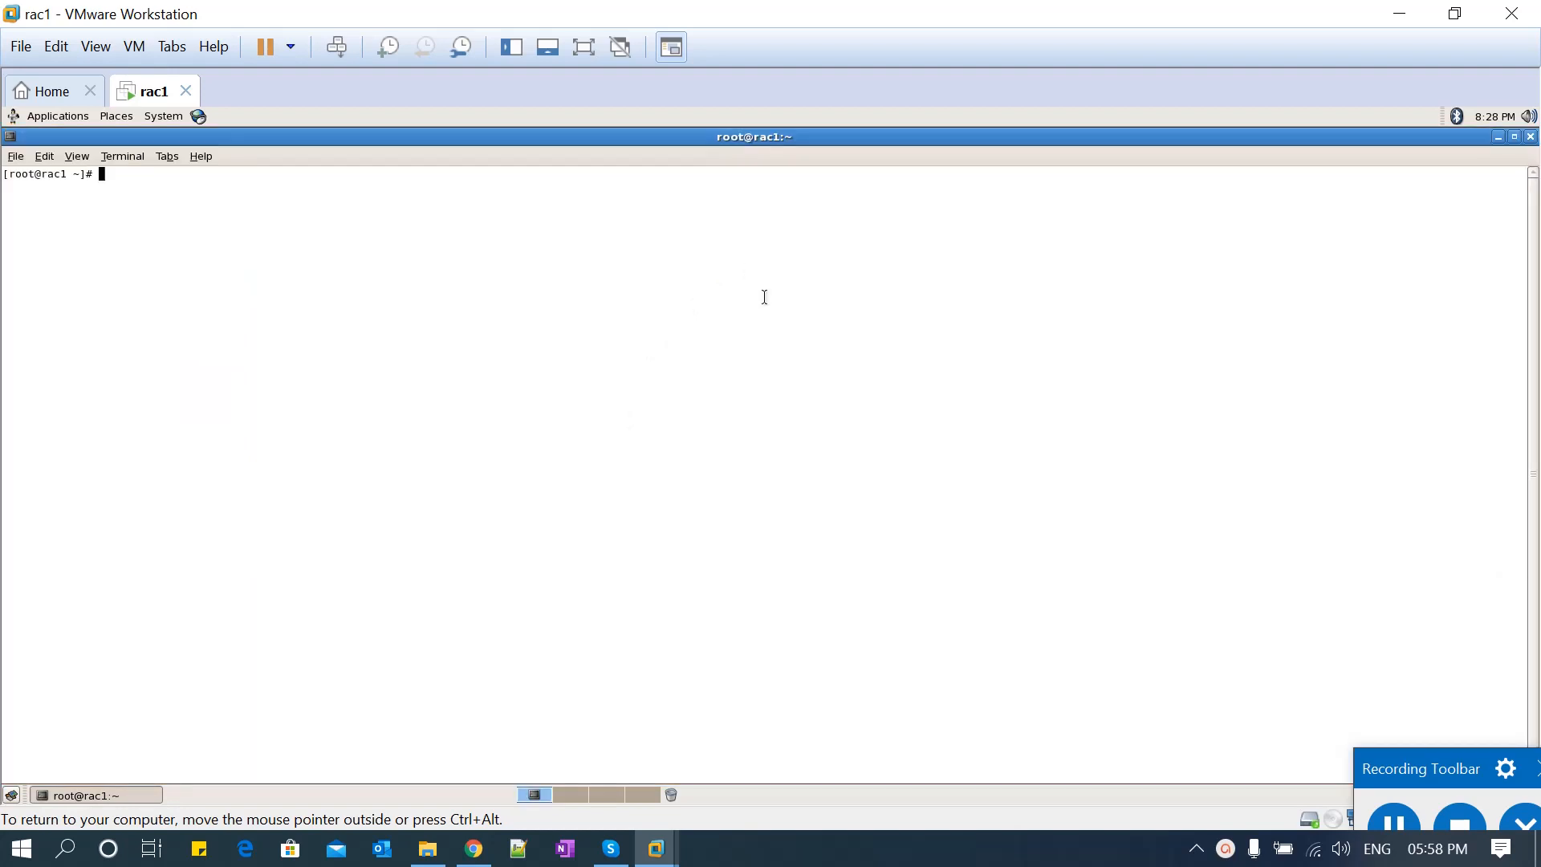
# Check the server's hostname and network configuration with hostname and ifconfig, highlighting the eth0 IP address.
pyautogui.write('hostname')
pyautogui.press('Return')
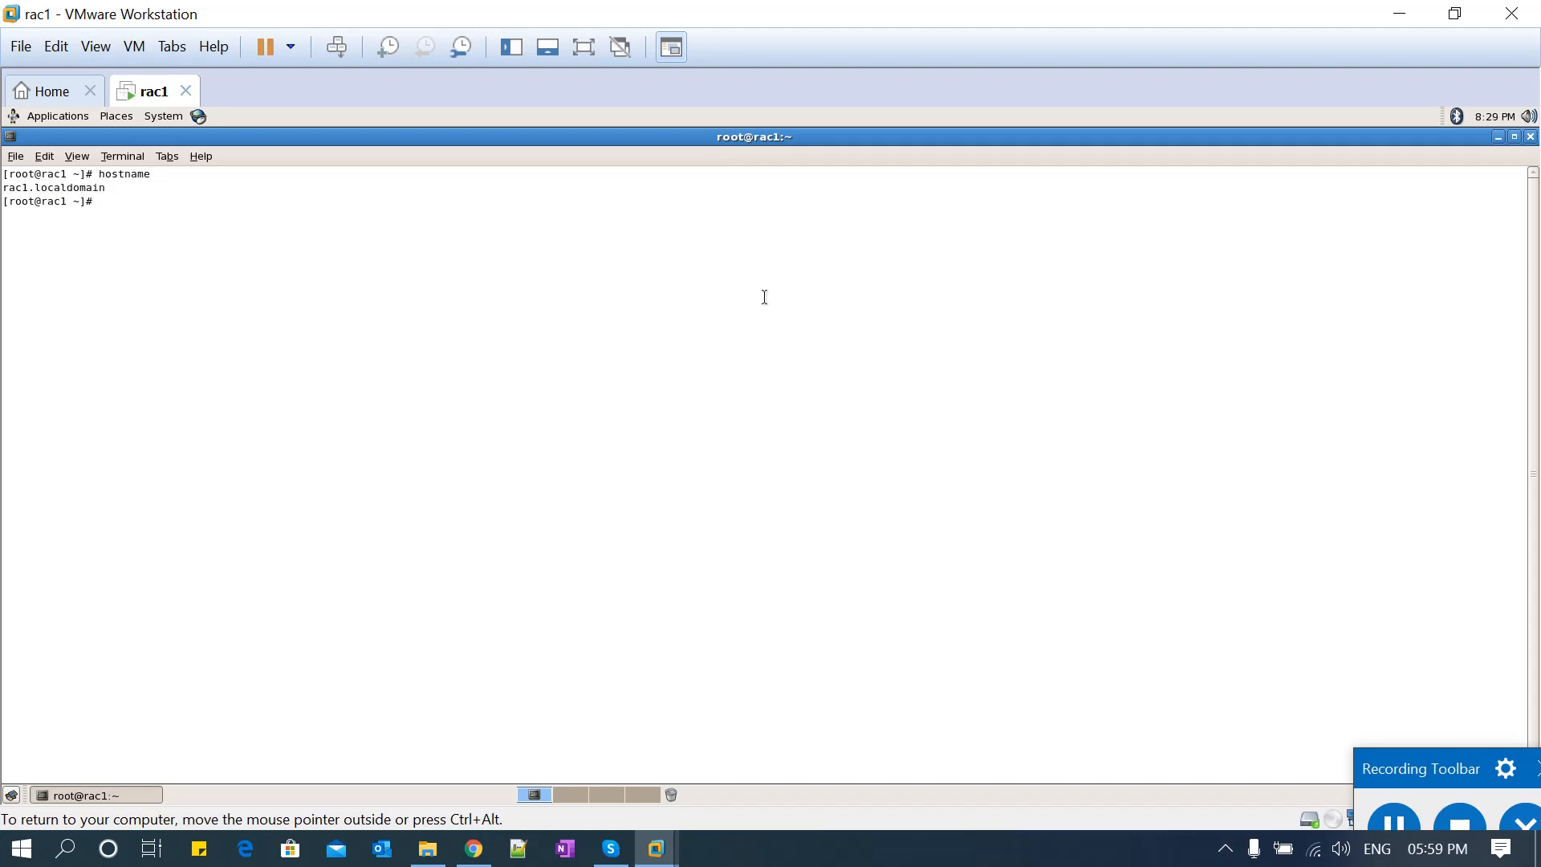
pyautogui.write('ifconfig')
pyautogui.press('Return')
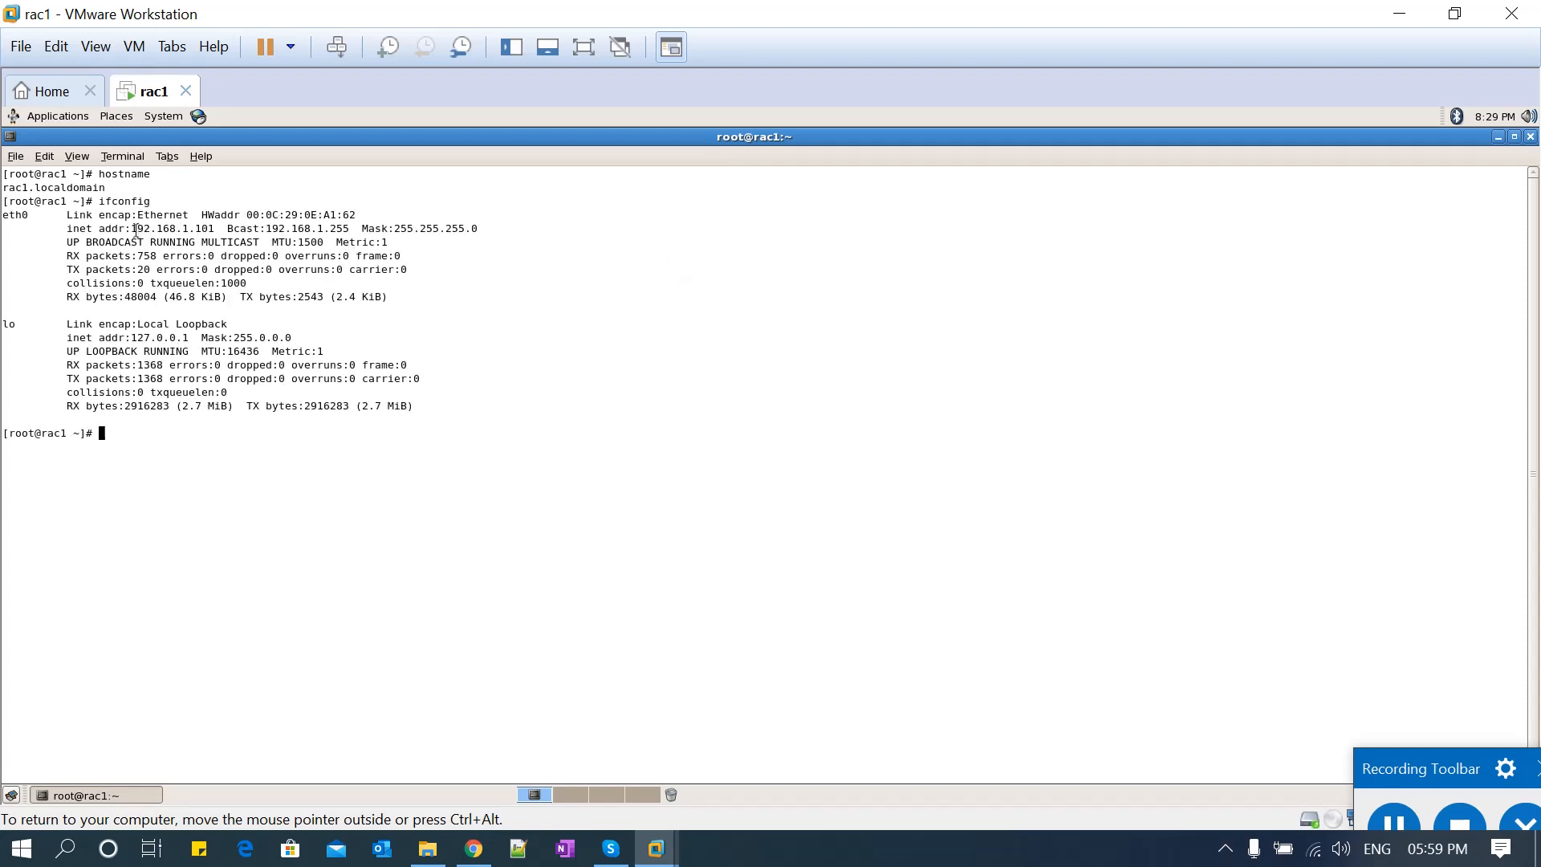
pyautogui.moveTo(150, 229); pyautogui.dragTo(220, 230)
pyautogui.click(350, 347)
# Look up the oracle user in /etc/passwd and the dba group in /etc/group using grep.
pyautogui.write('cat /etc/passwd |grep oracle')
pyautogui.press('Return')
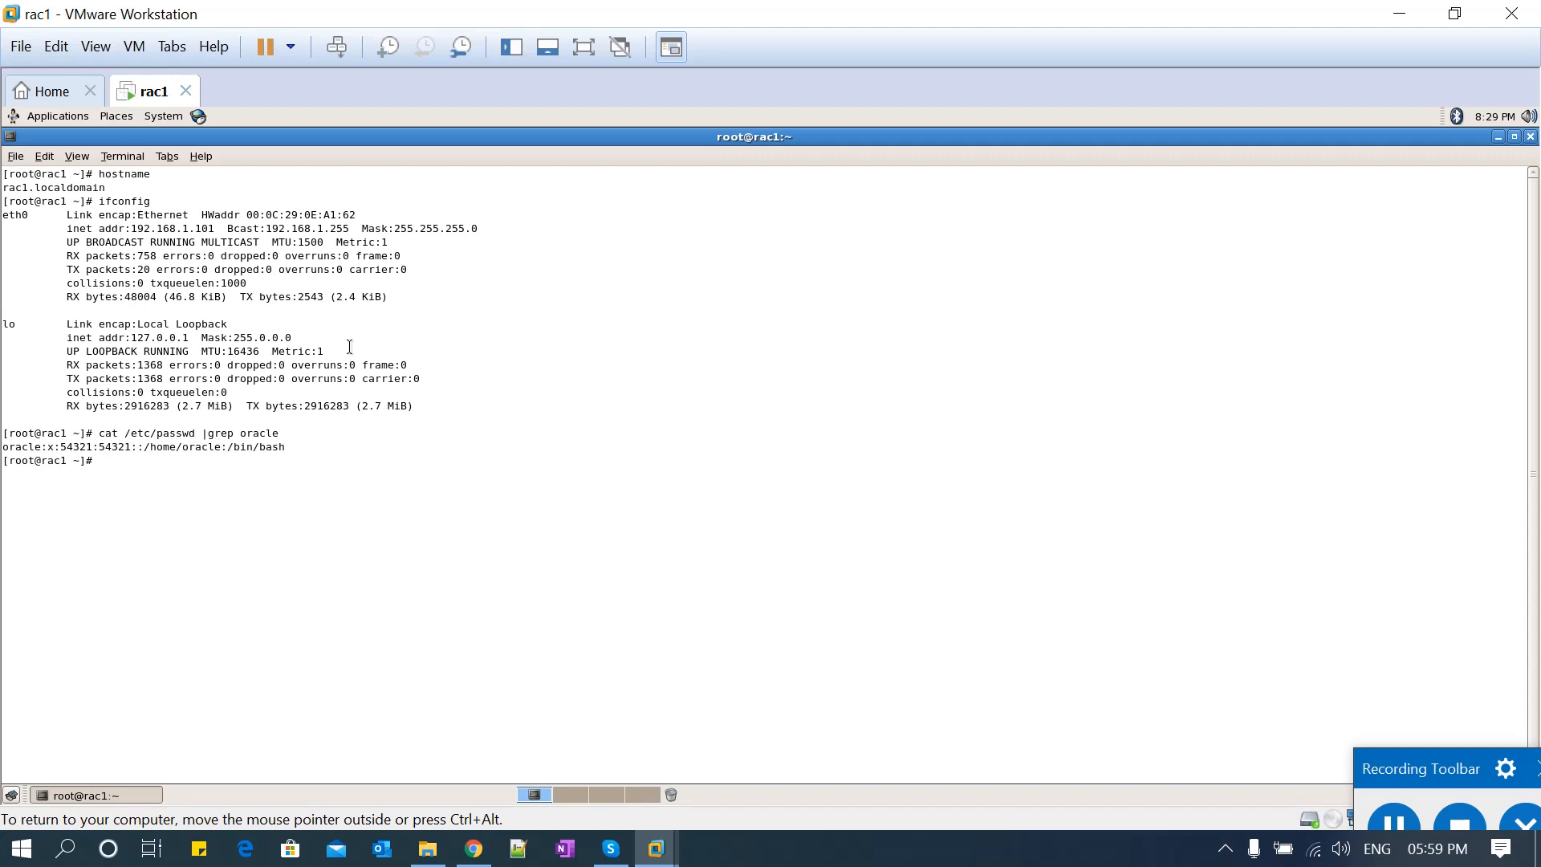
pyautogui.write('cat')
pyautogui.write('/etc/group |grep dba')
pyautogui.press('Return')
# Look up the oinstall group in /etc/group using grep.
pyautogui.press('Up')
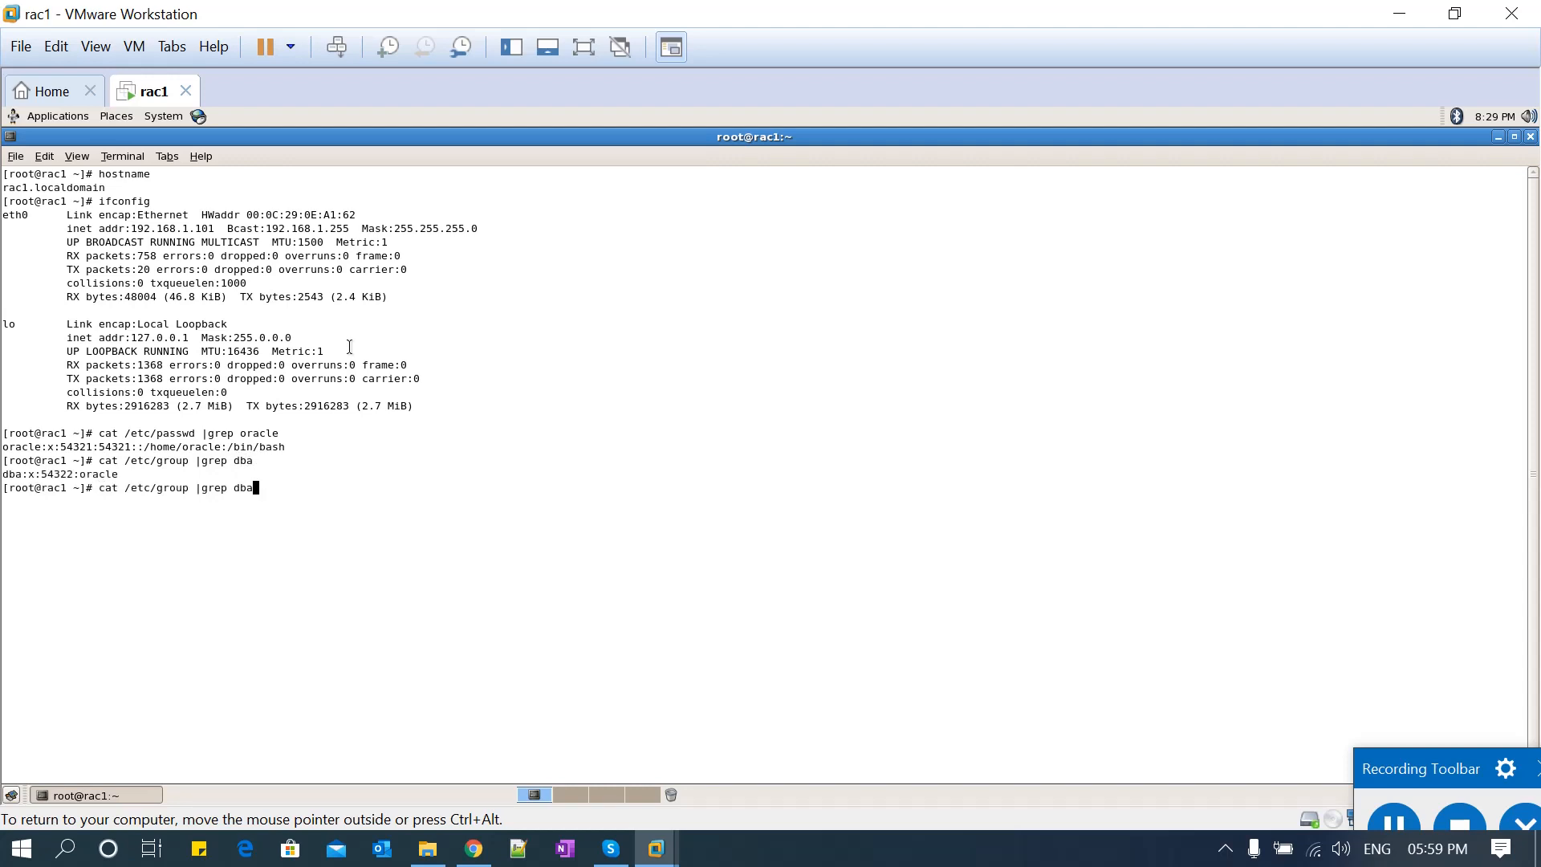
pyautogui.press('BackSpace')
pyautogui.press('BackSpace')
pyautogui.press('BackSpace')
pyautogui.write('oinstall')
pyautogui.press('Return')
pyautogui.press('Return')
pyautogui.press('Return')
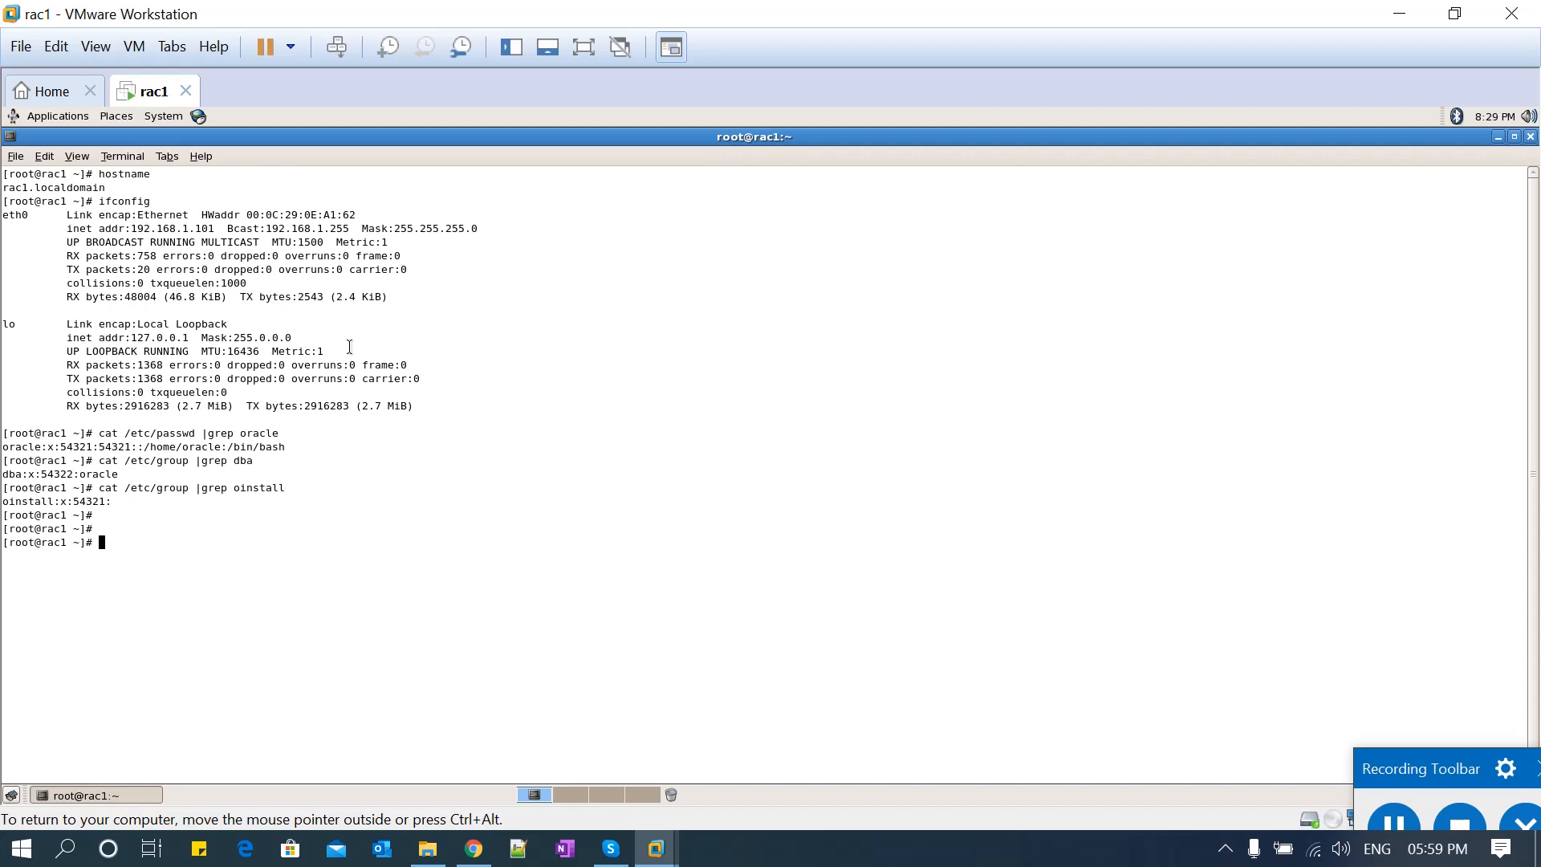
# Run id oracle and examine the oracle user's primary and secondary group memberships.
pyautogui.write('id oracle')
pyautogui.press('Return')
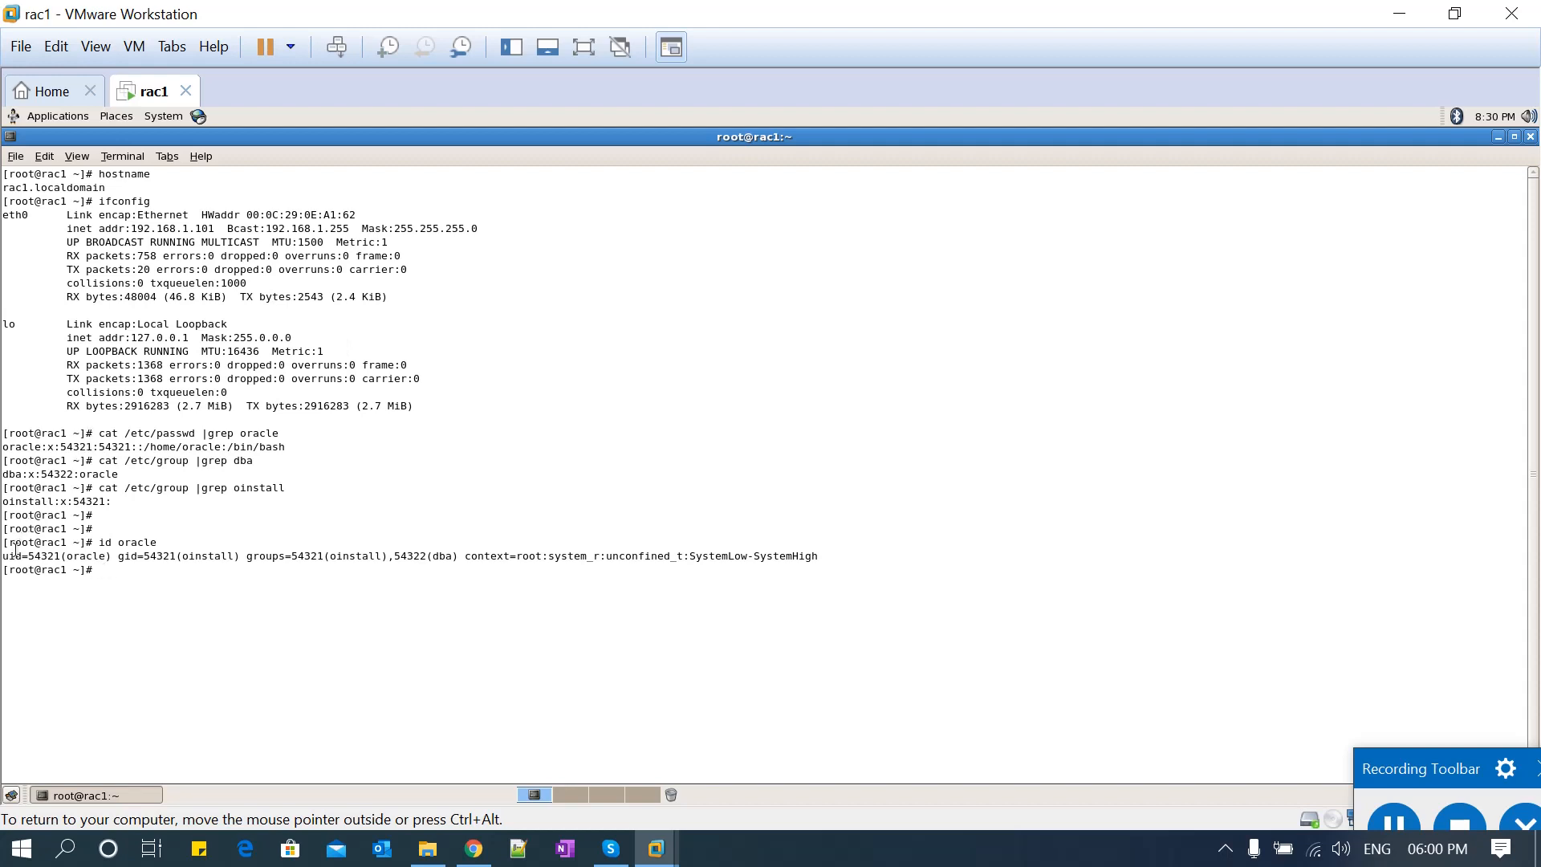
pyautogui.moveTo(31, 555); pyautogui.dragTo(149, 555)
pyautogui.moveTo(144, 555); pyautogui.dragTo(200, 556)
pyautogui.click(189, 555)
pyautogui.doubleClick(194, 556)
pyautogui.moveTo(350, 556); pyautogui.dragTo(453, 556)
pyautogui.click(378, 571)
pyautogui.press('Return')
pyautogui.press('Return')
# Disable X access control with xhost + and switch to the oracle user with su - oracle.
pyautogui.write('xhost +')
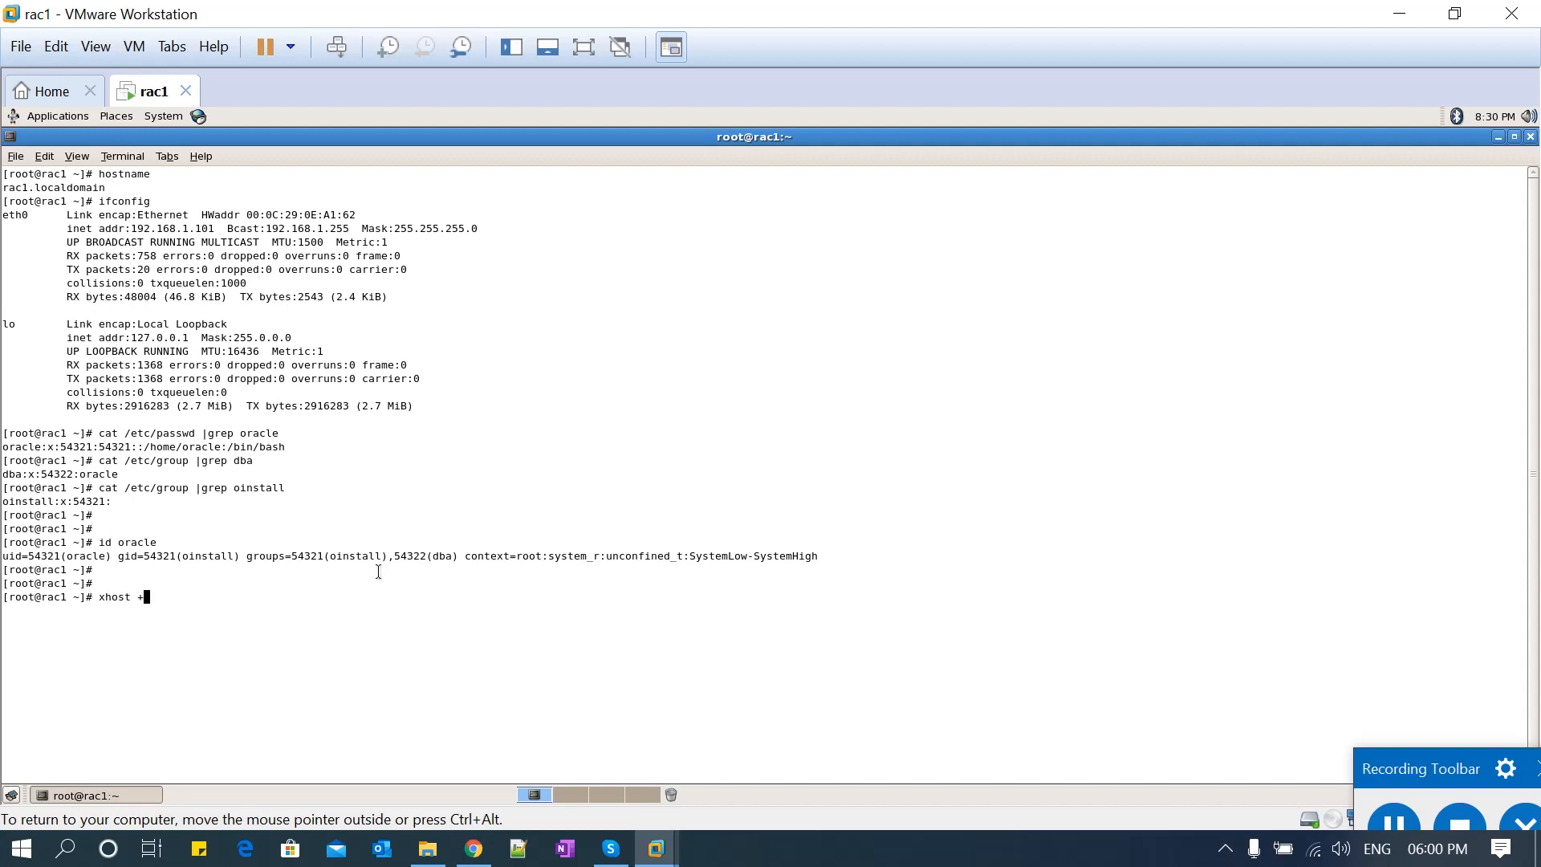
pyautogui.press('Return')
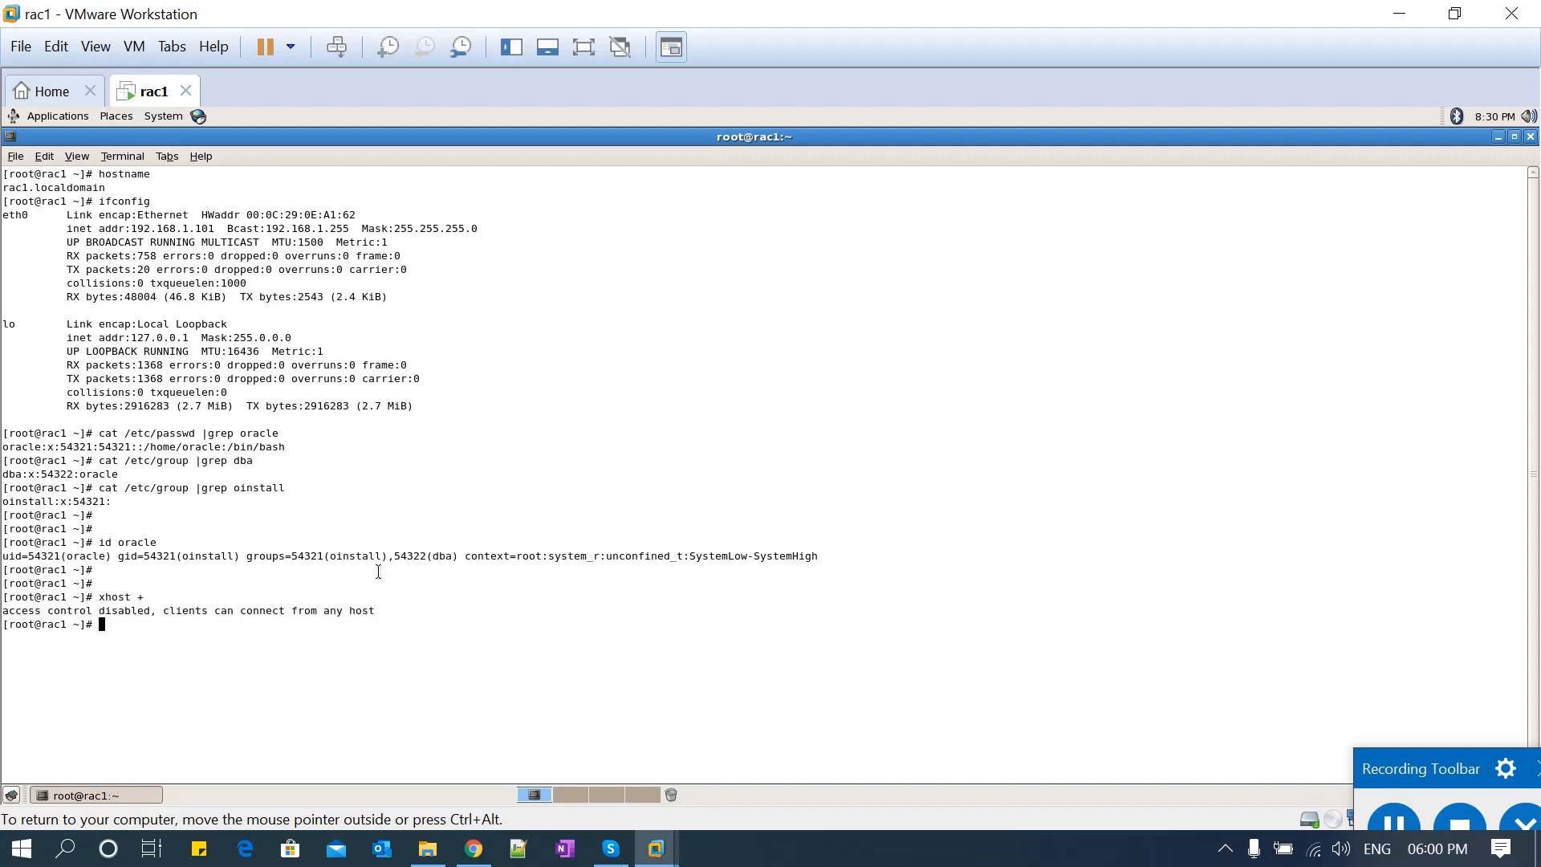
pyautogui.write('su - oracle')
pyautogui.press('Return')
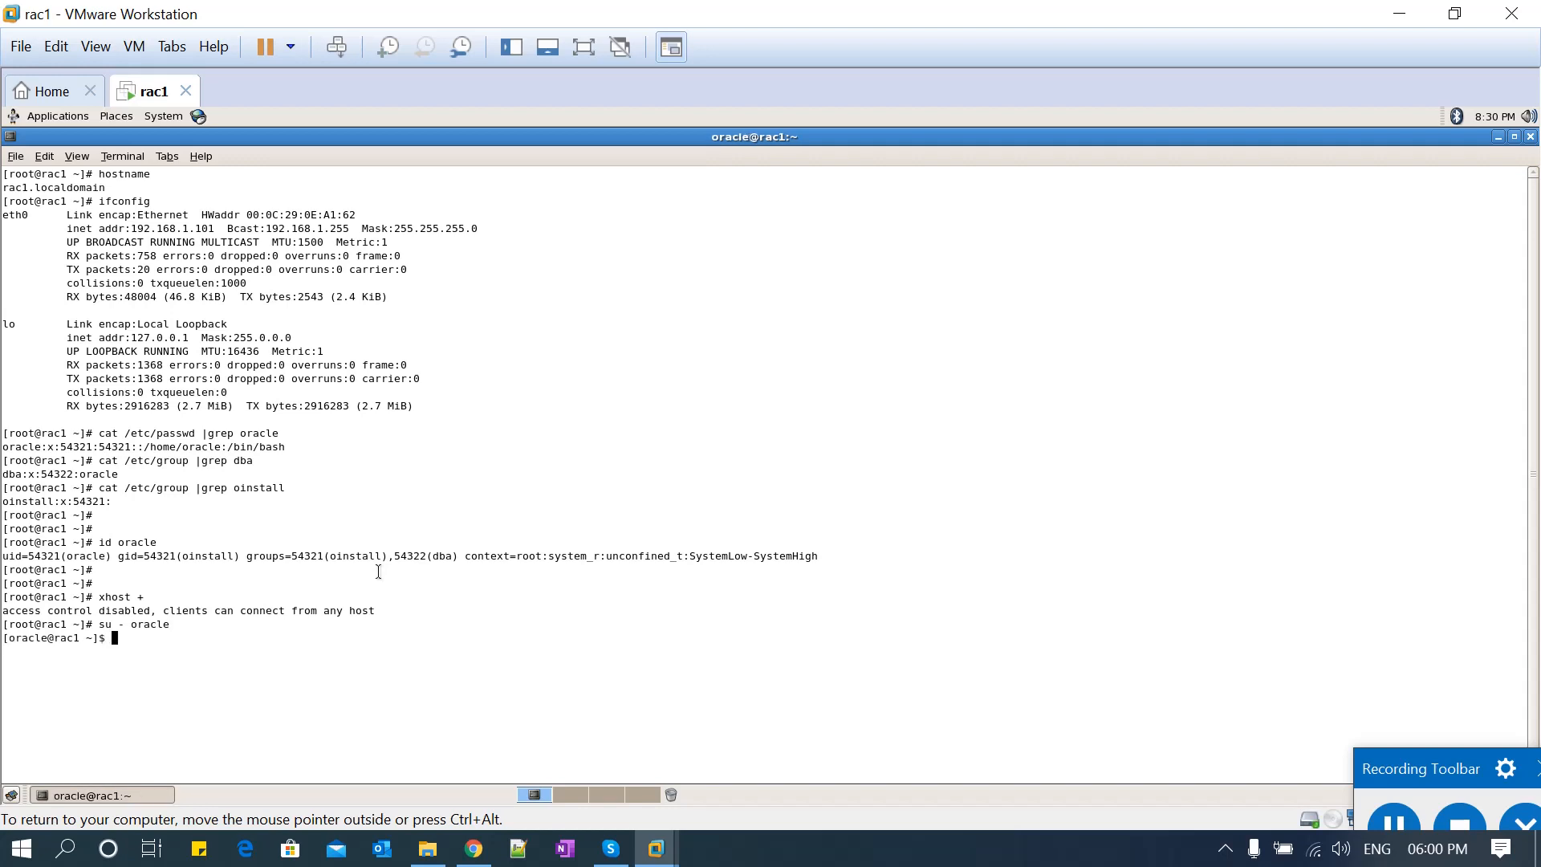
# List the mounted filesystems with df -h and change into the /Softwares mount.
pyautogui.write('df -h')
pyautogui.press('Return')
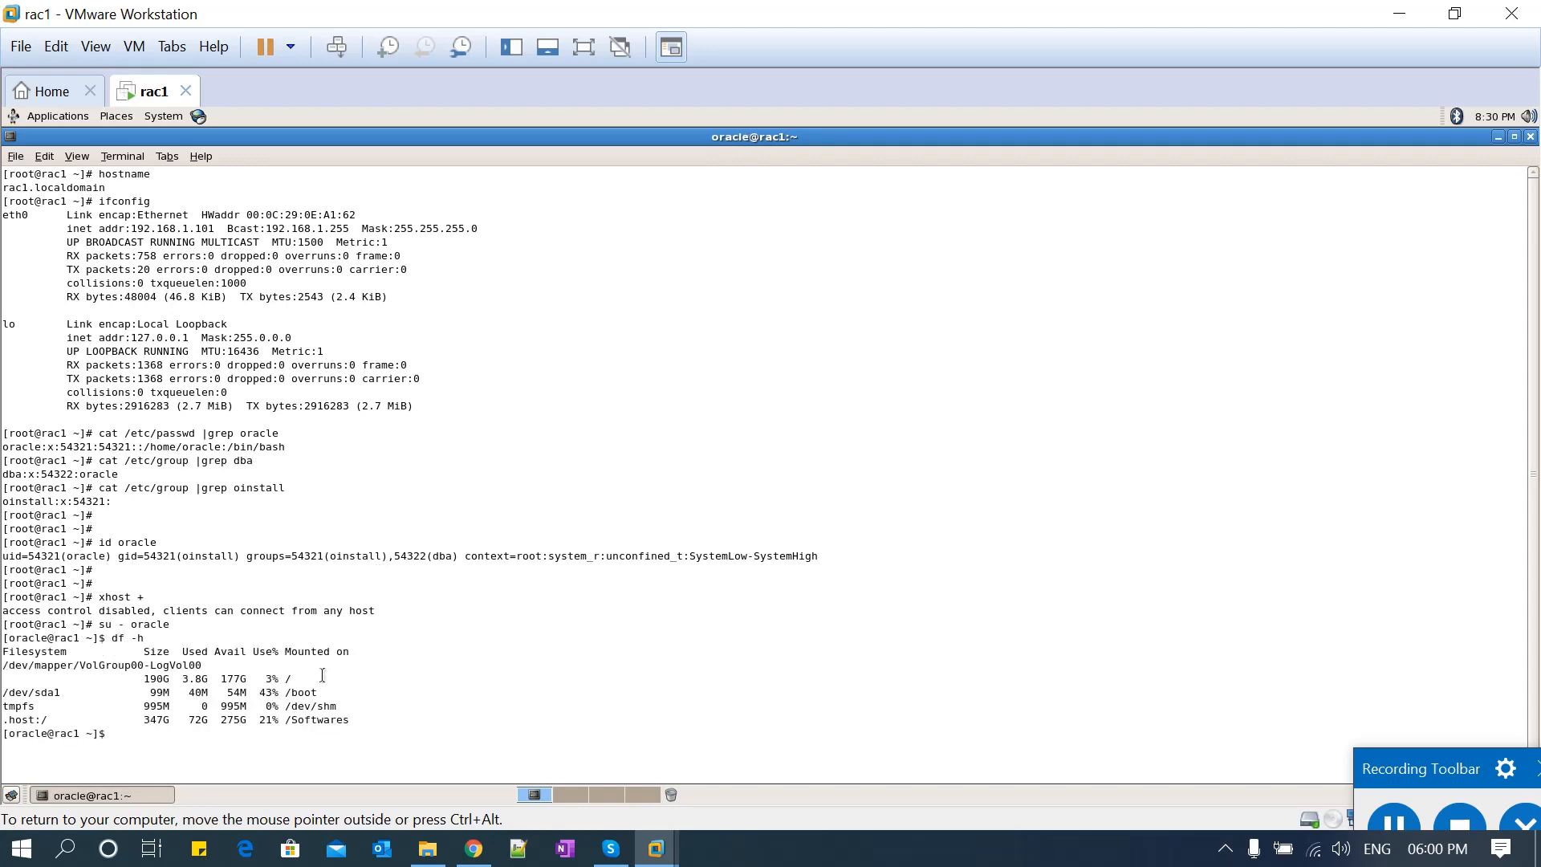
pyautogui.doubleClick(326, 720)
pyautogui.hotkey('ctrl', 'c')
pyautogui.write('cd')
pyautogui.middleClick(325, 720)
pyautogui.press('Return')
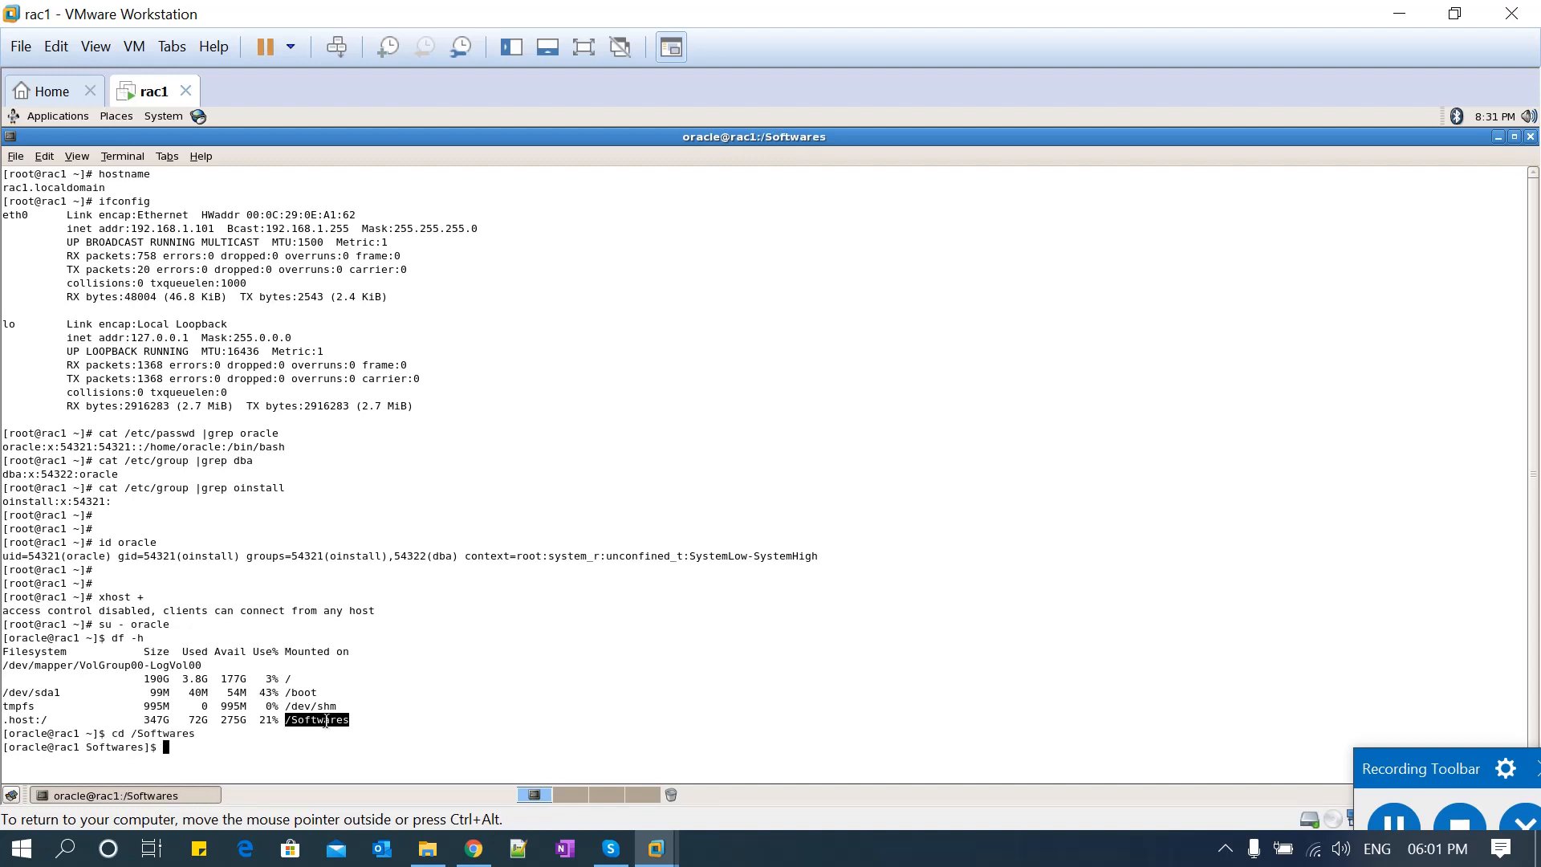
# Change into the Softwares/11204 subdirectory and print the working directory path.
pyautogui.write('cd So')
pyautogui.press('Tab')
pyautogui.press('Return')
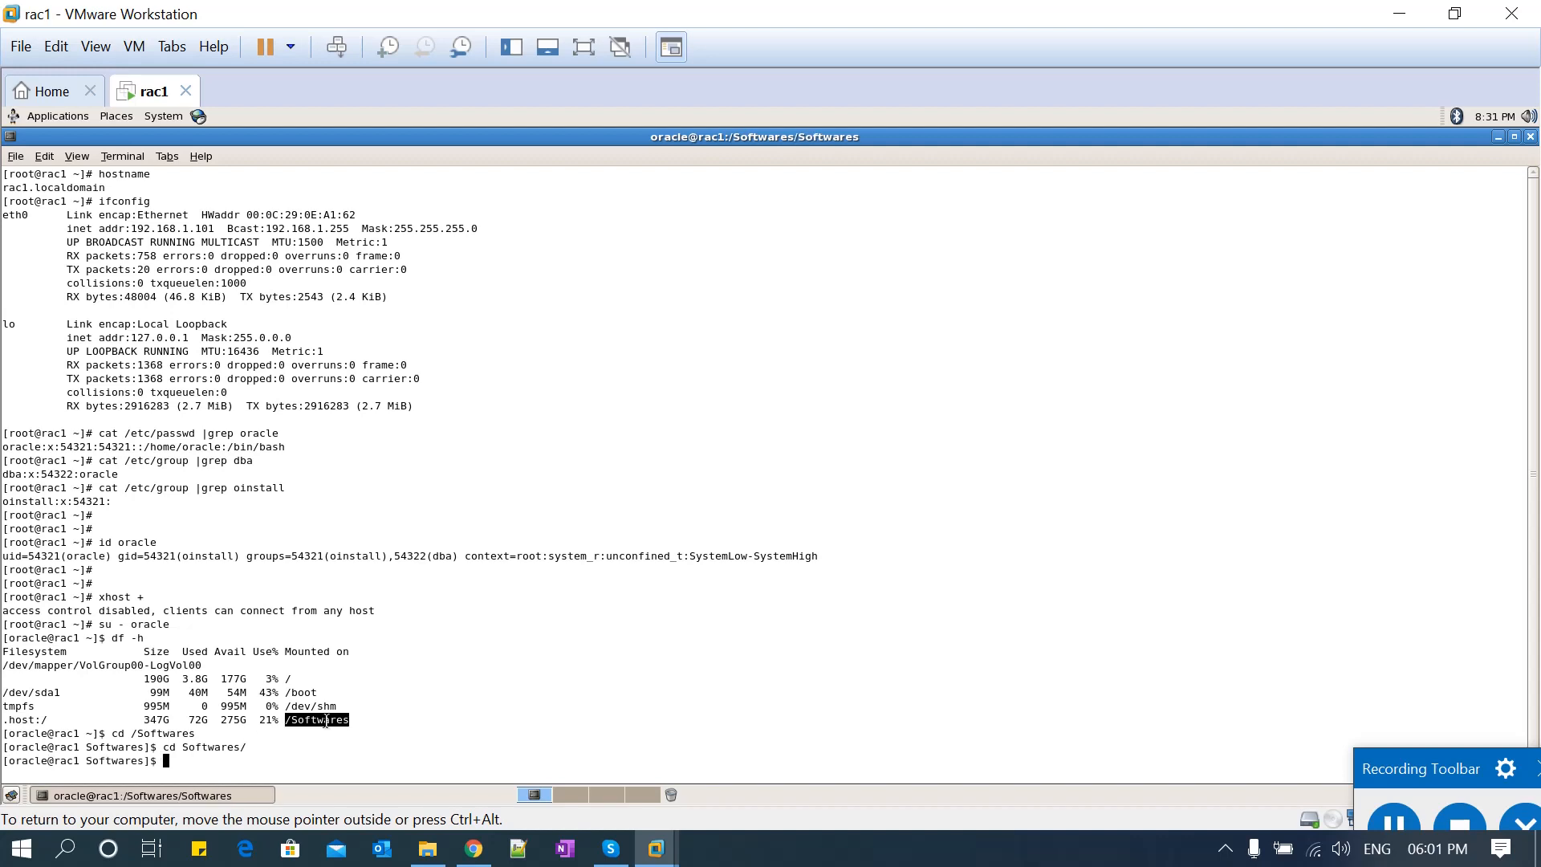
pyautogui.write('cd 11')
pyautogui.press('Tab')
pyautogui.press('Return')
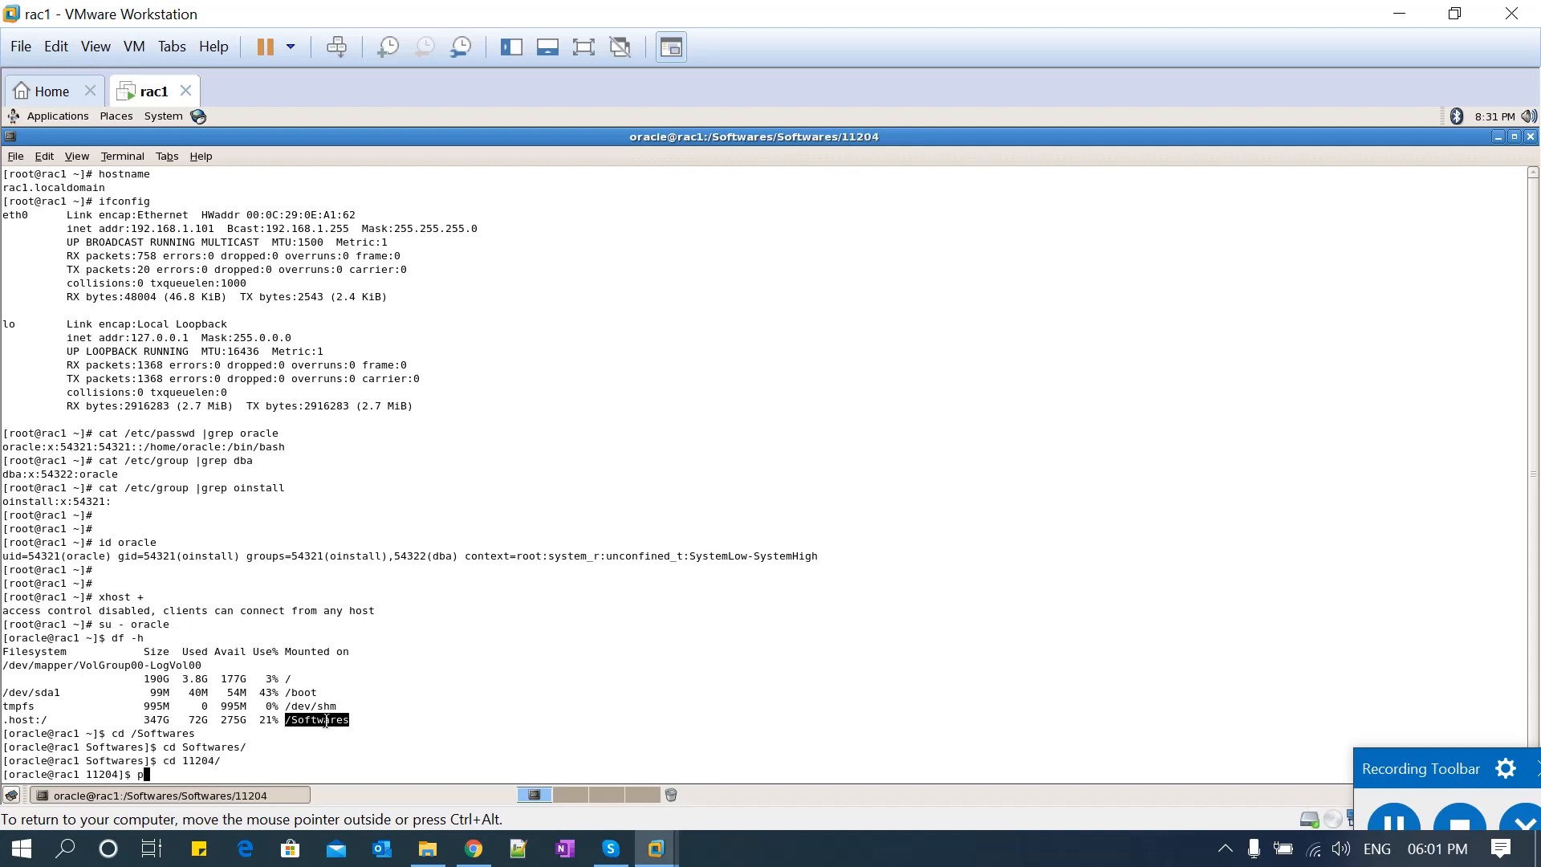
pyautogui.write('pwd')
pyautogui.press('Return')
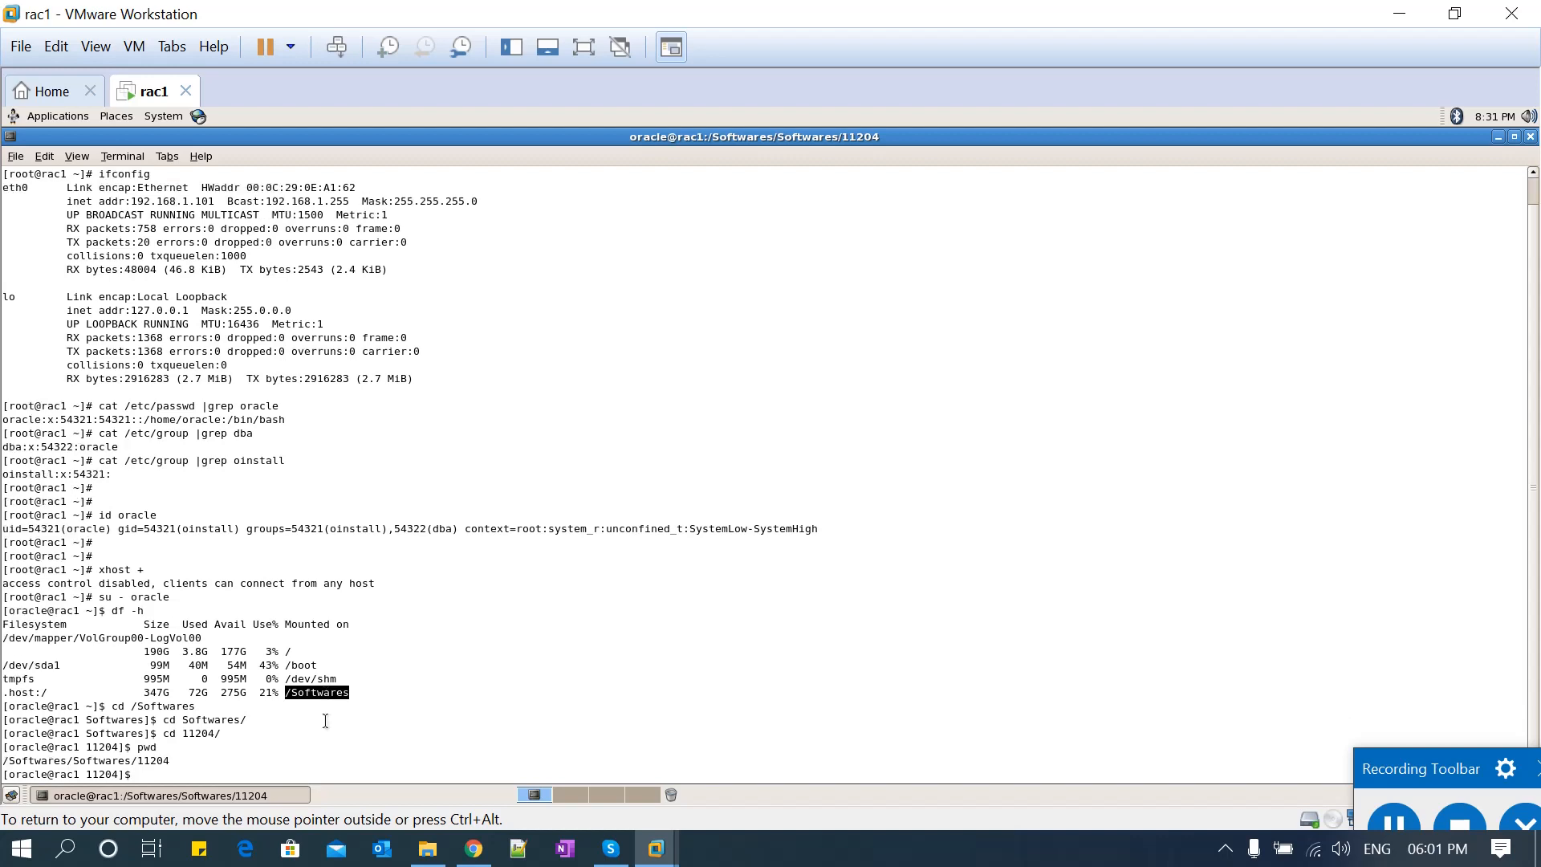
# List the contents of the 11204 directory and change into its Linux folder.
pyautogui.write('ll')
pyautogui.press('Return')
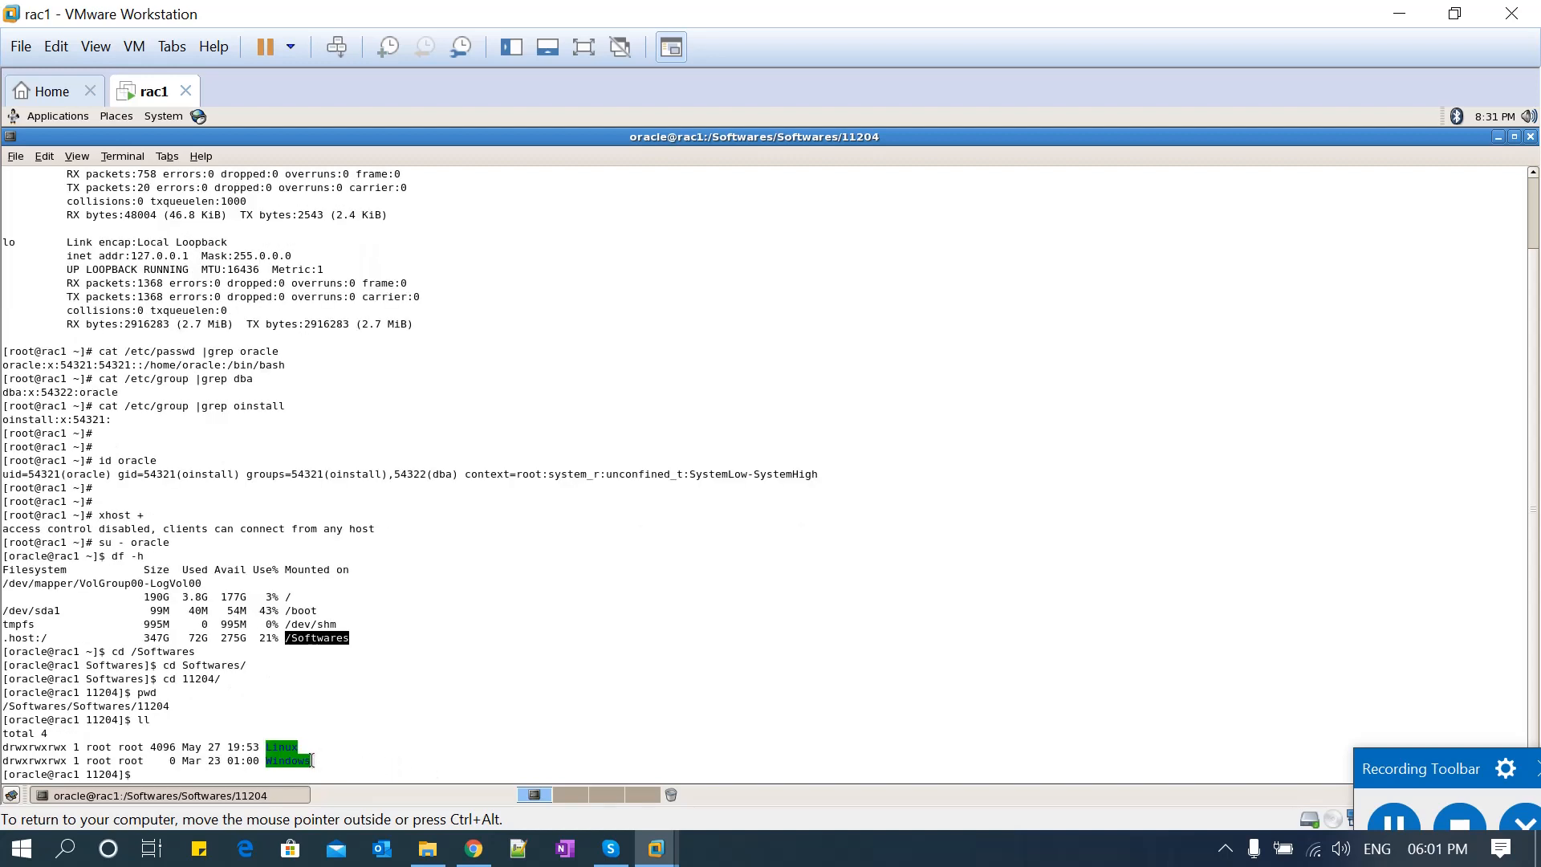
pyautogui.write('cd L')
pyautogui.press('Tab')
pyautogui.press('Return')
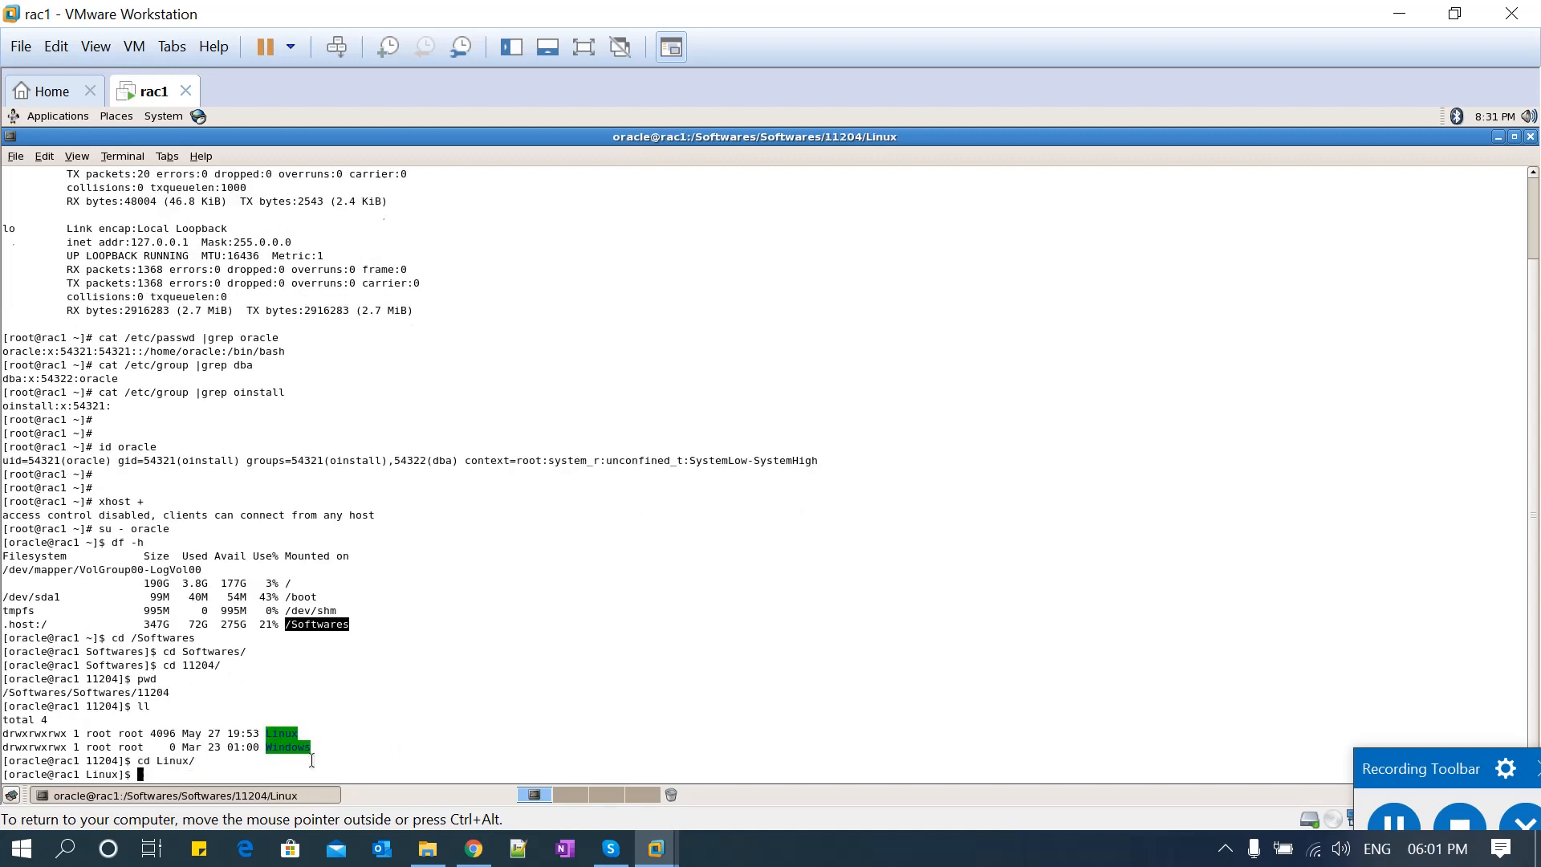
# List the contents of the Linux folder and highlight the database and grid directories.
pyautogui.write('ll')
pyautogui.press('Return')
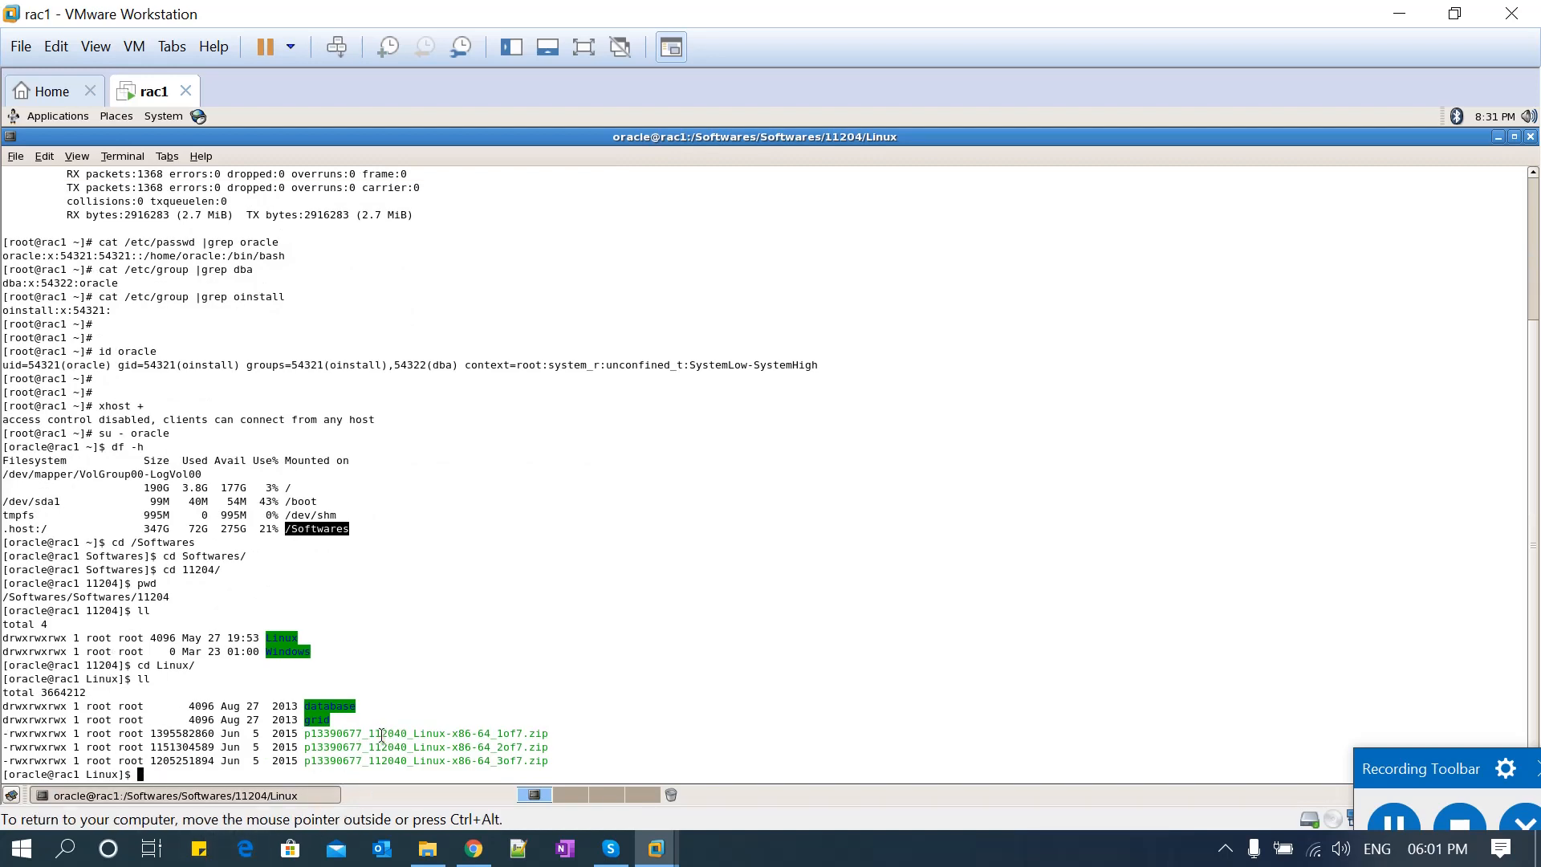
pyautogui.doubleClick(346, 718)
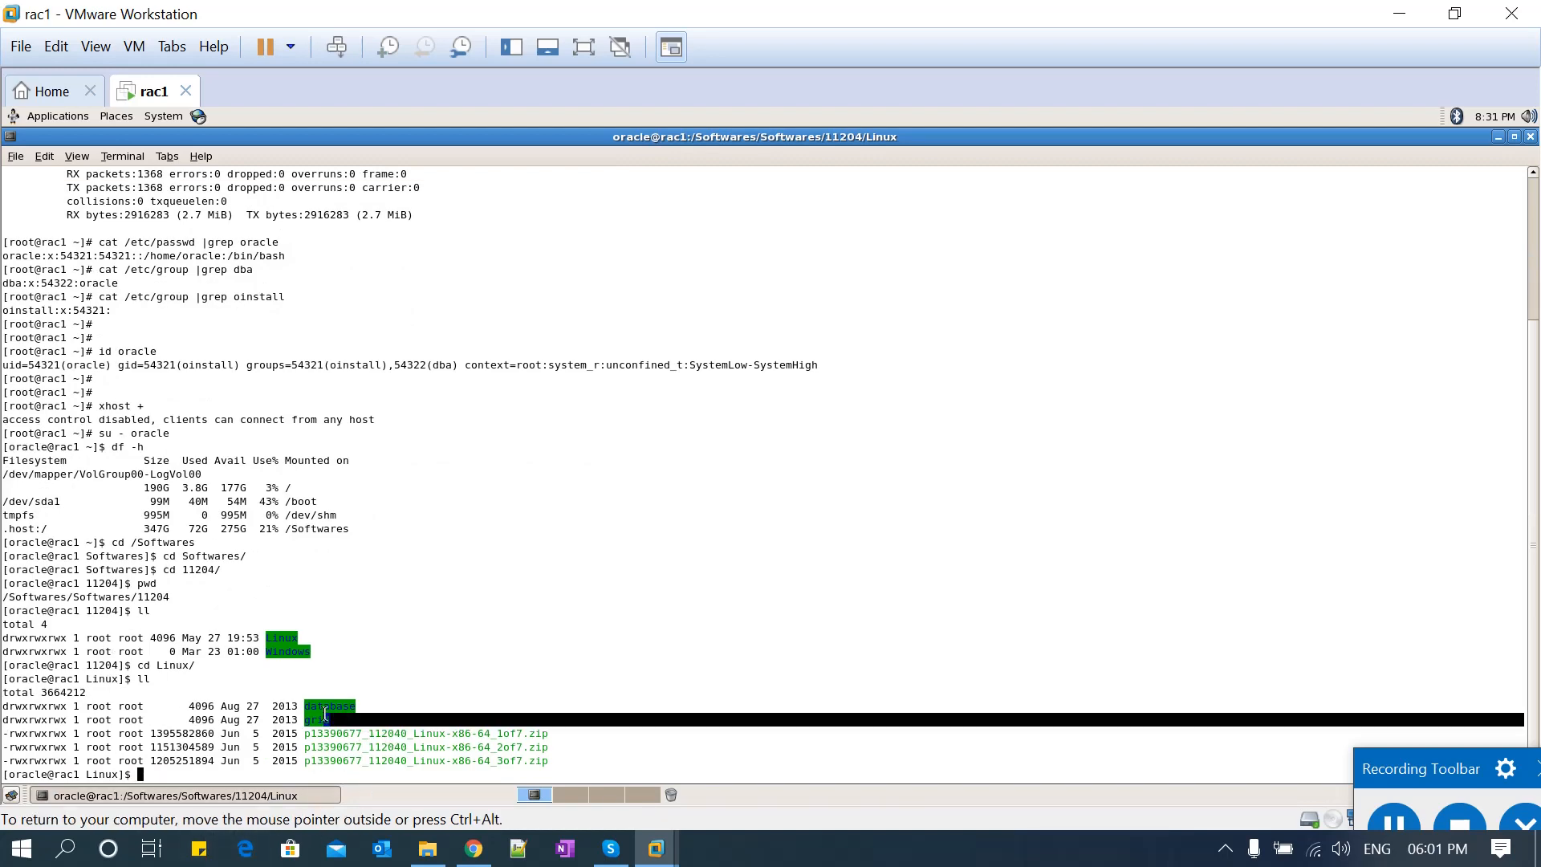
pyautogui.doubleClick(320, 706)
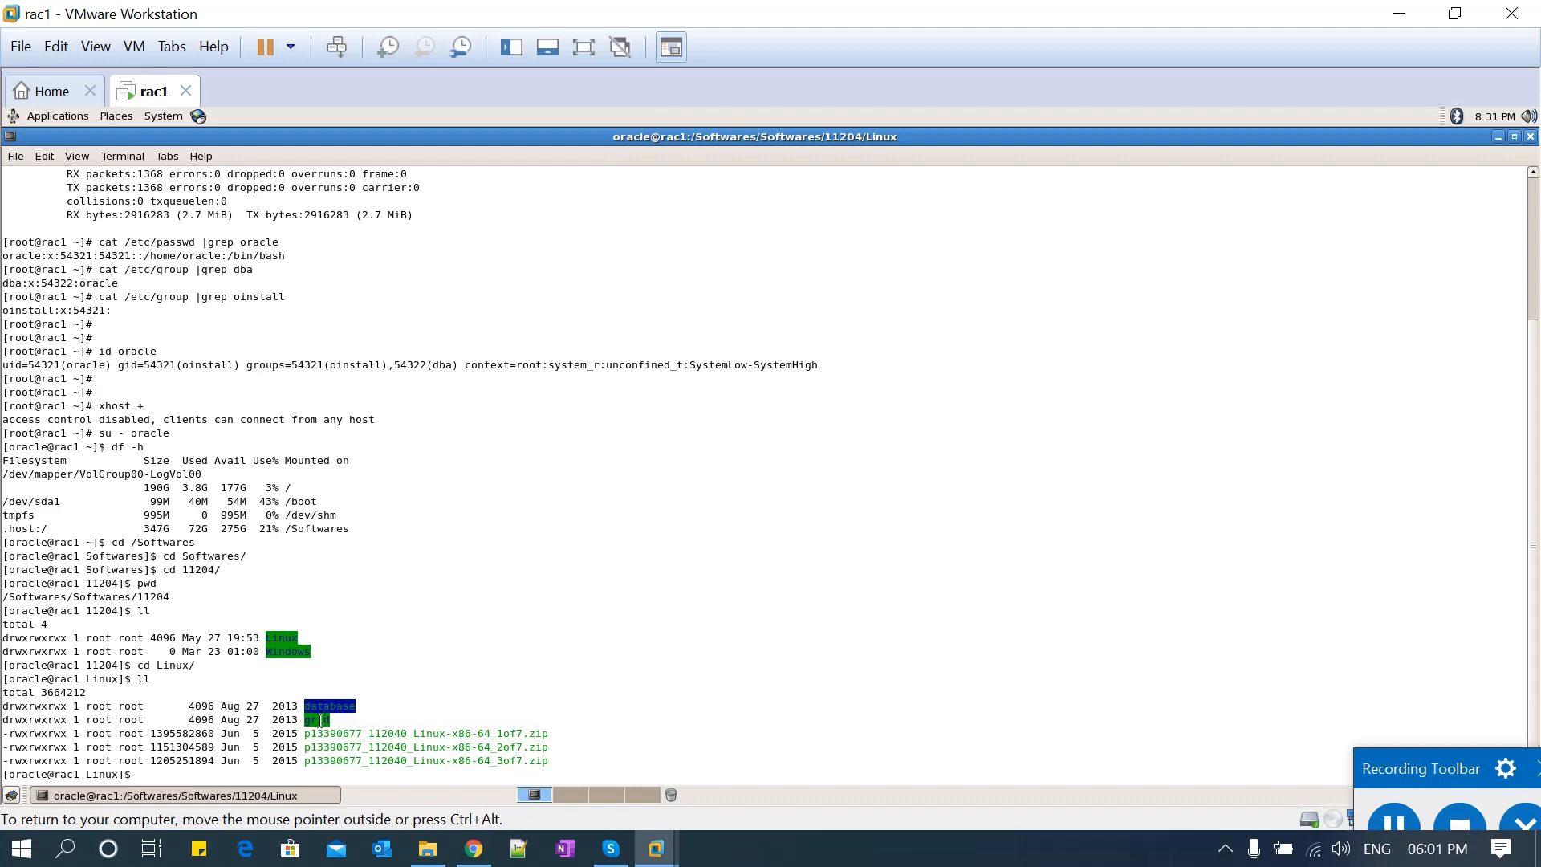
pyautogui.doubleClick(320, 720)
# Change into the database directory and list its contents.
pyautogui.write('cd database/')
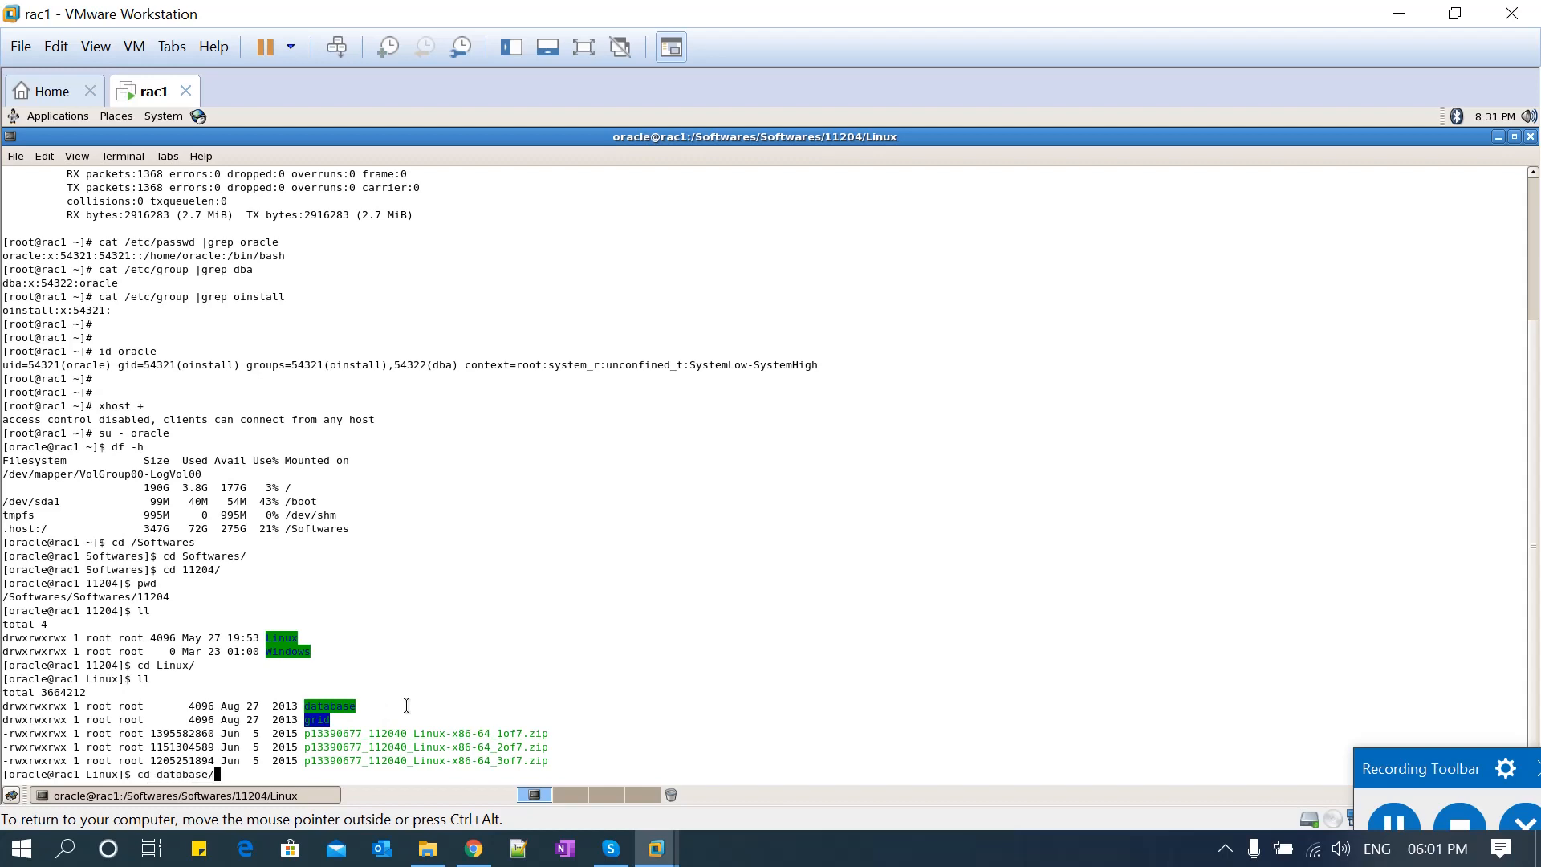
pyautogui.press('Return')
pyautogui.write('ll')
pyautogui.press('Return')
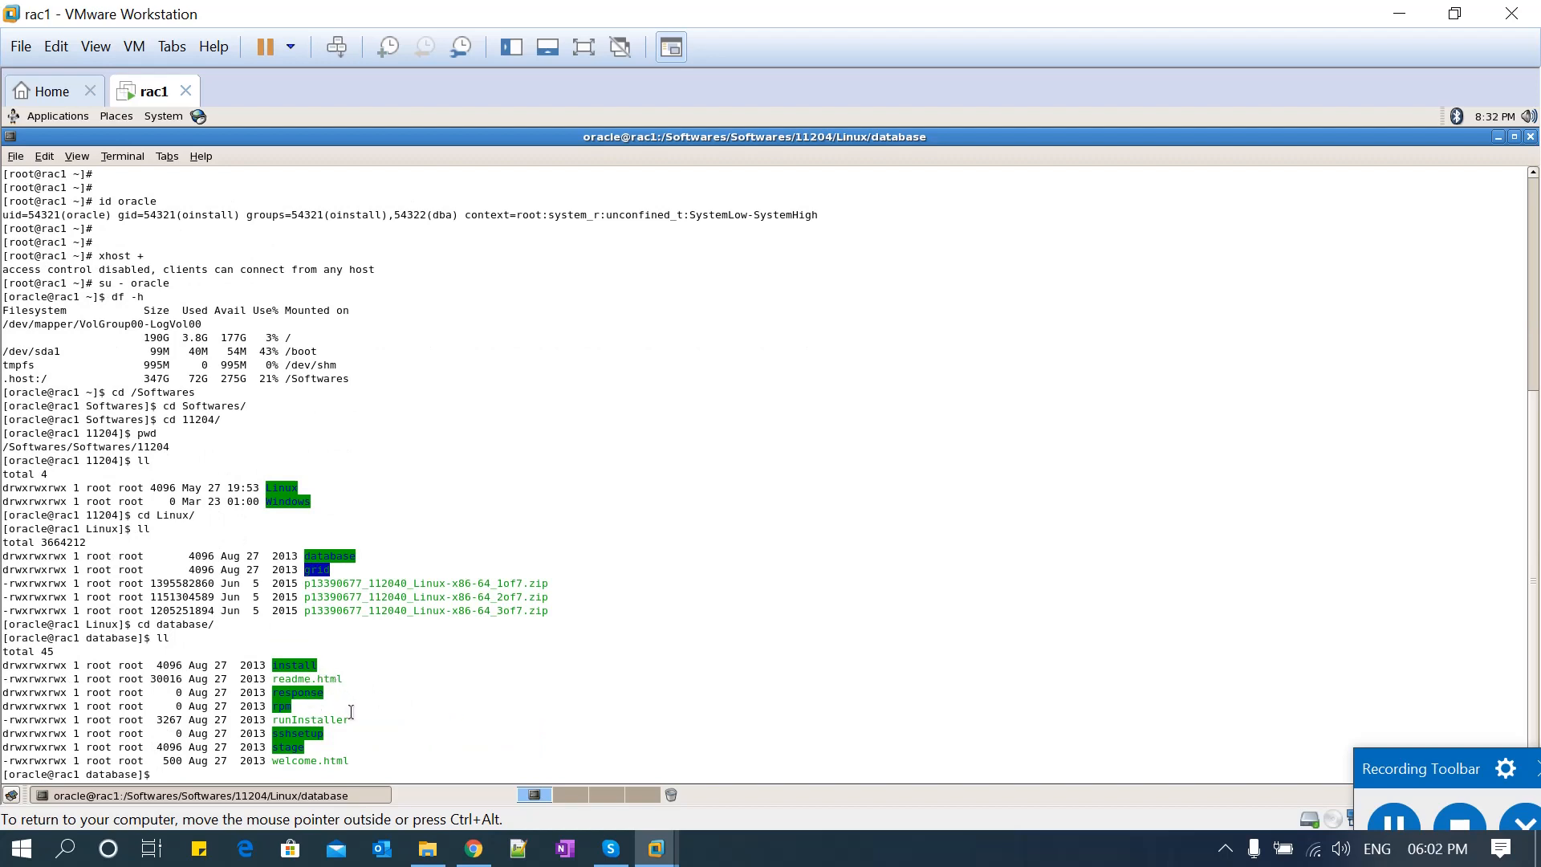
# Launch the Oracle Universal Installer with ./runInstaller.
pyautogui.write('./ru')
pyautogui.press('Tab')
pyautogui.press('Return')
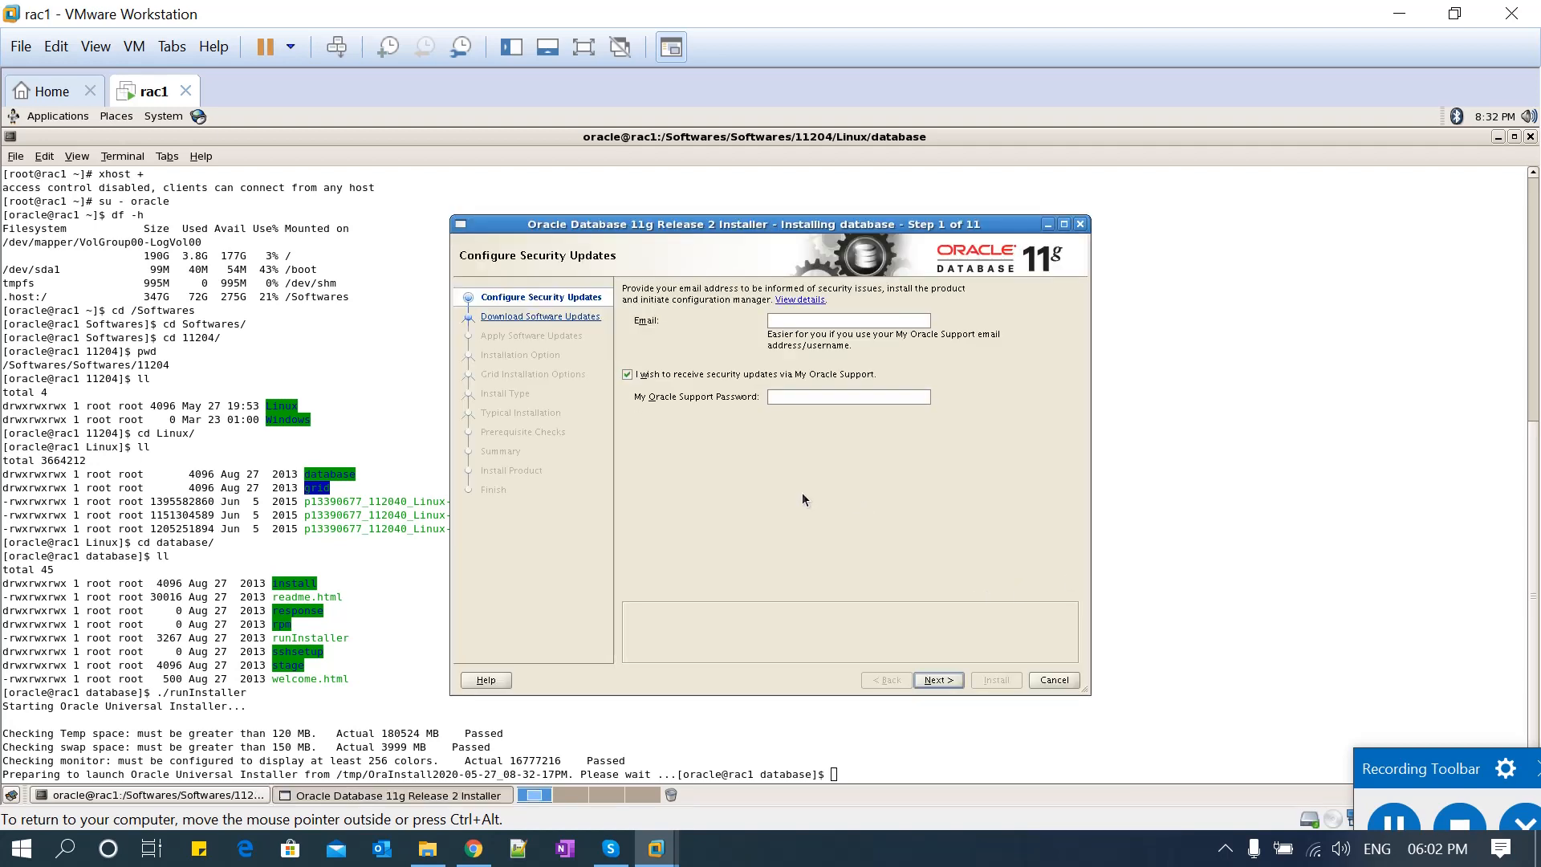
# Opt out of security updates via My Oracle Support and continue without providing an email address.
pyautogui.click(671, 377)
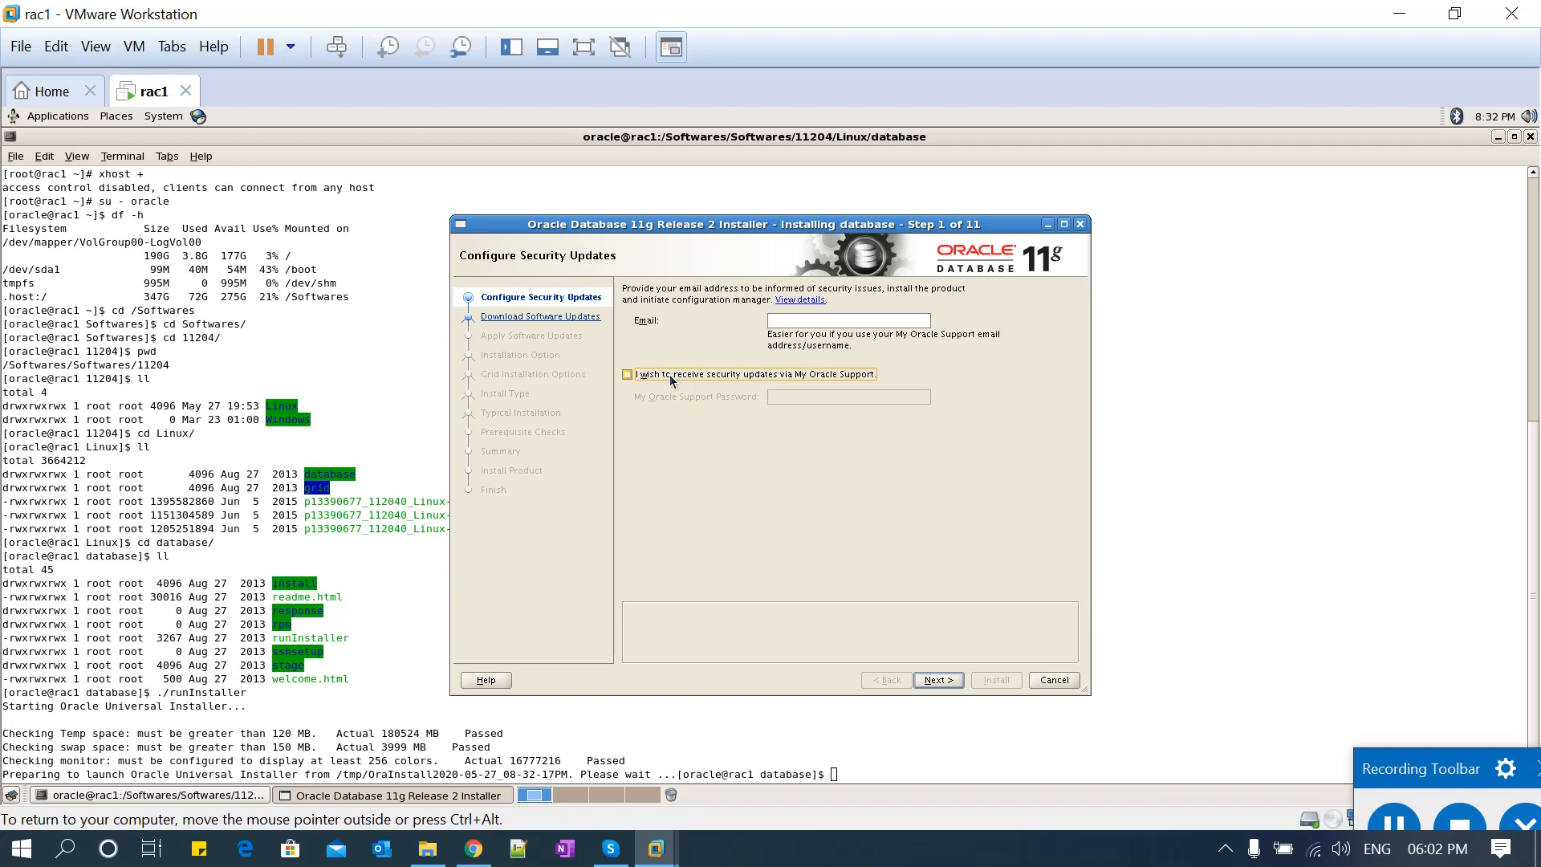
pyautogui.click(946, 681)
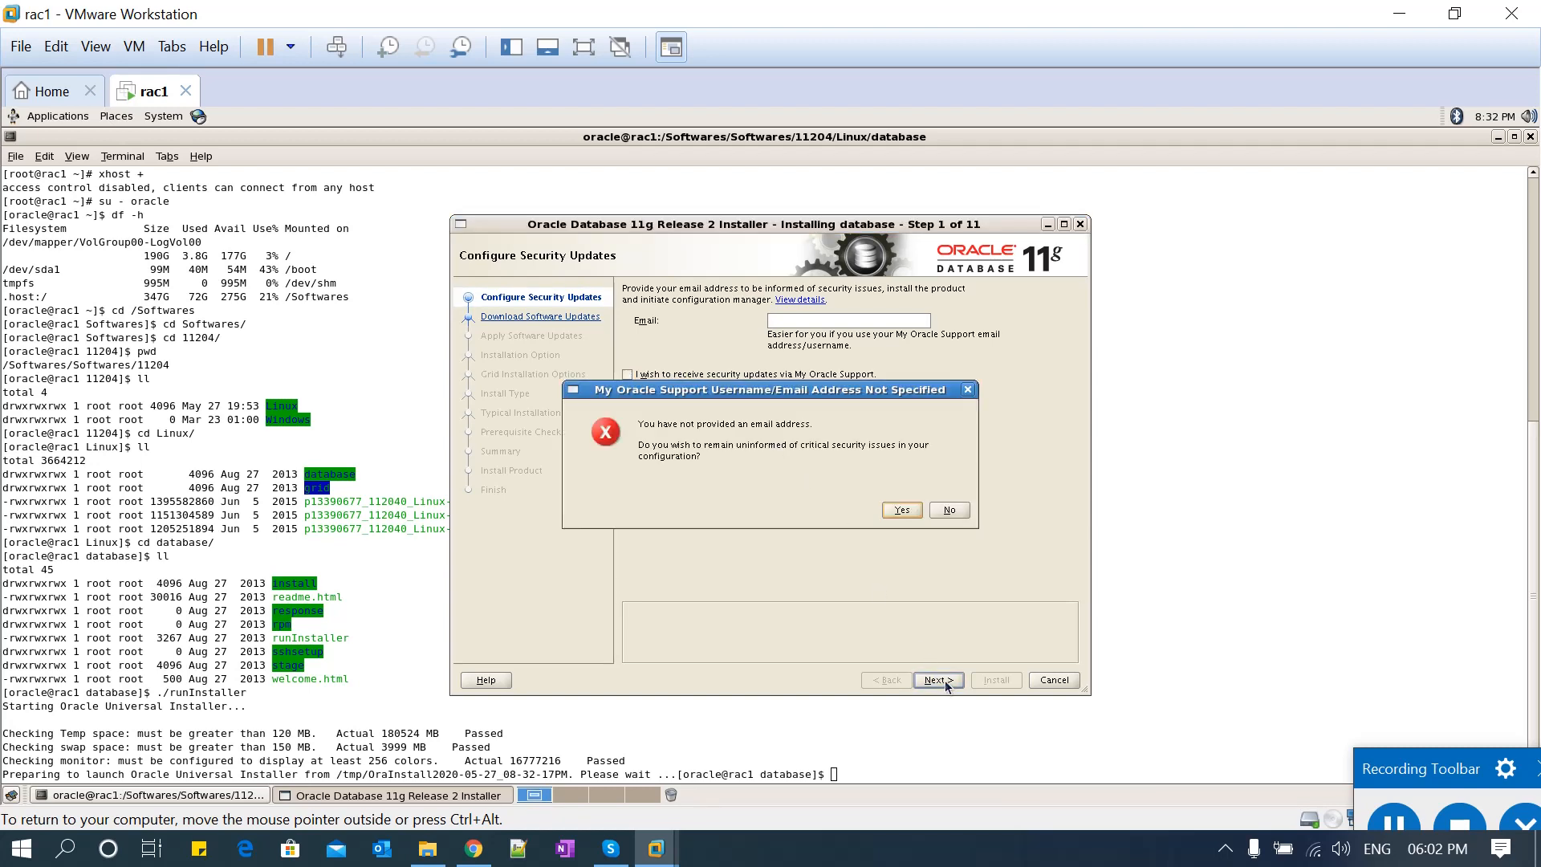
pyautogui.click(901, 510)
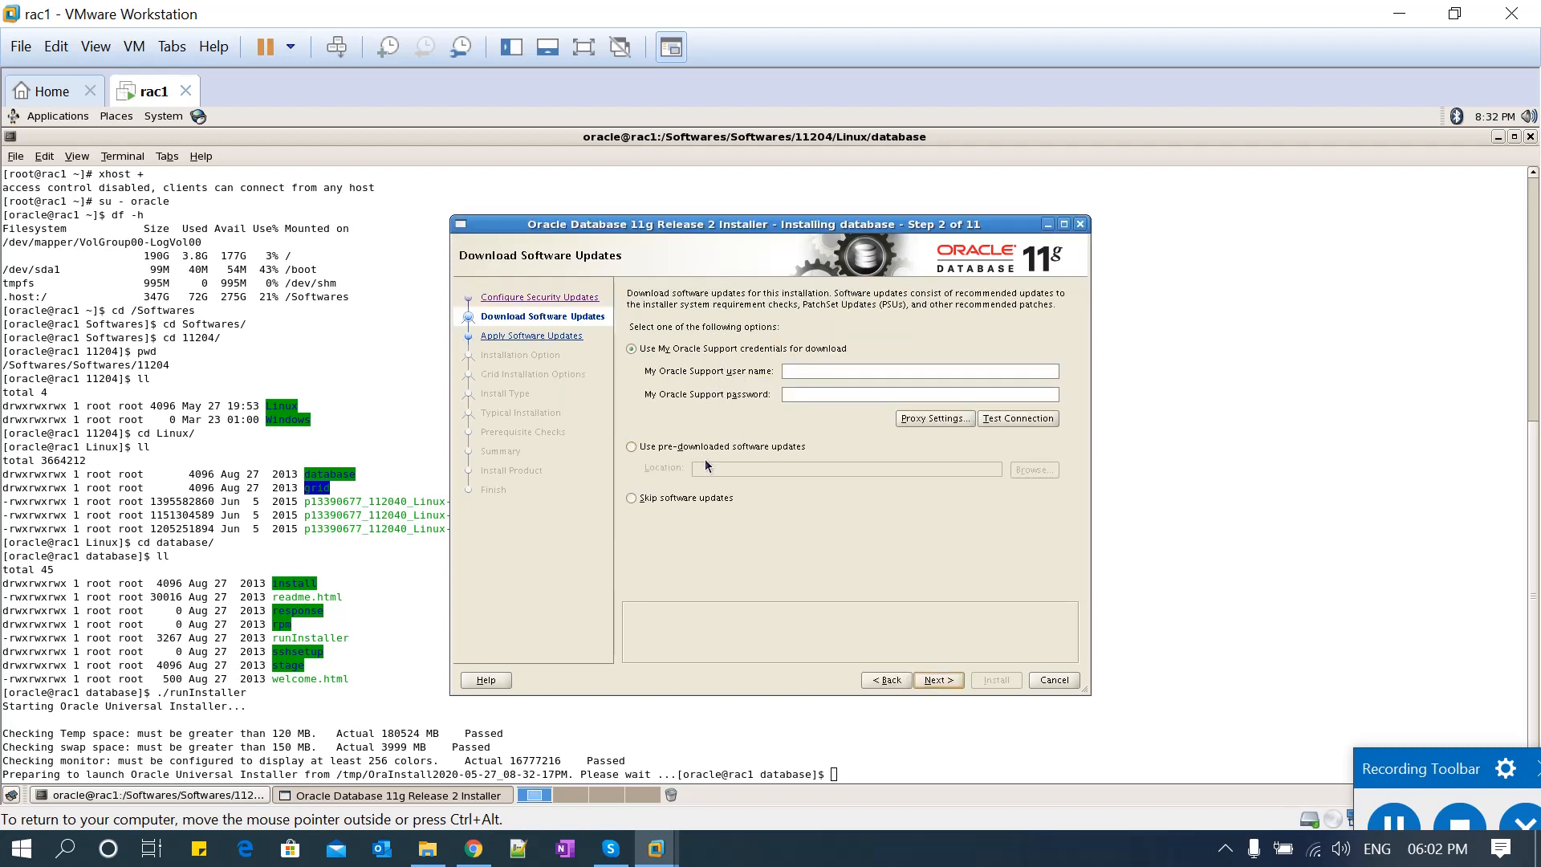
# Choose Skip software updates and continue to the installation options.
pyautogui.click(680, 499)
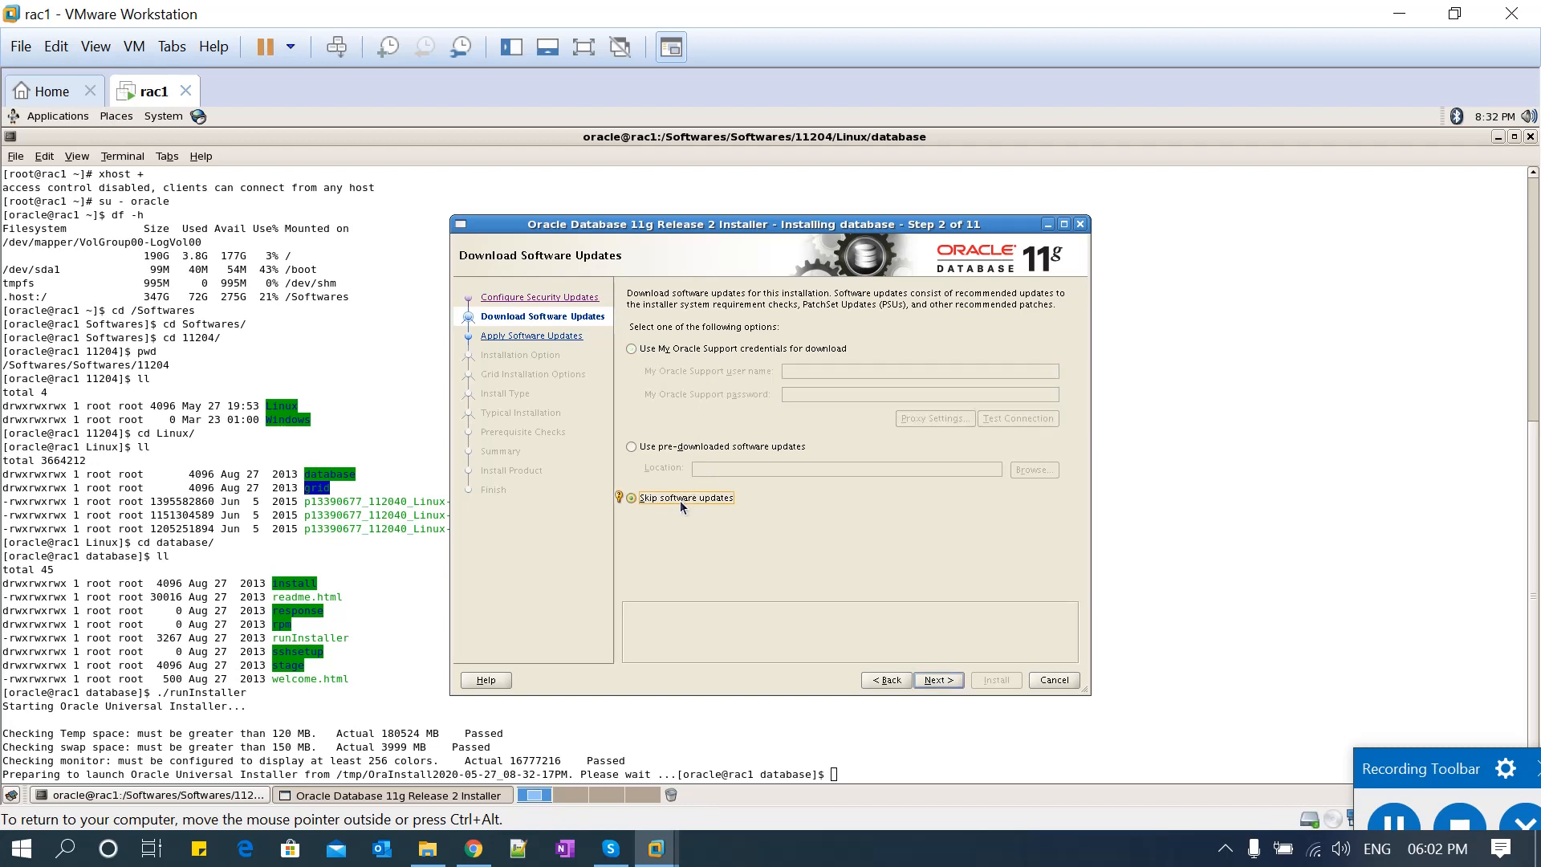
pyautogui.click(947, 679)
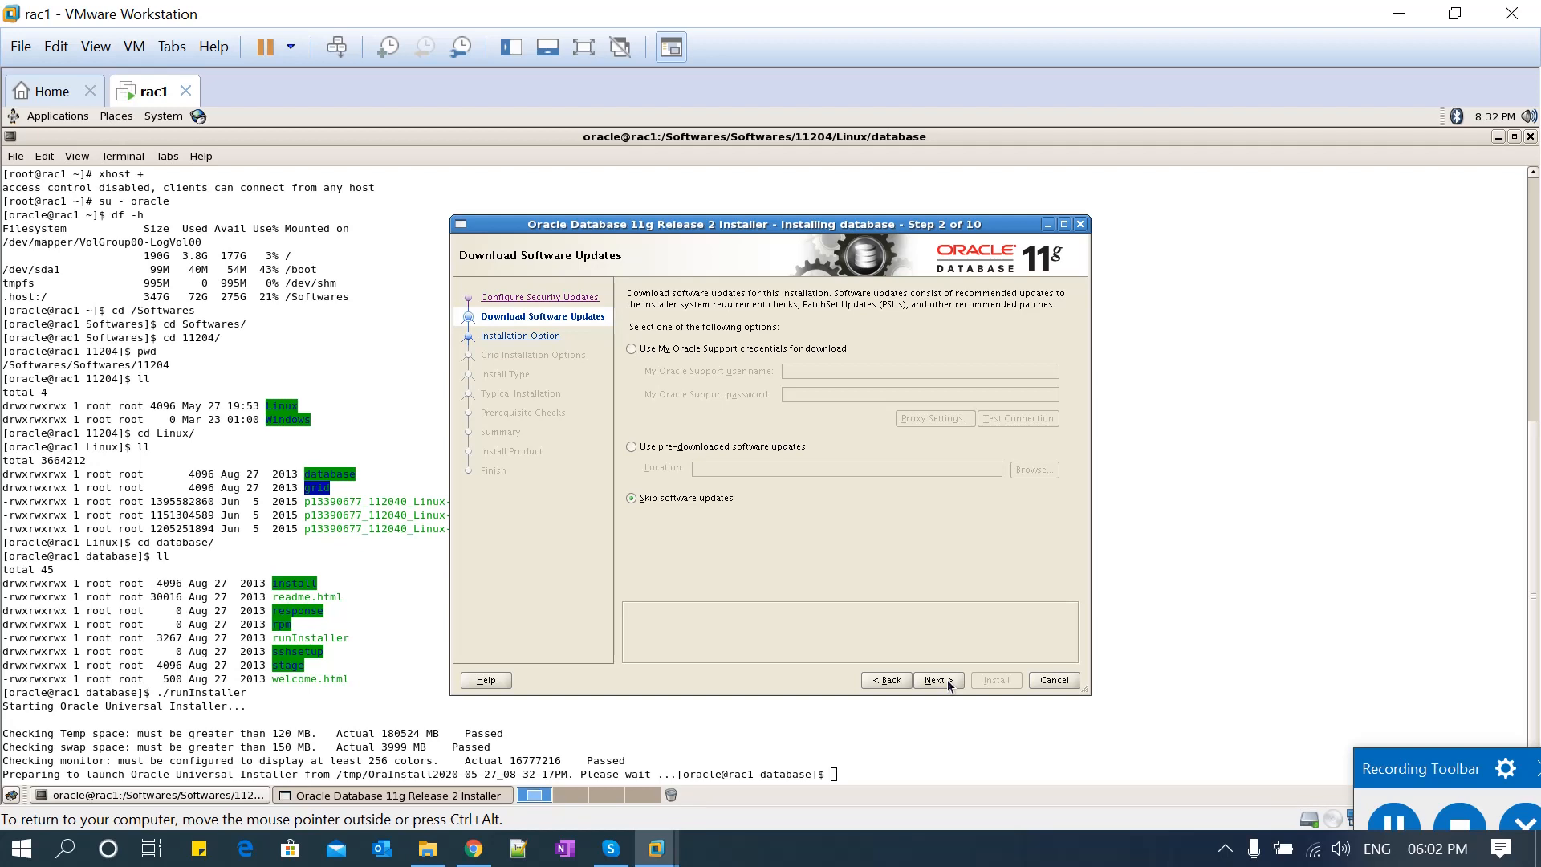
pyautogui.click(936, 680)
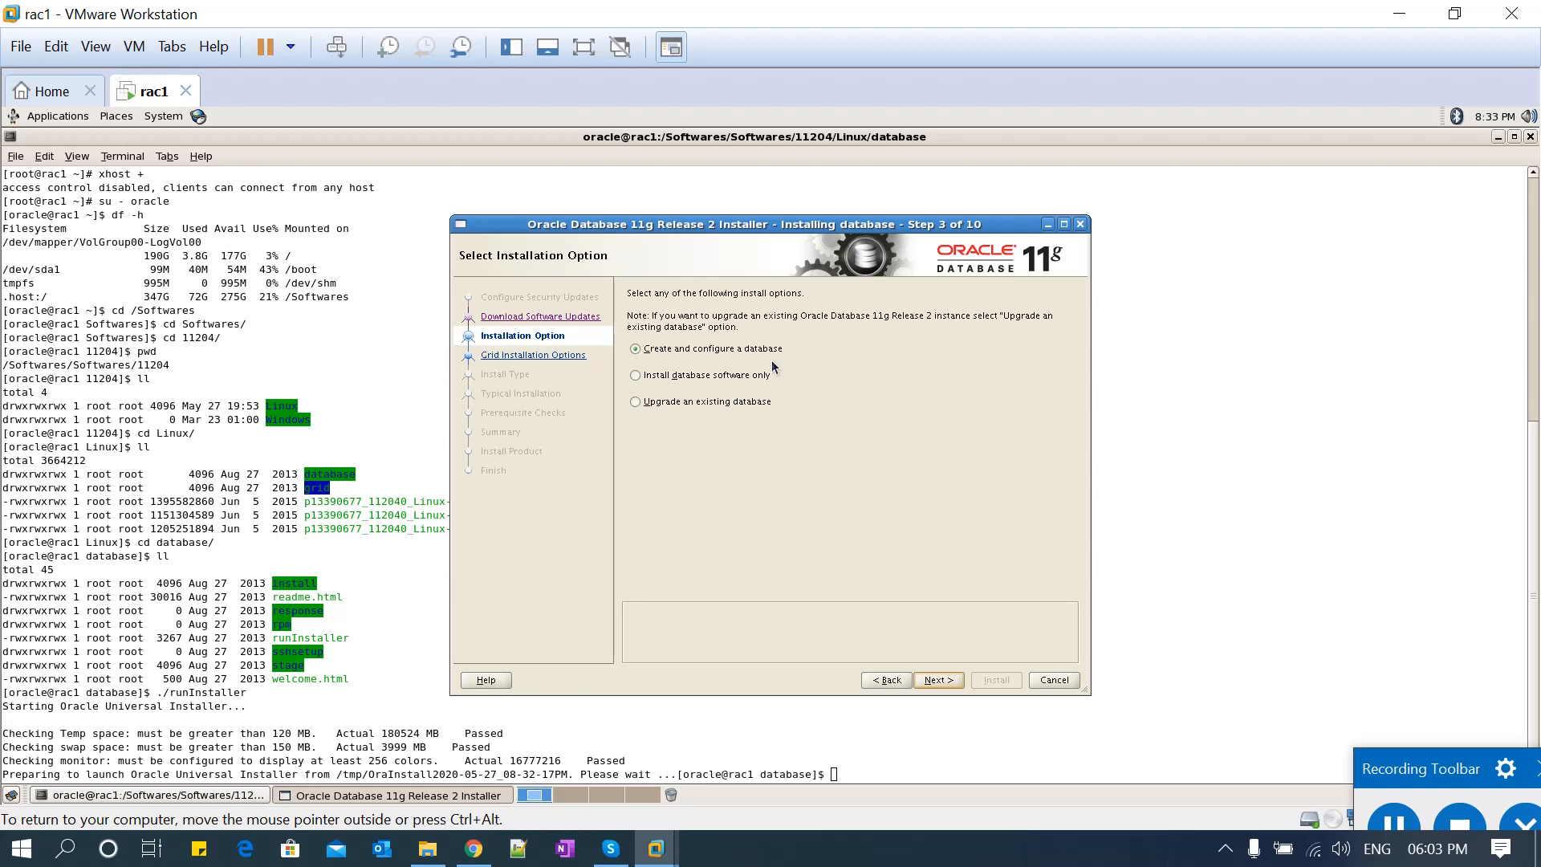
# Choose Install database software only and proceed with Single instance database installation.
pyautogui.click(689, 380)
pyautogui.click(935, 682)
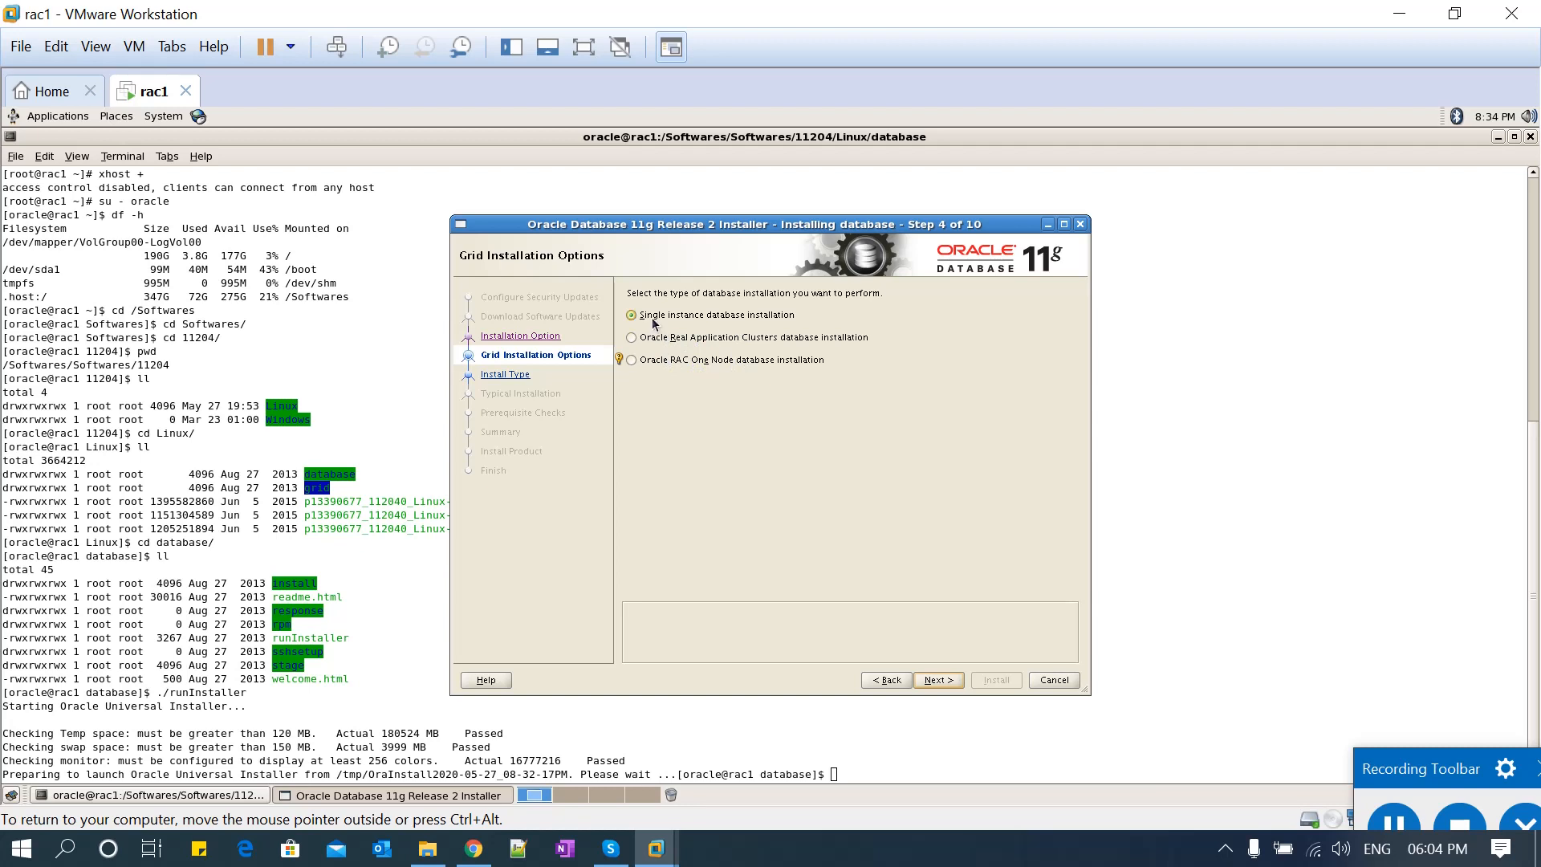
pyautogui.click(937, 680)
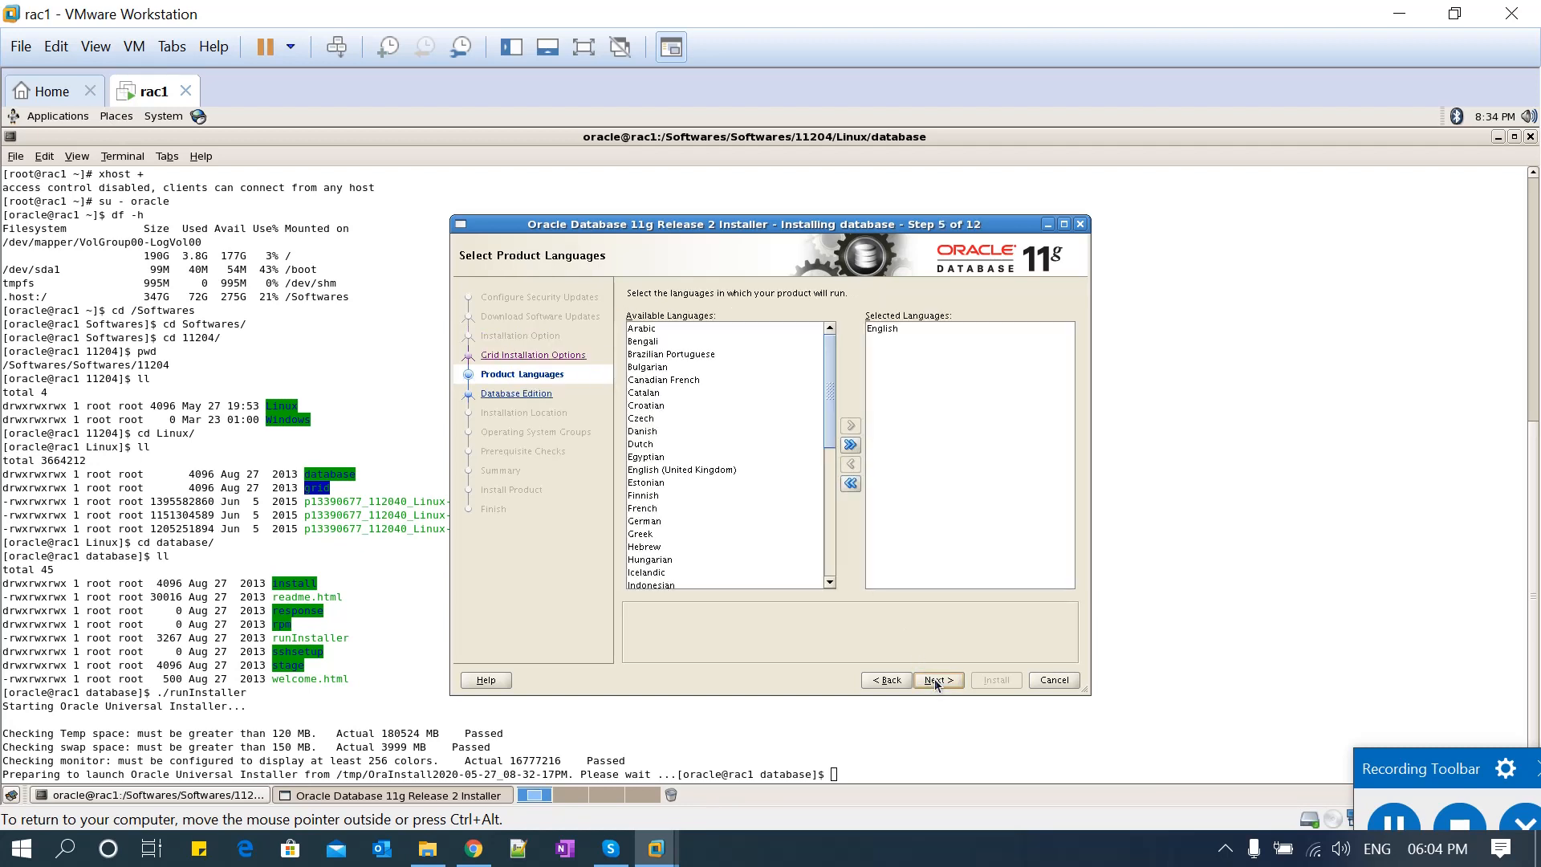
# Keep English as the product language and continue to the database edition selection.
pyautogui.click(889, 333)
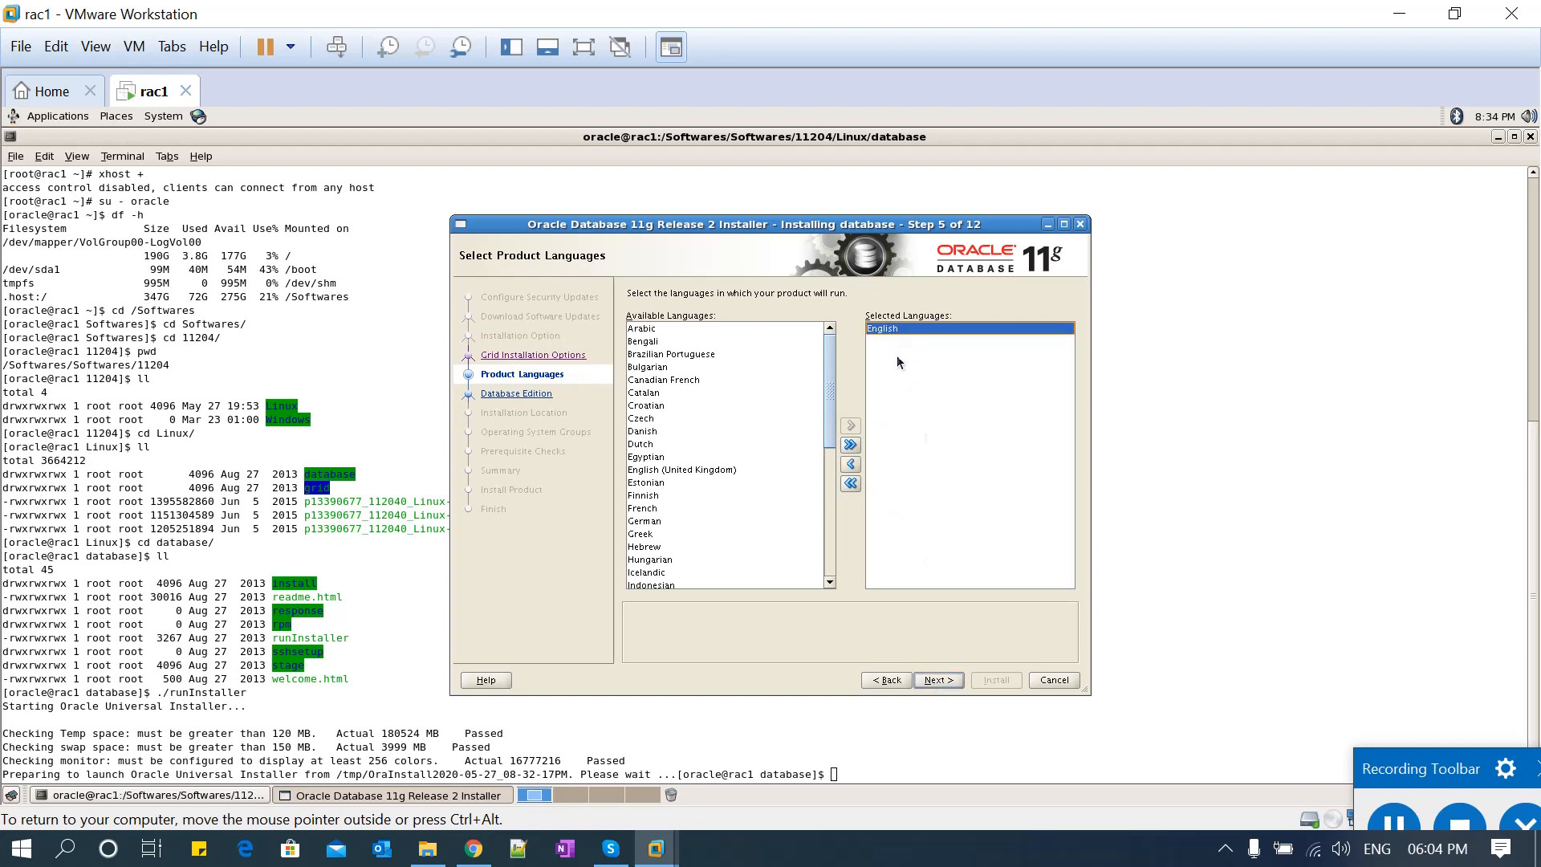
pyautogui.click(936, 680)
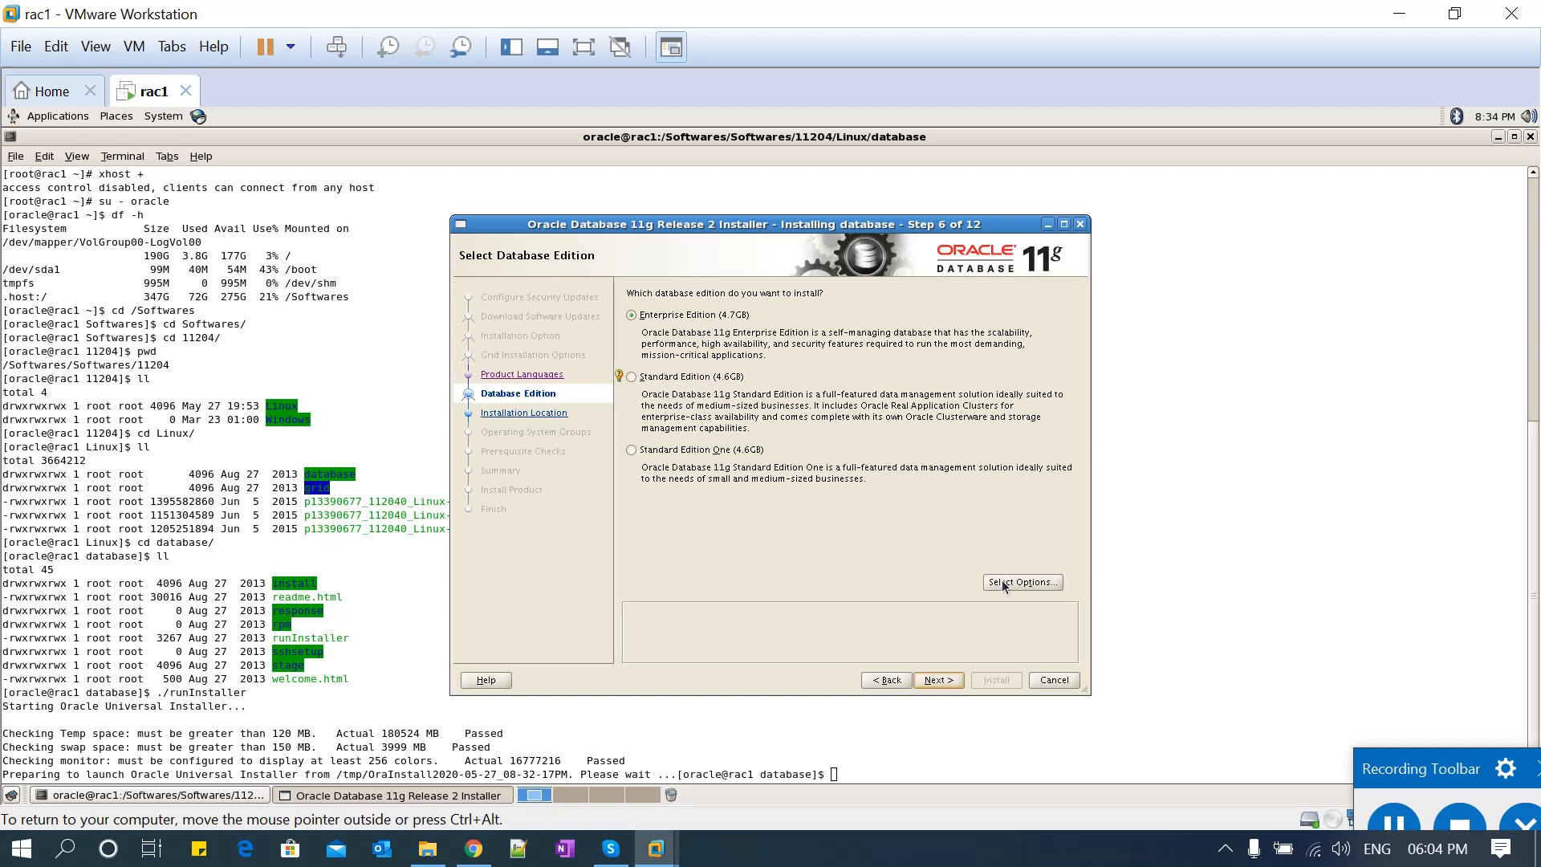
# Add Oracle Label Security to the Enterprise Edition components and continue to the installation location.
pyautogui.click(1033, 586)
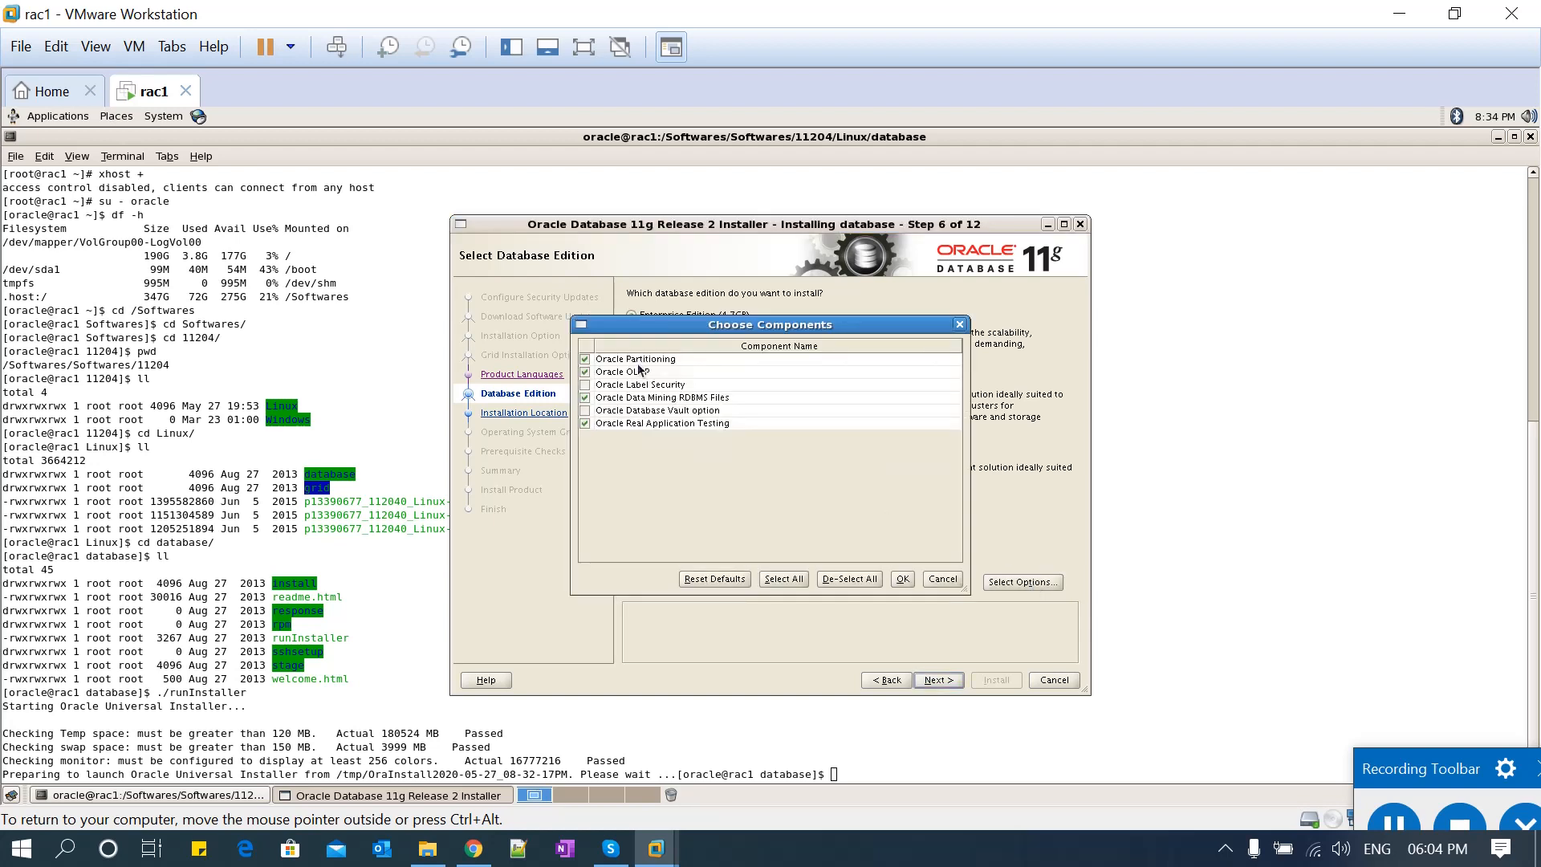
pyautogui.click(585, 385)
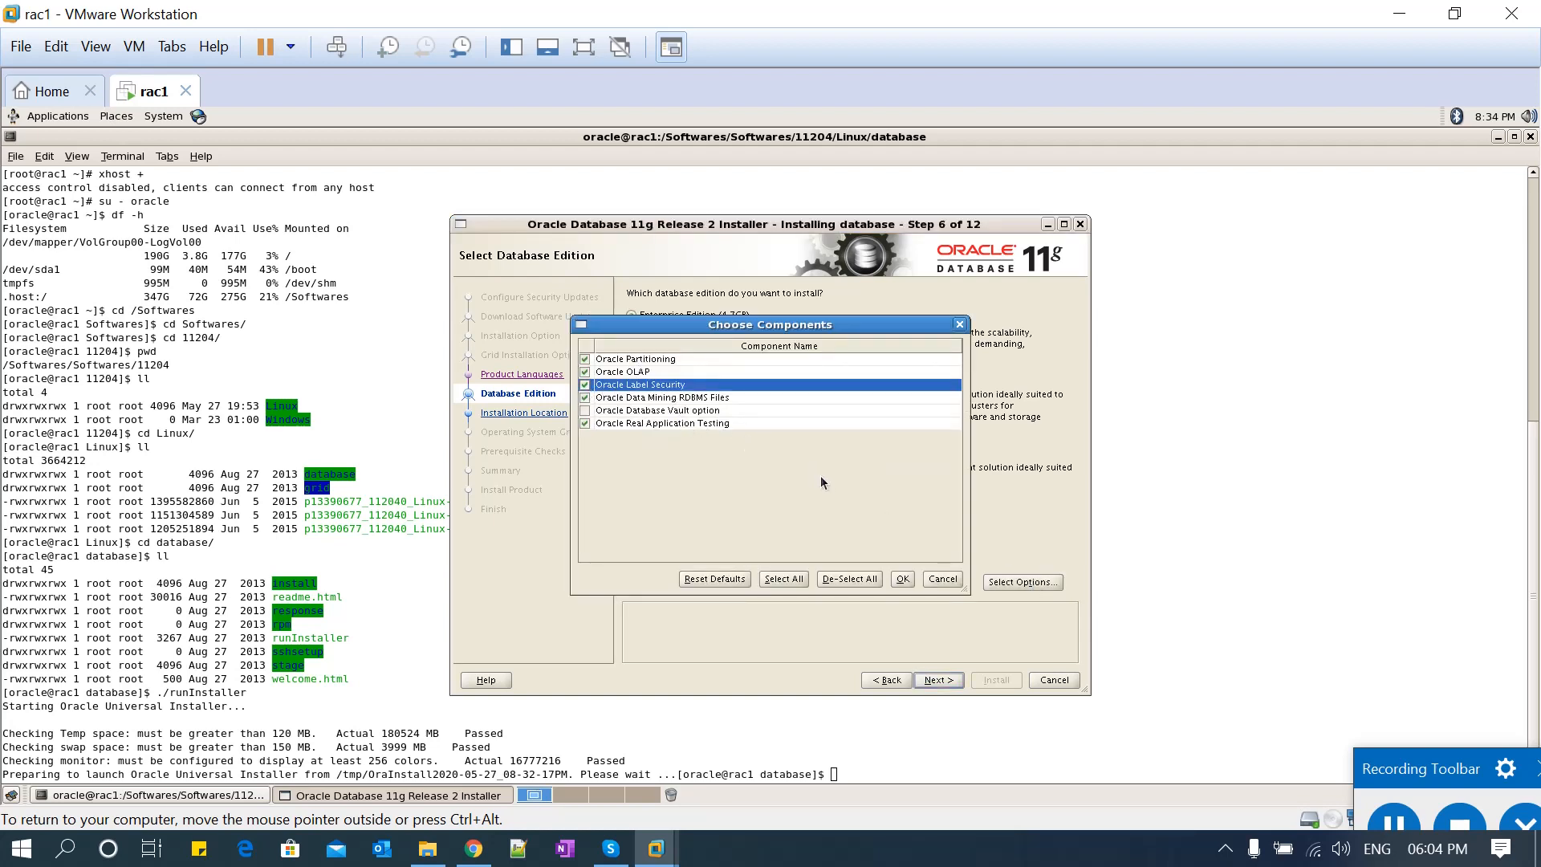
pyautogui.click(901, 577)
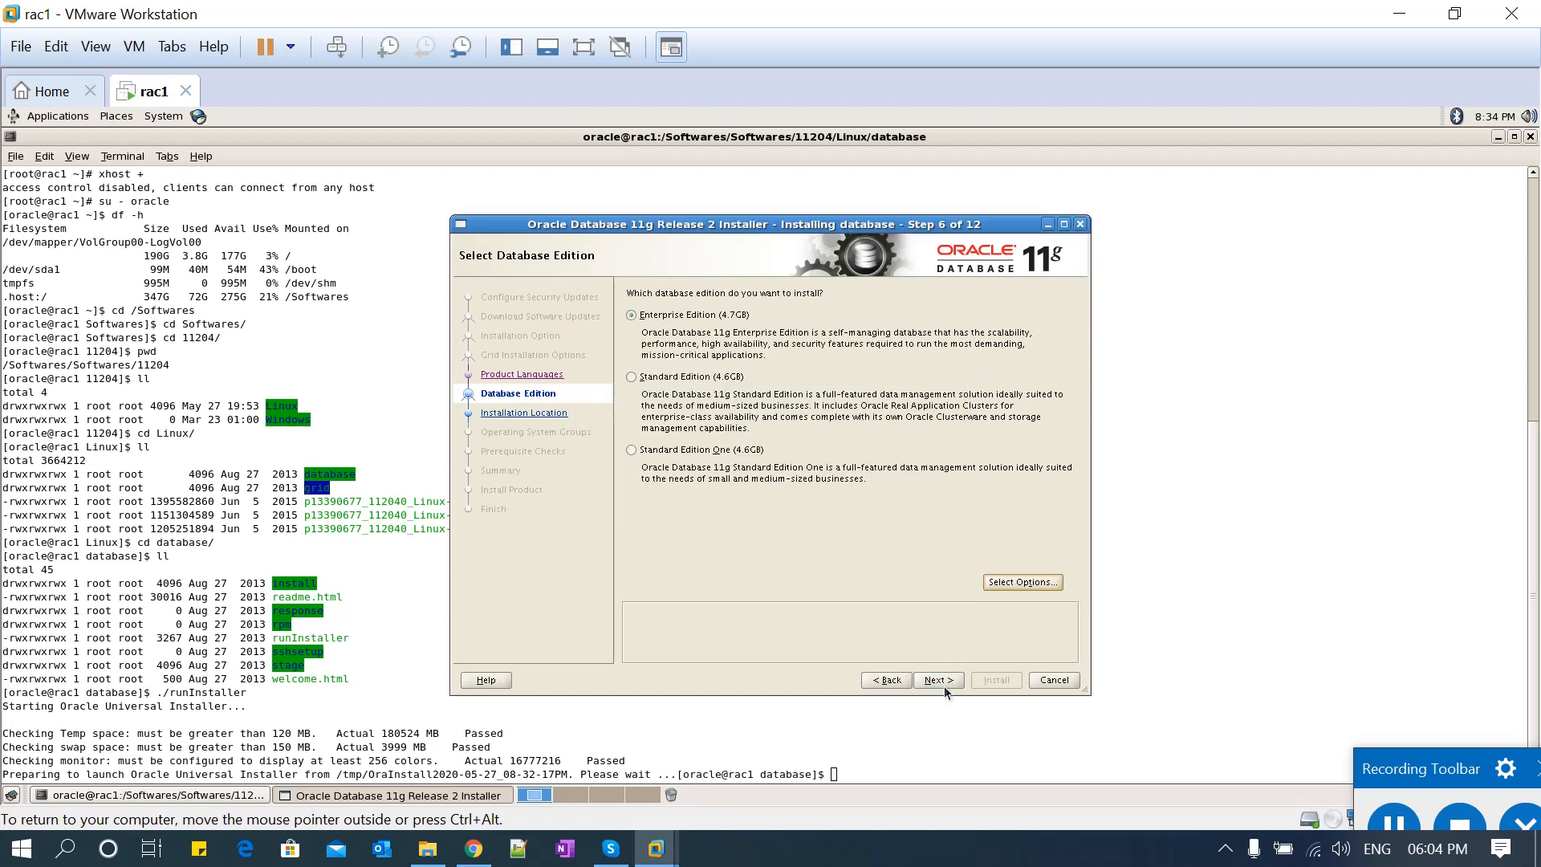
pyautogui.click(1025, 582)
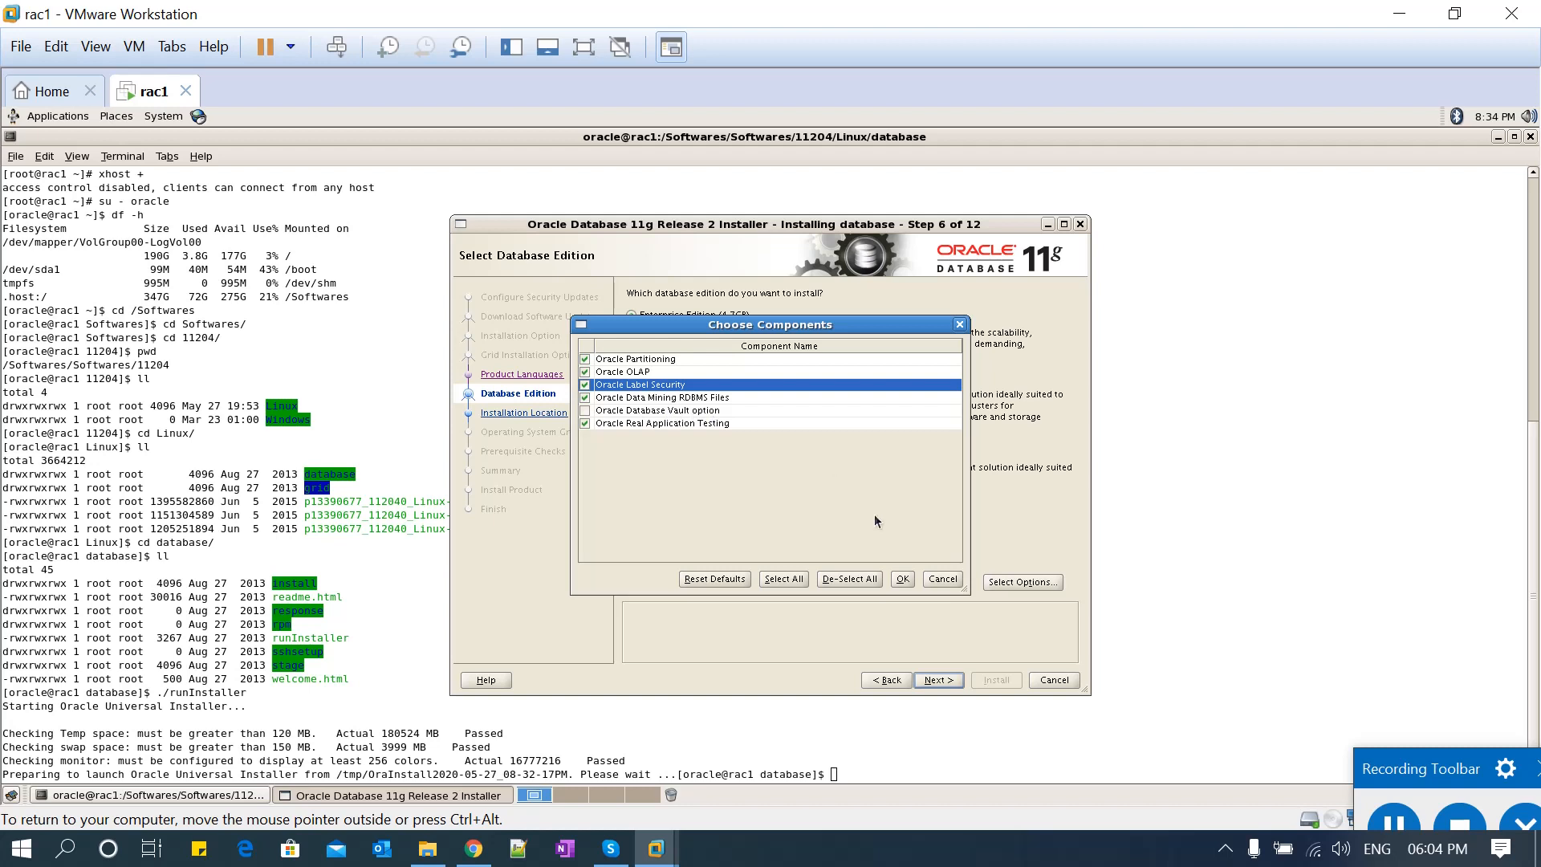
pyautogui.click(903, 579)
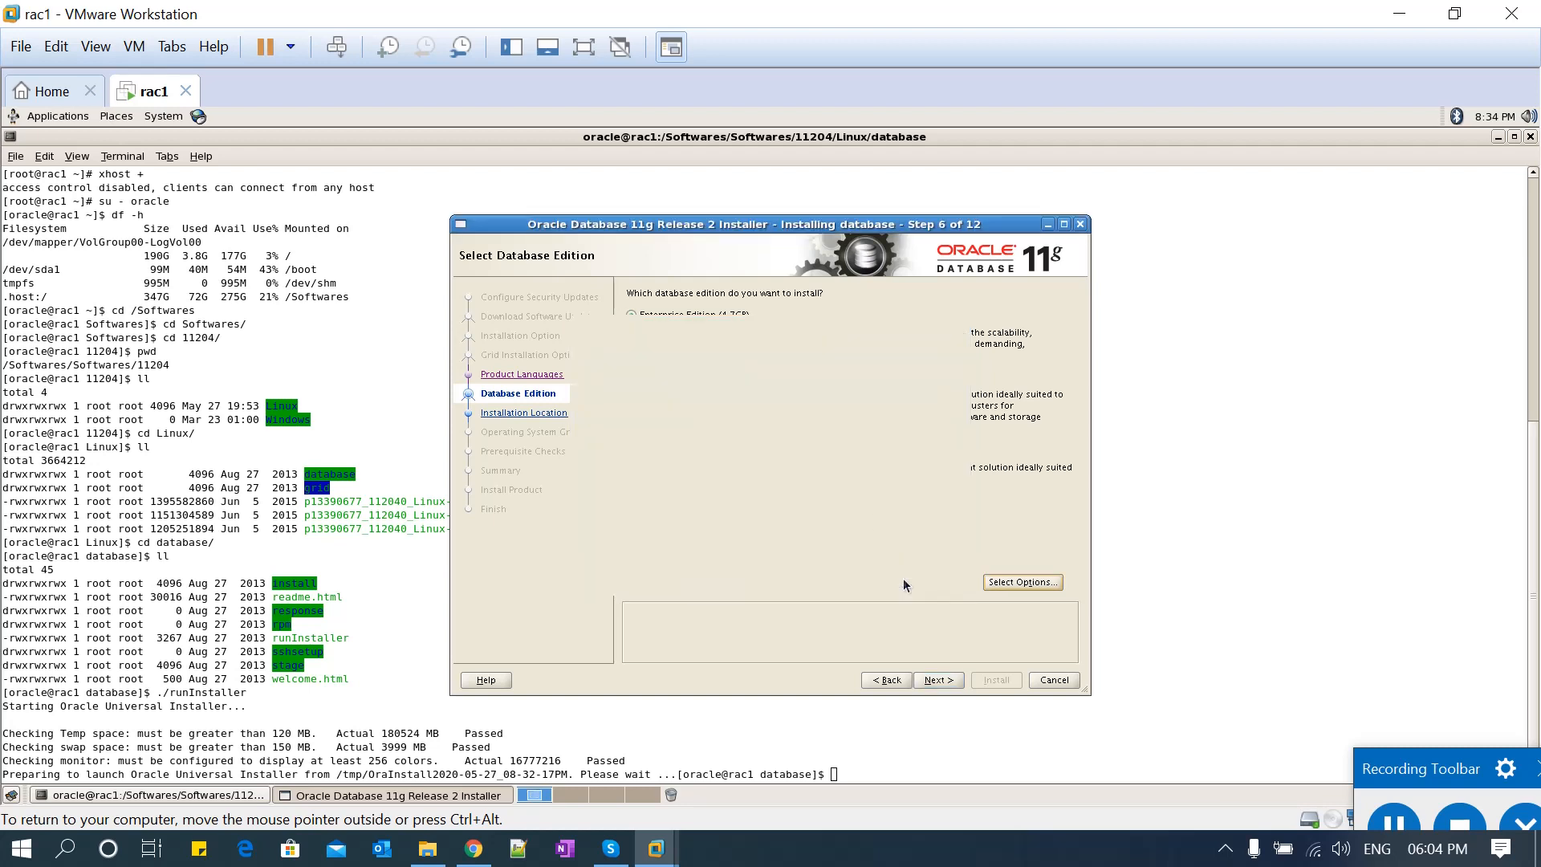
pyautogui.click(936, 681)
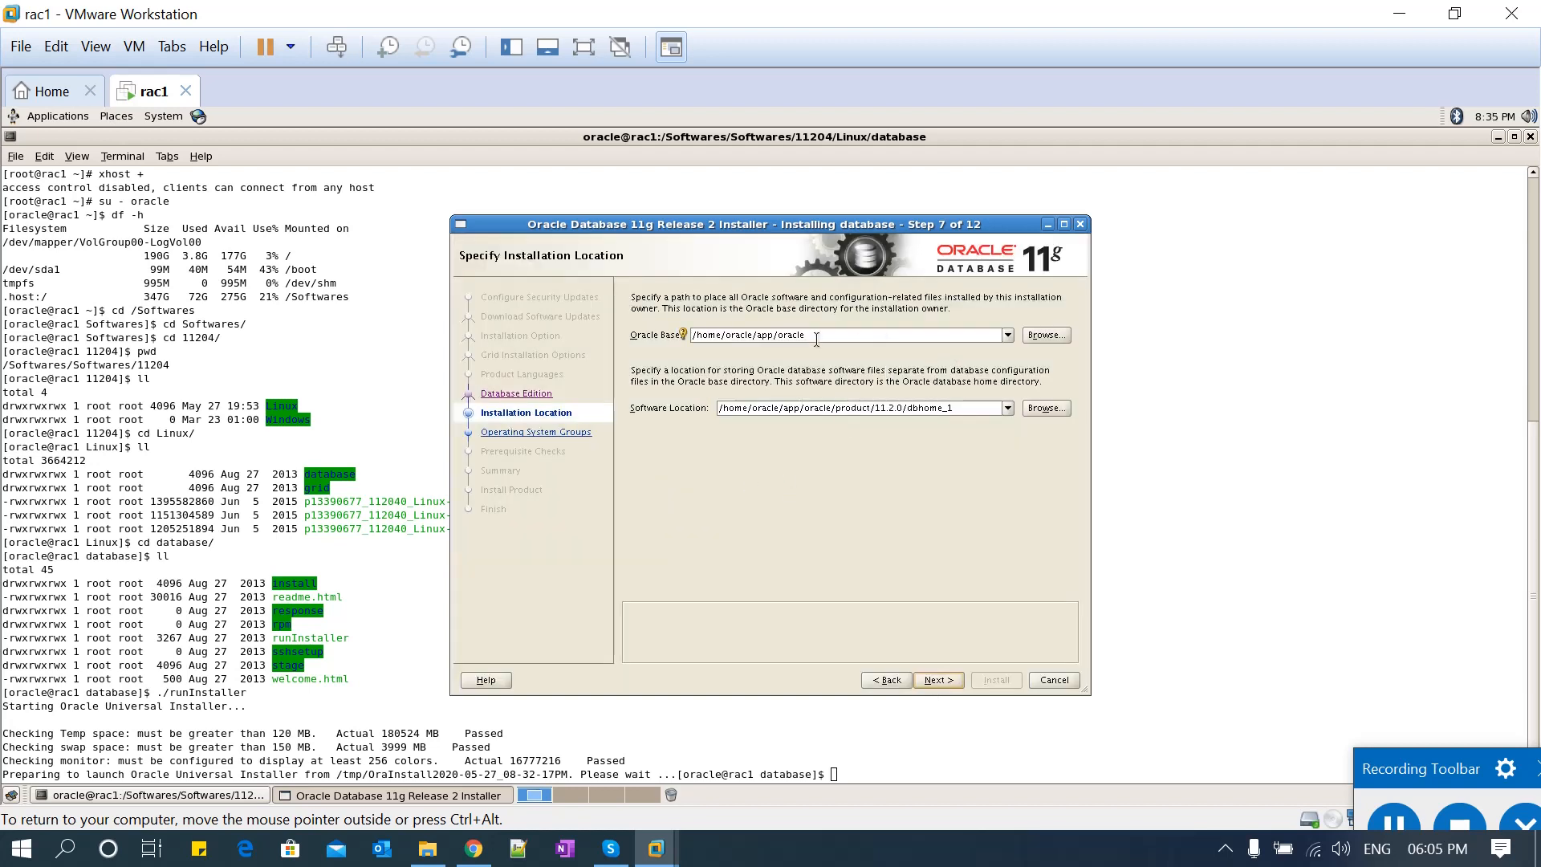
# Try to create the directory path /u01/app/oracle/product/11204/dbhome_1 from the terminal as the oracle user.
pyautogui.click(859, 408)
pyautogui.click(1283, 550)
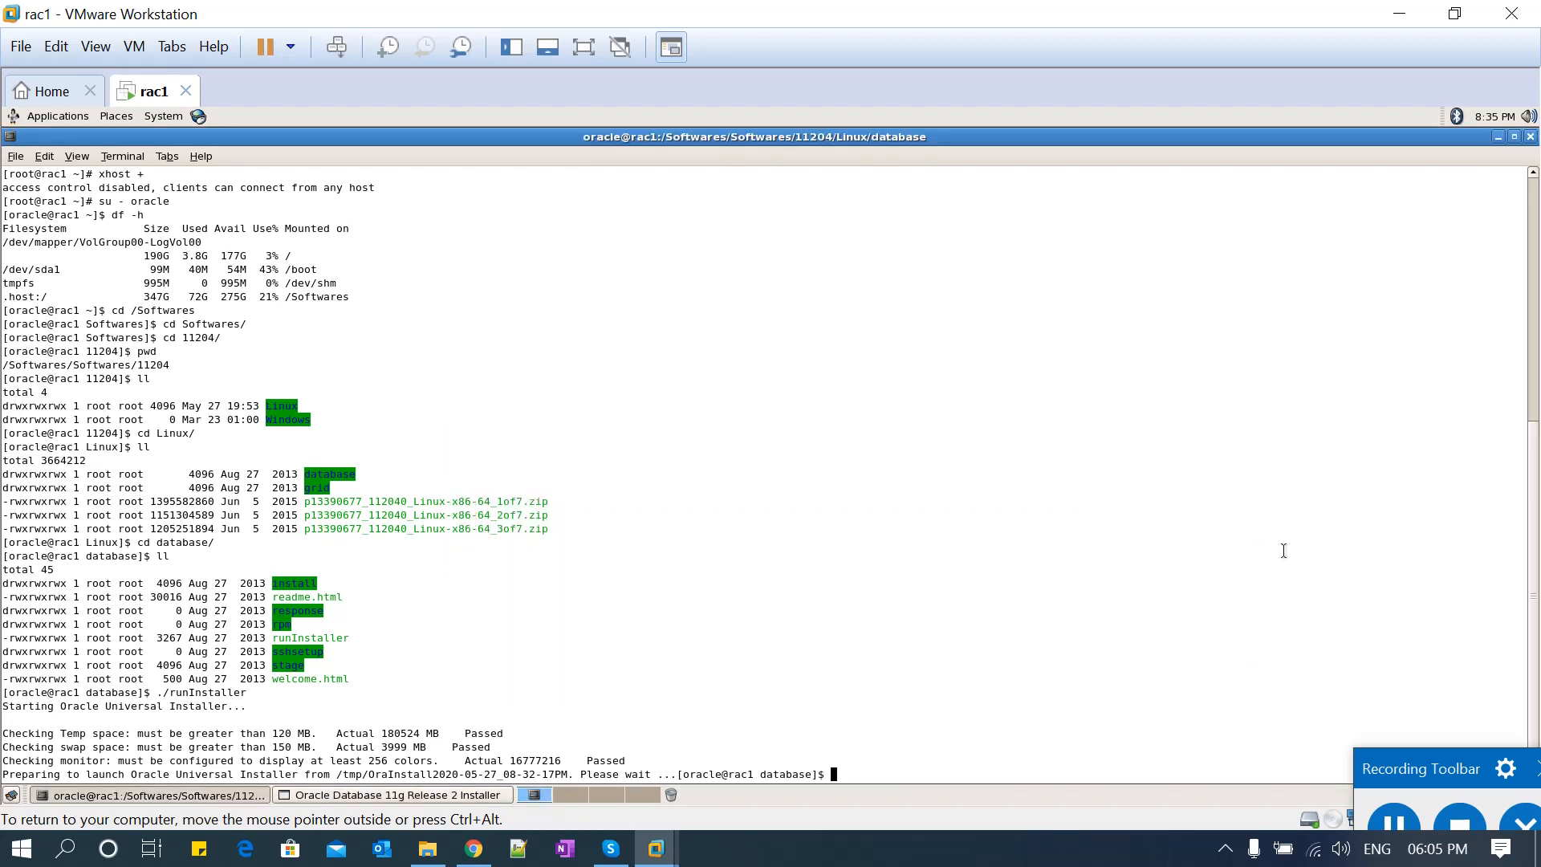
pyautogui.press('Return')
pyautogui.press('Return')
pyautogui.press('Return')
pyautogui.write('mkdir ')
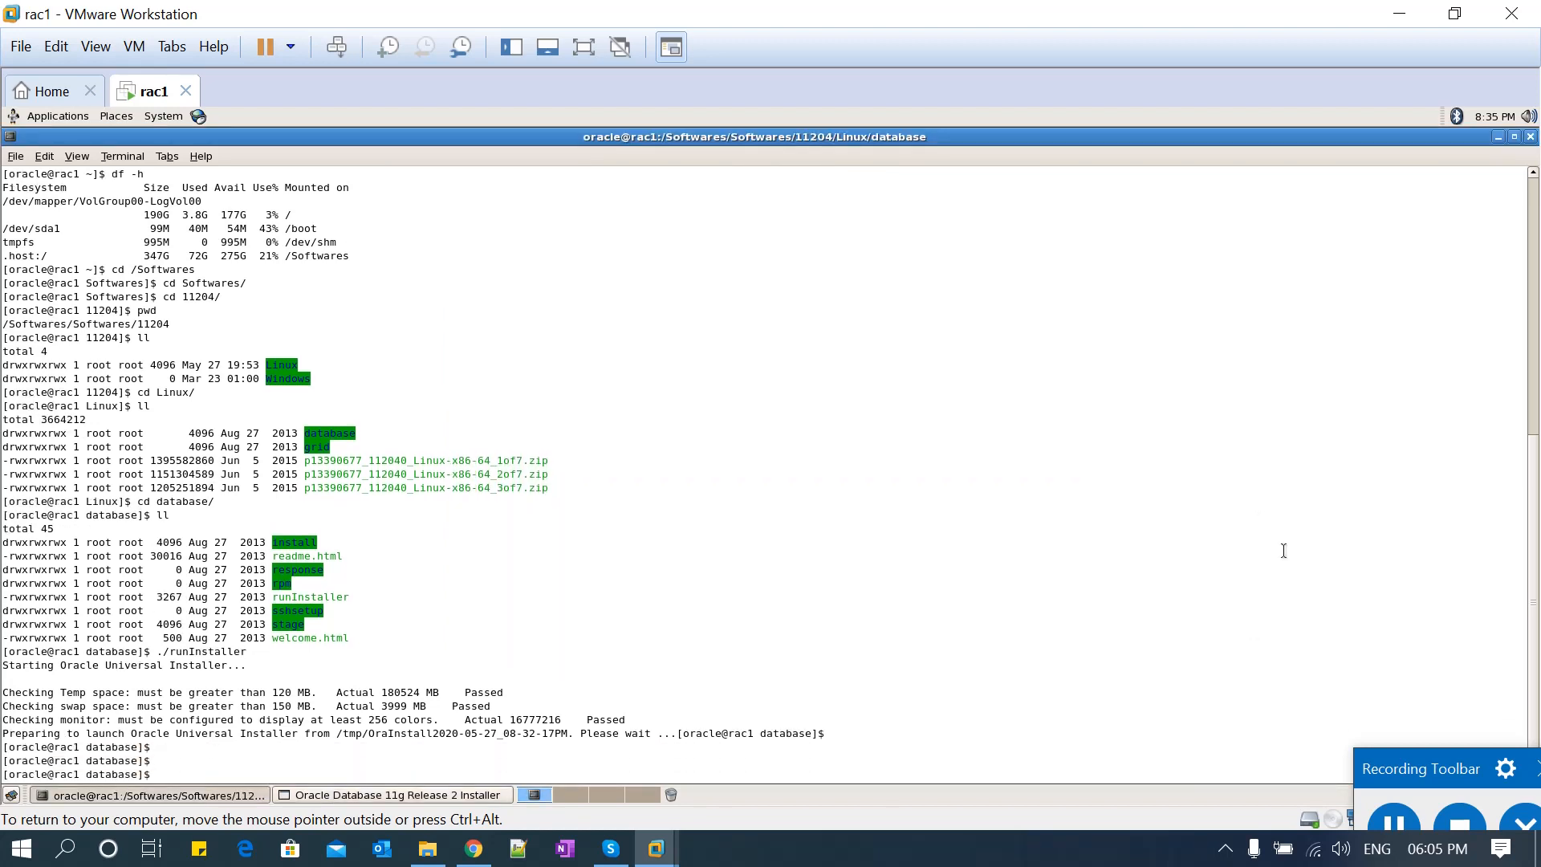
pyautogui.write('-p /u01/app/oracle/product/11204')
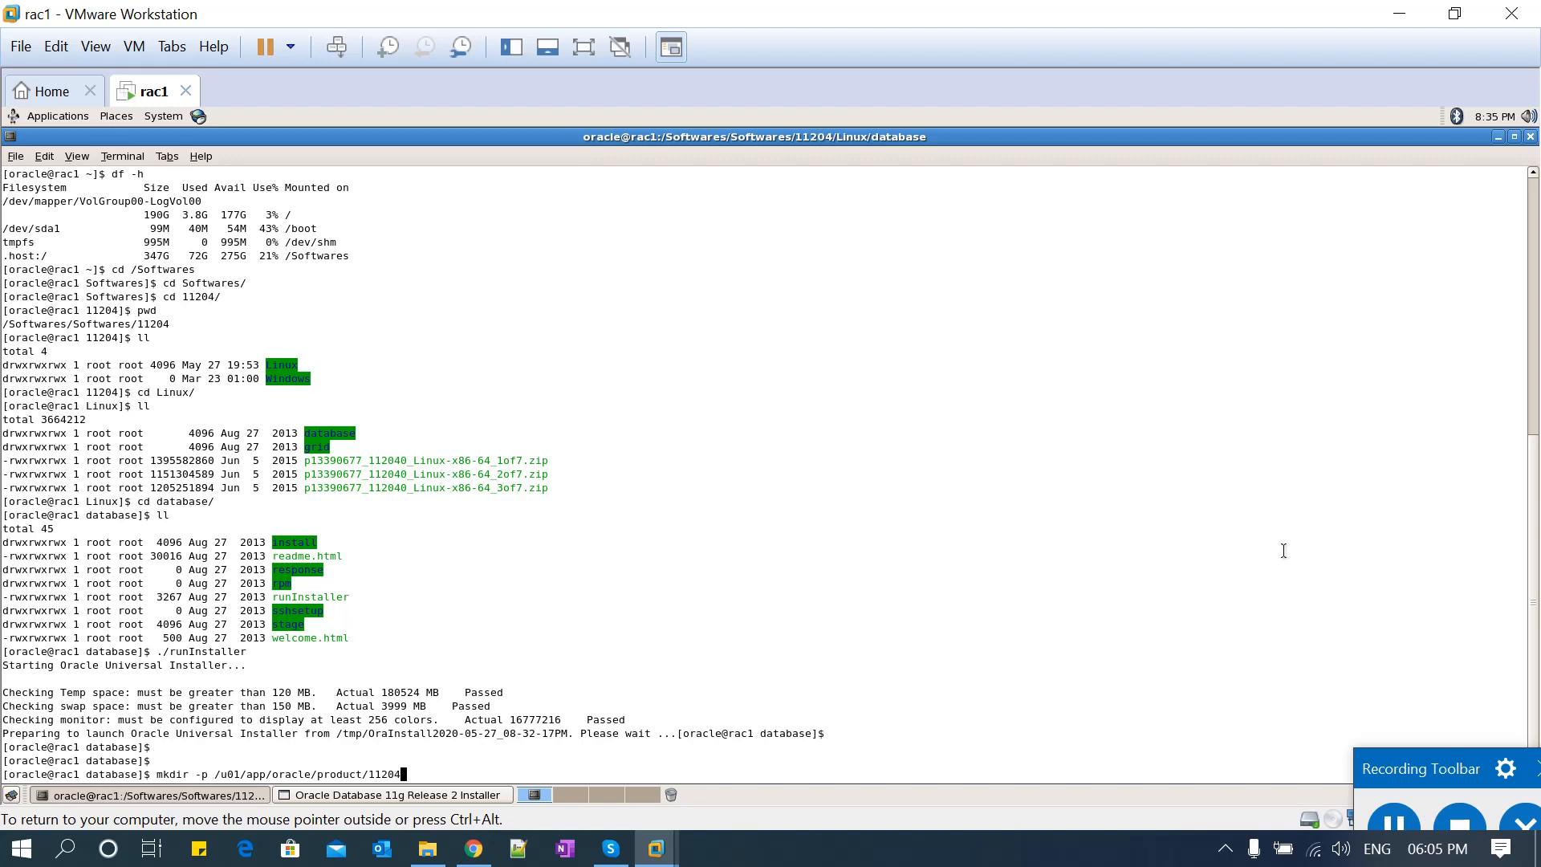
pyautogui.write('/dbhome_1')
pyautogui.press('Return')
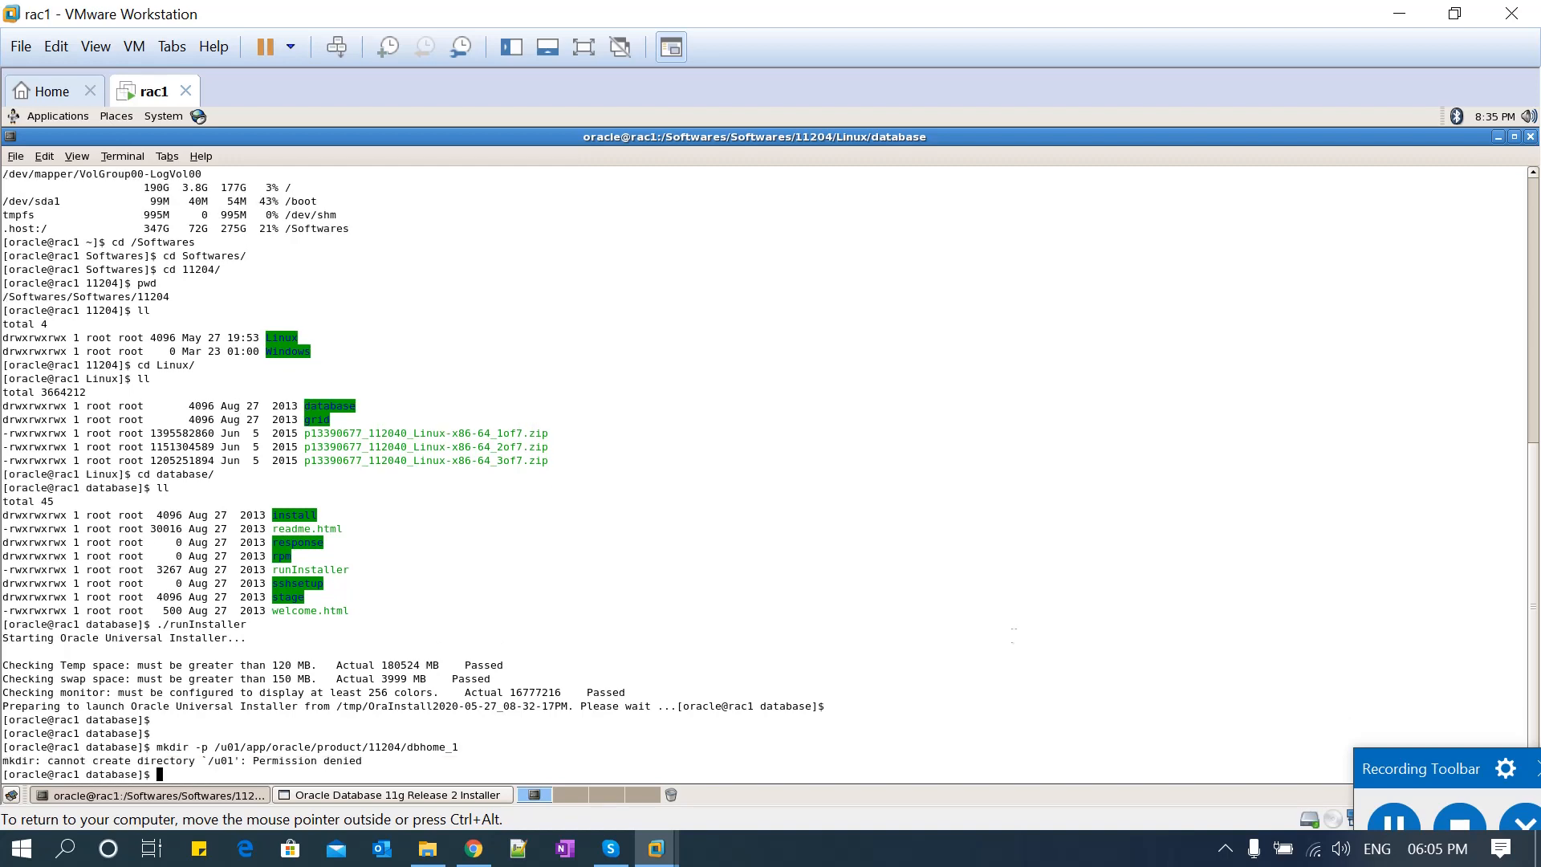
# Create the directory path /u01/app/oracle/product/11204/dbhome_1 with its parent directories as root.
pyautogui.doubleClick(251, 745)
pyautogui.hotkey('ctrl', 'c')
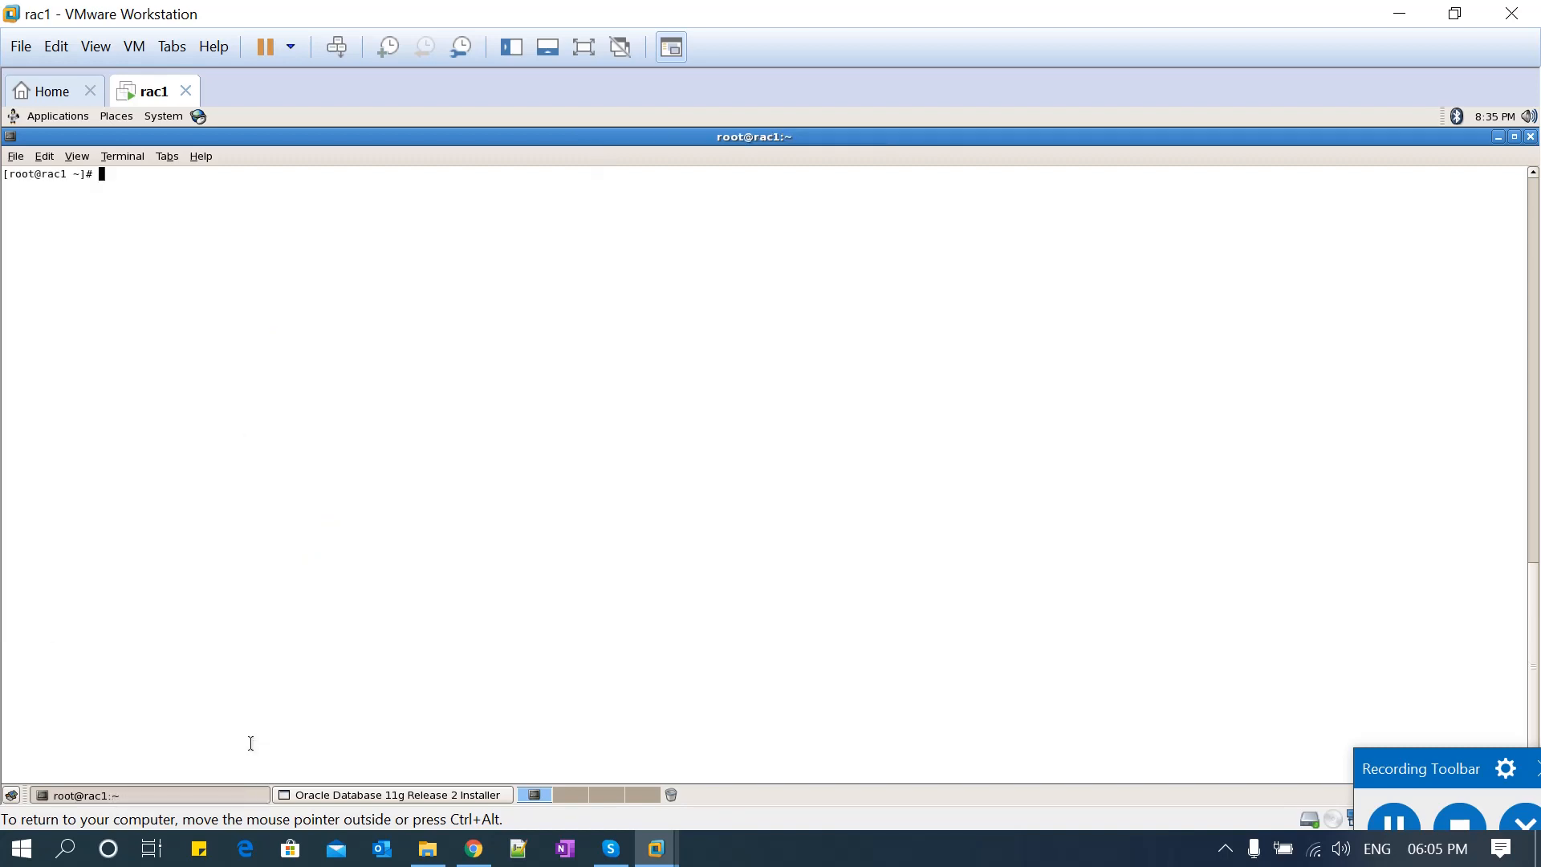
pyautogui.write('mkdir -p')
pyautogui.hotkey('ctrl', 'shift', 'v')
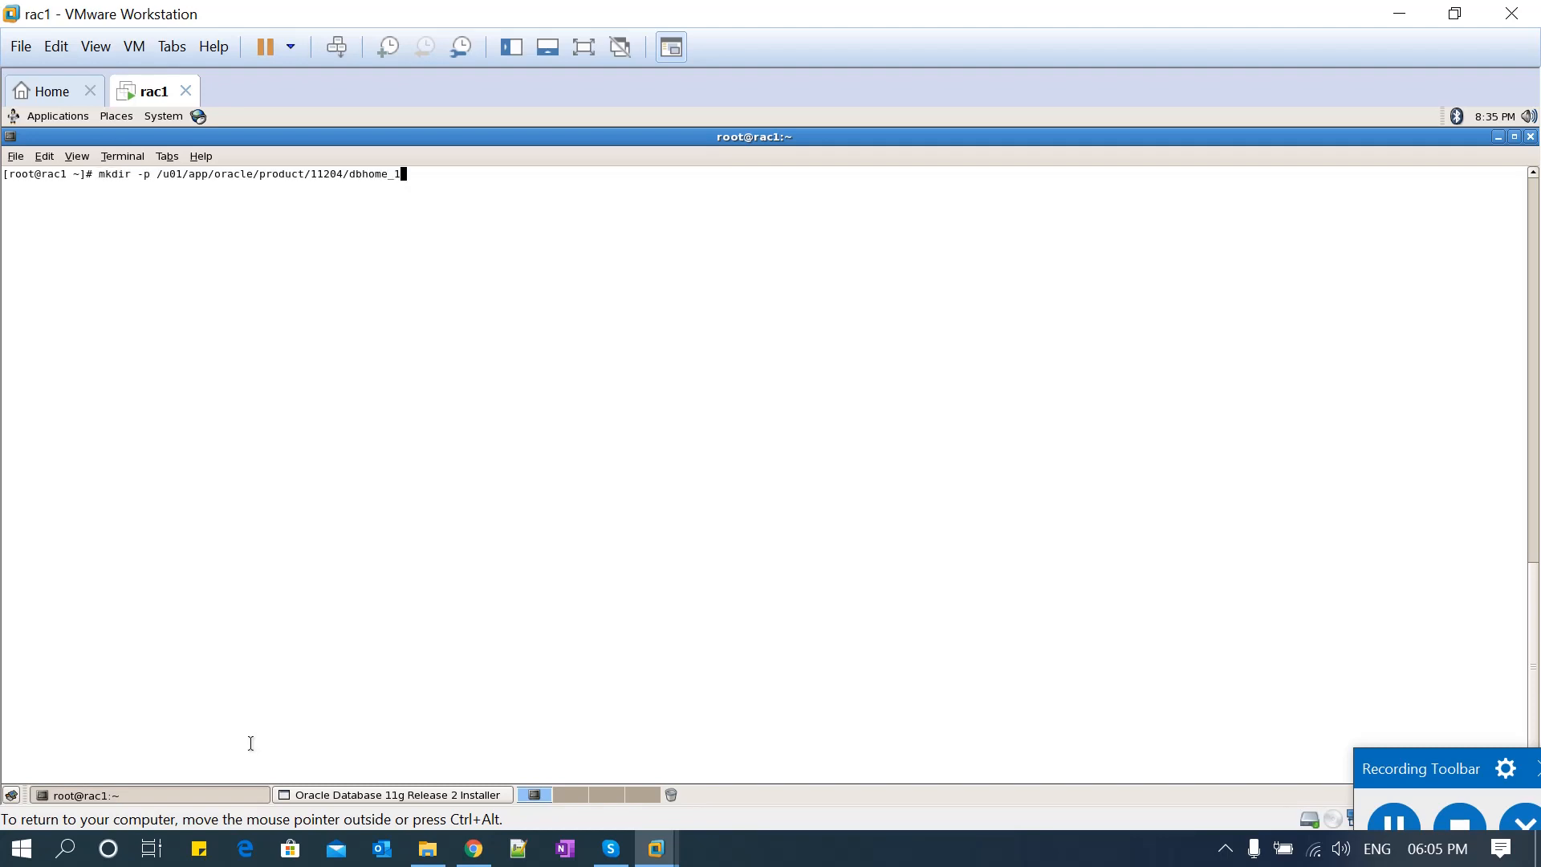
pyautogui.press('Return')
# Assign ownership of /u01 and everything below it to oracle and its default group with a recursive chown.
pyautogui.write('chmod -R oracle: /u01/')
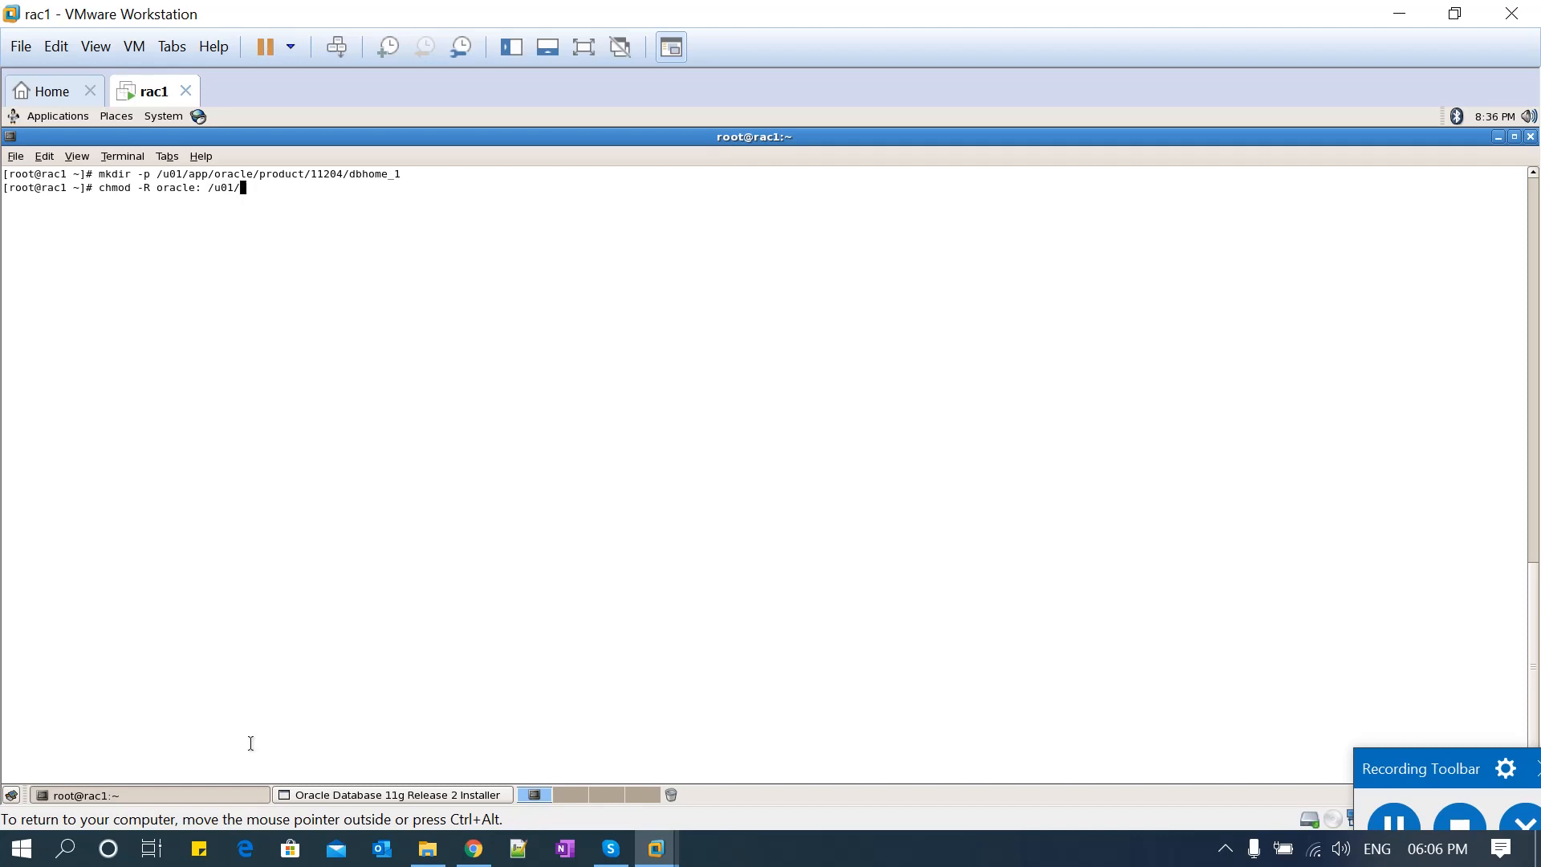
pyautogui.press('Return')
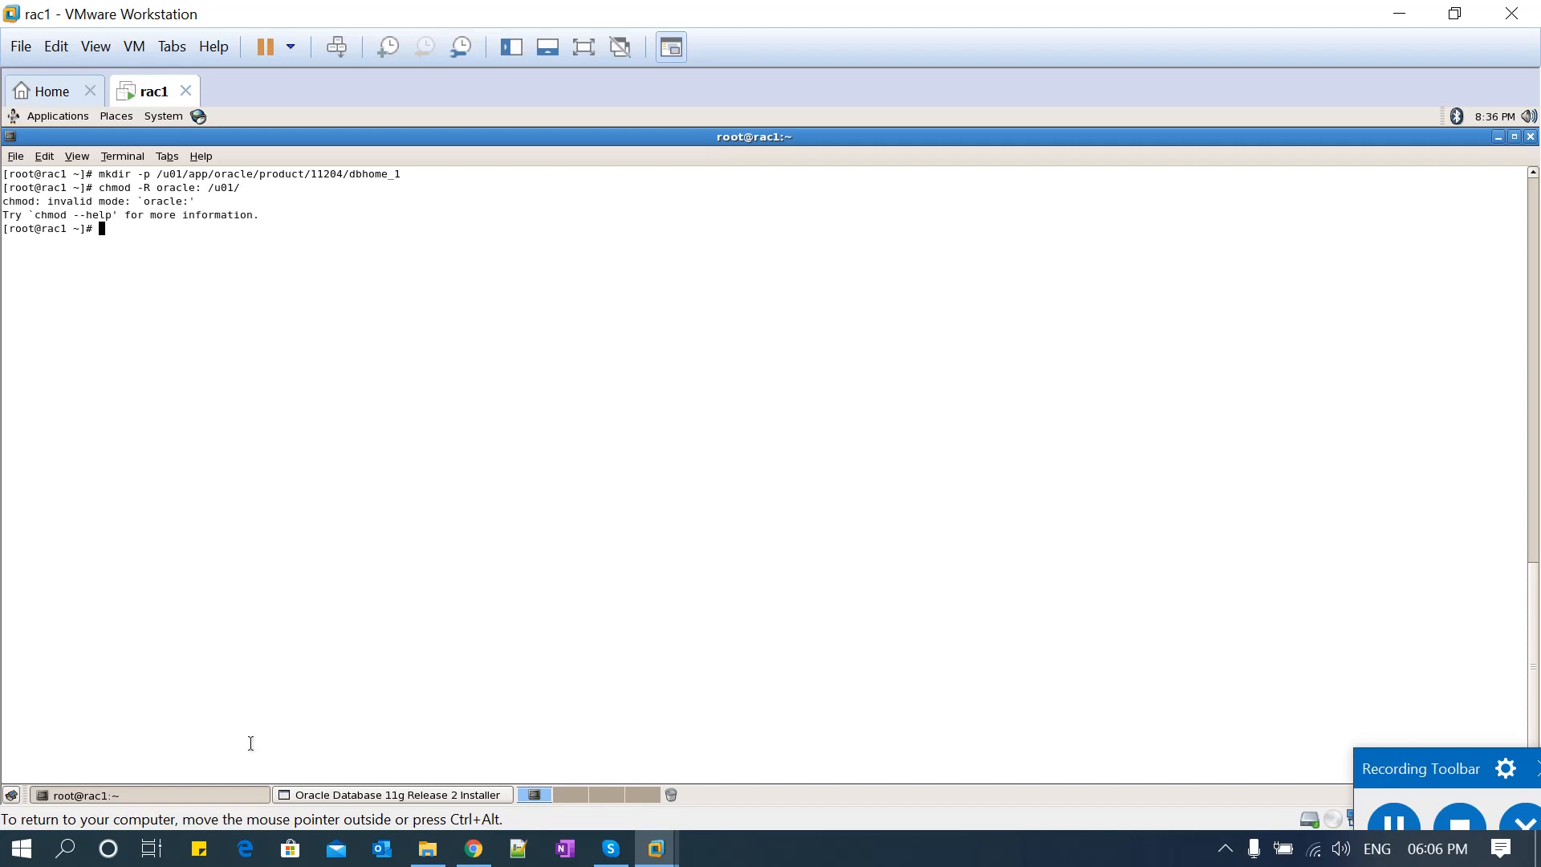
pyautogui.press('Up')
pyautogui.press('Left')
pyautogui.press('Left')
pyautogui.press('Left')
pyautogui.press('Left')
pyautogui.press('Left')
pyautogui.press('Left')
pyautogui.press('Left')
pyautogui.press('Left')
pyautogui.press('Left')
pyautogui.press('Left')
pyautogui.press('Left')
pyautogui.press('Left')
pyautogui.press('Left')
pyautogui.press('Left')
pyautogui.press('Left')
pyautogui.press('Left')
pyautogui.press('Left')
pyautogui.press('Left')
pyautogui.press('Delete')
pyautogui.press('BackSpace')
pyautogui.press('BackSpace')
pyautogui.write('own')
pyautogui.press('Return')
# Set the permissions of the /u01 directory to 777.
pyautogui.write('chmo')
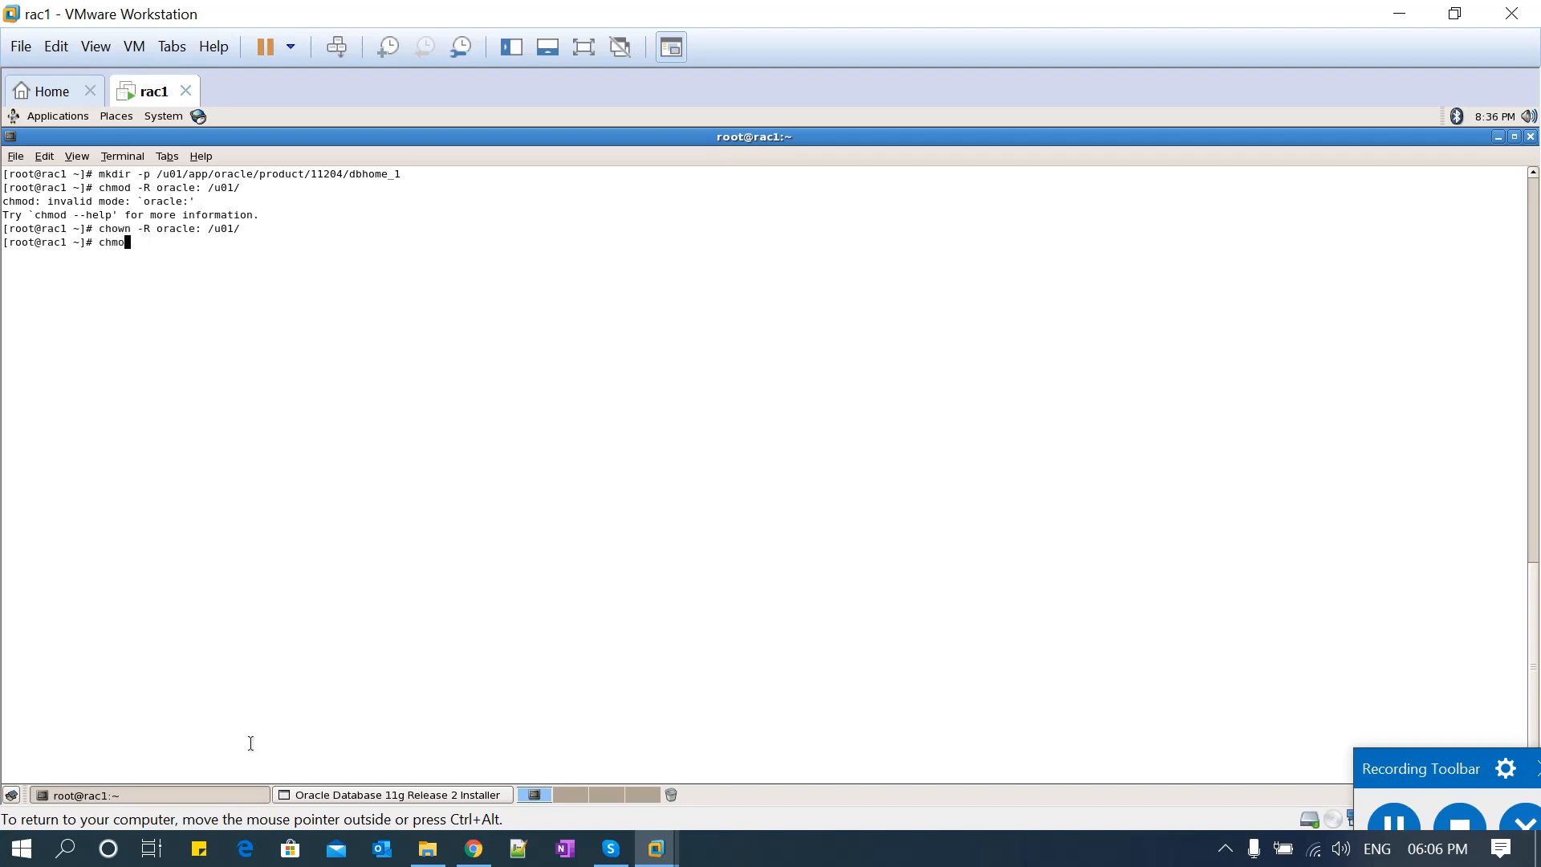
pyautogui.write('d 777 /u01')
pyautogui.press('Return')
pyautogui.press('Return')
pyautogui.press('Return')
# List the root directory in long format and check the owner and permissions of u01.
pyautogui.write('cd ')
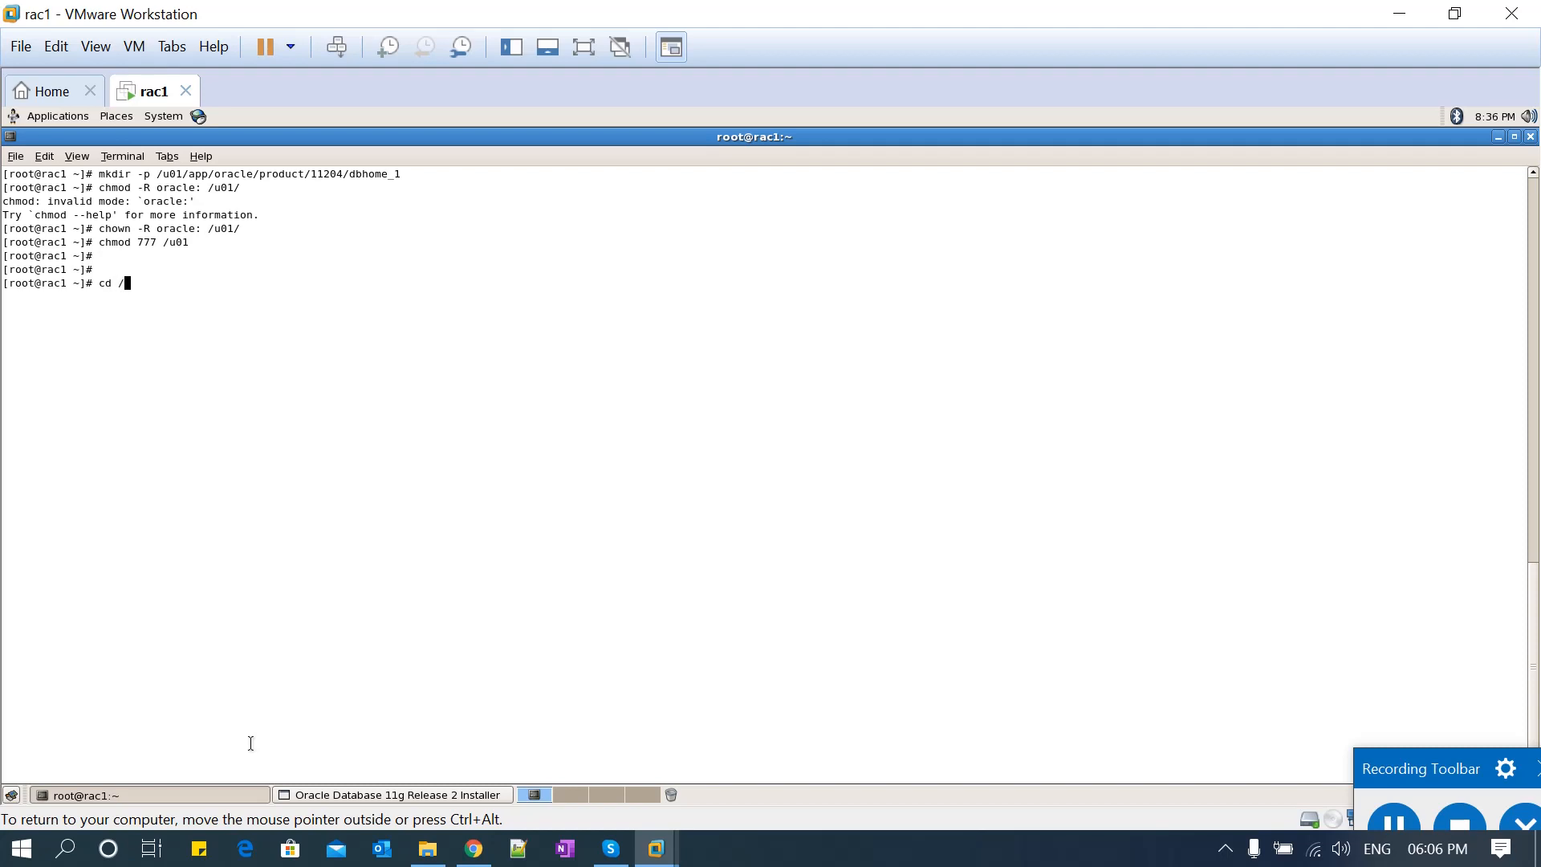
pyautogui.write('/')
pyautogui.press('Return')
pyautogui.write('ll')
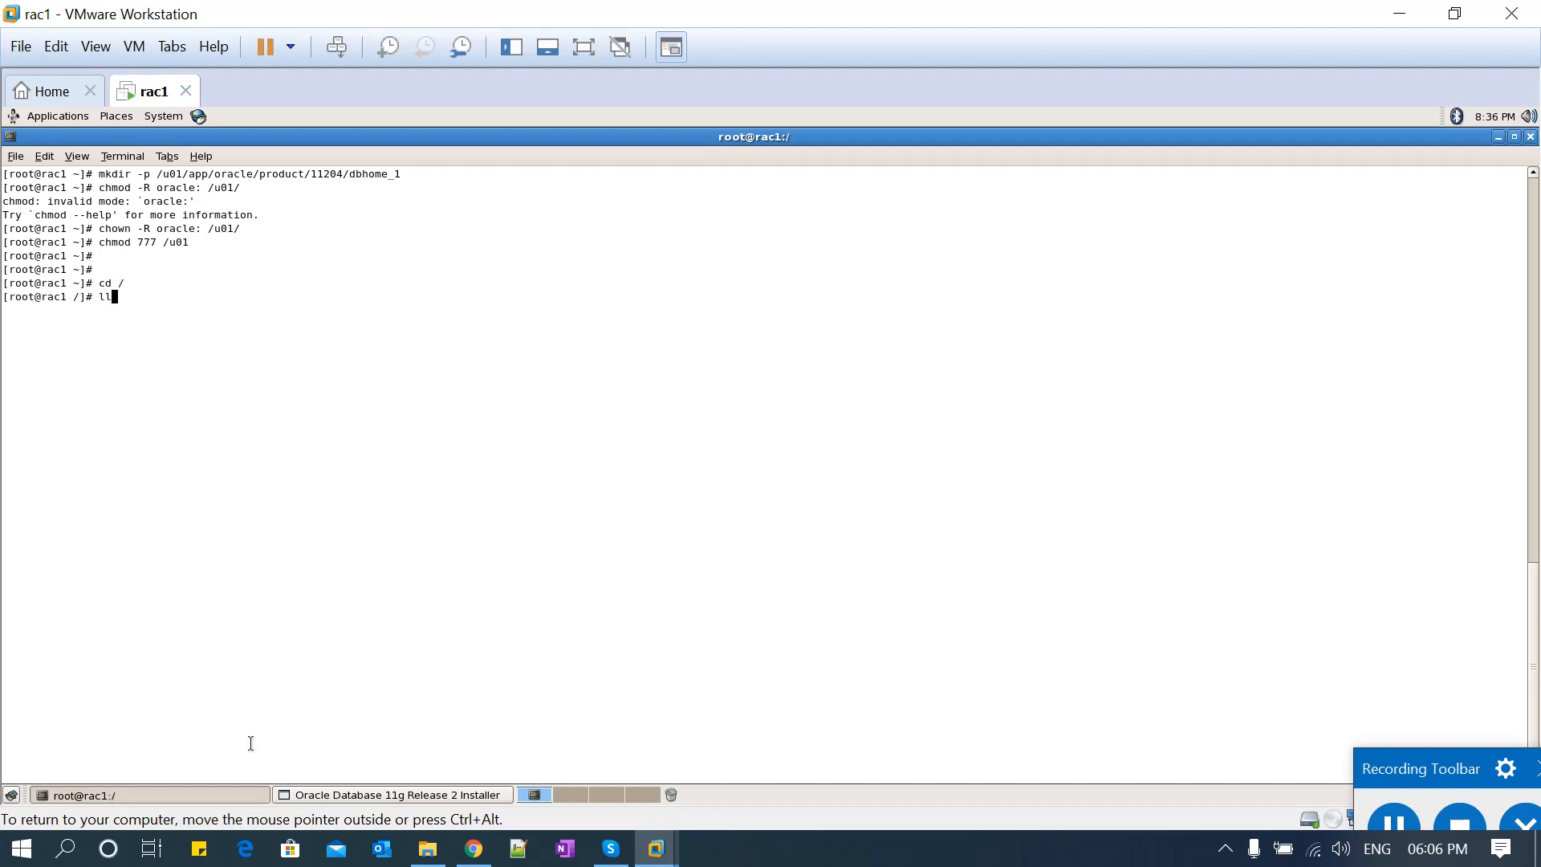
pyautogui.press('Return')
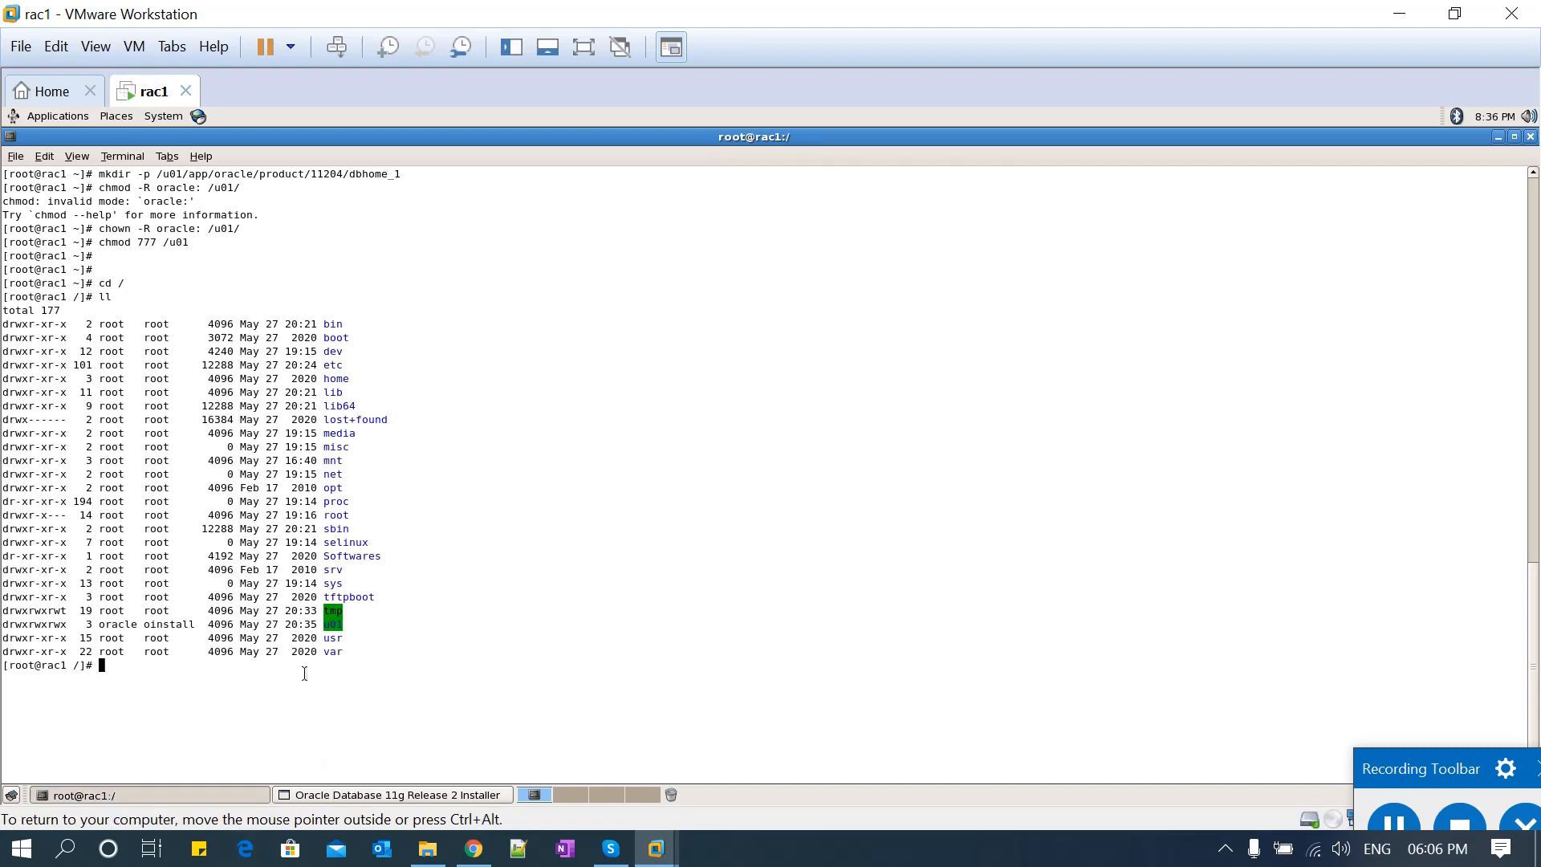
pyautogui.moveTo(67, 624); pyautogui.dragTo(270, 630)
# Go into /u01 and its app subdirectory, listing the contents of each to check ownership.
pyautogui.write('cd .')
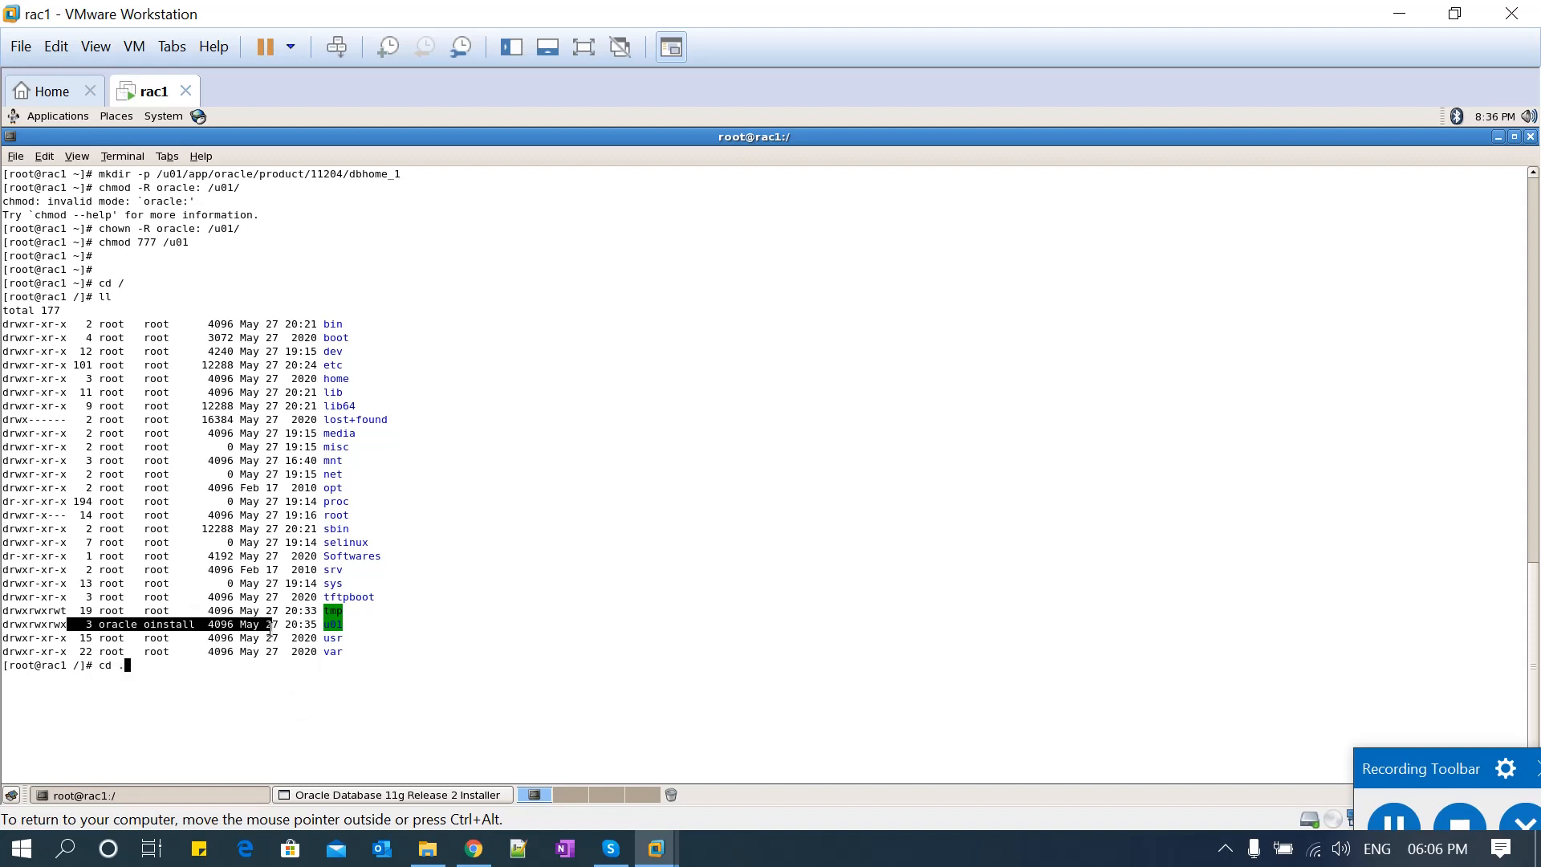
pyautogui.press('BackSpace')
pyautogui.write('/u01')
pyautogui.press('Return')
pyautogui.write('ll')
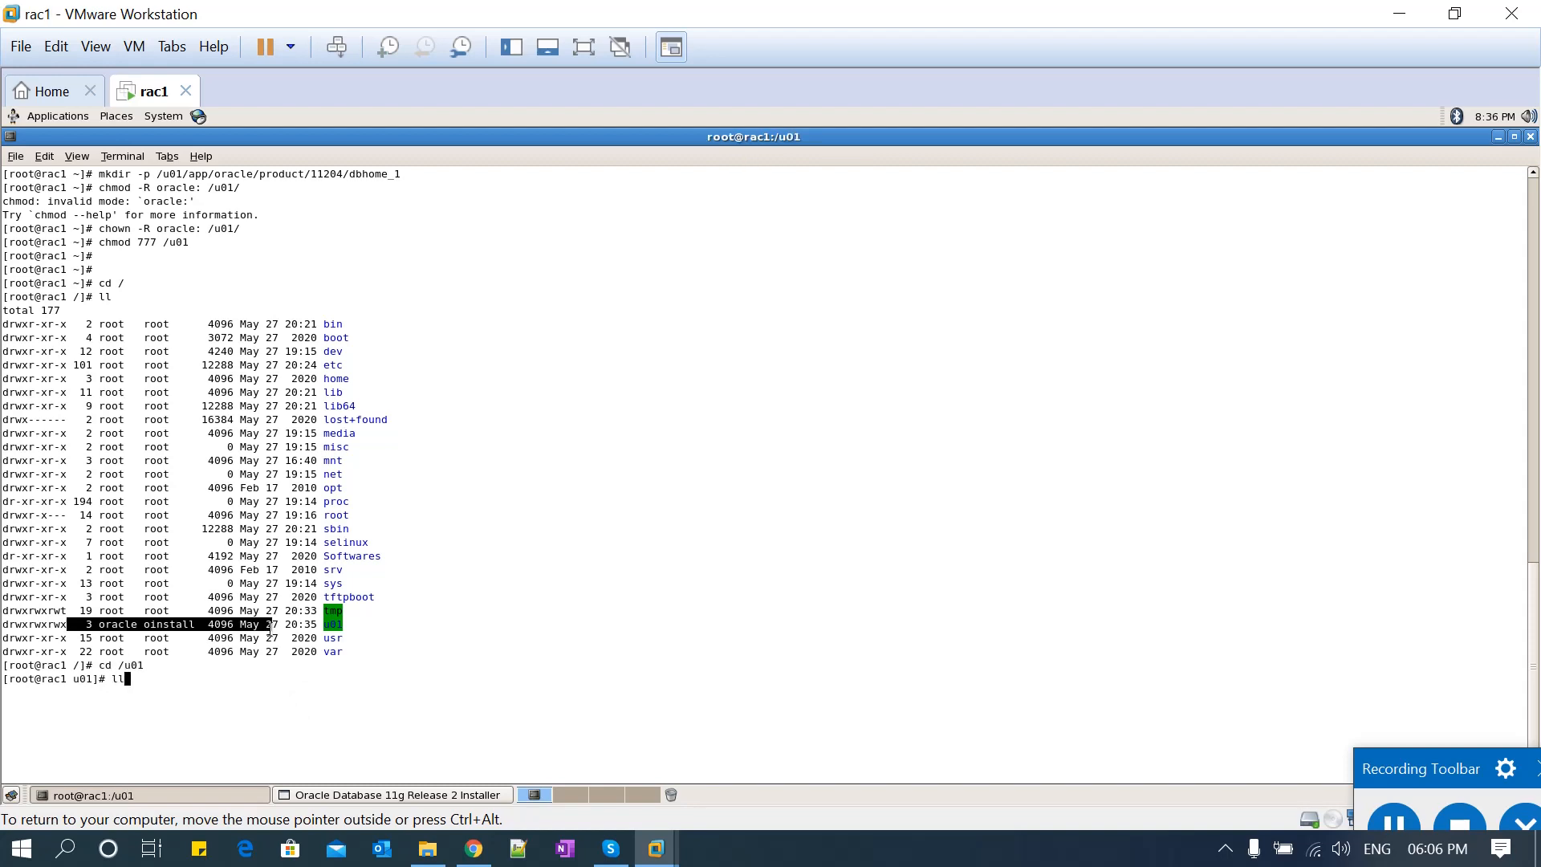
pyautogui.press('Return')
pyautogui.write('cd app/')
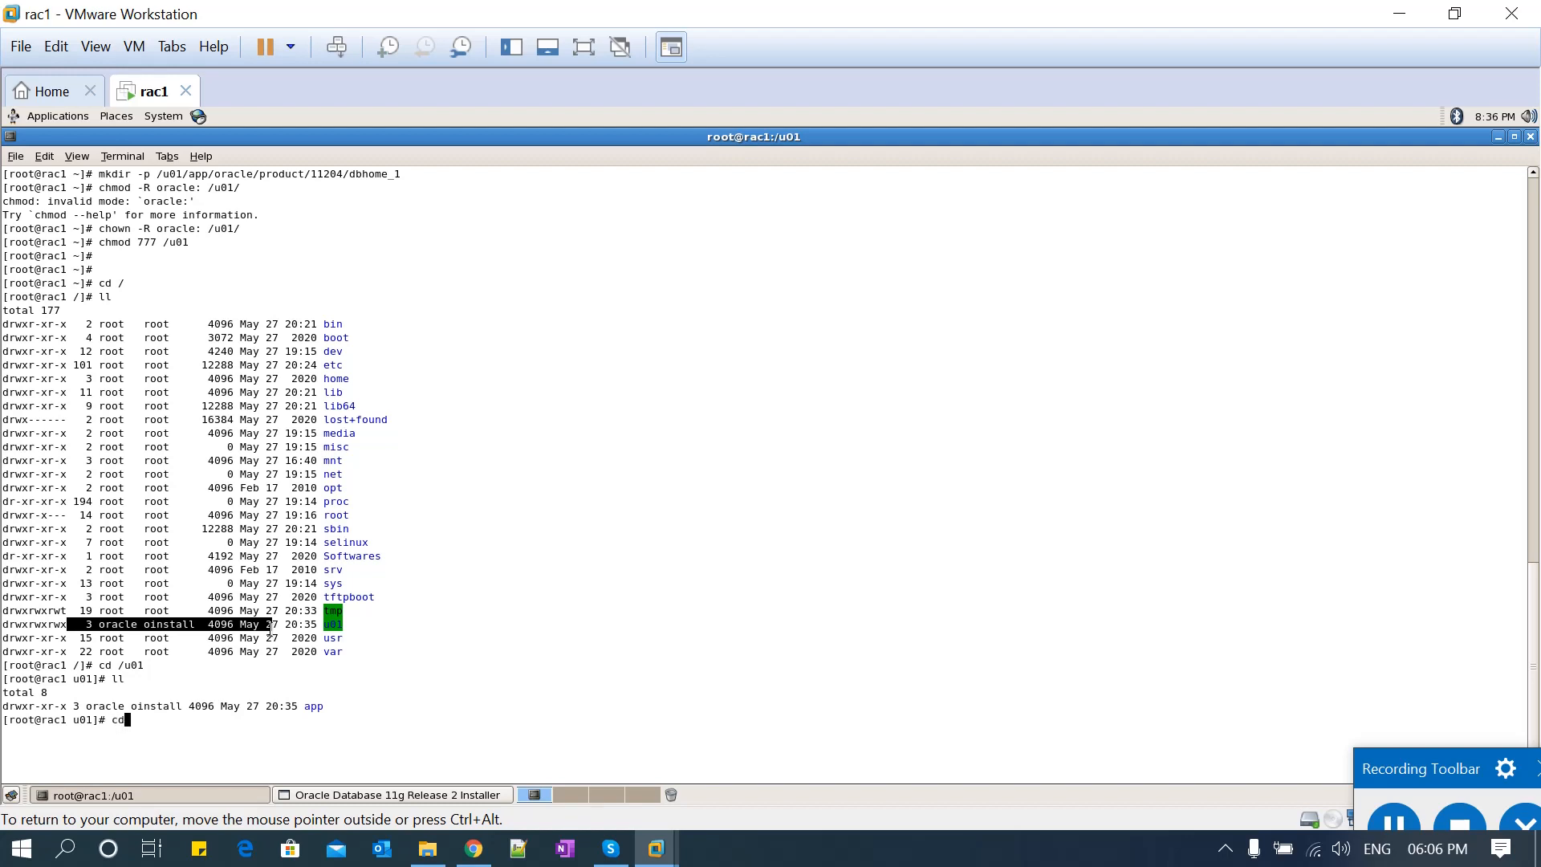
pyautogui.press('Return')
pyautogui.write('ll')
pyautogui.press('Return')
# Go into the oracle and product subdirectories, listing the contents of each.
pyautogui.write('cd o')
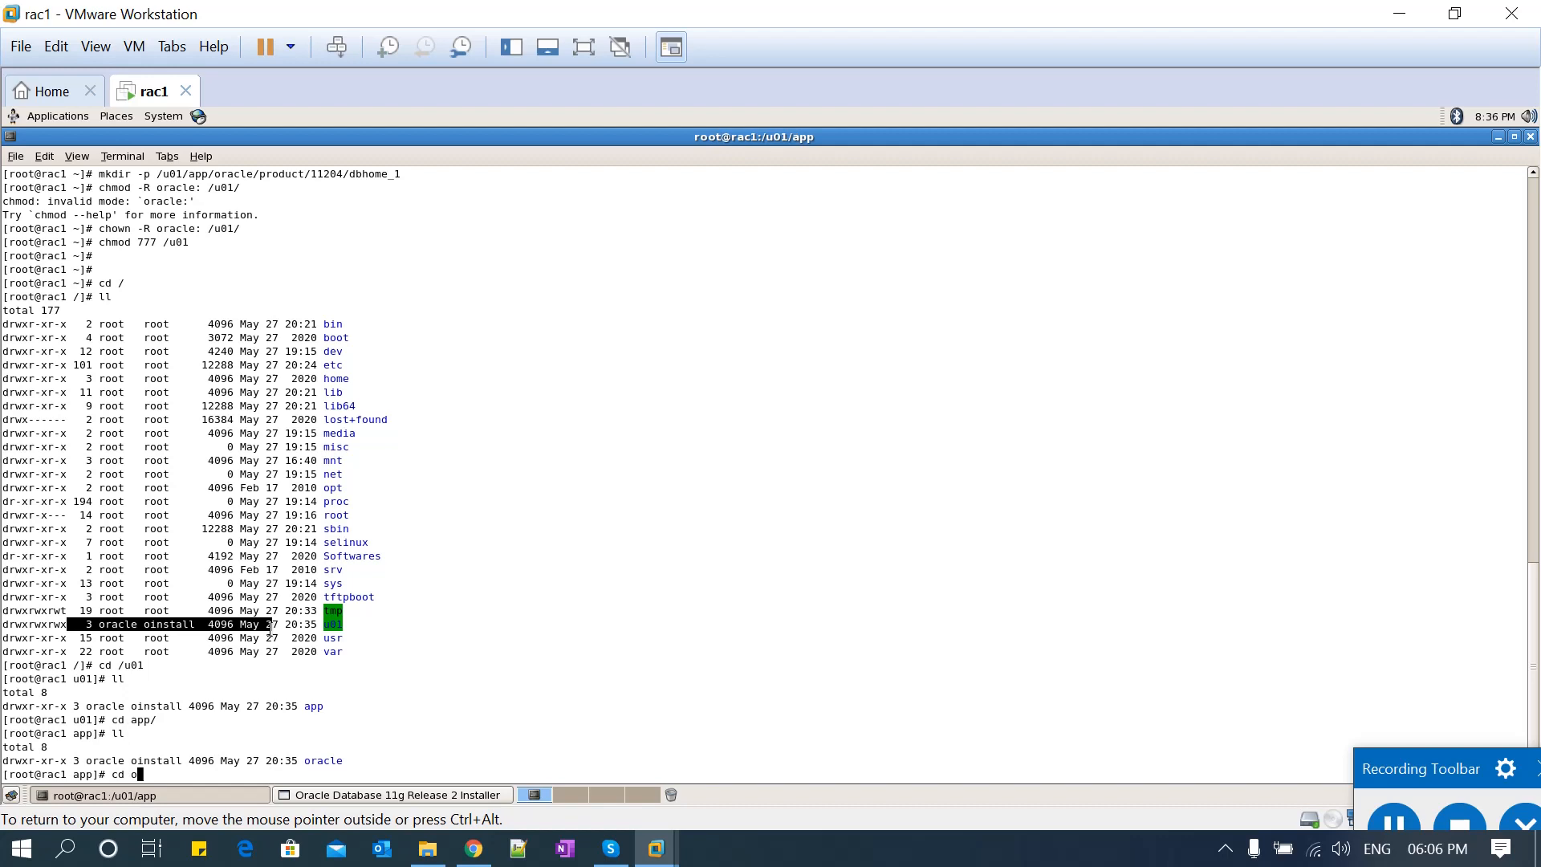
pyautogui.press('Tab')
pyautogui.press('Return')
pyautogui.write('ll')
pyautogui.press('Return')
pyautogui.write('cd p')
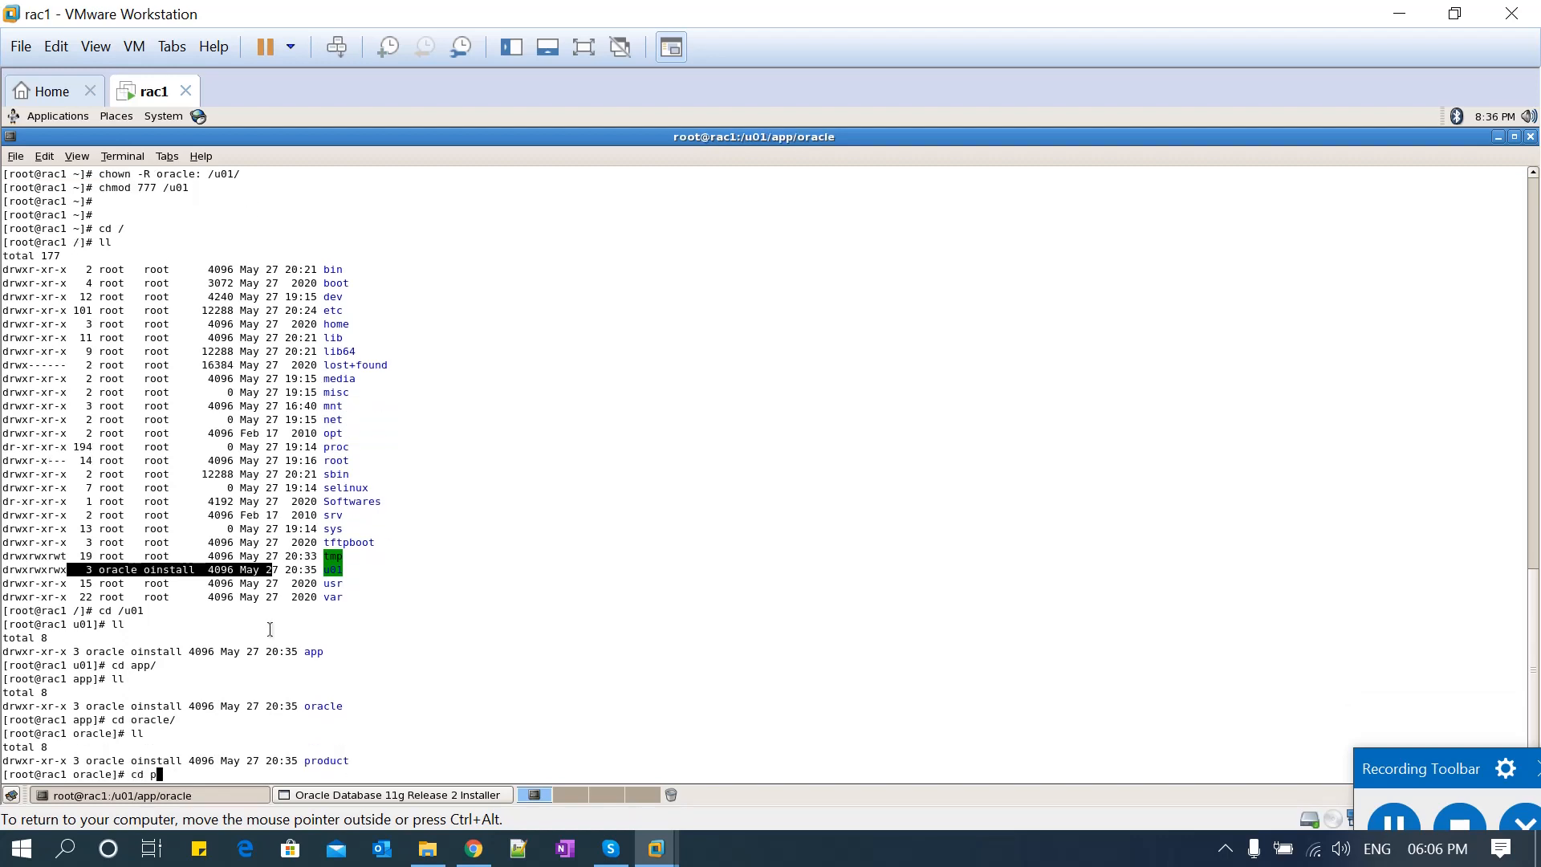
pyautogui.press('Tab')
pyautogui.press('Return')
pyautogui.write('ll')
pyautogui.press('Return')
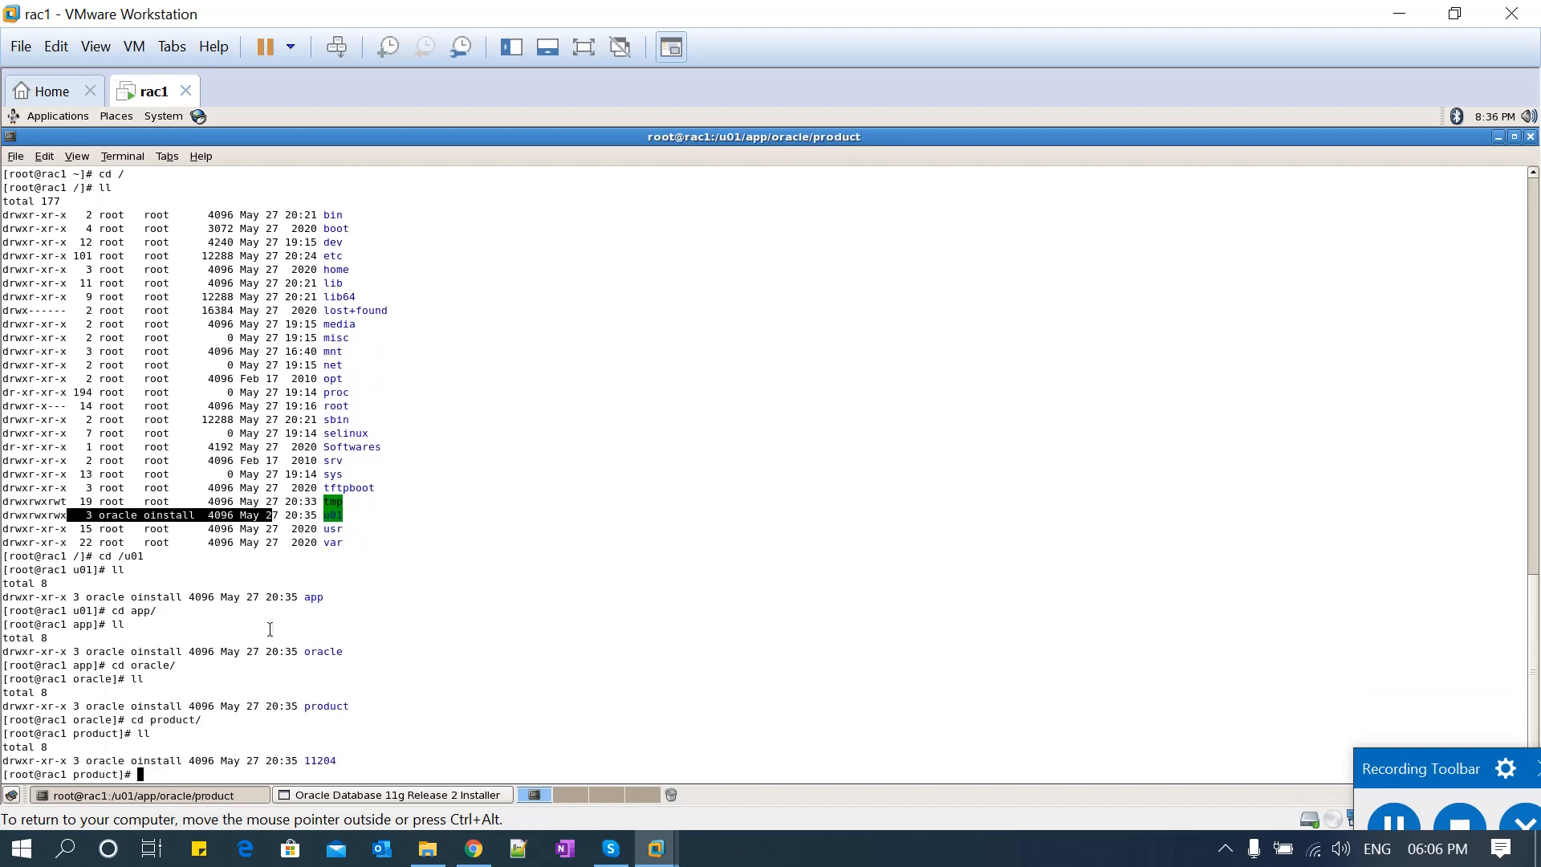
# List the contents of the 11204 directory, enter dbhome_1 and print its full path.
pyautogui.write('cd 11')
pyautogui.press('Tab')
pyautogui.press('Return')
pyautogui.write('ll')
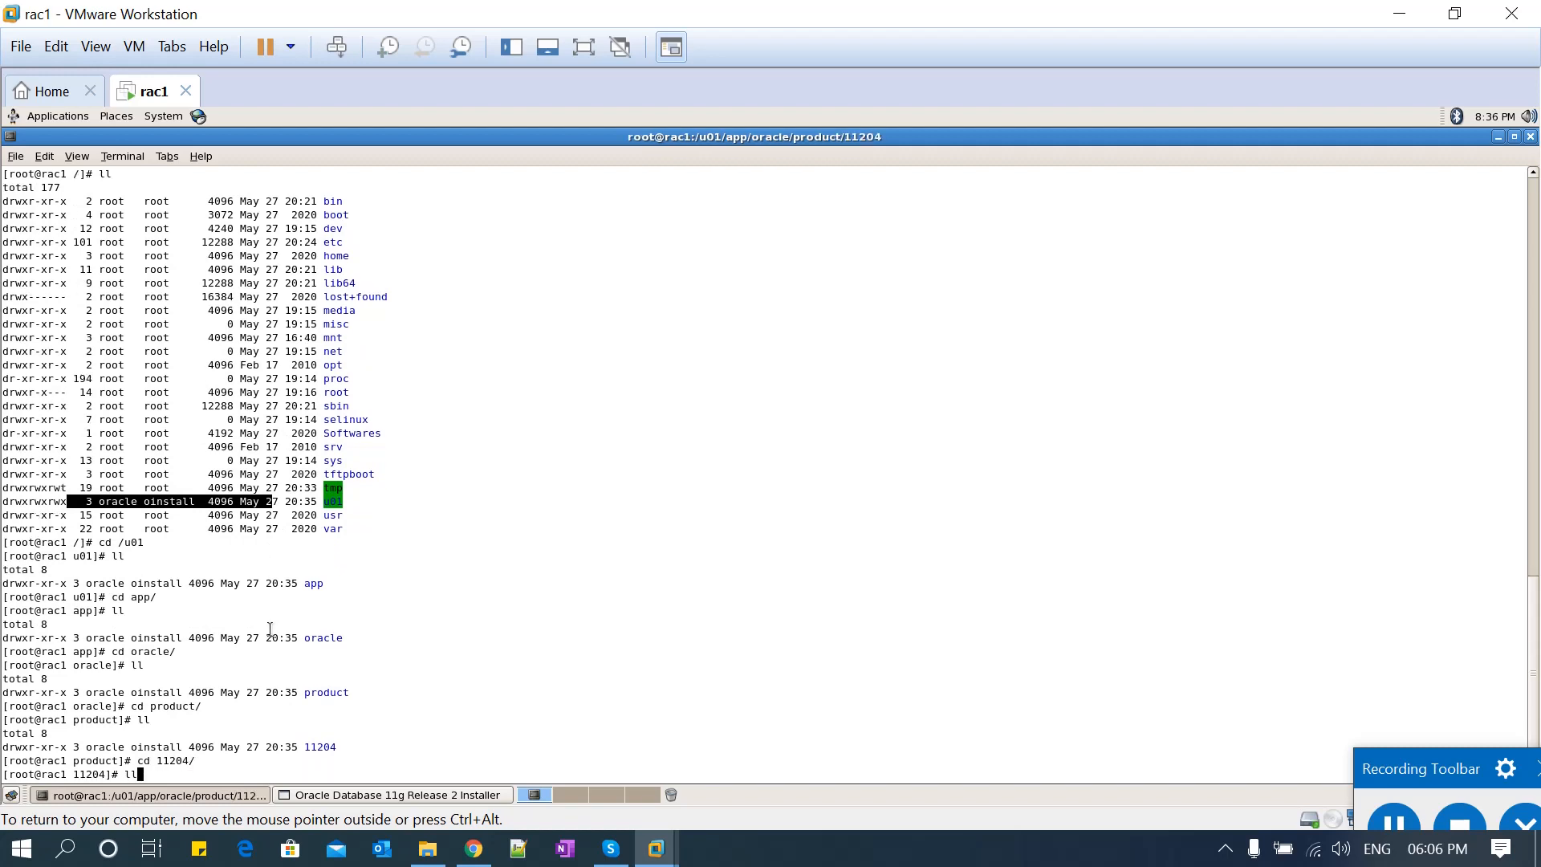
pyautogui.press('Return')
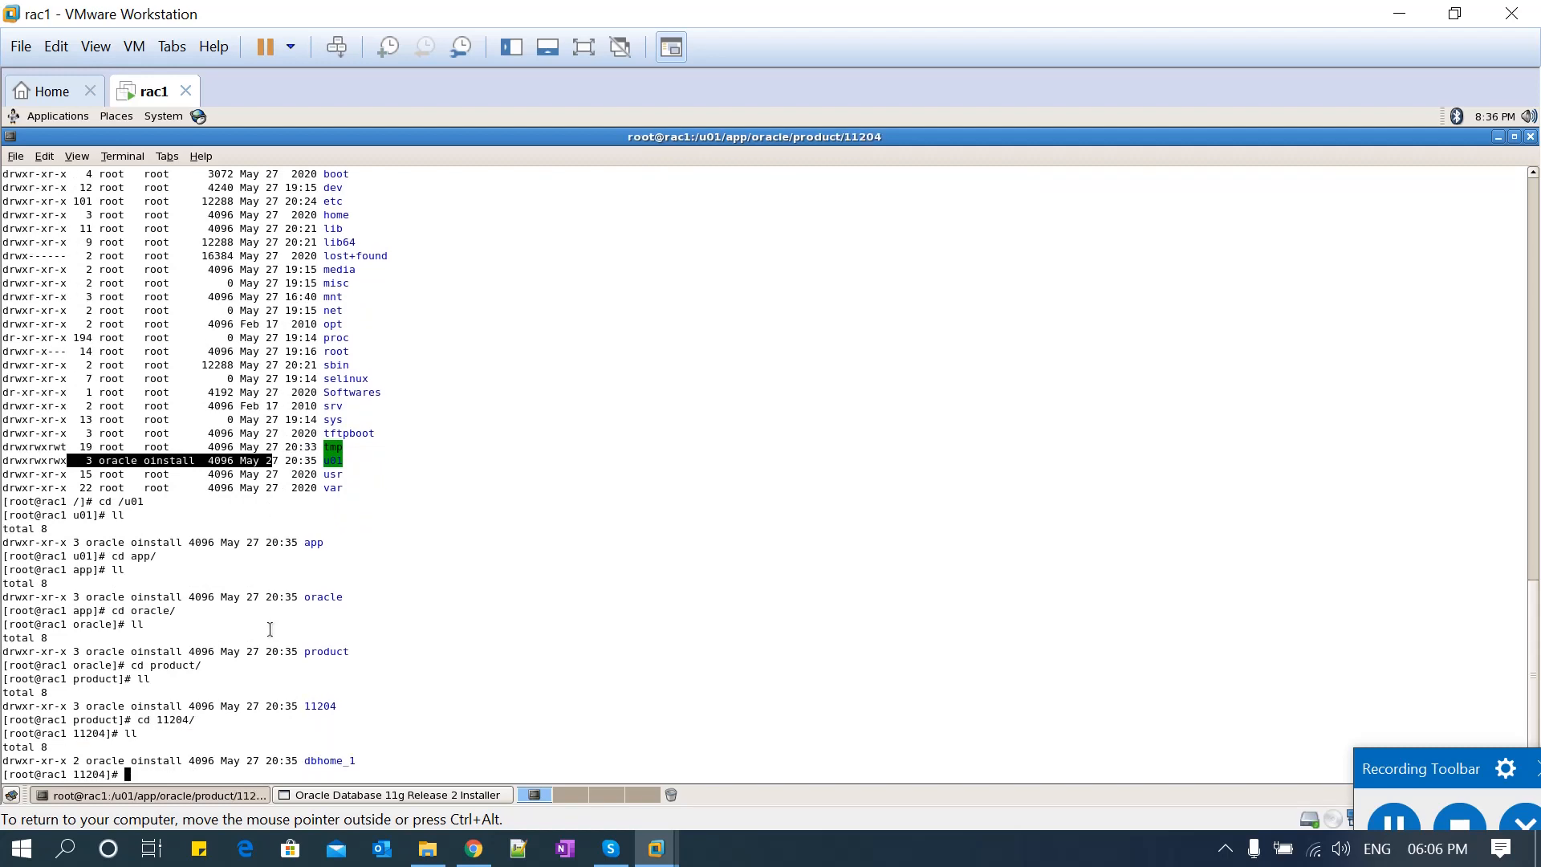
pyautogui.write('cd d')
pyautogui.press('Tab')
pyautogui.press('Return')
pyautogui.write('pwd')
pyautogui.press('Return')
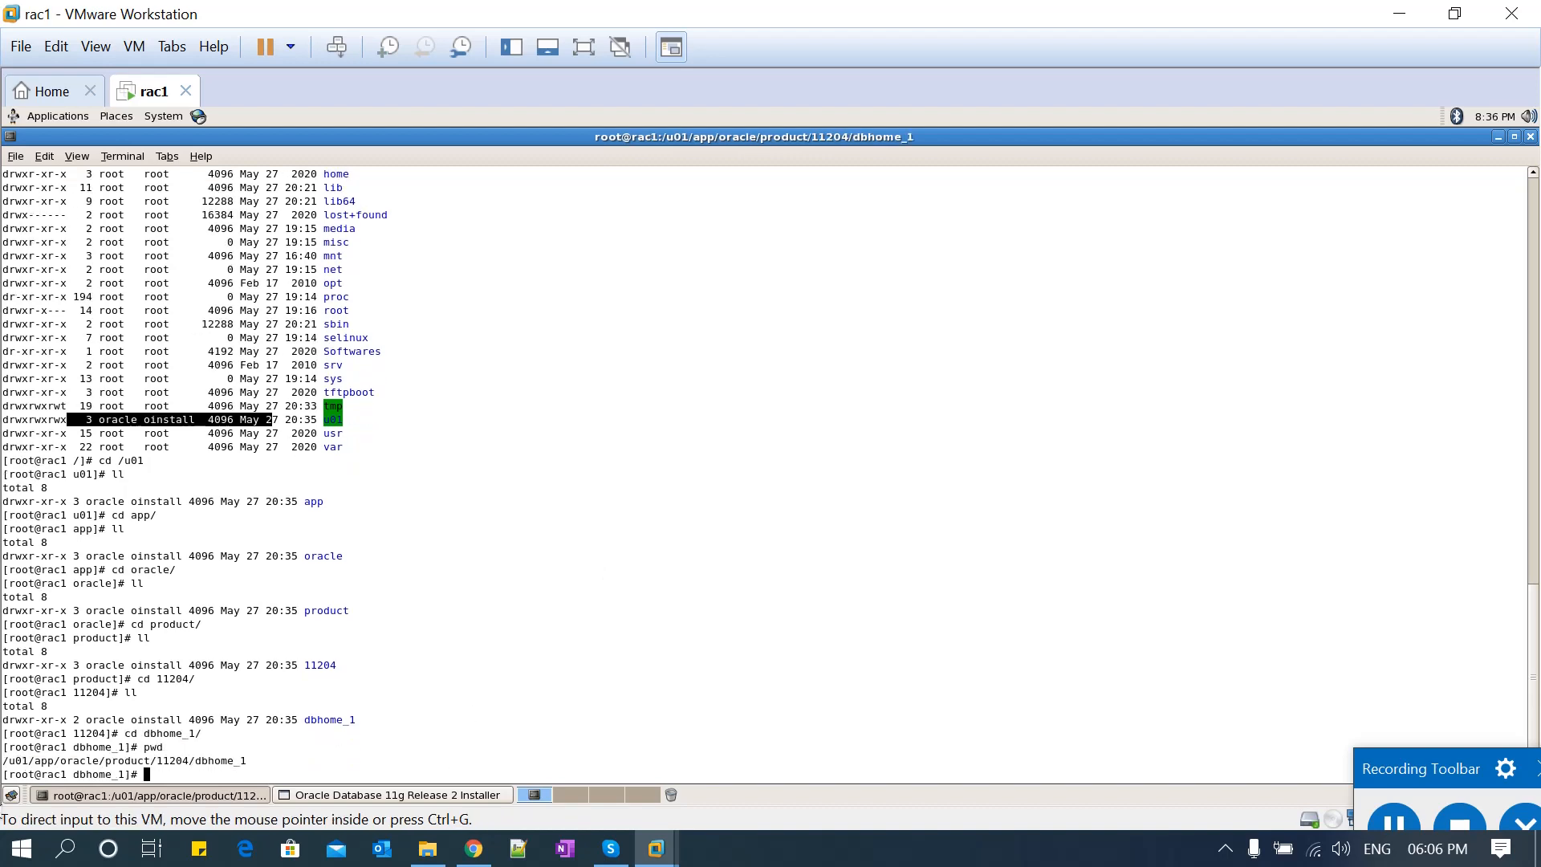
# Select the printed dbhome_1 path in the terminal, return to the Oracle installer and clear the Software Location.
pyautogui.doubleClick(151, 760)
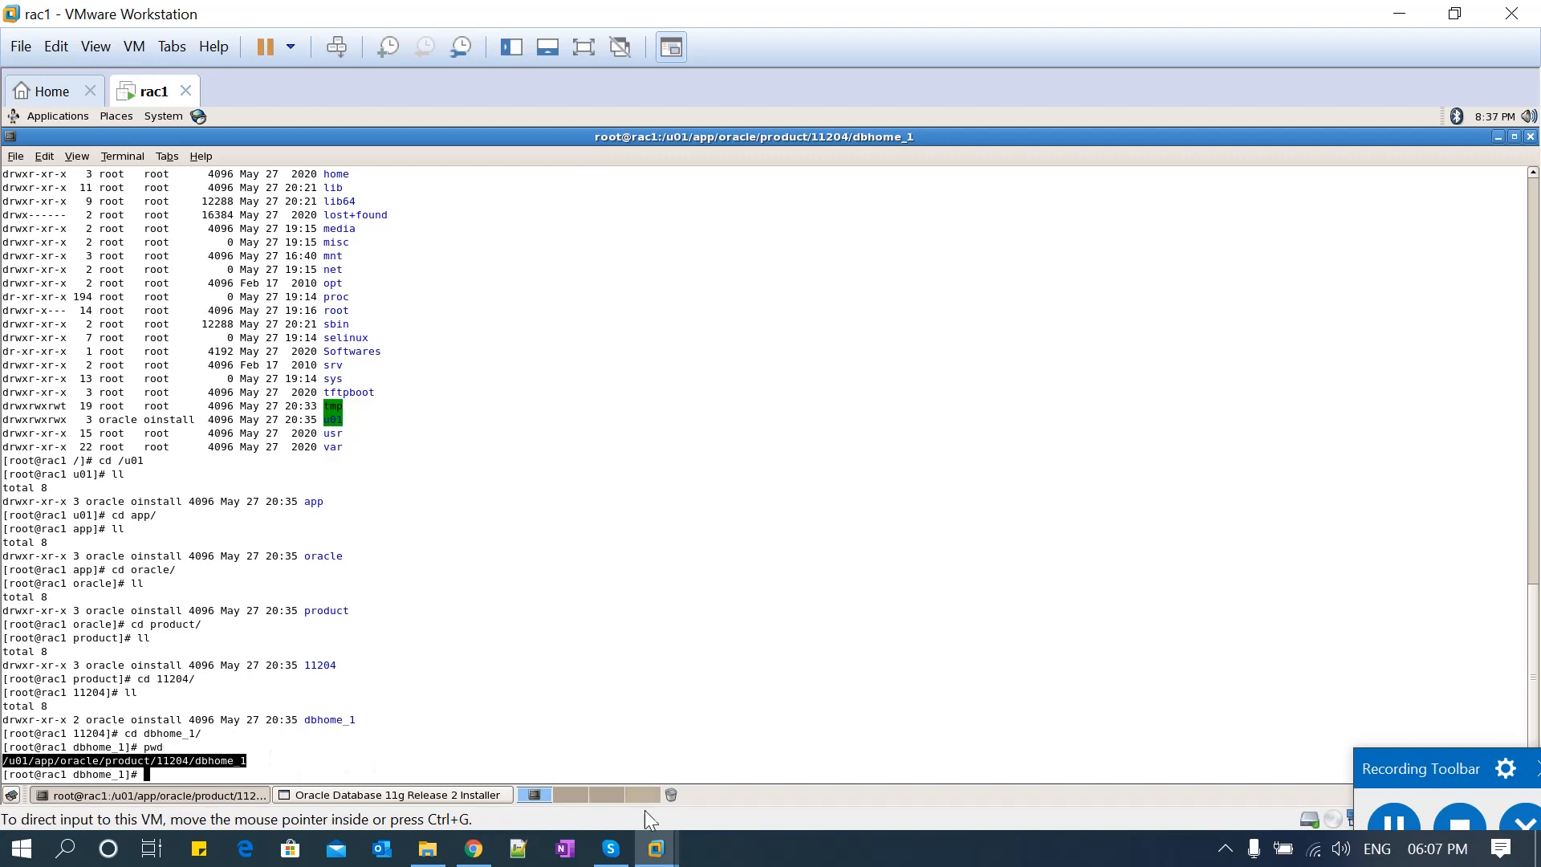
pyautogui.moveTo(656, 848)
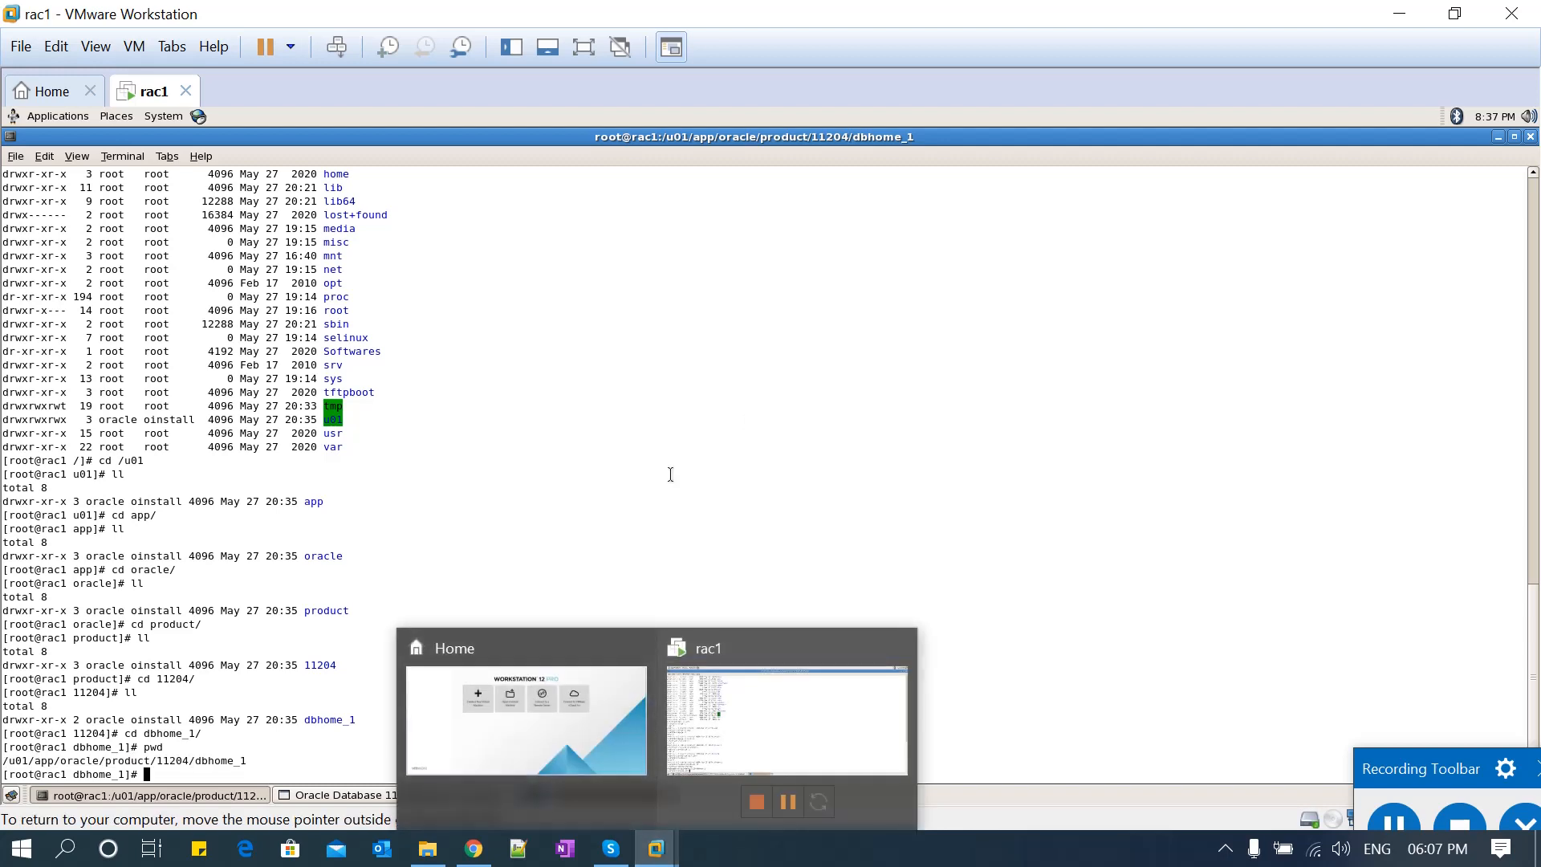
pyautogui.click(363, 796)
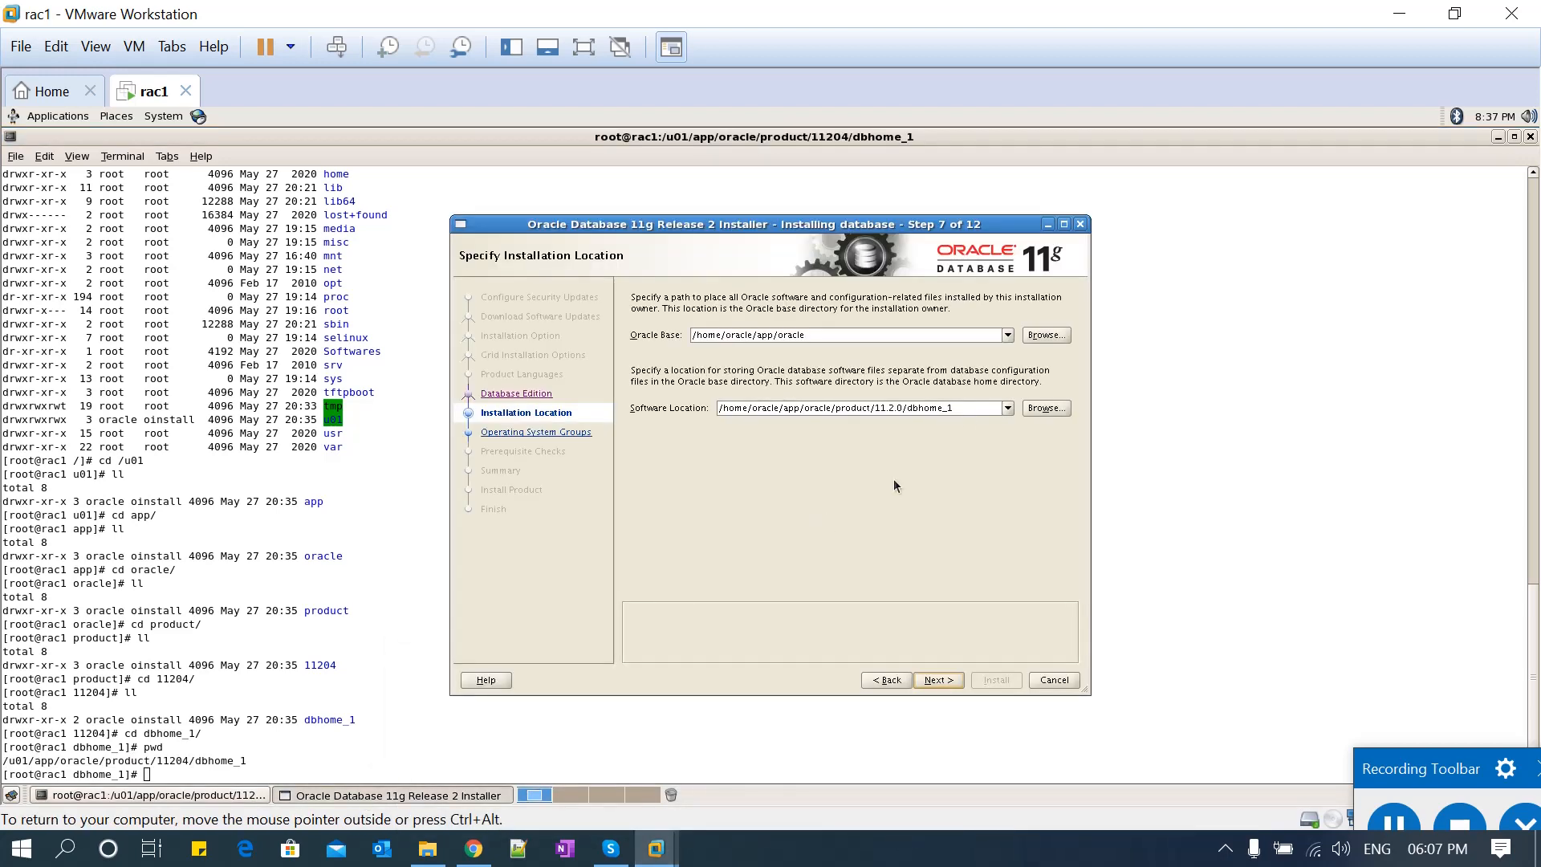
pyautogui.moveTo(956, 407); pyautogui.dragTo(703, 407)
pyautogui.write('mount -t vmhgfs .host:/ /home/user1/shares')
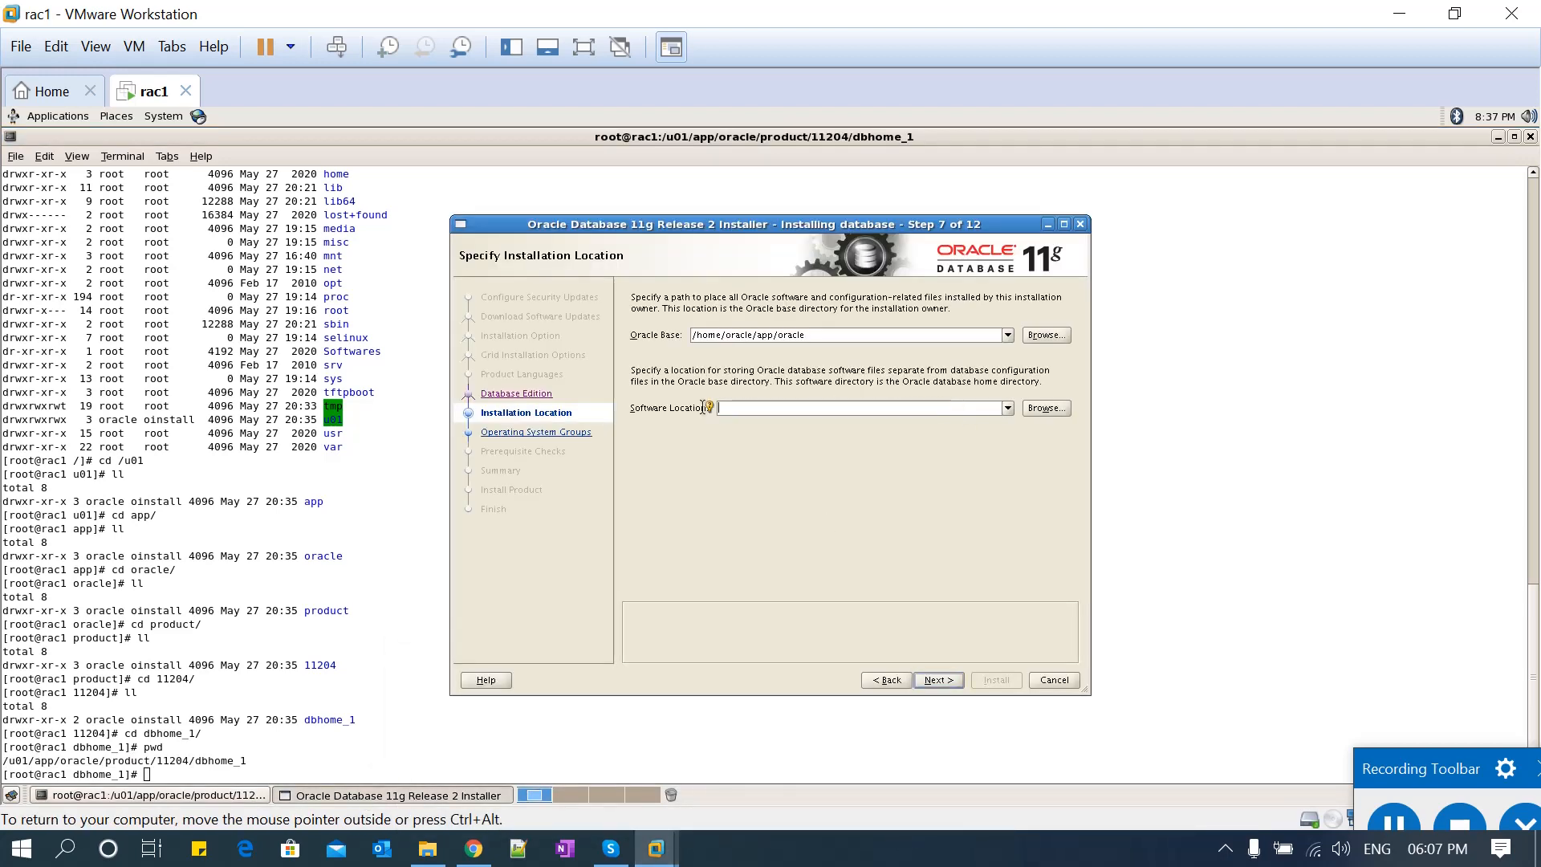
pyautogui.hotkey('ctrl', 'a')
pyautogui.press('BackSpace')
# Browse from the root directory through u01 and set the Software Location to /u01/app/oracle/product/11204/dbhome_1.
pyautogui.click(1034, 409)
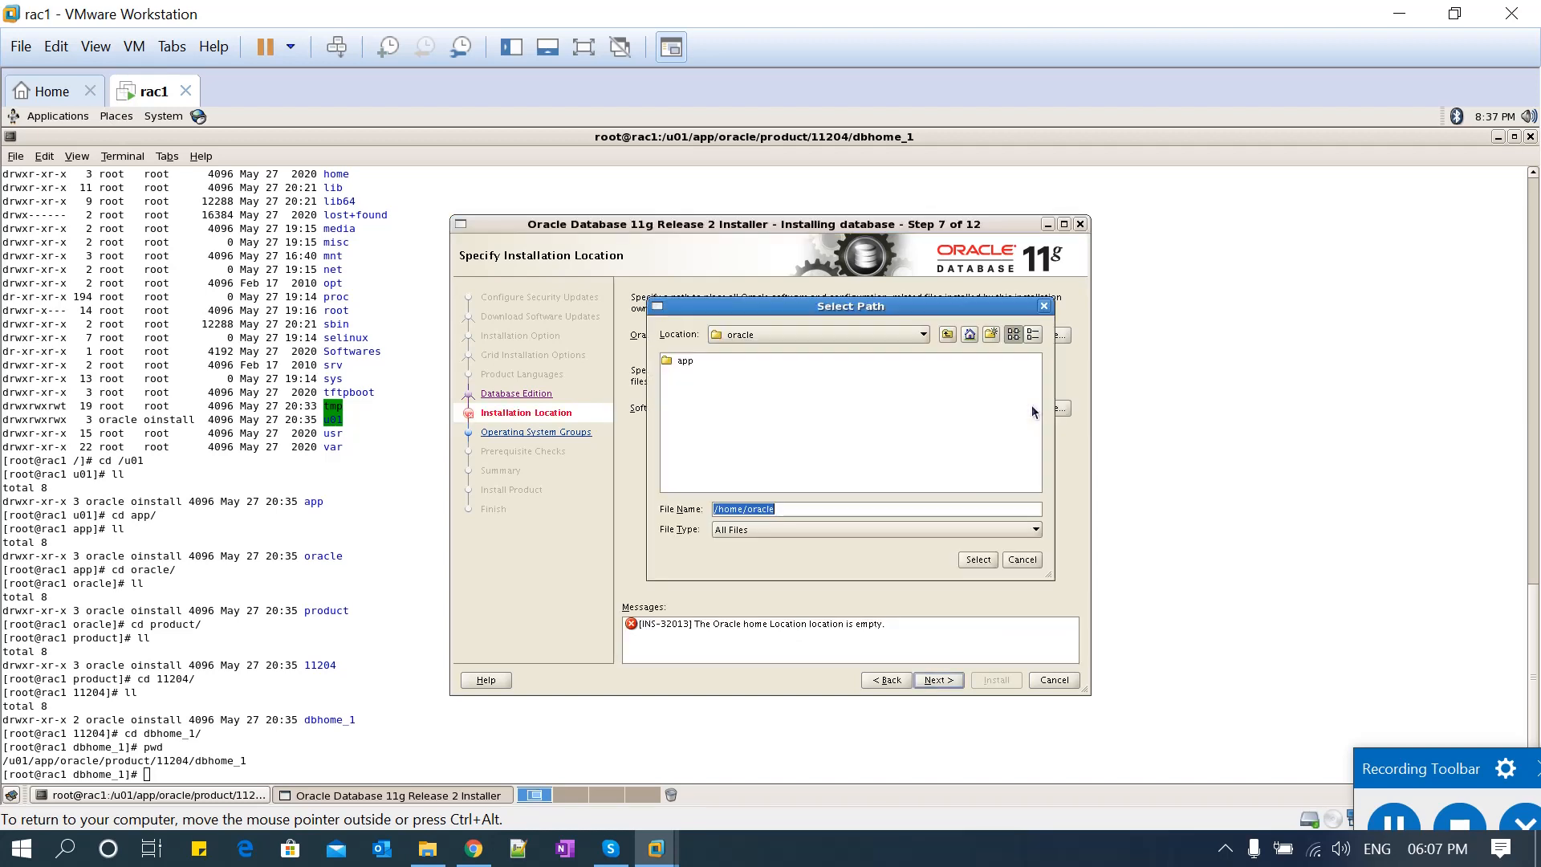
pyautogui.click(683, 362)
pyautogui.click(773, 340)
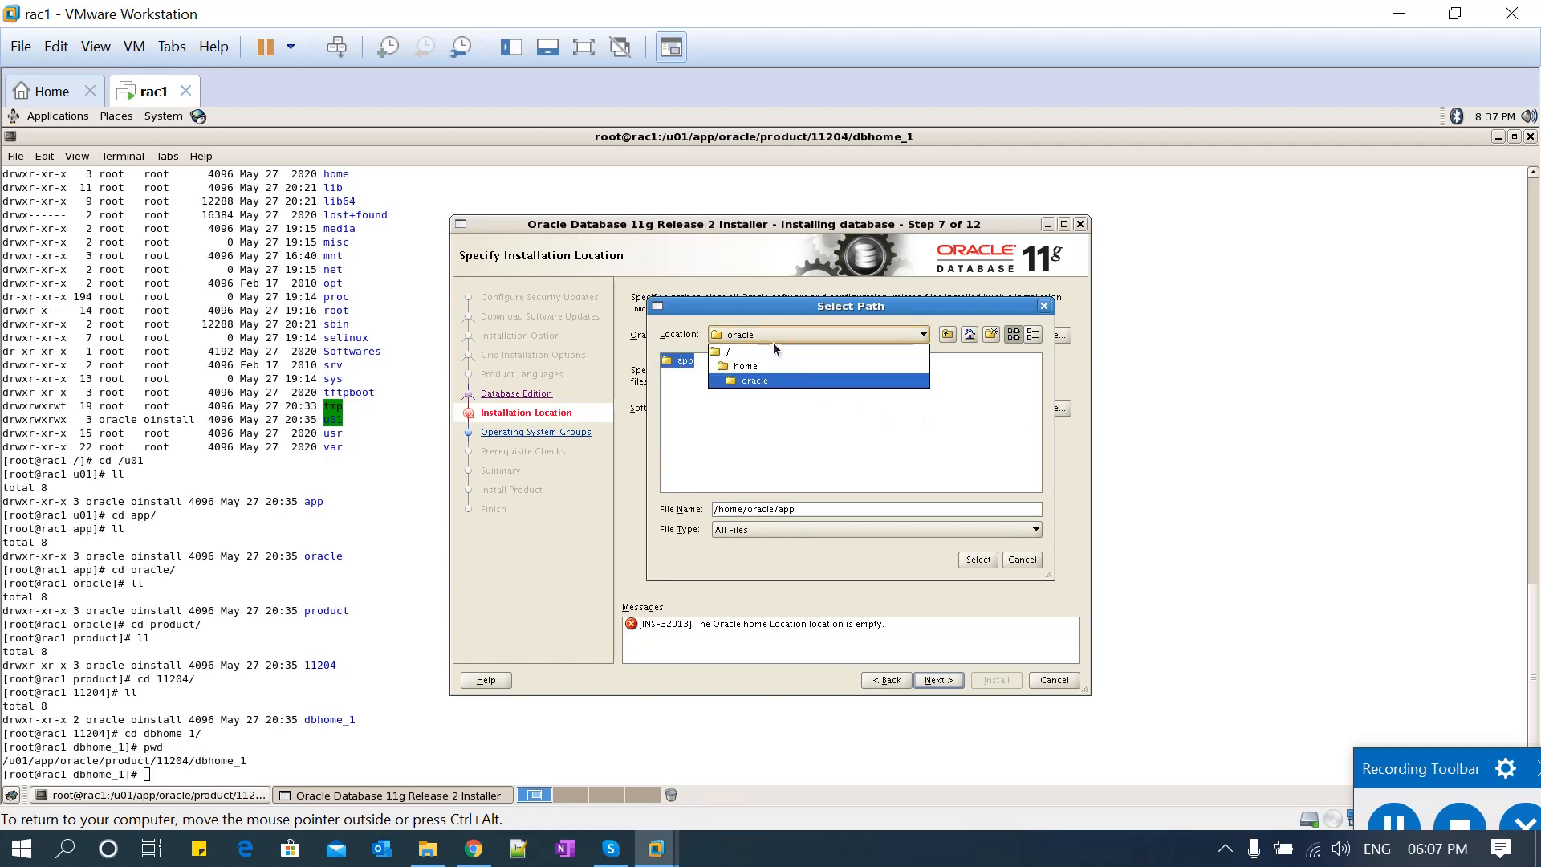
pyautogui.click(752, 352)
pyautogui.press('Down')
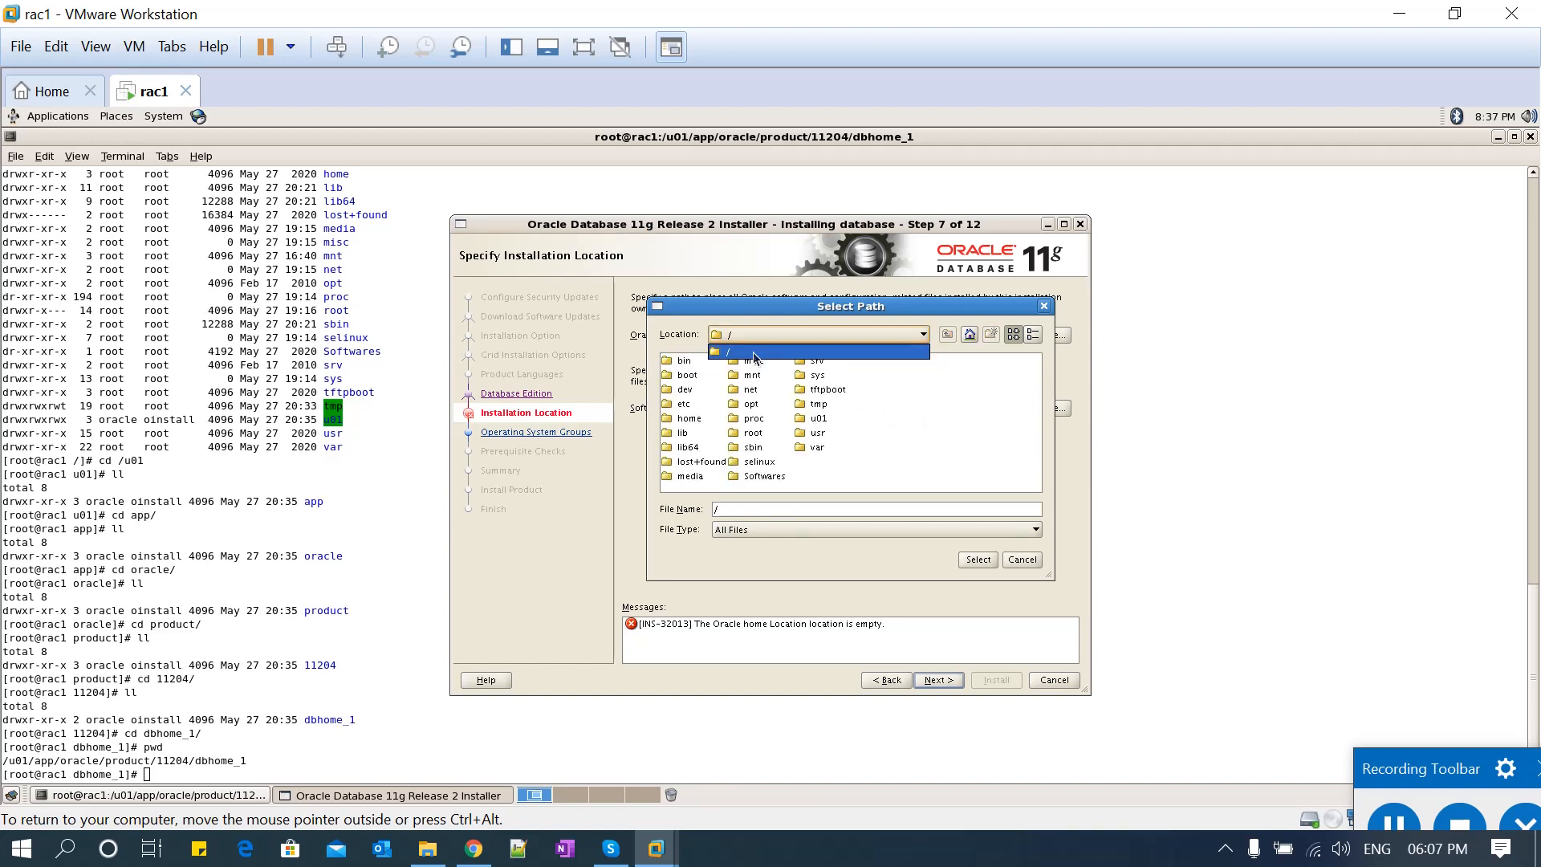
pyautogui.click(744, 398)
pyautogui.press('u')
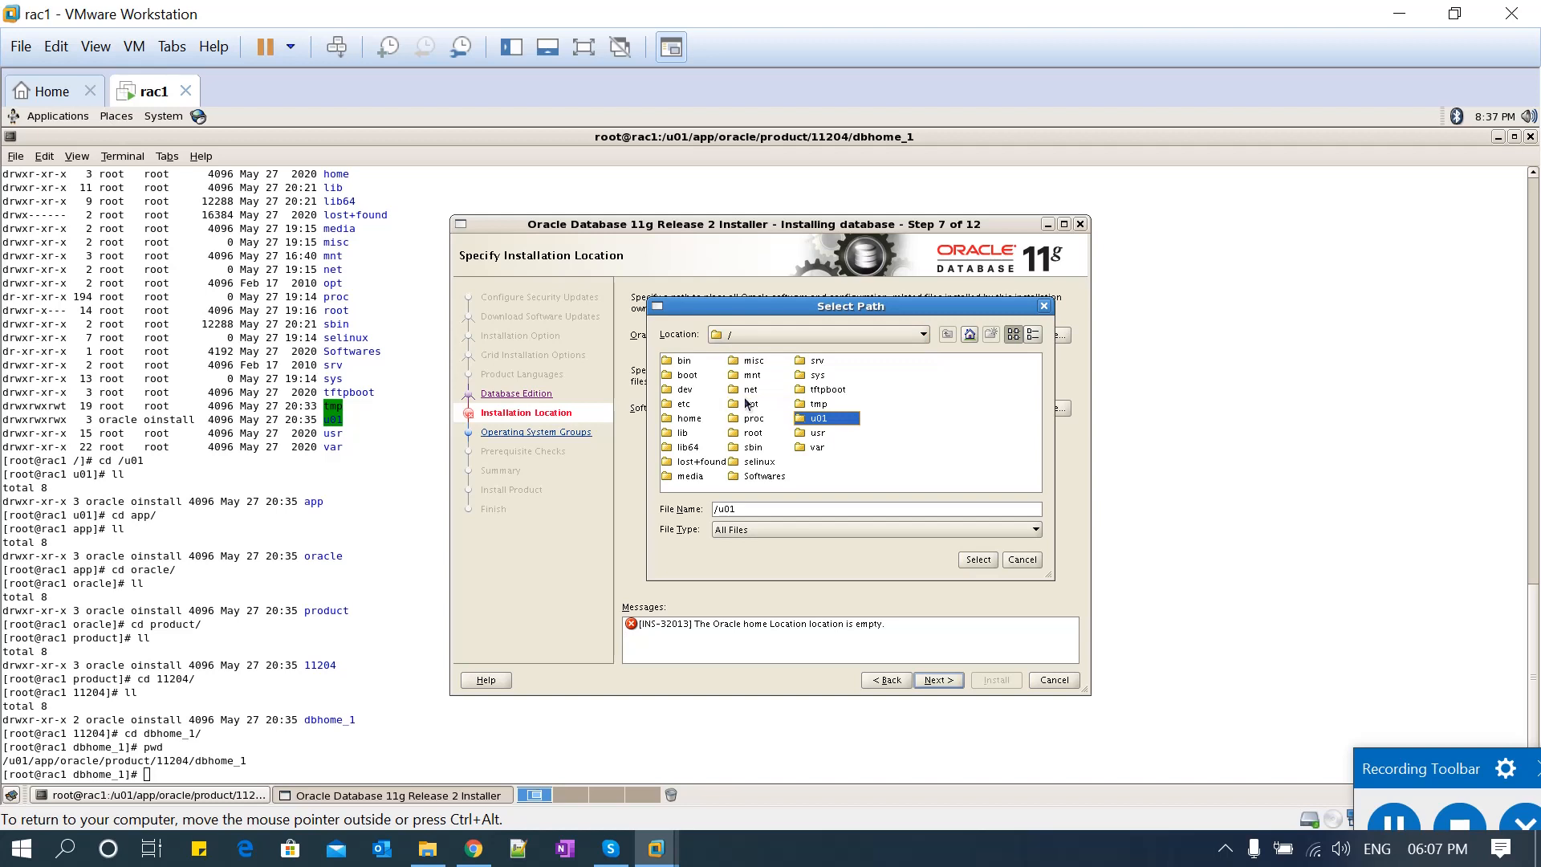
pyautogui.doubleClick(802, 419)
pyautogui.doubleClick(690, 363)
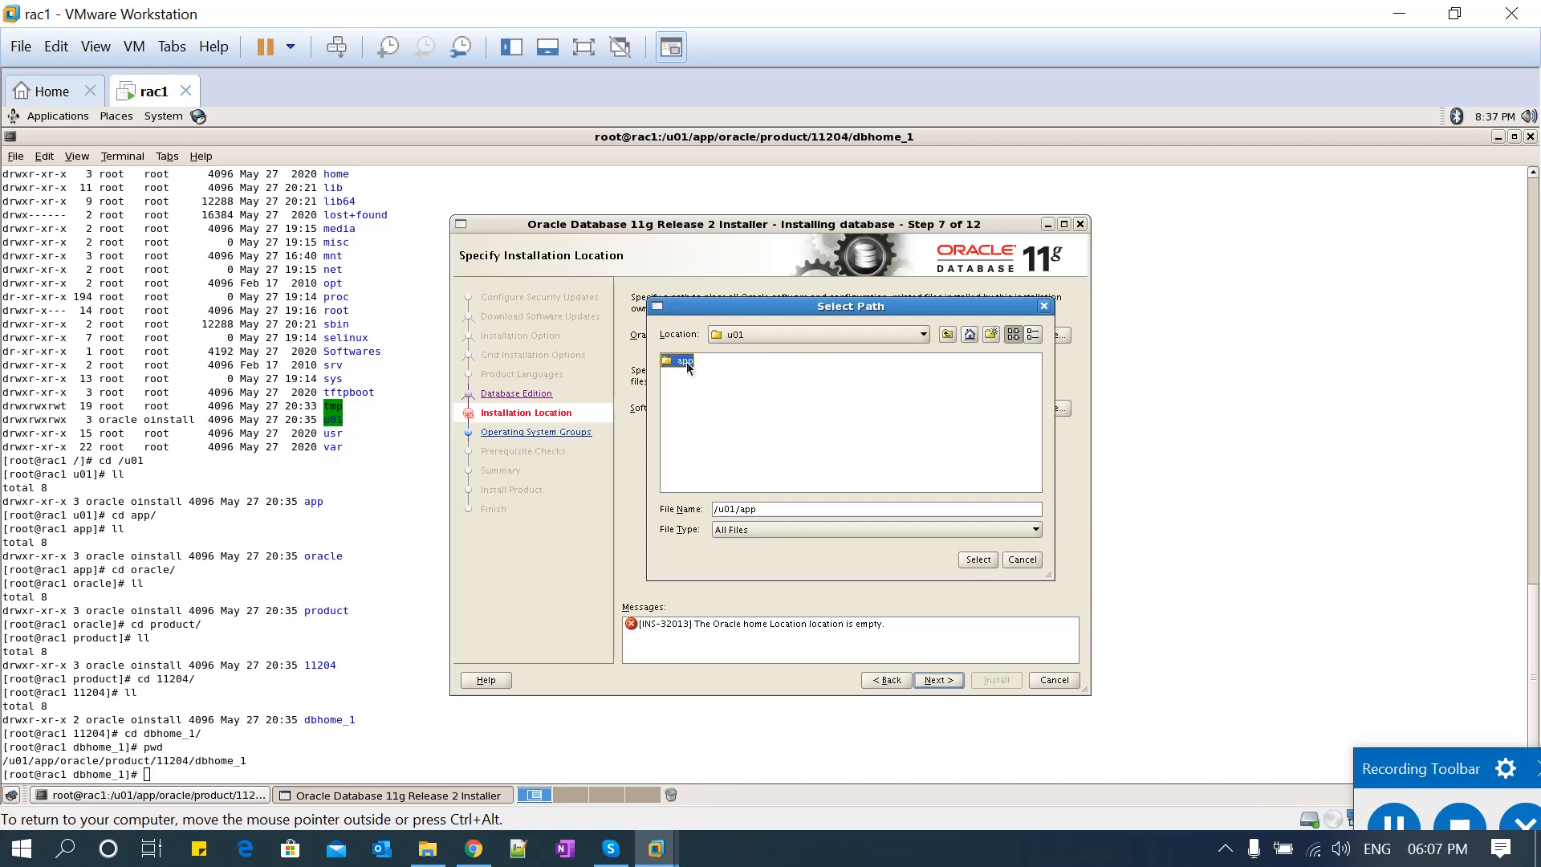
pyautogui.doubleClick(690, 363)
pyautogui.doubleClick(690, 362)
pyautogui.doubleClick(690, 363)
pyautogui.doubleClick(690, 363)
pyautogui.click(975, 559)
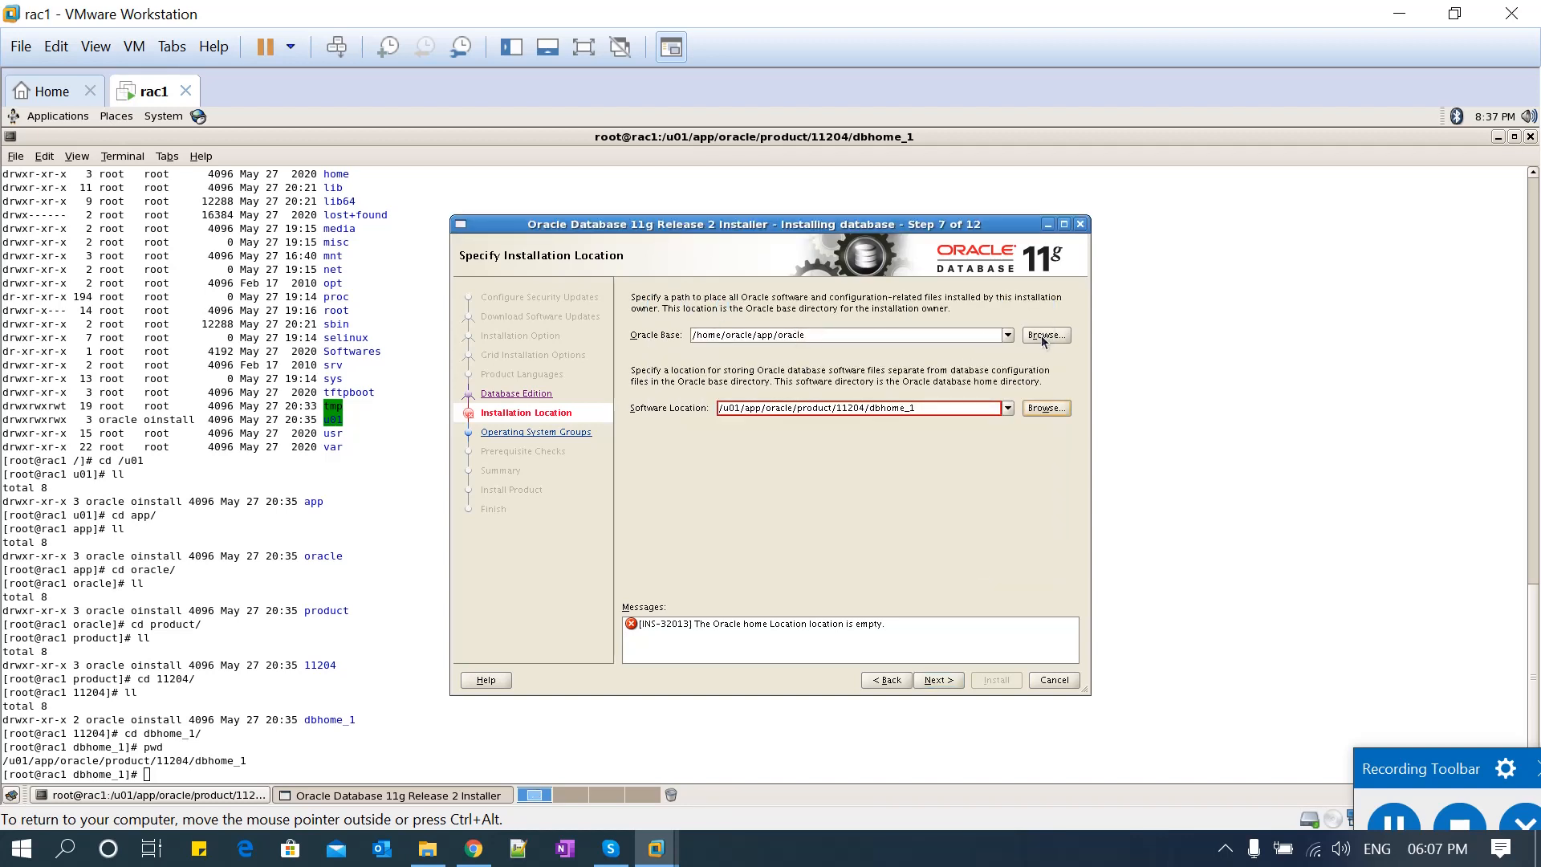
# Browse through the root directory and u01 to set the Oracle Base to /u01/app/oracle.
pyautogui.click(1043, 336)
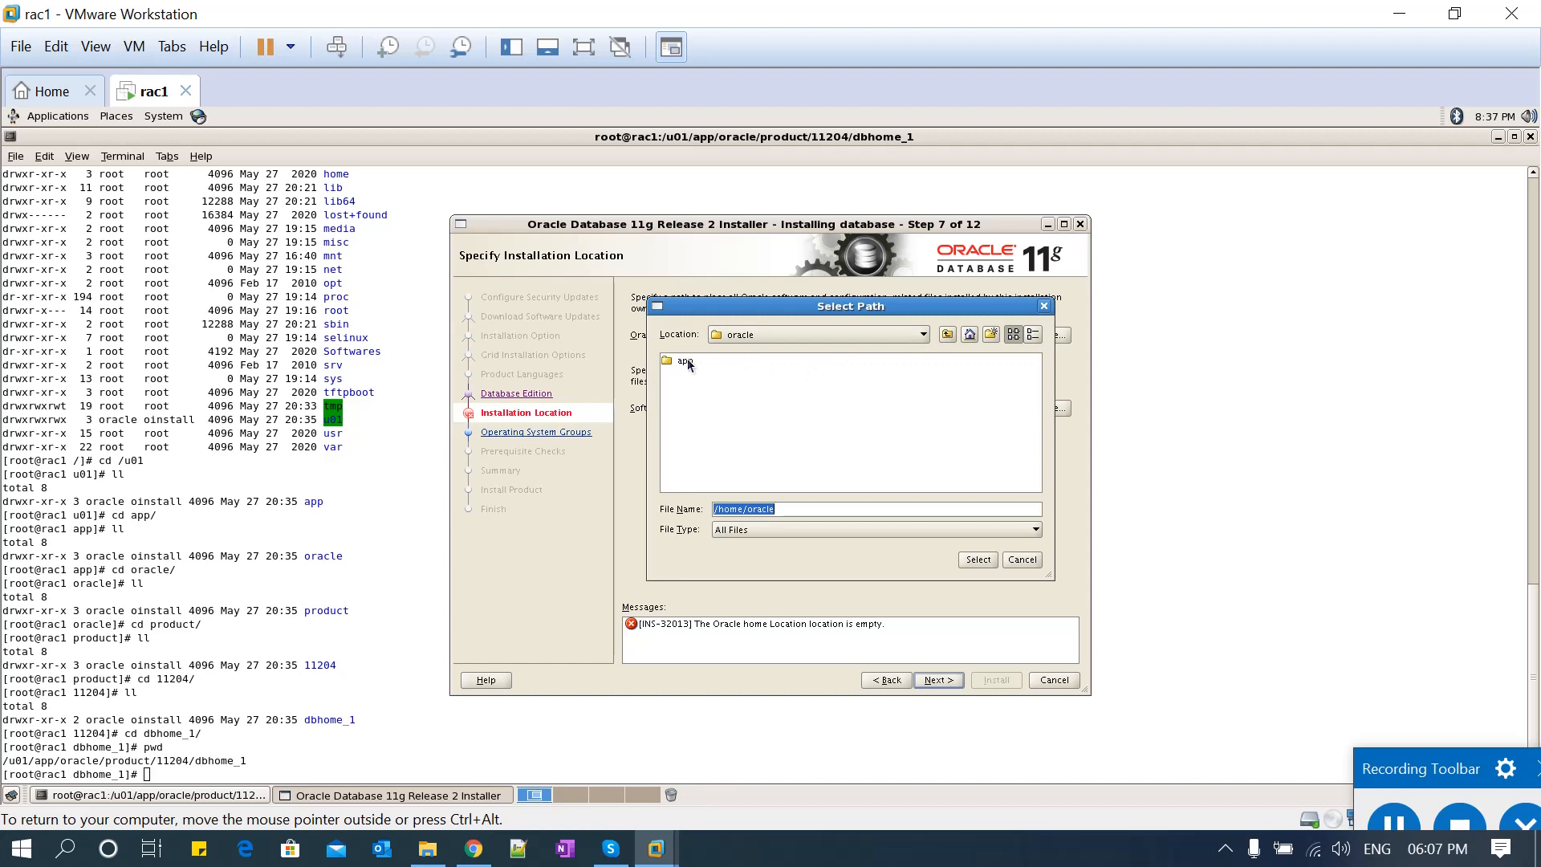
pyautogui.click(774, 334)
pyautogui.click(739, 353)
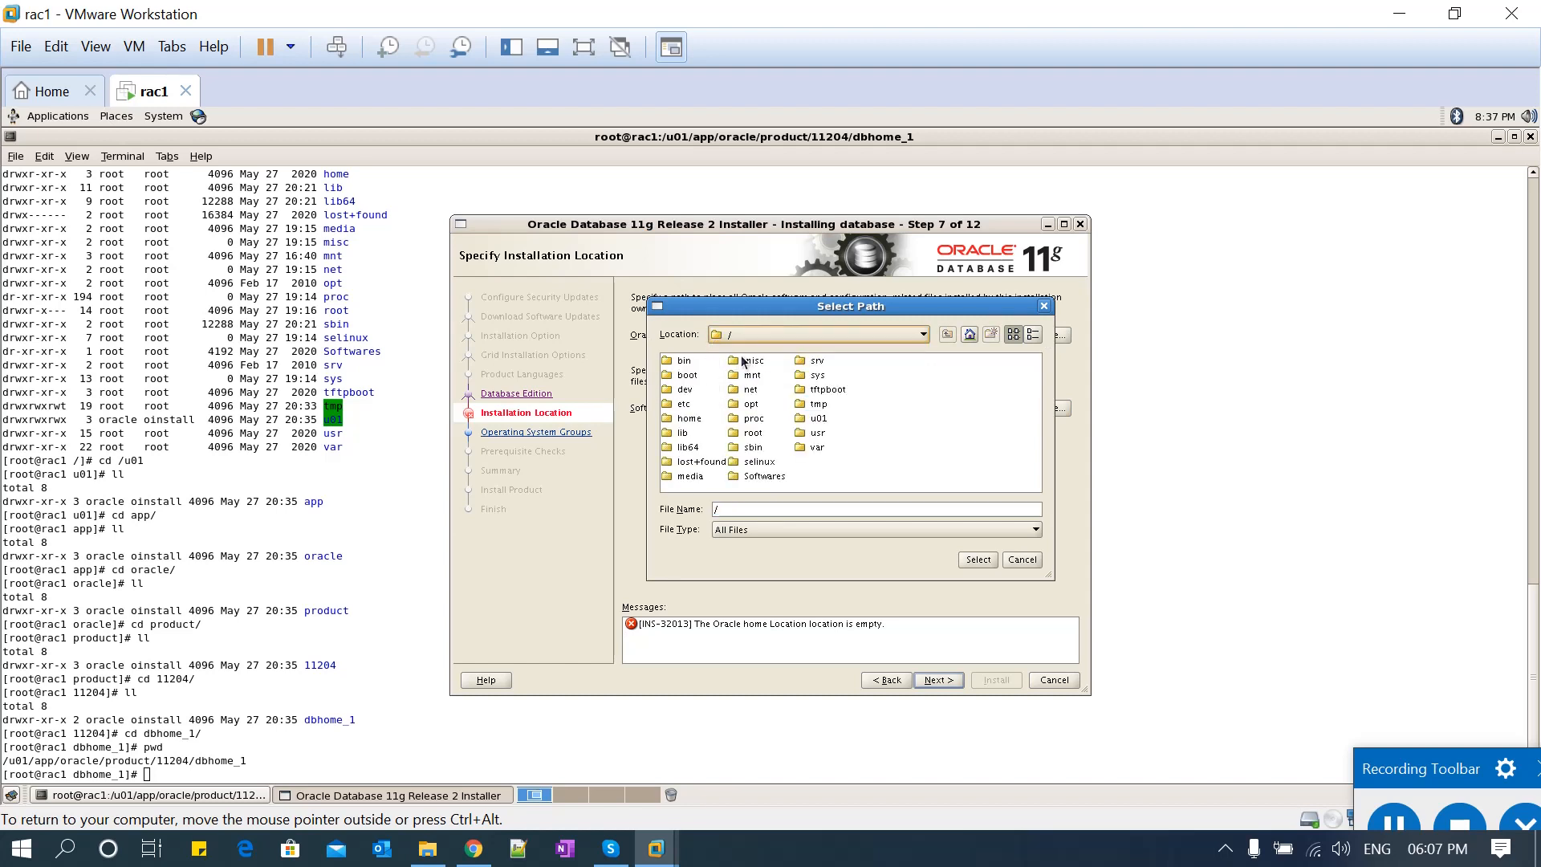
pyautogui.click(755, 421)
pyautogui.click(818, 418)
pyautogui.click(978, 559)
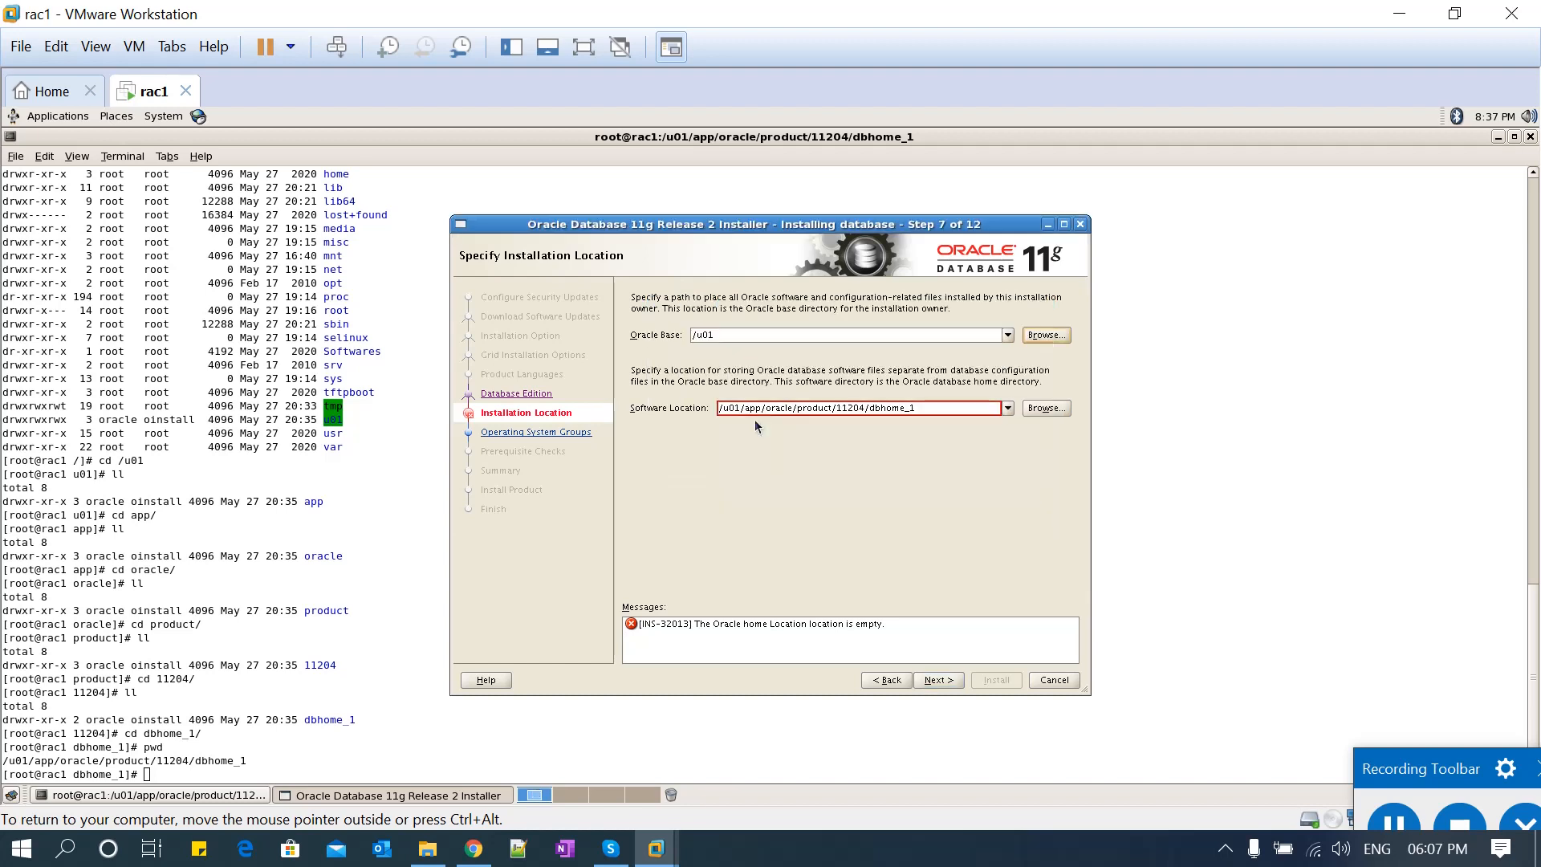
pyautogui.click(1045, 335)
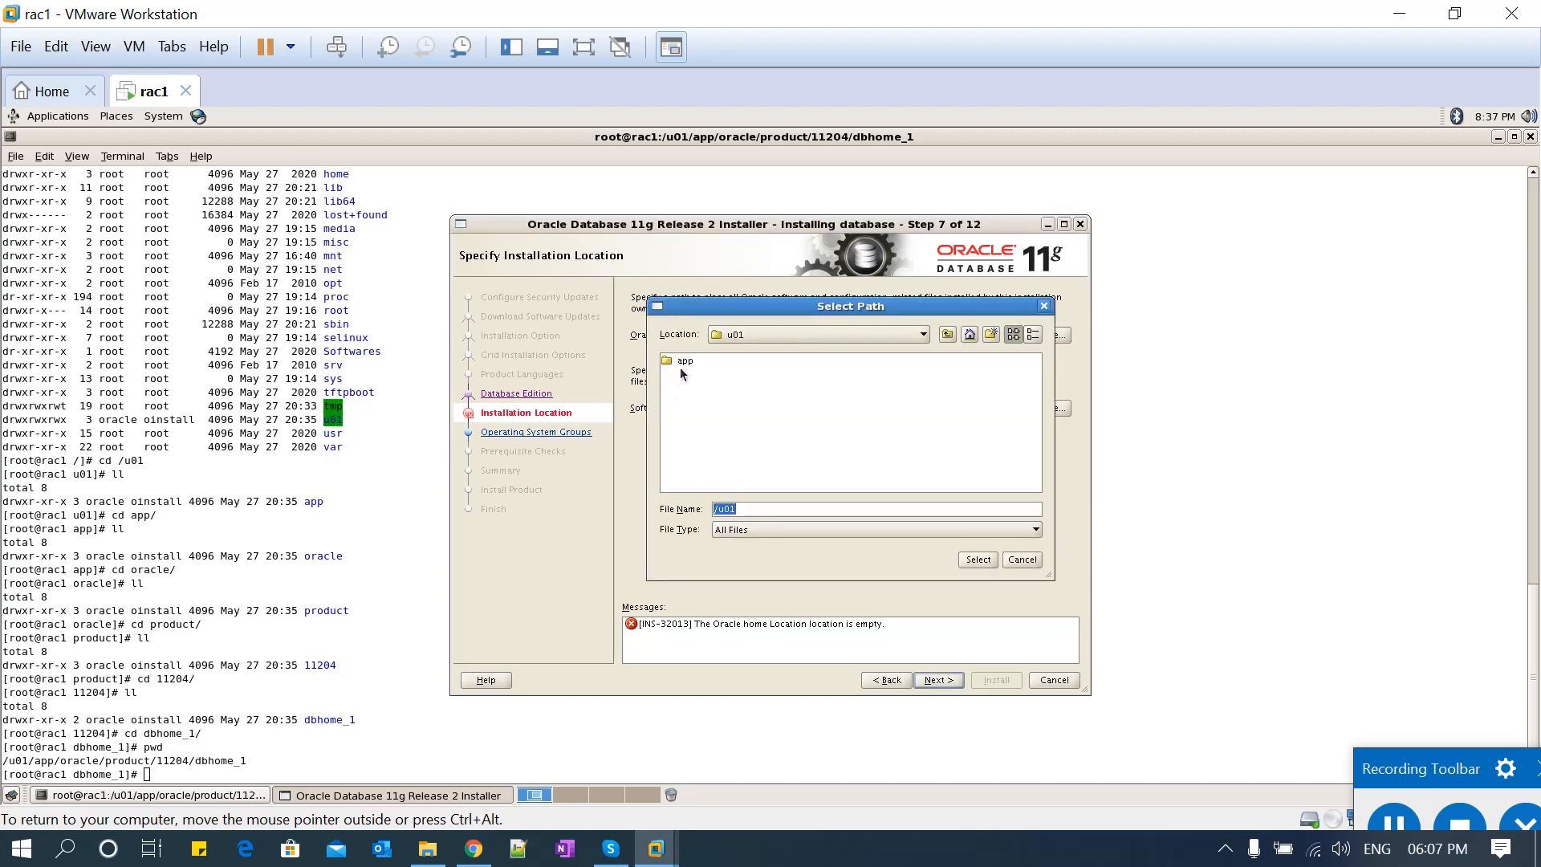
pyautogui.click(683, 361)
pyautogui.doubleClick(683, 362)
pyautogui.doubleClick(688, 360)
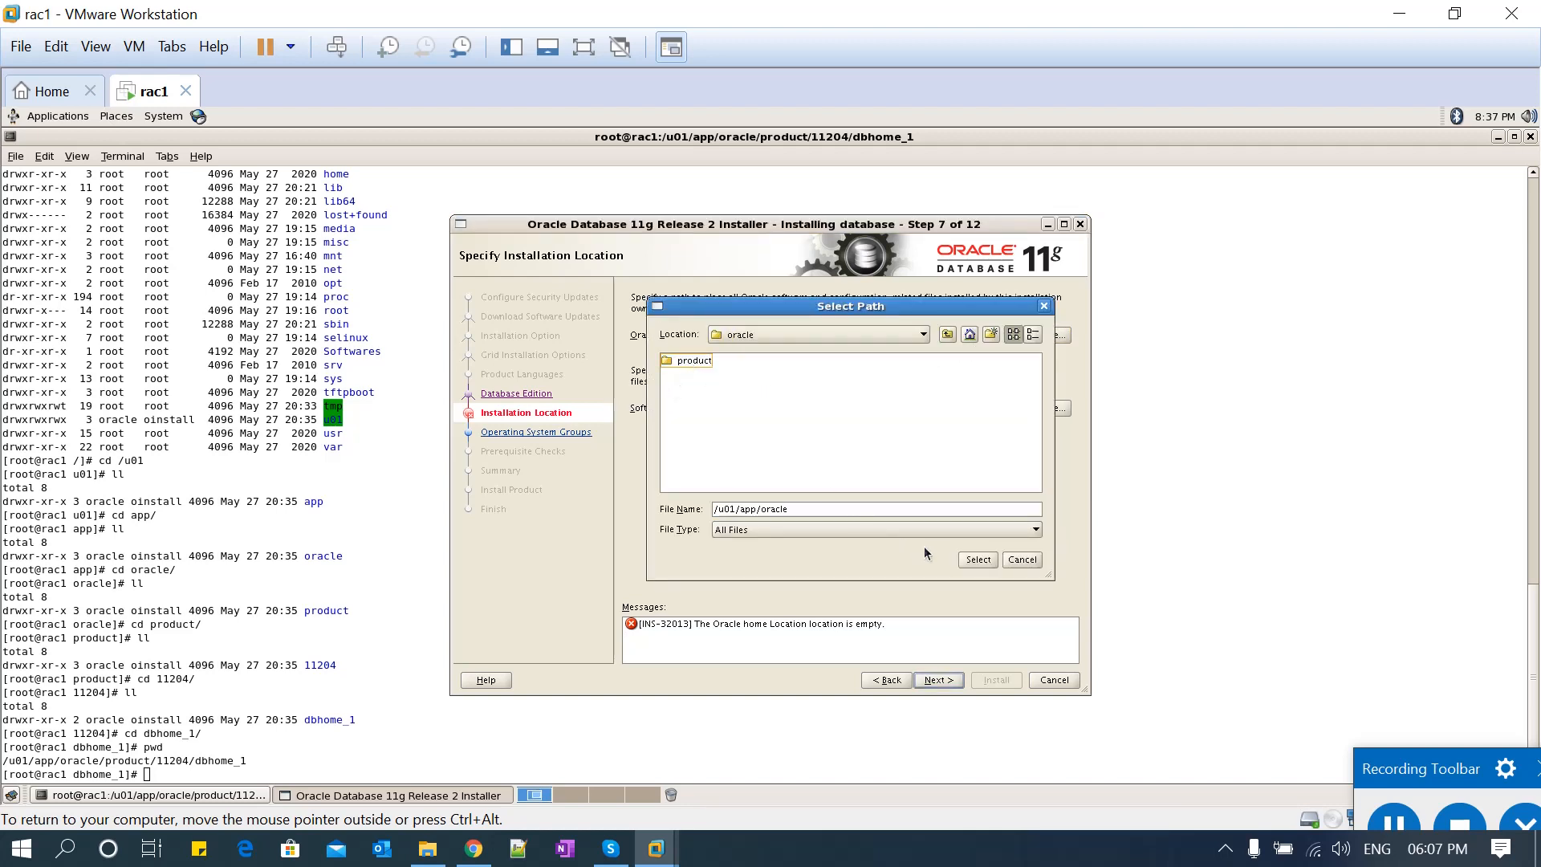
pyautogui.click(971, 562)
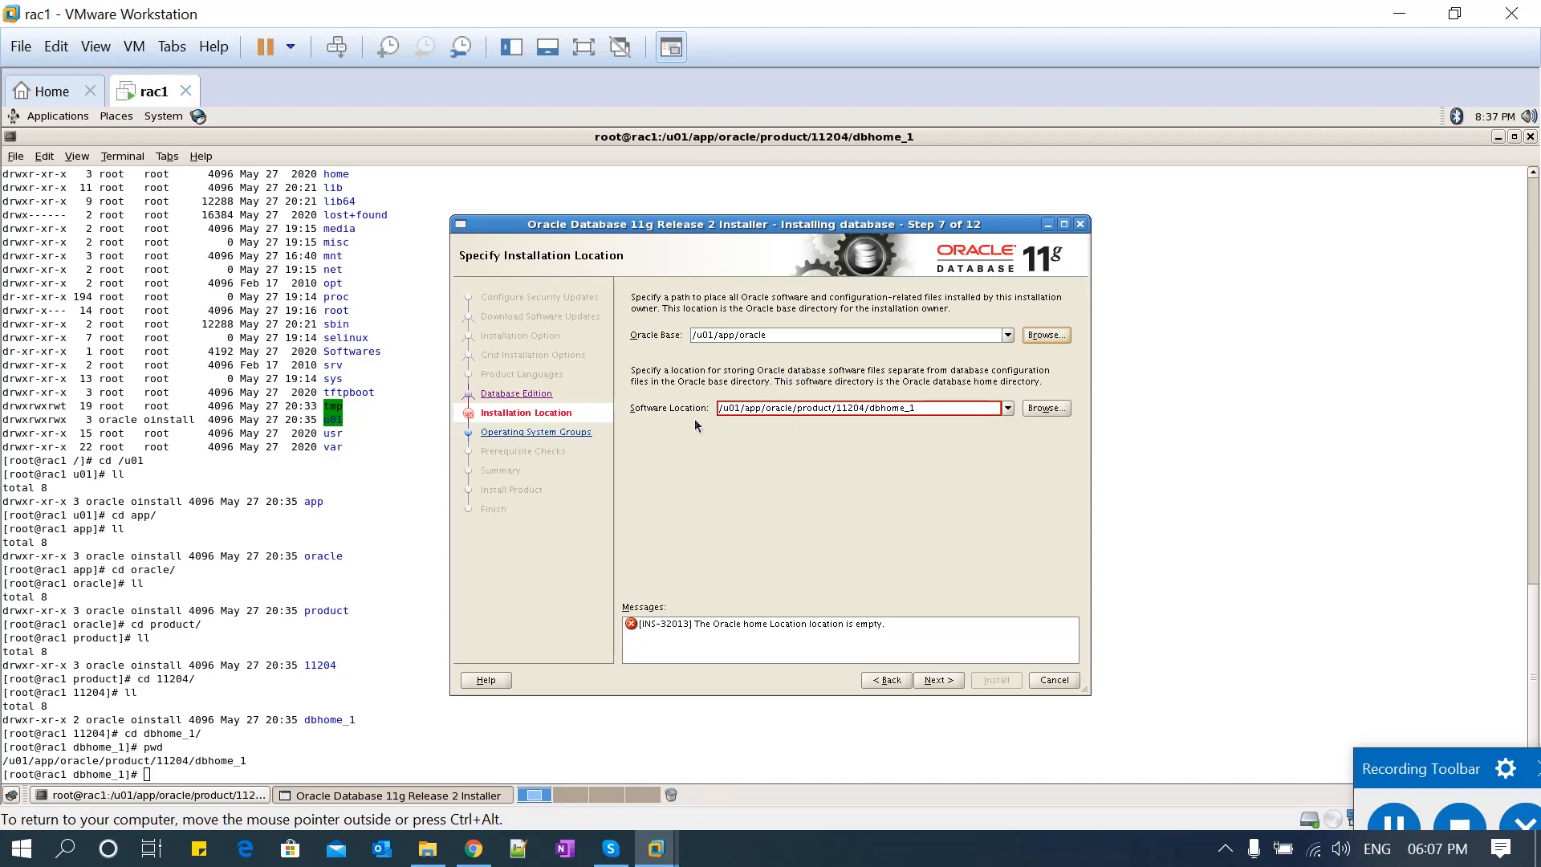
# Accept the installation location, the inventory directory /u01/app/oraInventory with group oinstall, and dba as the OSDBA group.
pyautogui.click(952, 681)
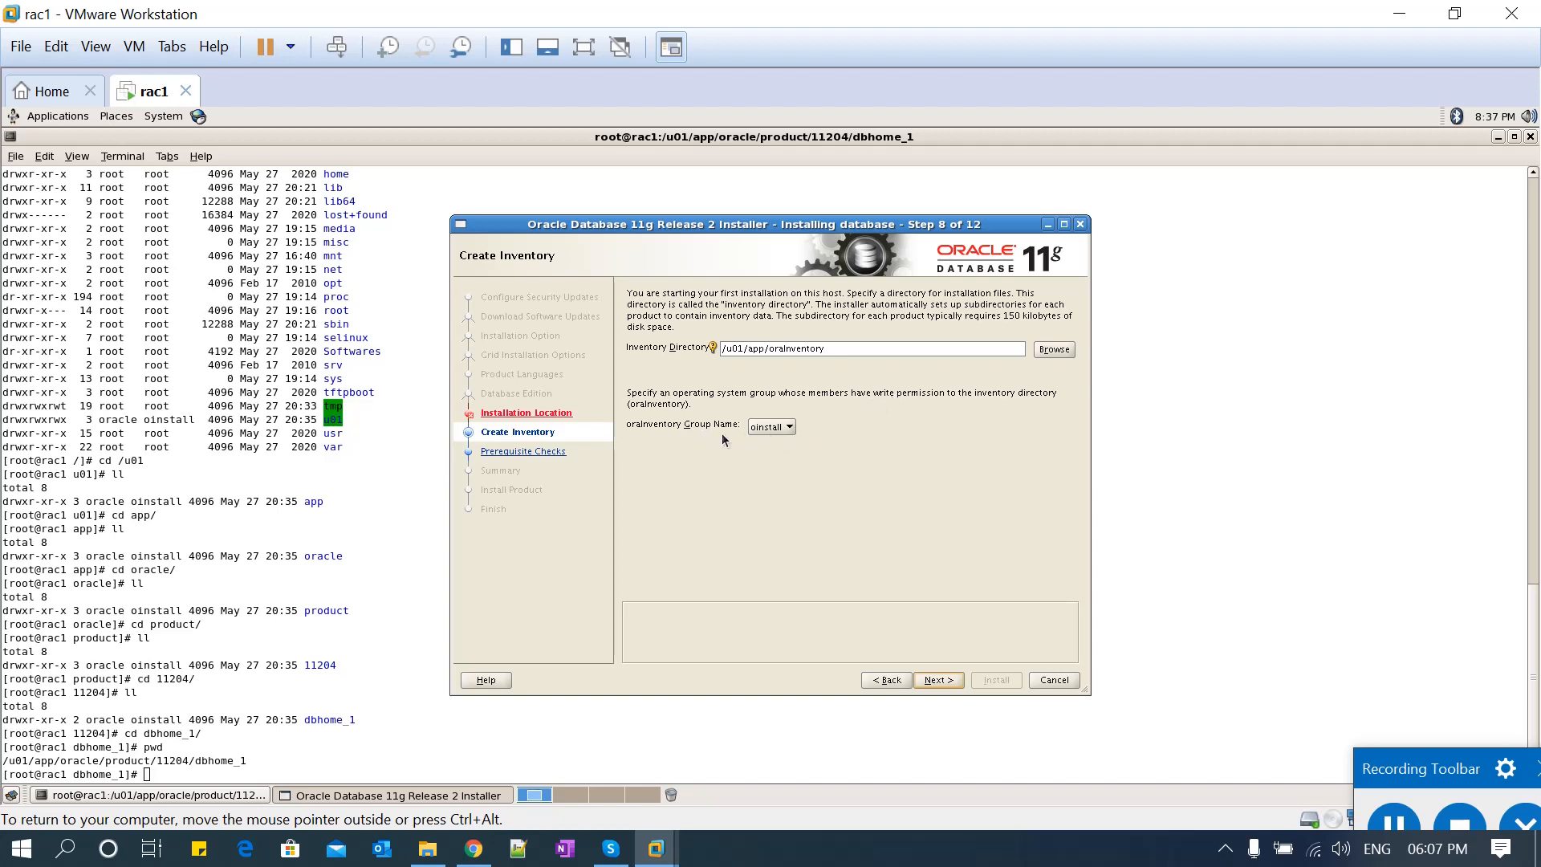
pyautogui.click(940, 683)
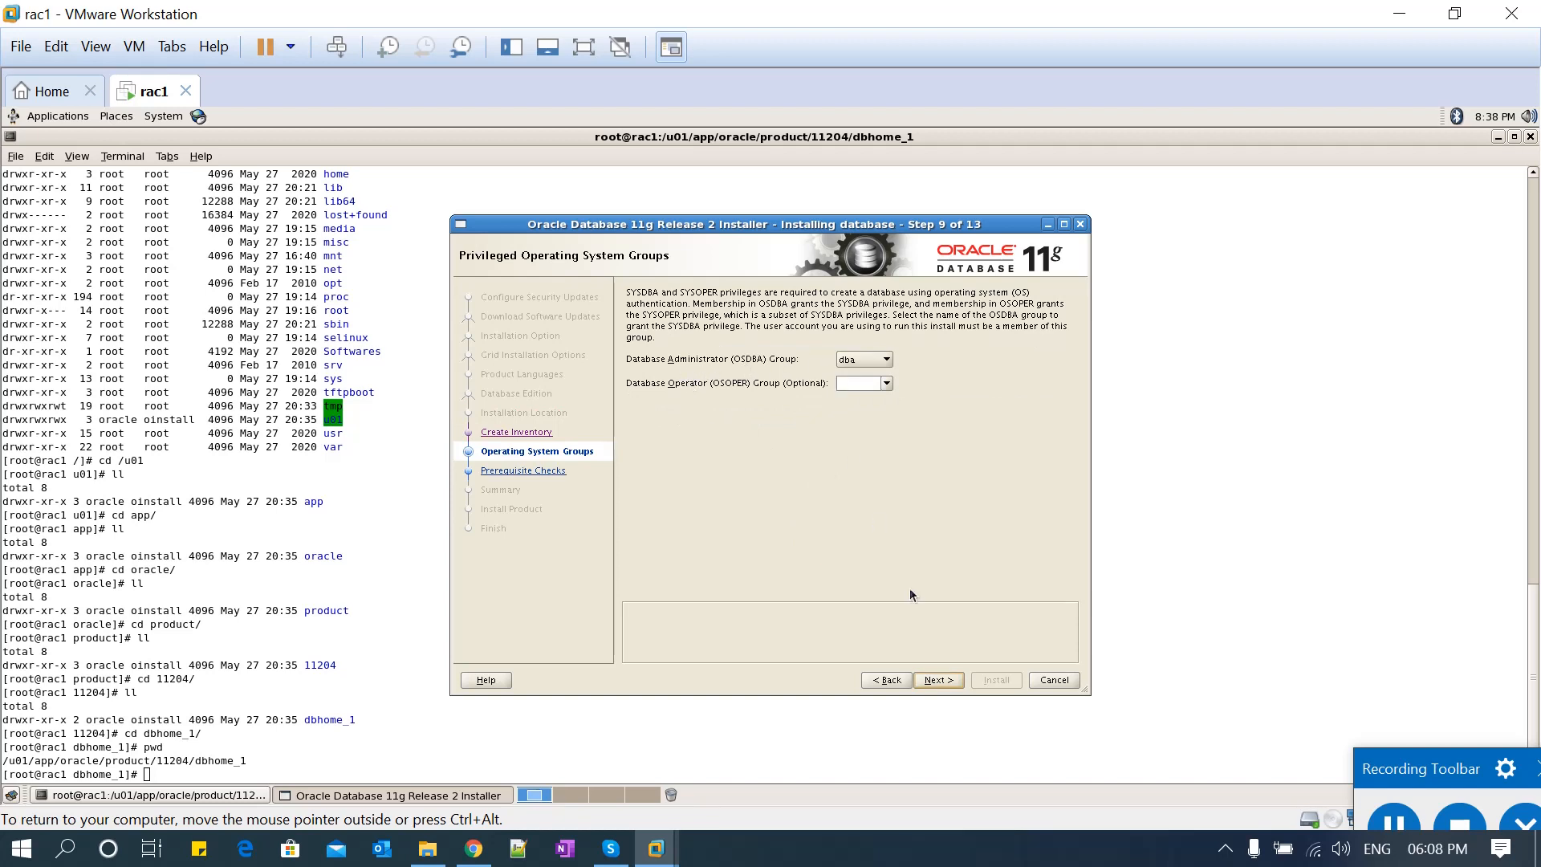
pyautogui.click(938, 682)
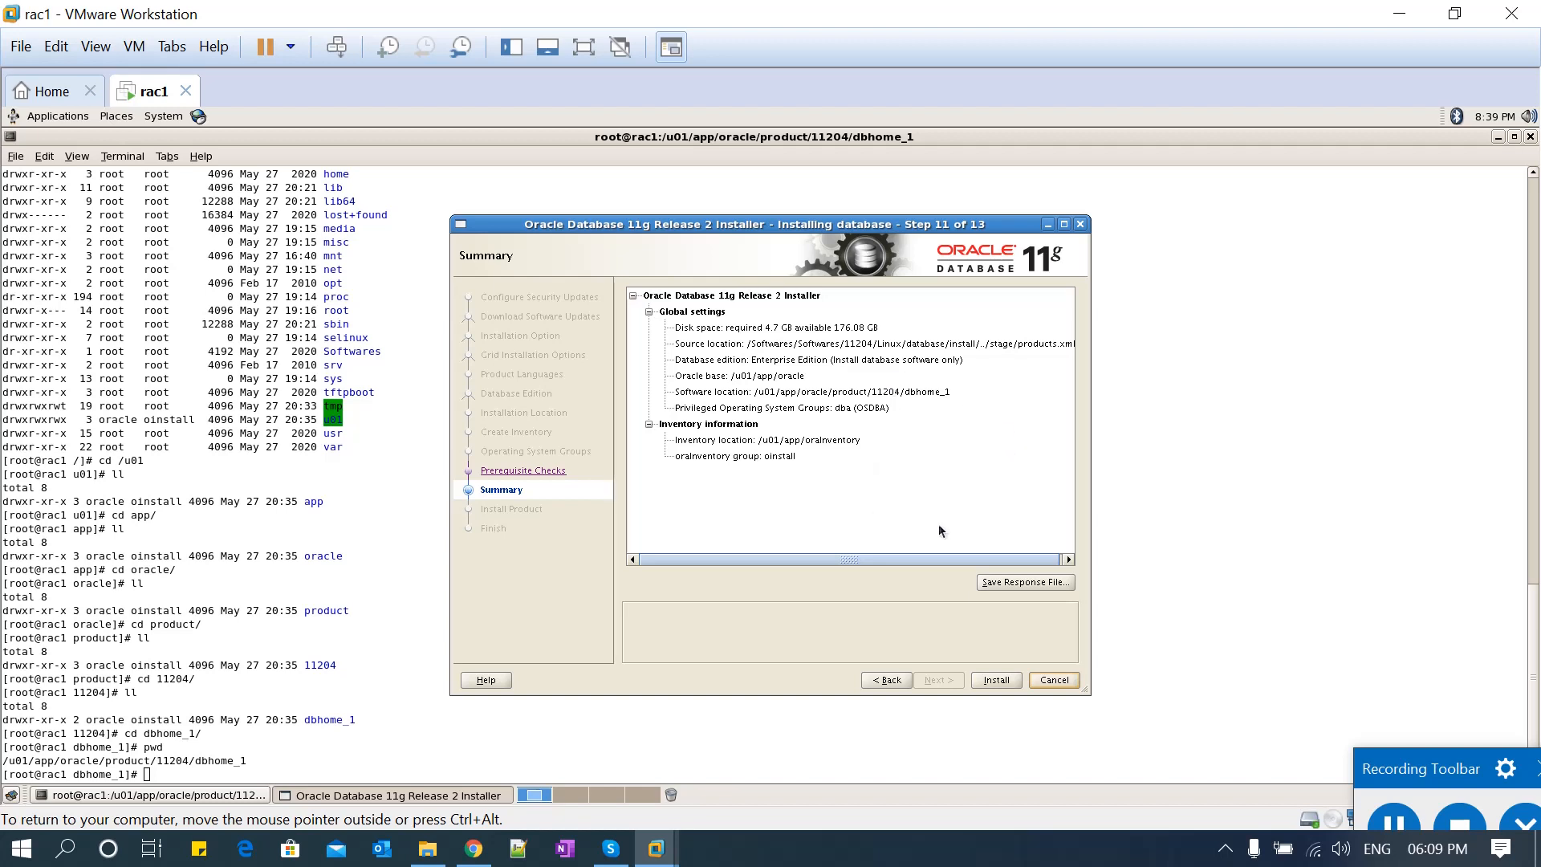
# Save the response file as 11204_DBhome.rsp in /u01/app and start the installation.
pyautogui.click(1009, 584)
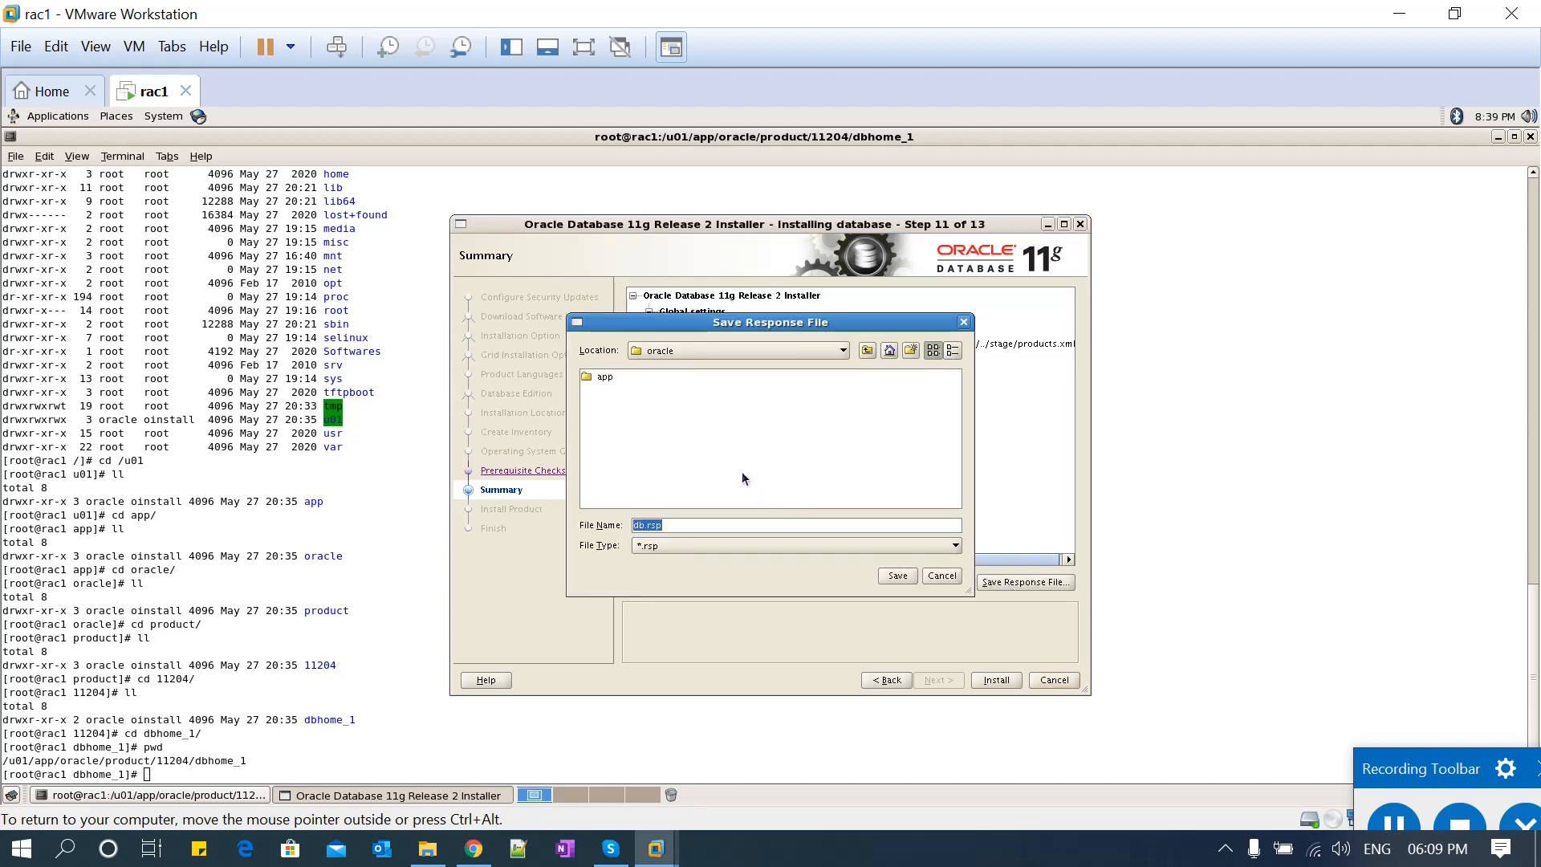
pyautogui.click(811, 353)
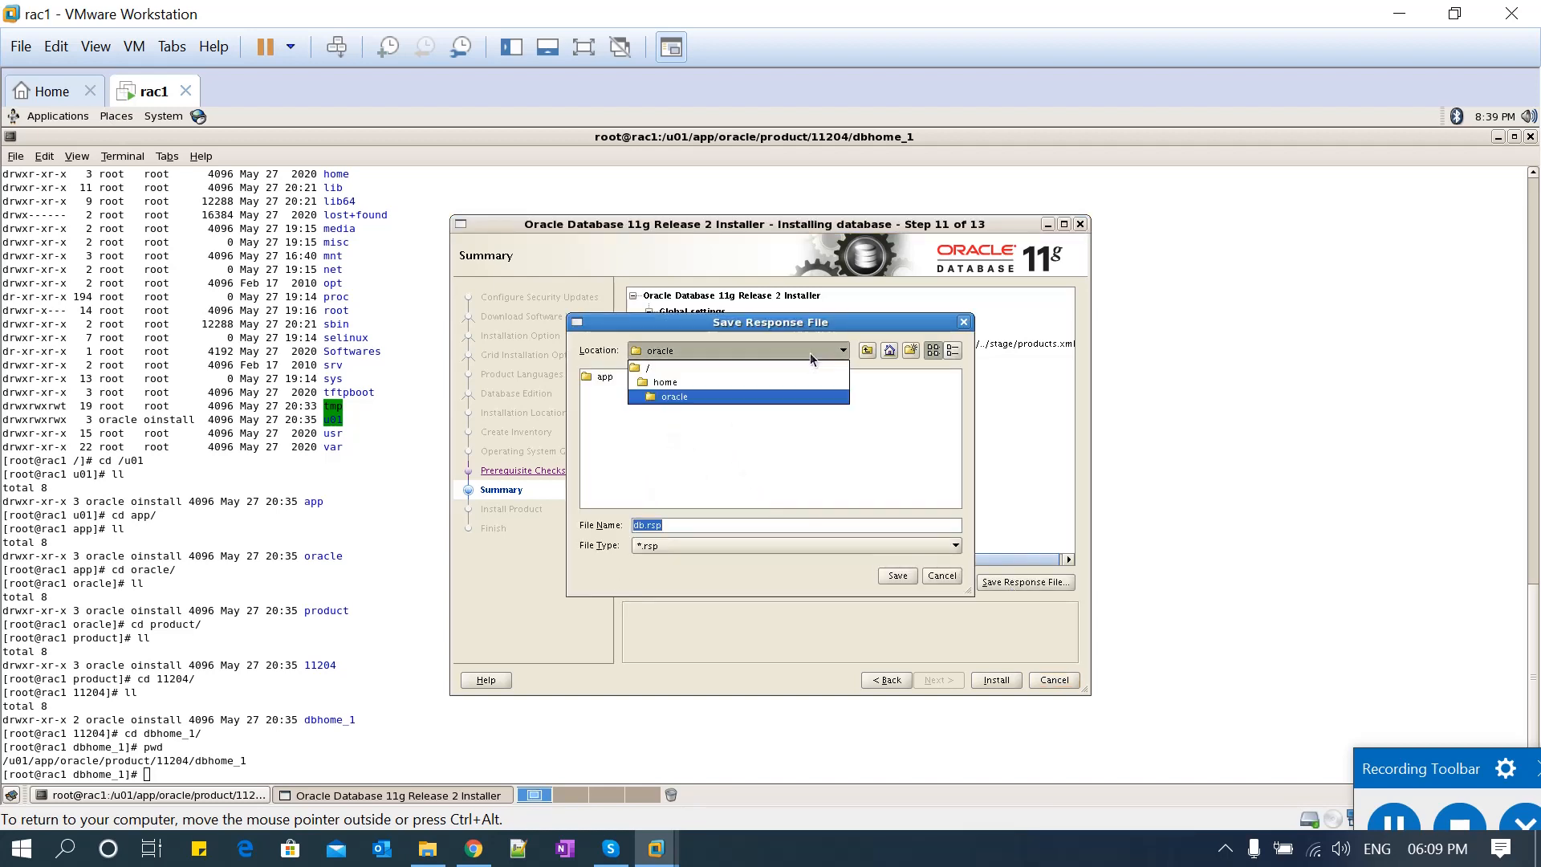
pyautogui.click(728, 369)
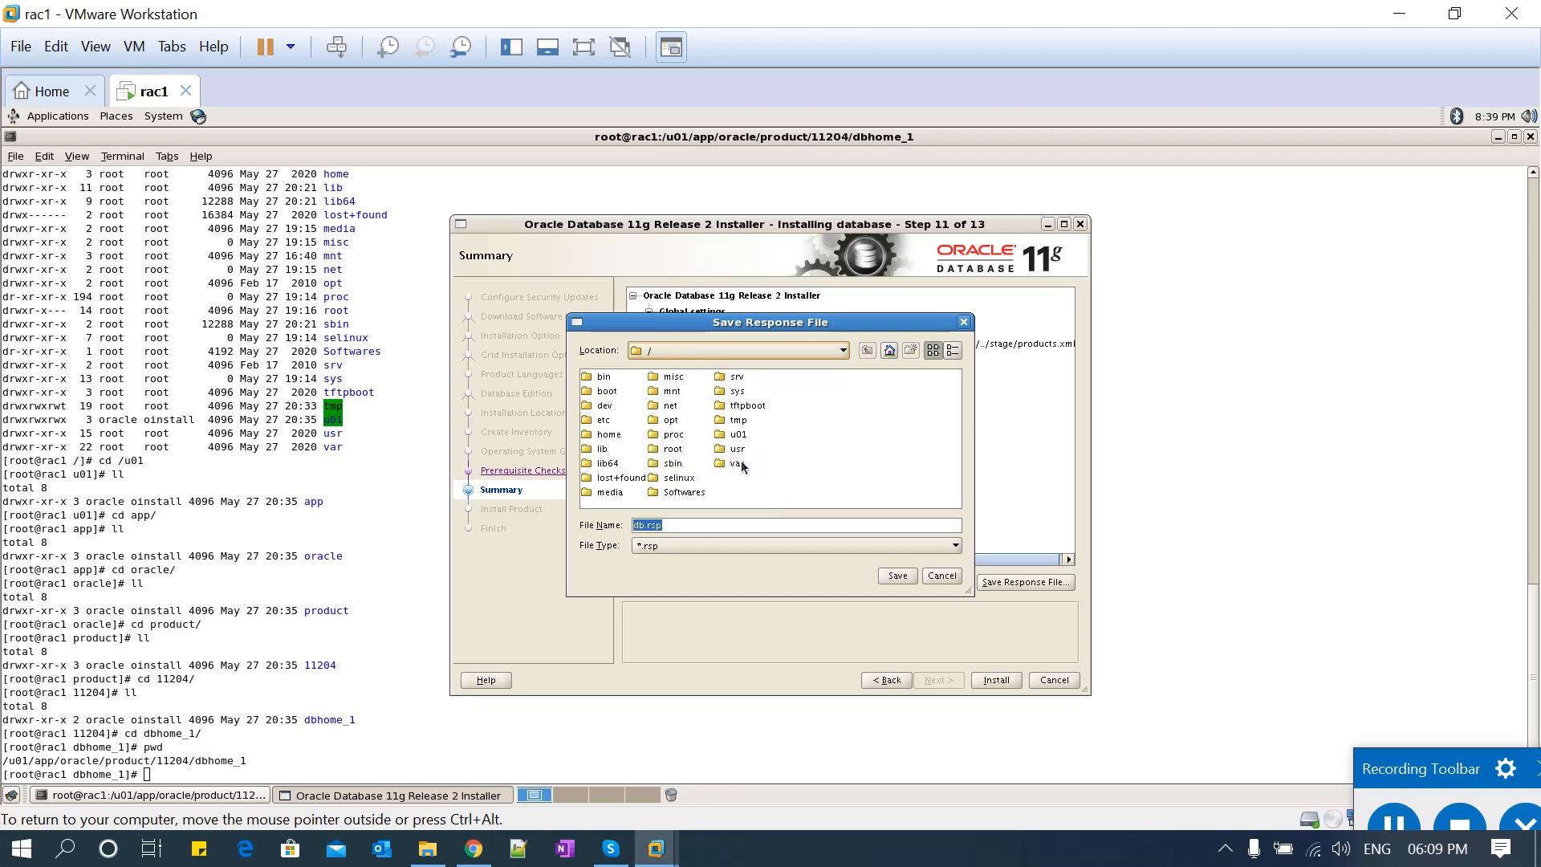
pyautogui.doubleClick(737, 434)
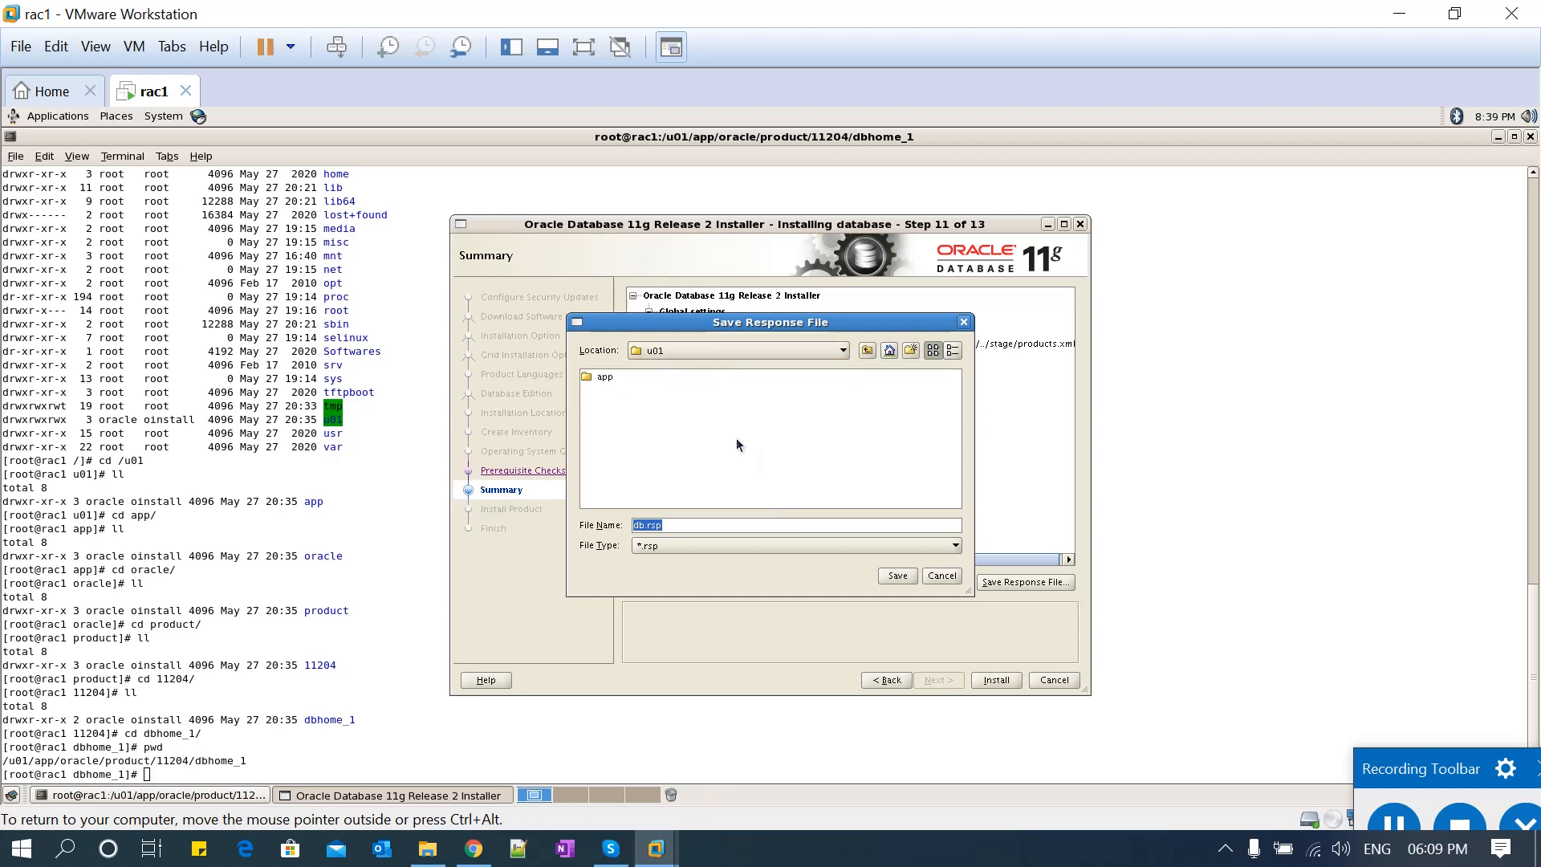
pyautogui.doubleClick(601, 377)
pyautogui.click(644, 525)
pyautogui.press('BackSpace')
pyautogui.press('BackSpace')
pyautogui.write('11204')
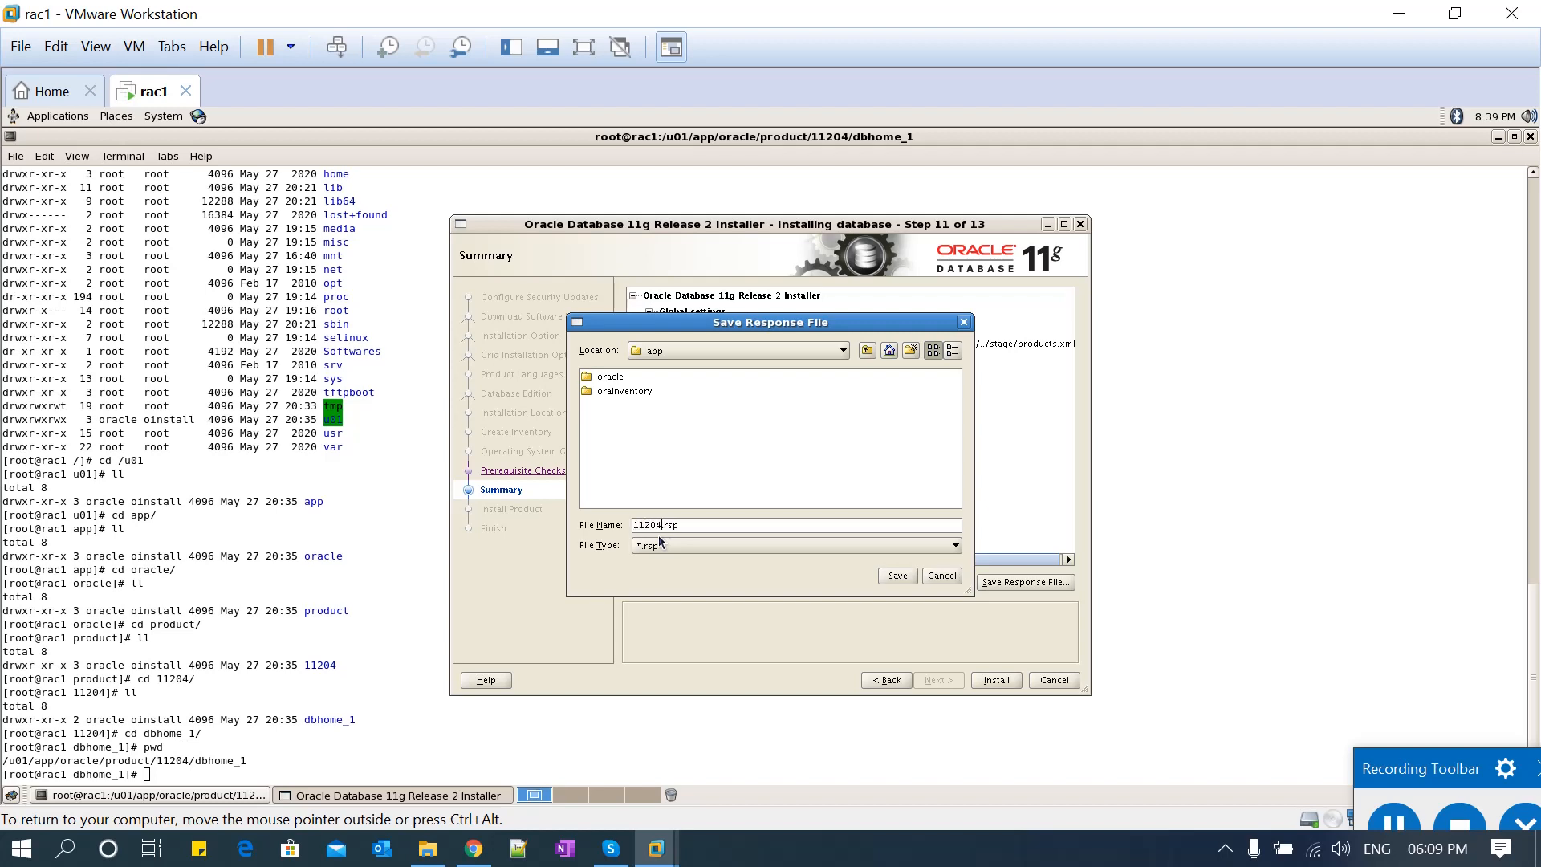
pyautogui.write('_DBhome')
pyautogui.click(897, 576)
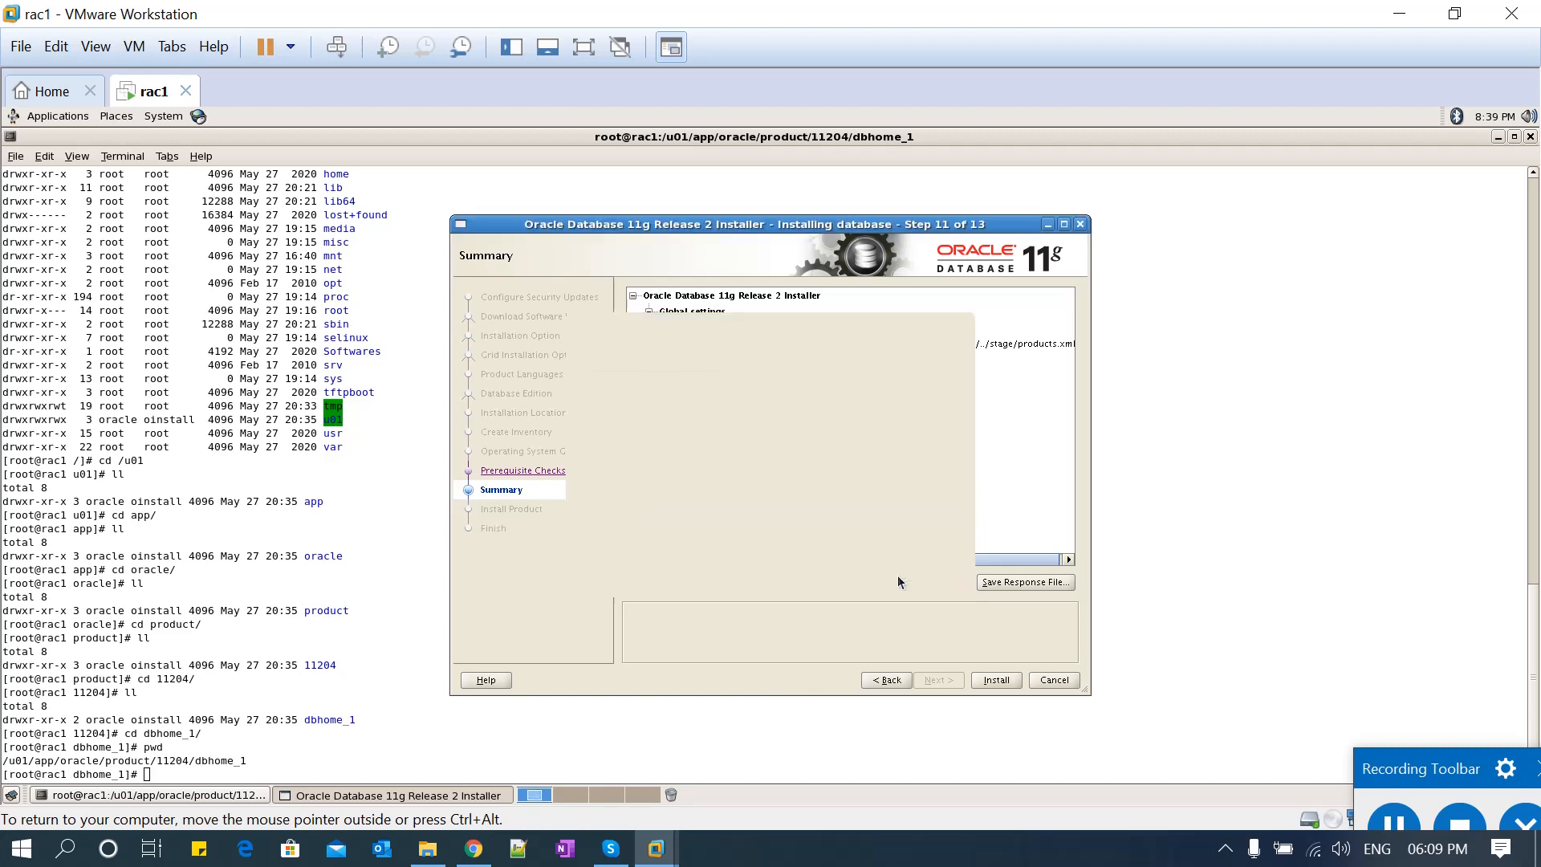
pyautogui.click(993, 682)
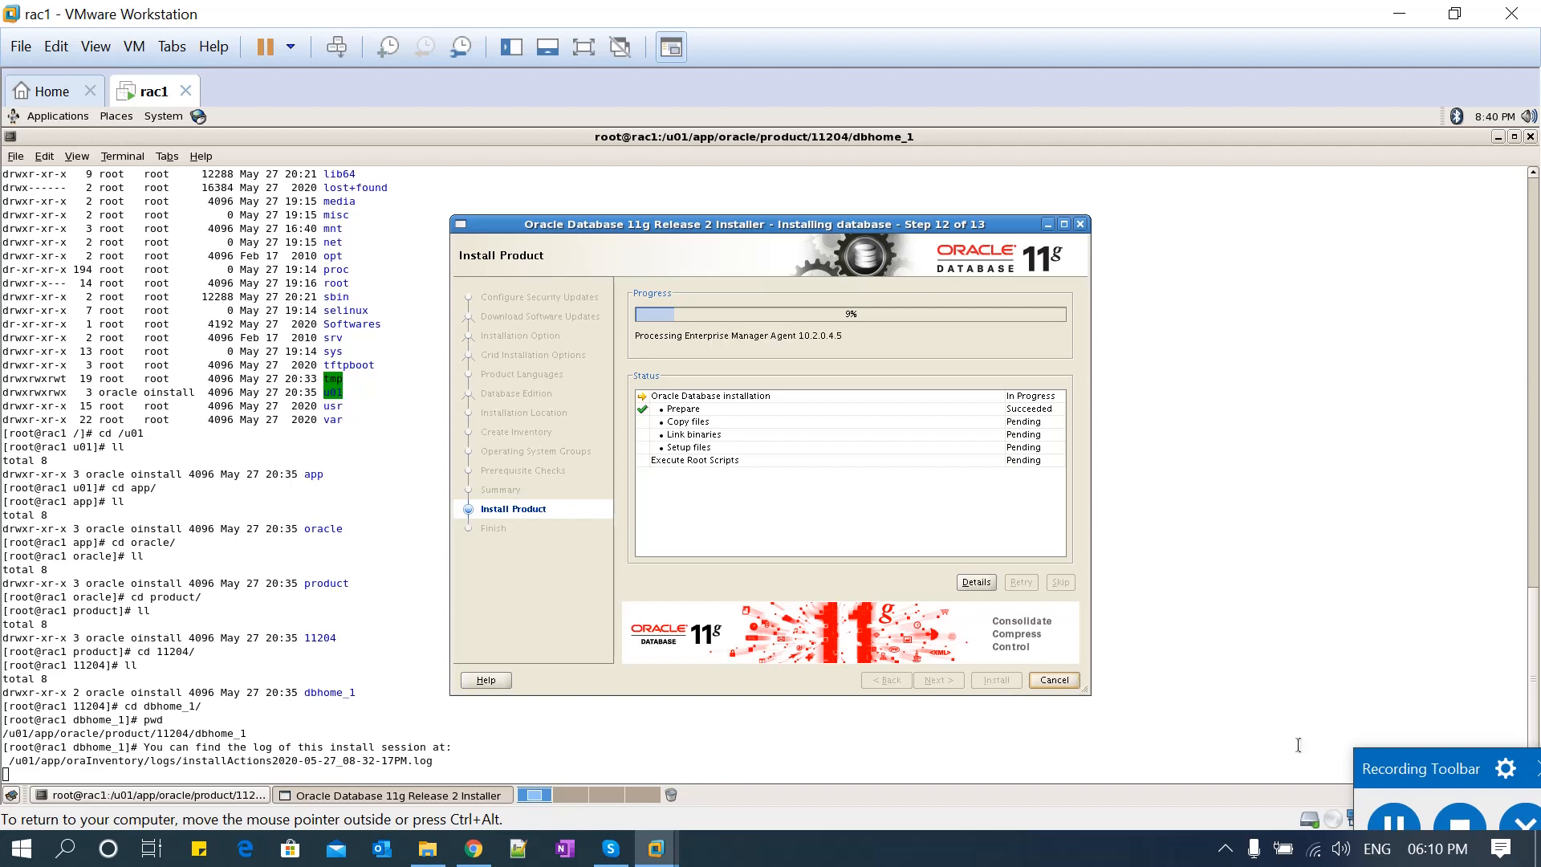
# Return to the terminal, get a fresh prompt and highlight the path of the install session's log file.
pyautogui.moveTo(1392, 828)
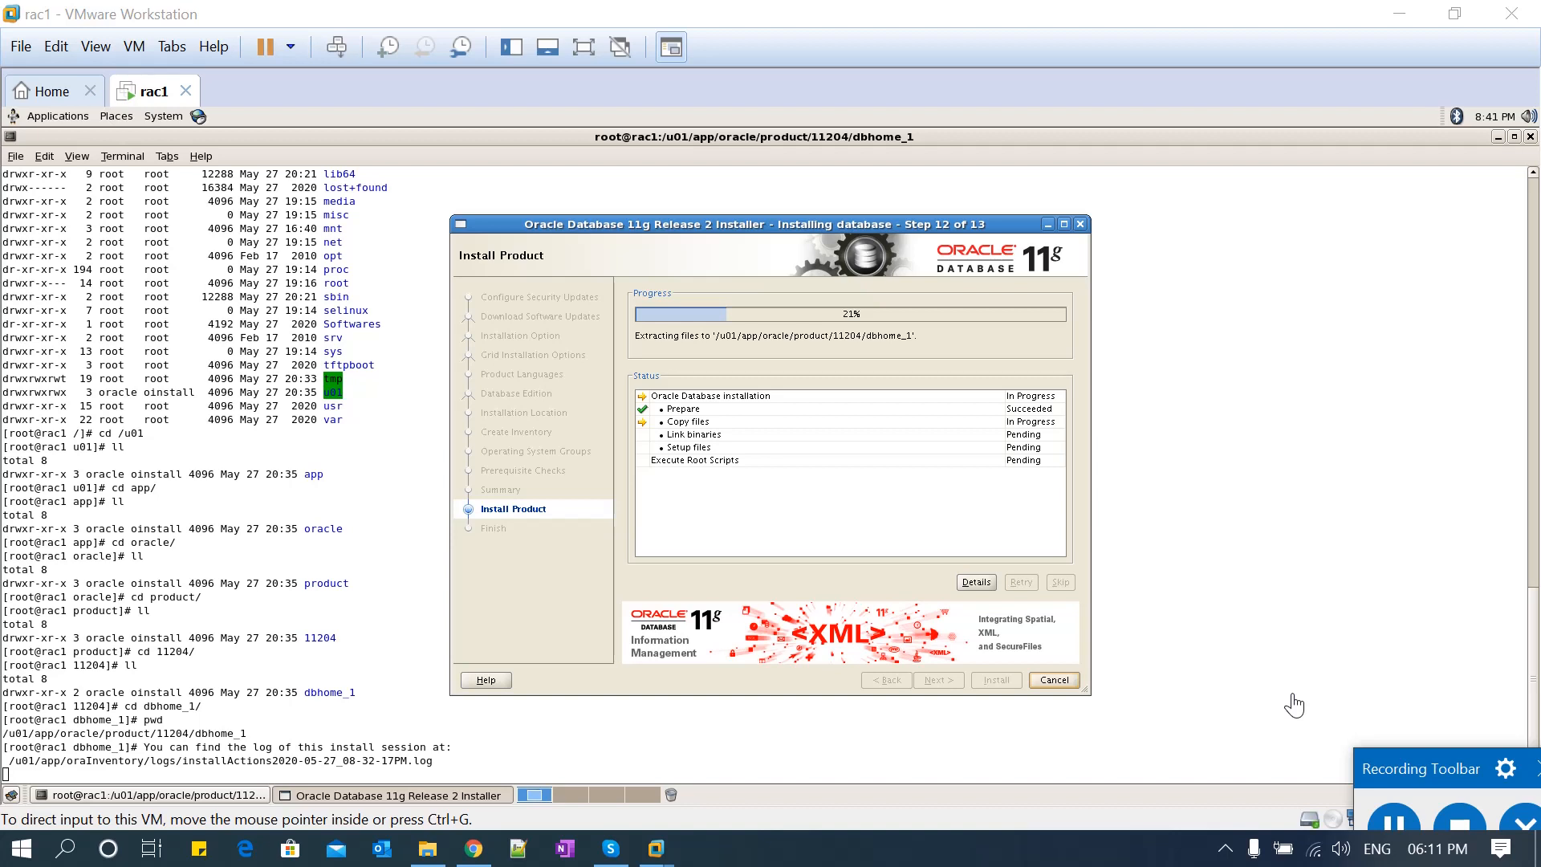
pyautogui.click(362, 514)
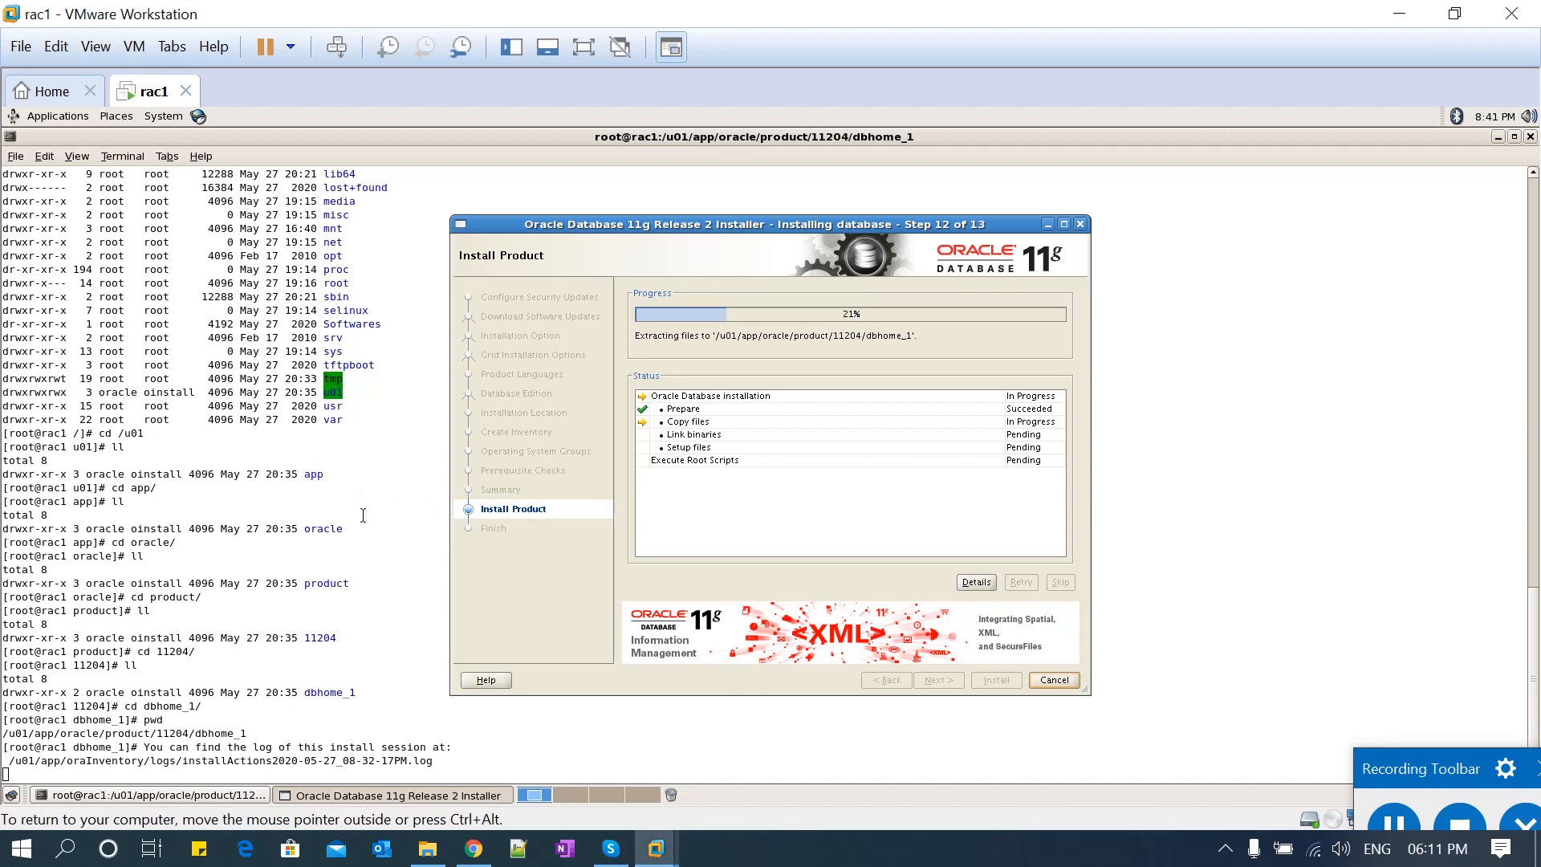
pyautogui.press('Return')
pyautogui.press('Return')
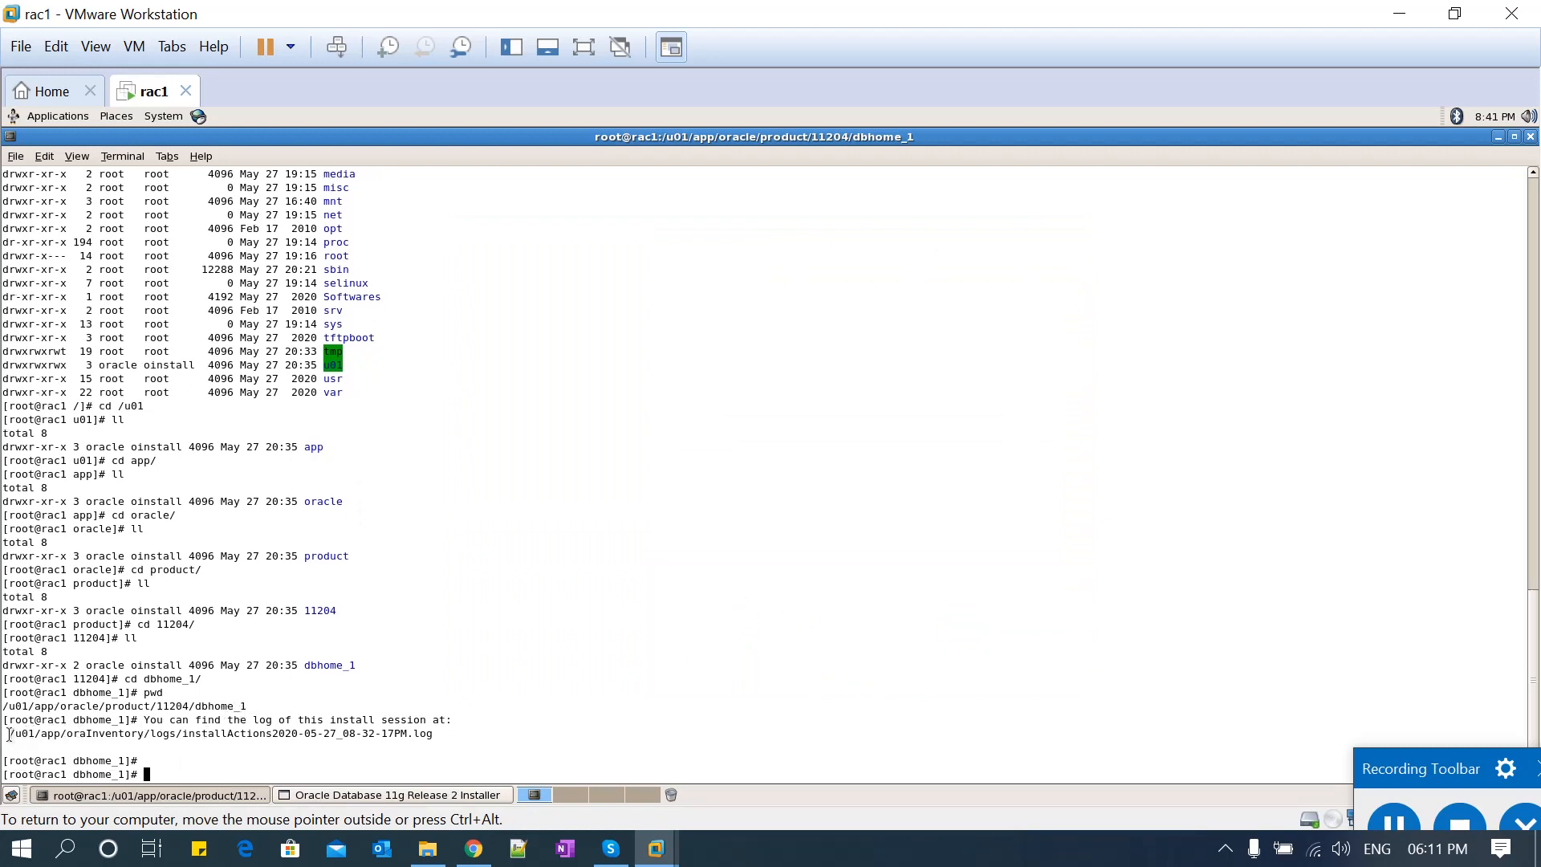
pyautogui.moveTo(8, 734); pyautogui.dragTo(434, 736)
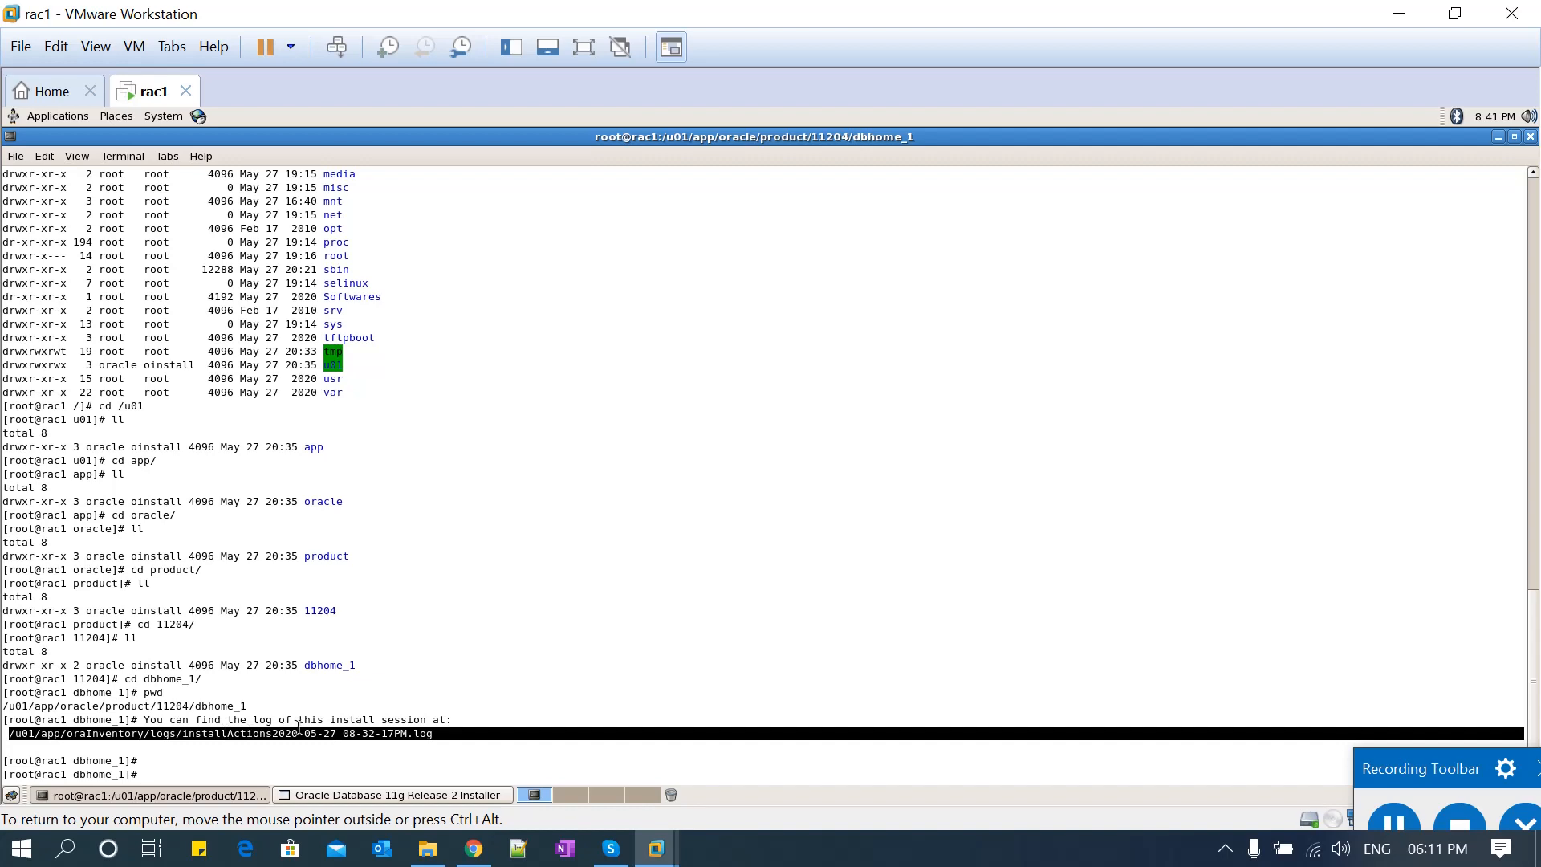
# List the contents of dbhome_1 with ls -lrth, ll and ls to check the files being extracted.
pyautogui.write('ls -lrth')
pyautogui.press('Return')
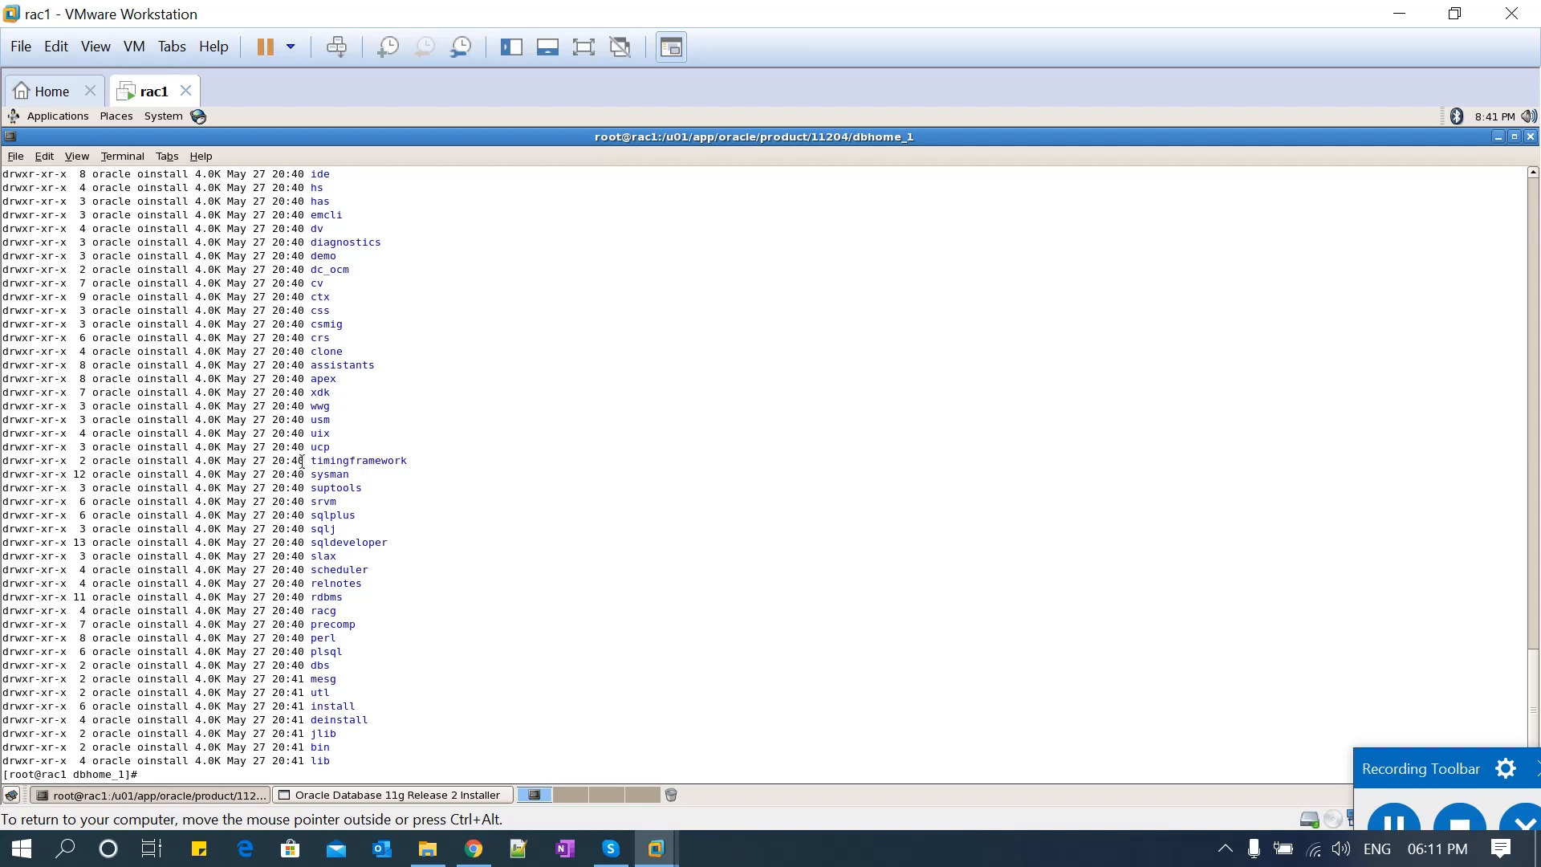
pyautogui.write('ll')
pyautogui.press('Return')
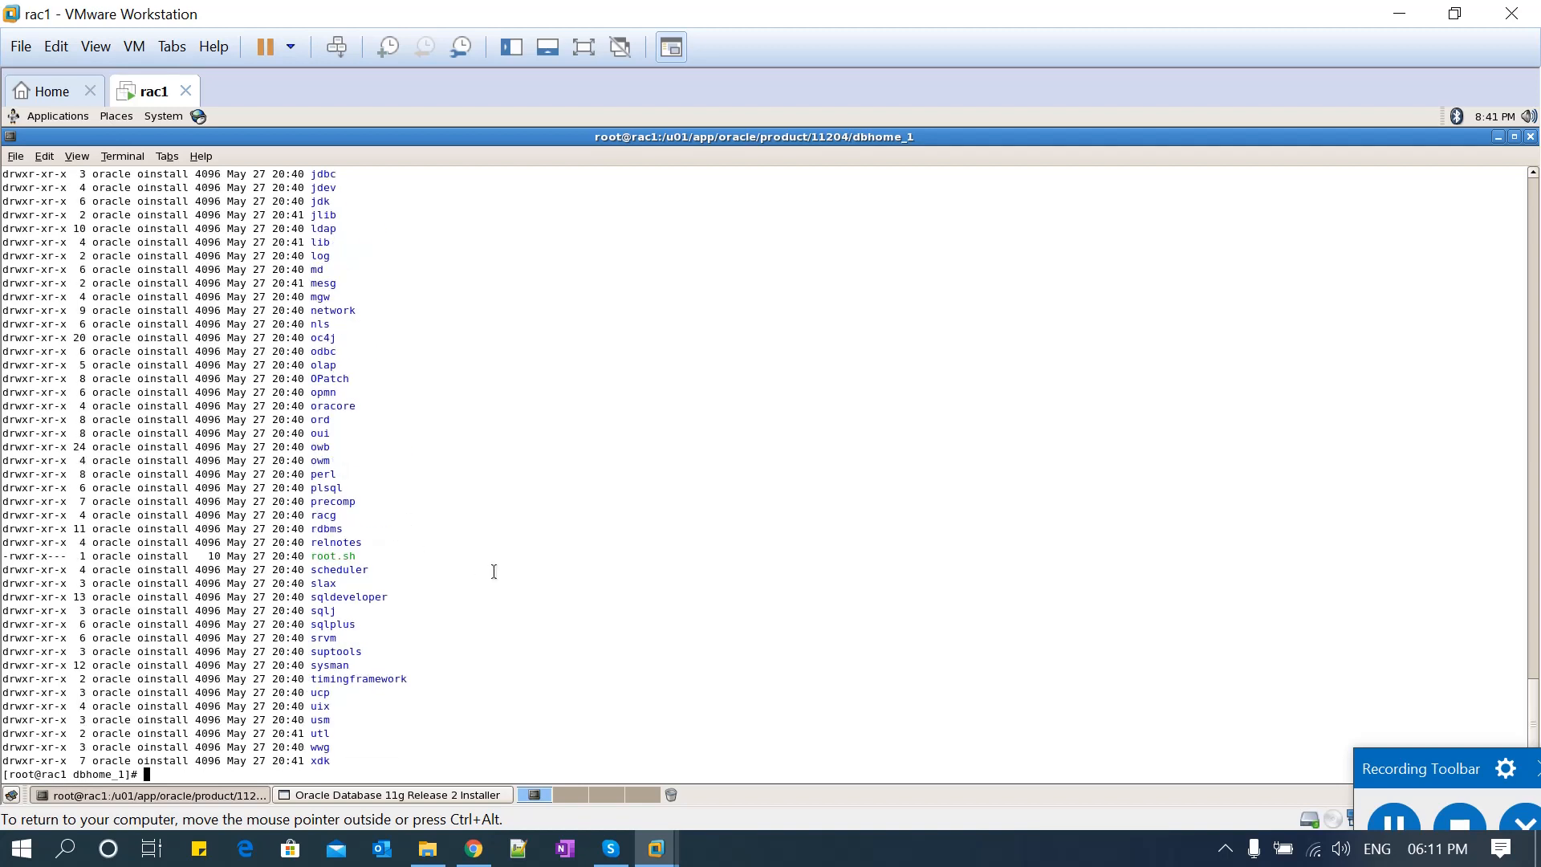
pyautogui.write('ls')
pyautogui.press('Return')
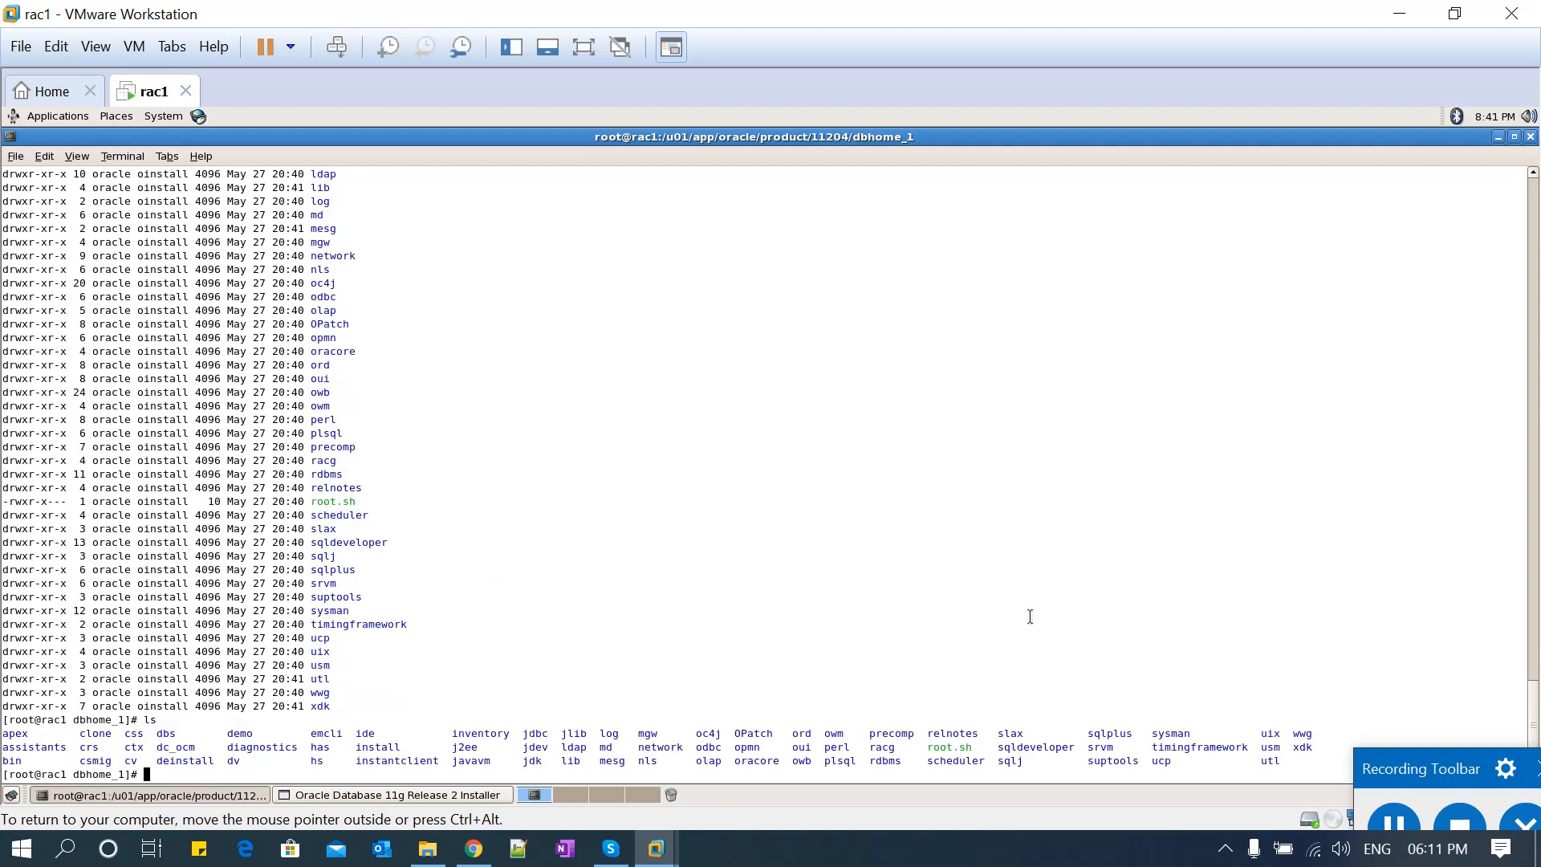
# Go back to the Oracle installer, open the installation details and enlarge their window to read the latest entries.
pyautogui.click(473, 794)
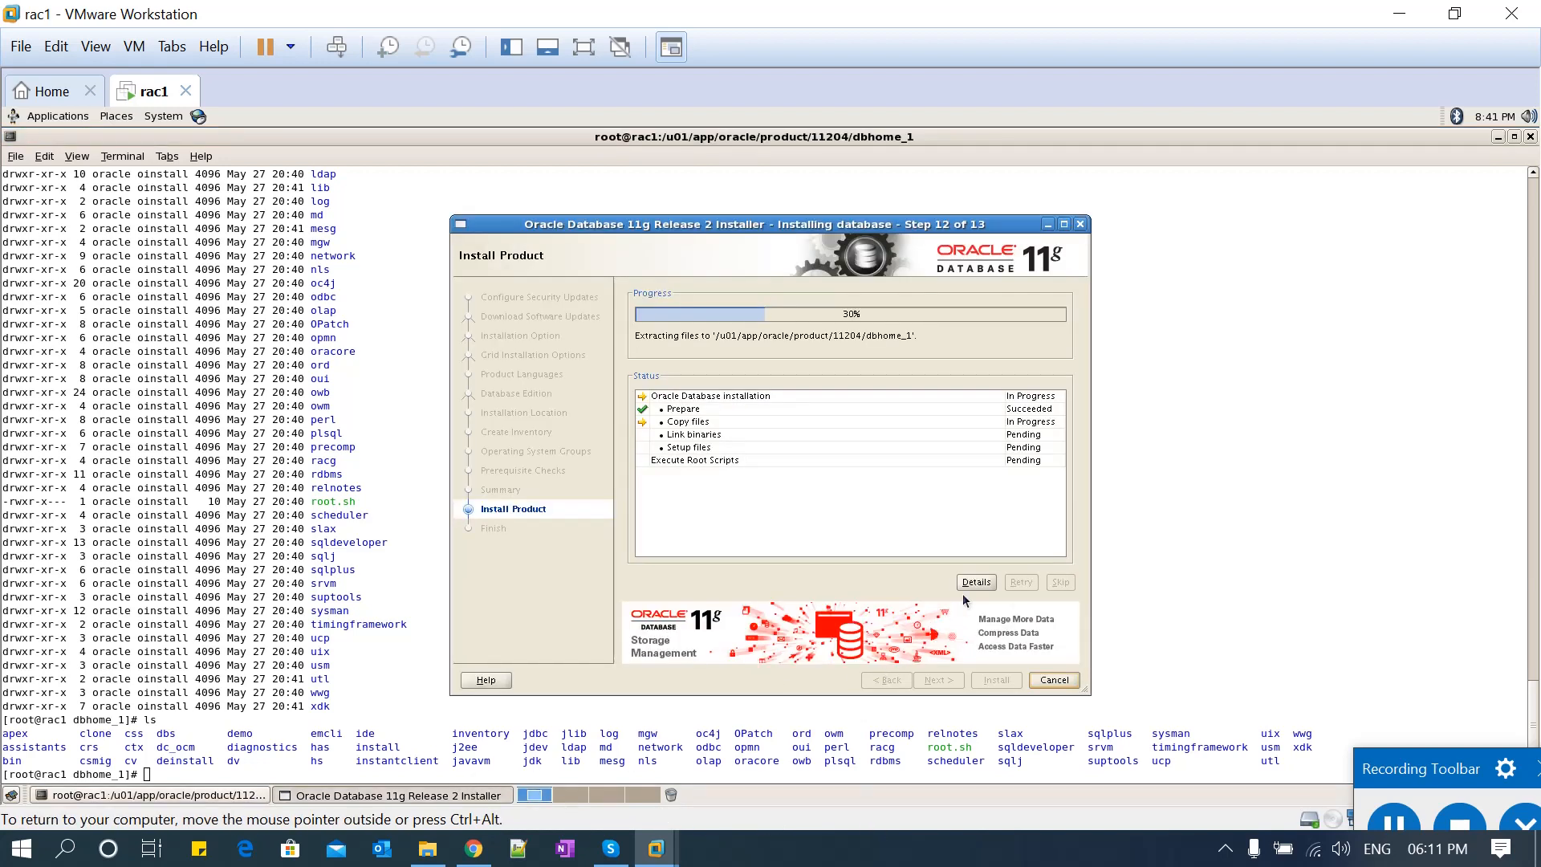
pyautogui.click(977, 583)
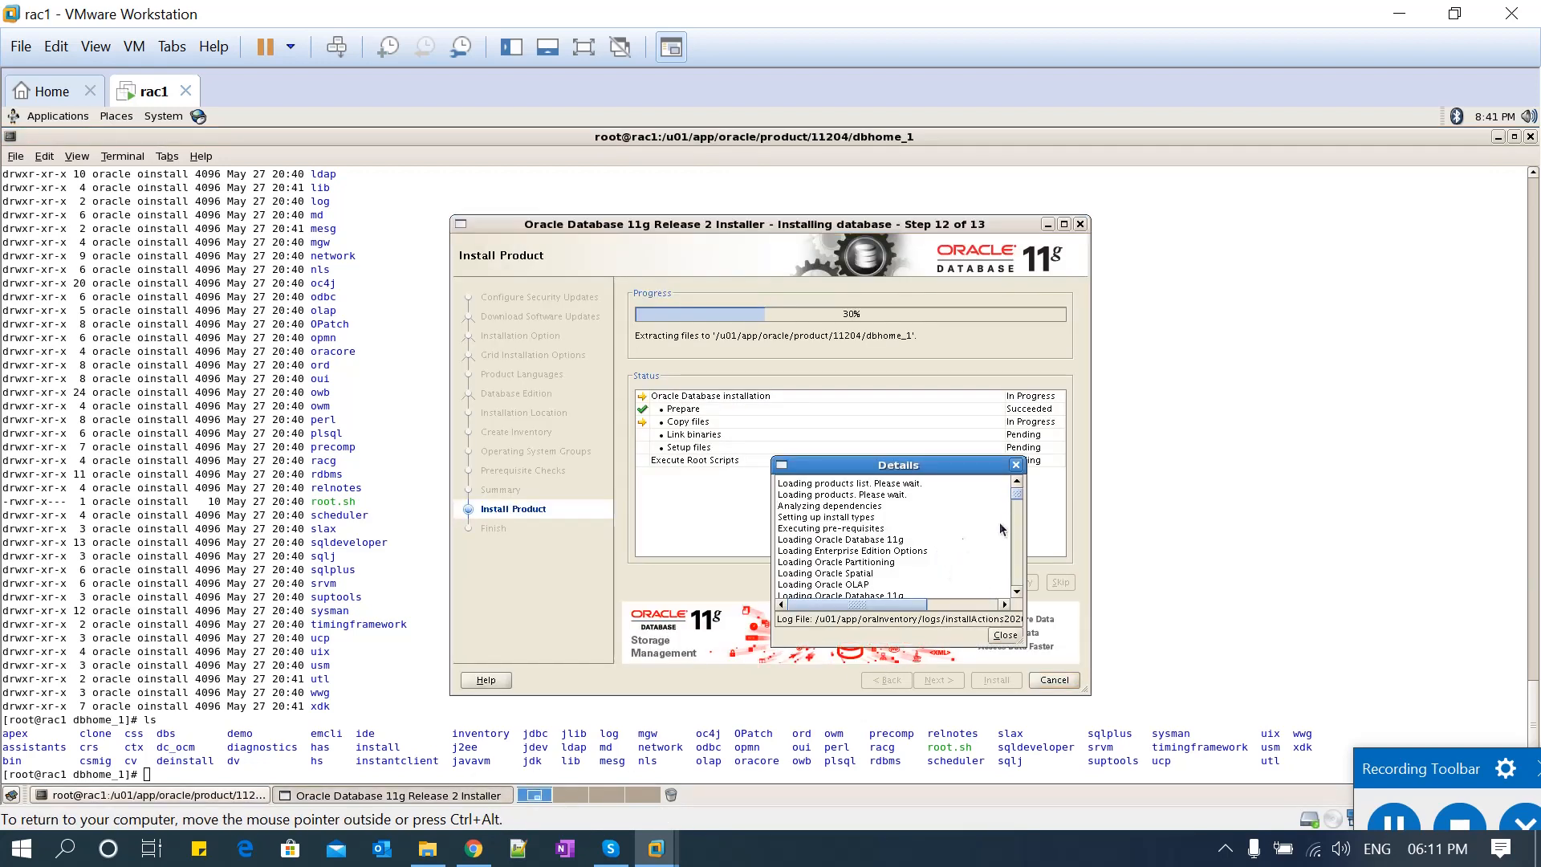
pyautogui.moveTo(1015, 500); pyautogui.dragTo(1016, 592)
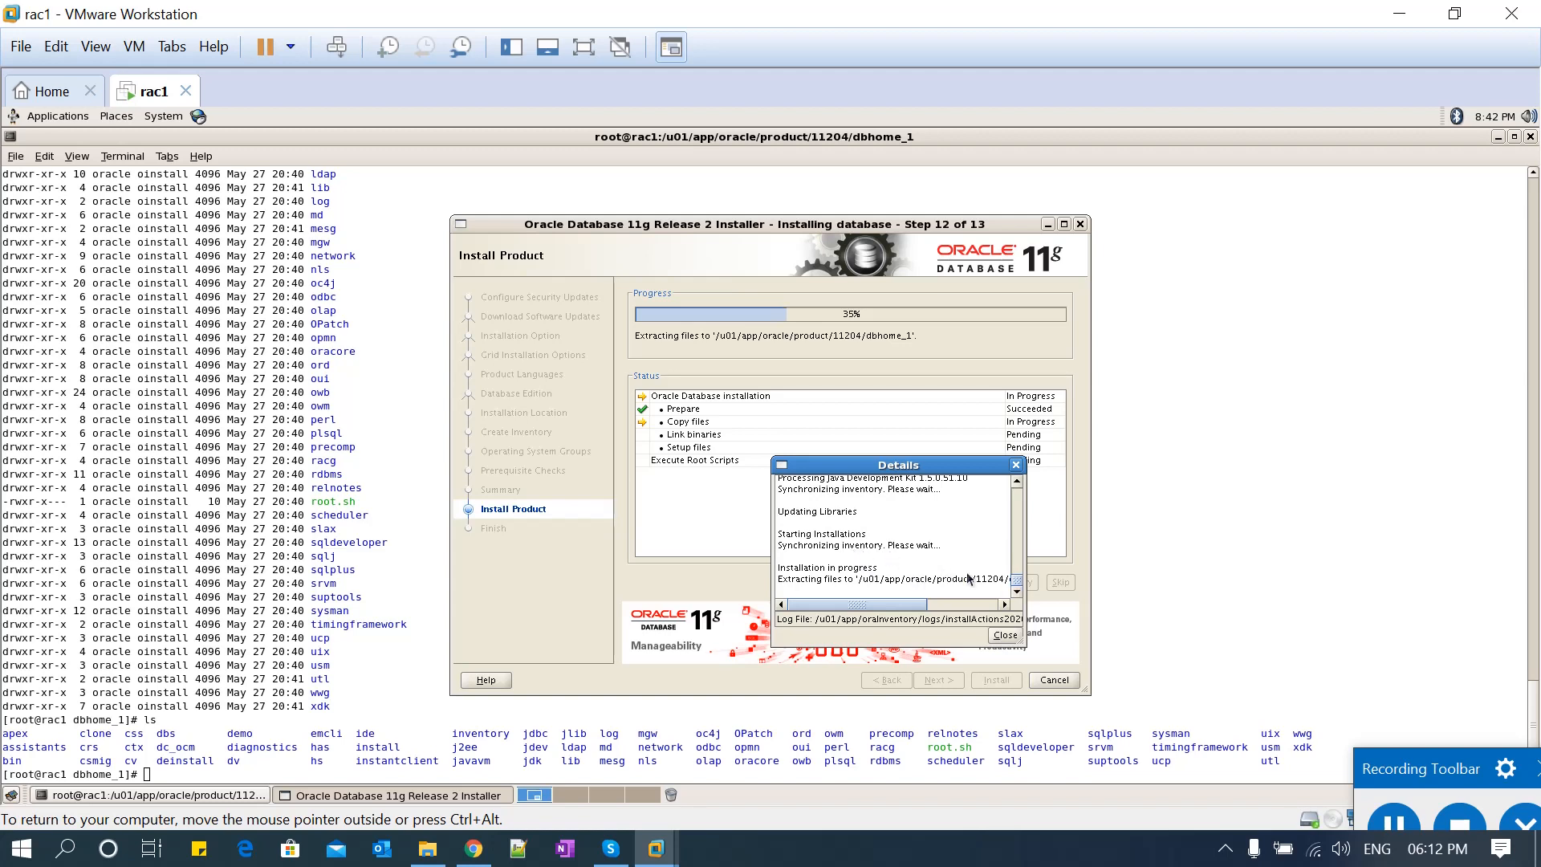
pyautogui.moveTo(773, 458); pyautogui.dragTo(446, 345)
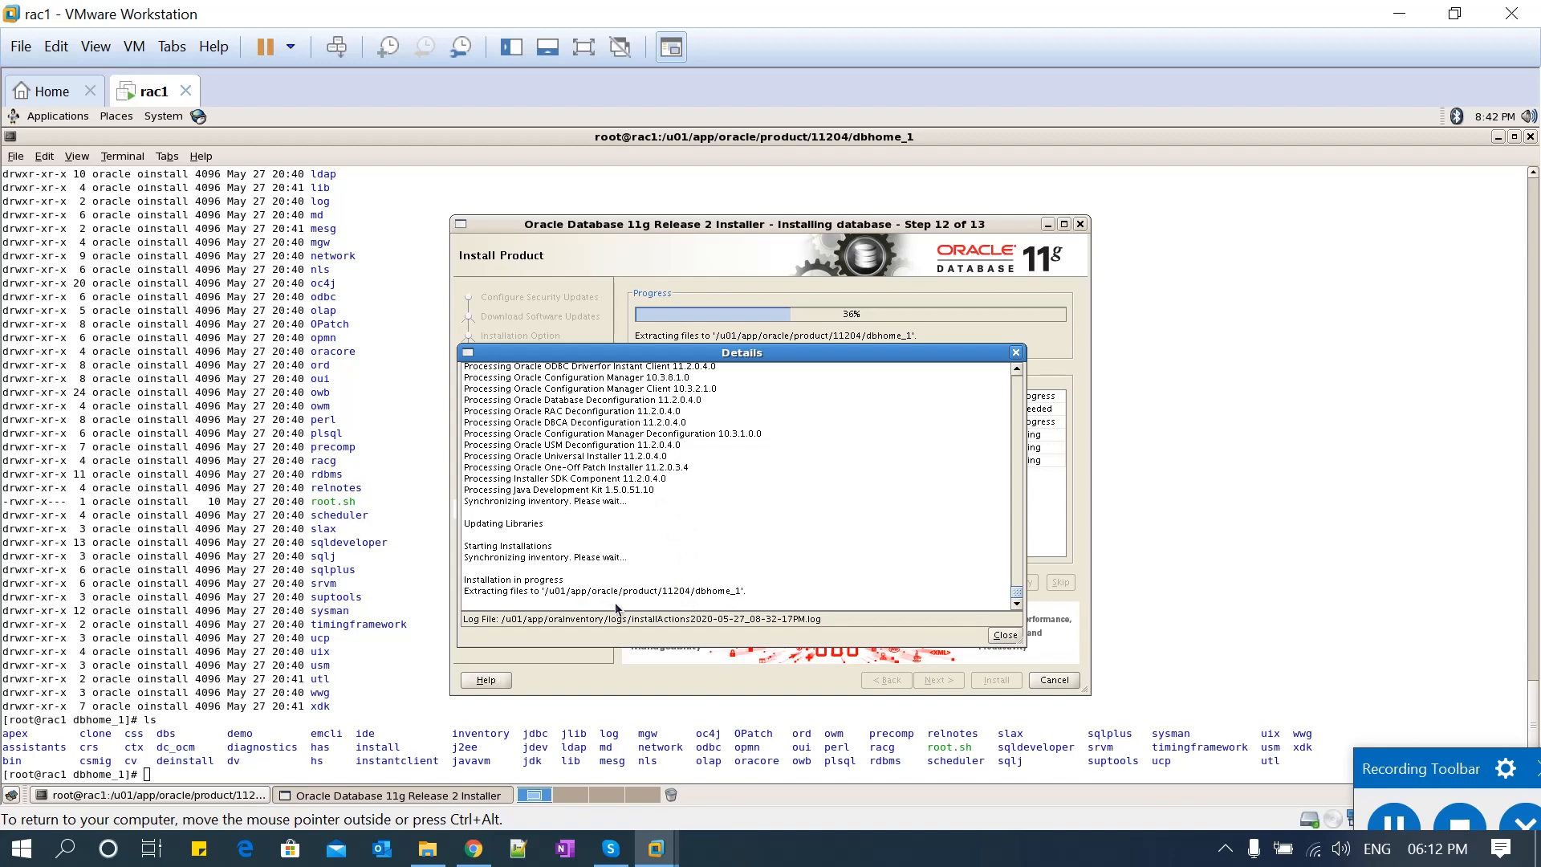
# Return to the terminal, change to /u01/app/oracle and list its contents with ll.
pyautogui.click(315, 688)
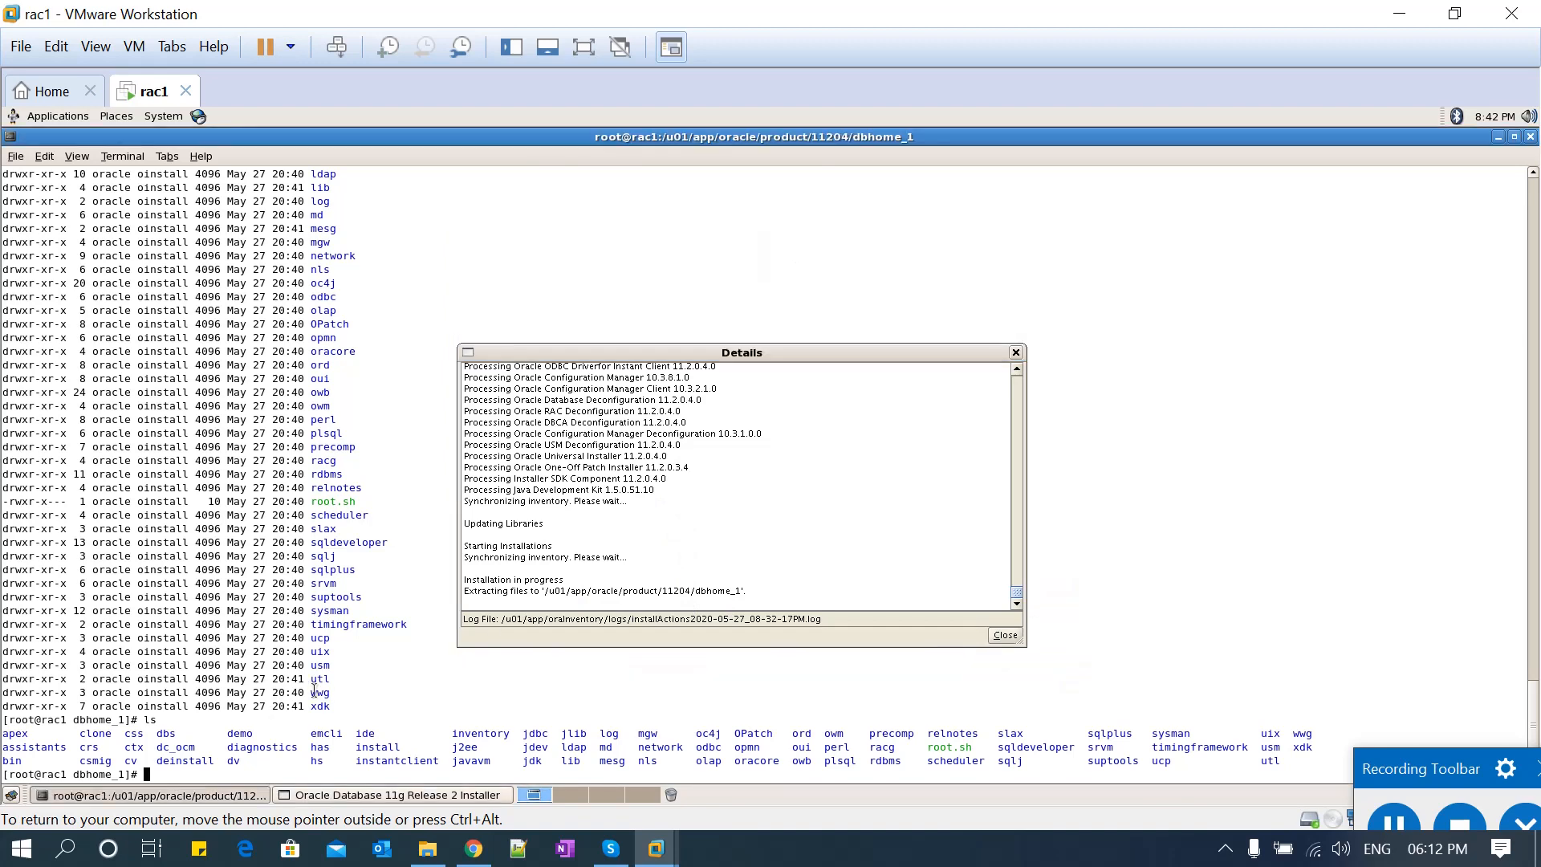
pyautogui.write('cd /u01/')
pyautogui.write('app/oracle/')
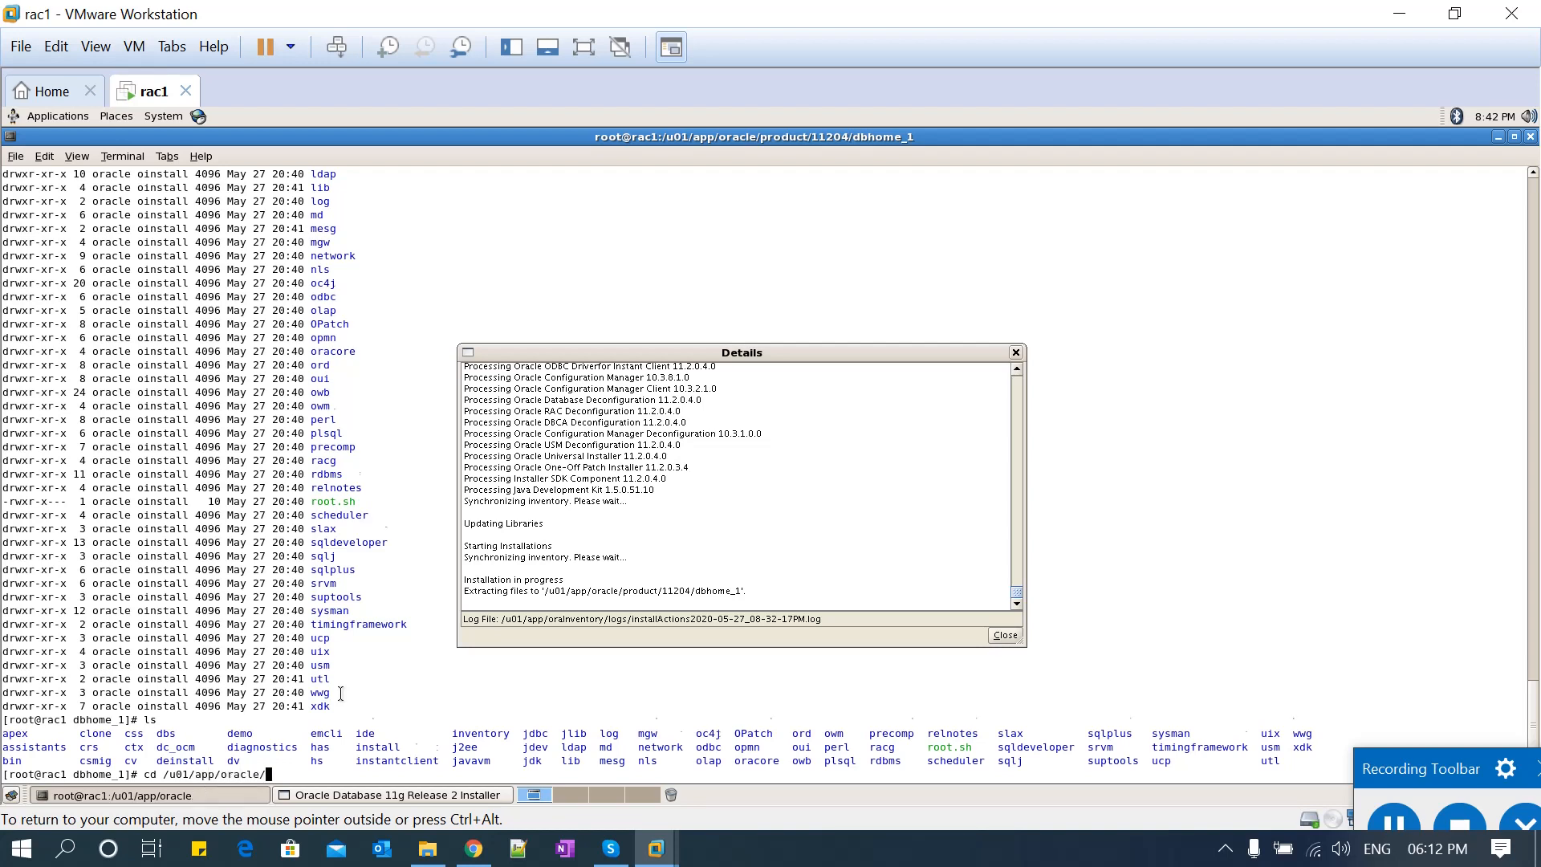
pyautogui.press('Return')
pyautogui.write('ll')
pyautogui.press('Return')
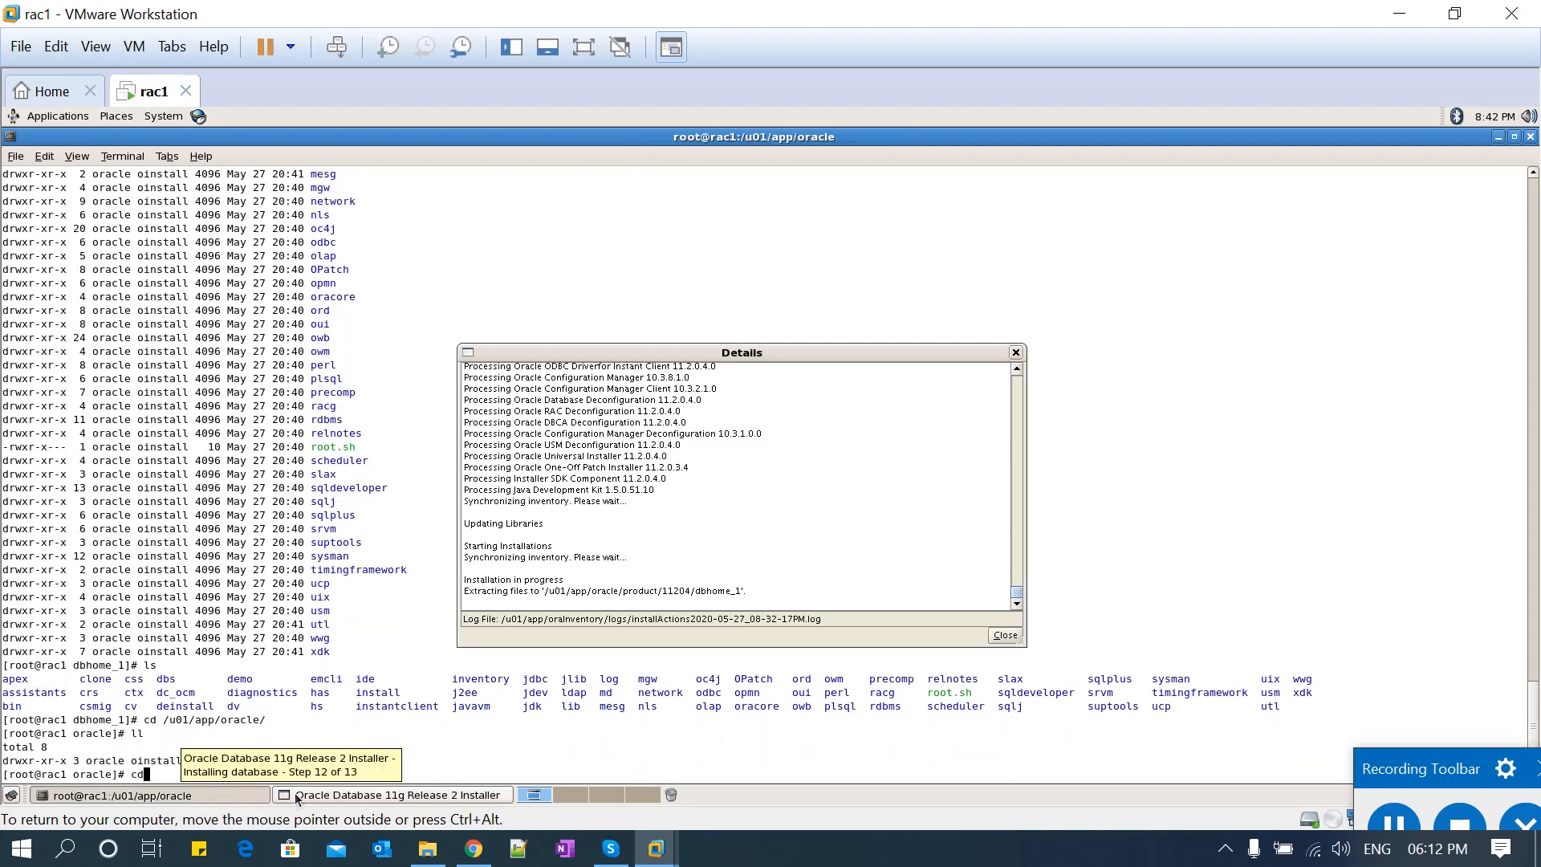
# Move up to the parent directory /u01/app and list its contents with ll.
pyautogui.write('cd ..')
pyautogui.press('Return')
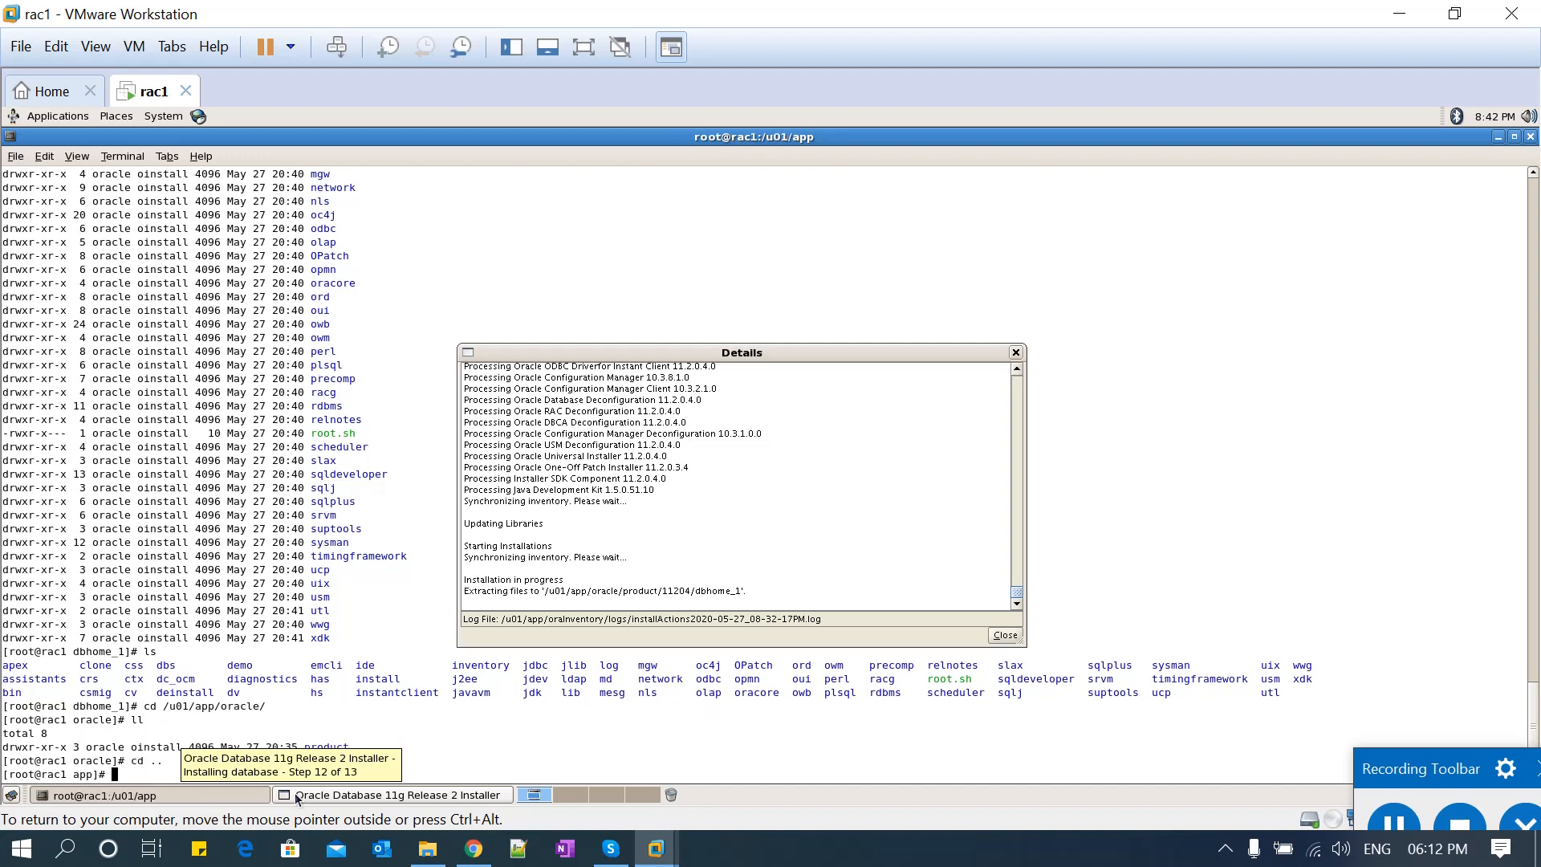
pyautogui.write('ll')
pyautogui.press('Return')
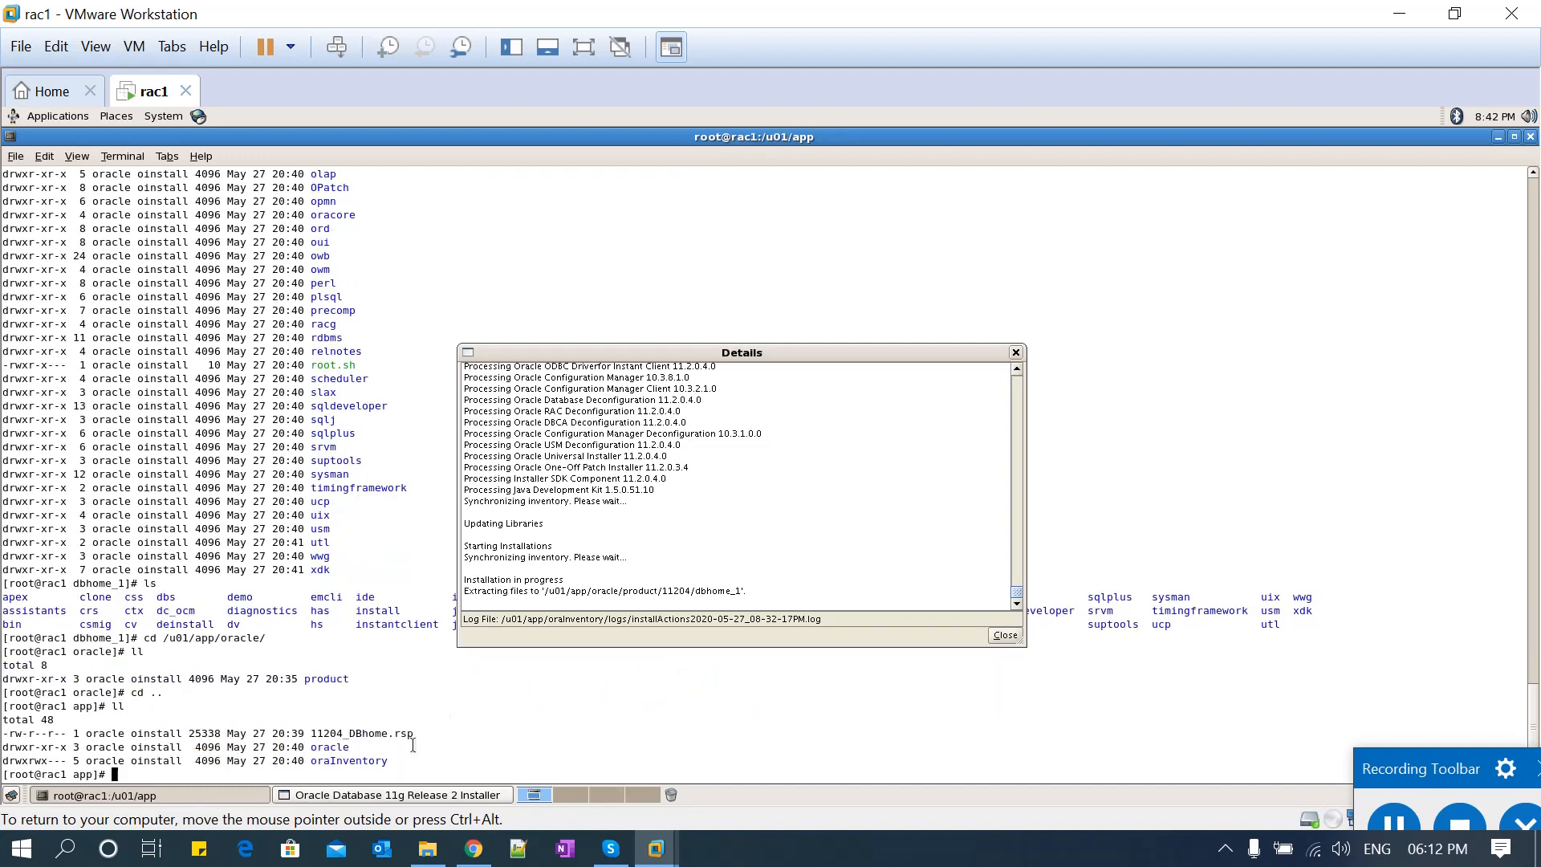
# Change into the oraInventory directory and list its contents with ll.
pyautogui.write('cd oraI')
pyautogui.press('Tab')
pyautogui.press('Return')
pyautogui.write('ll')
pyautogui.press('Return')
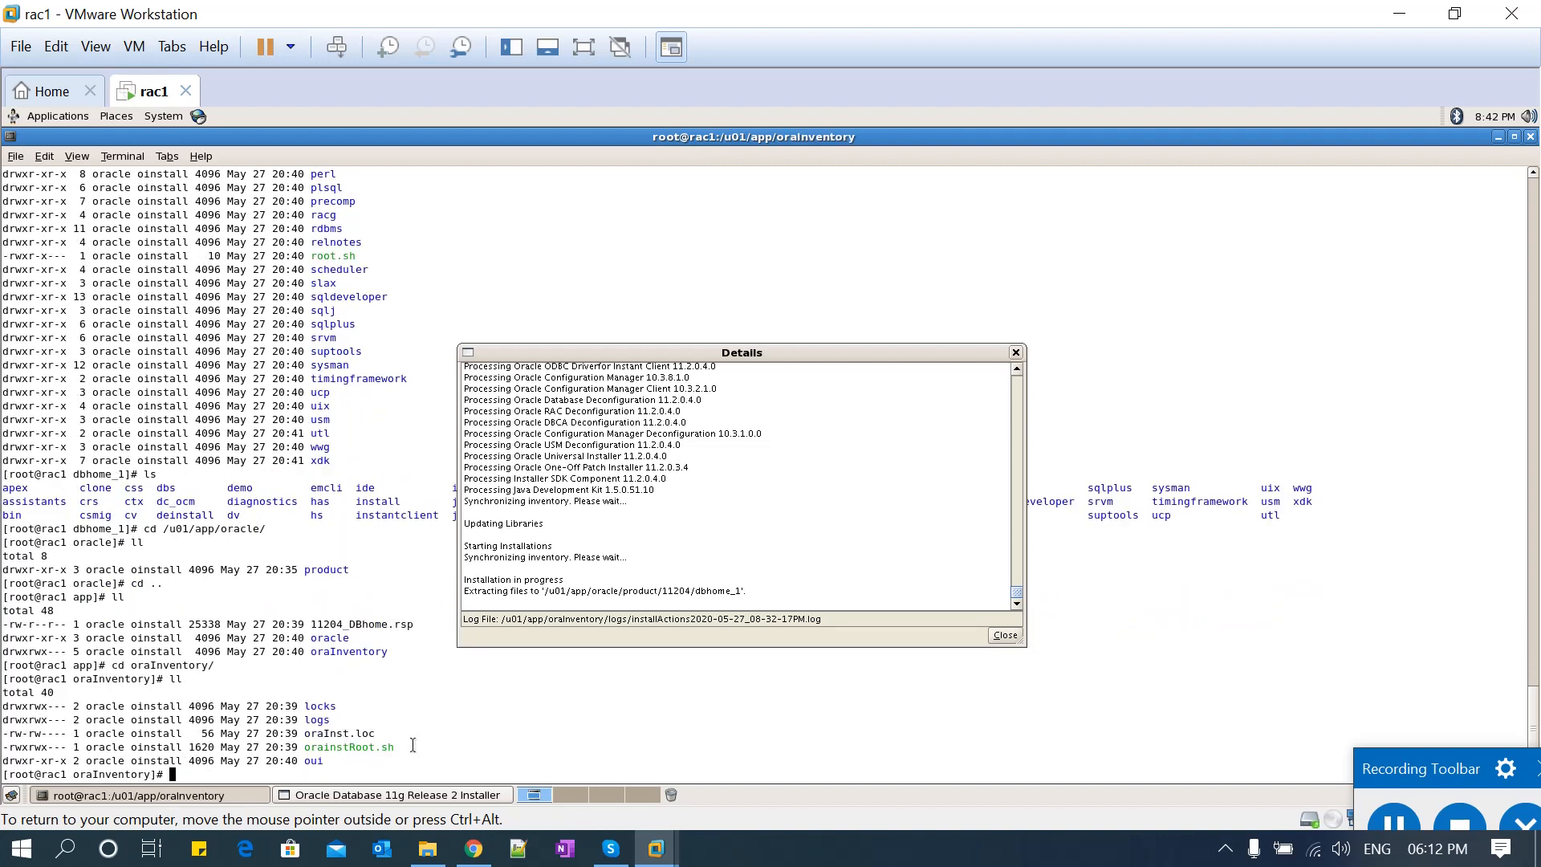
# Change into the logs directory and list the log files with ll and ls -ltrh.
pyautogui.write('cd log')
pyautogui.press('Tab')
pyautogui.press('Return')
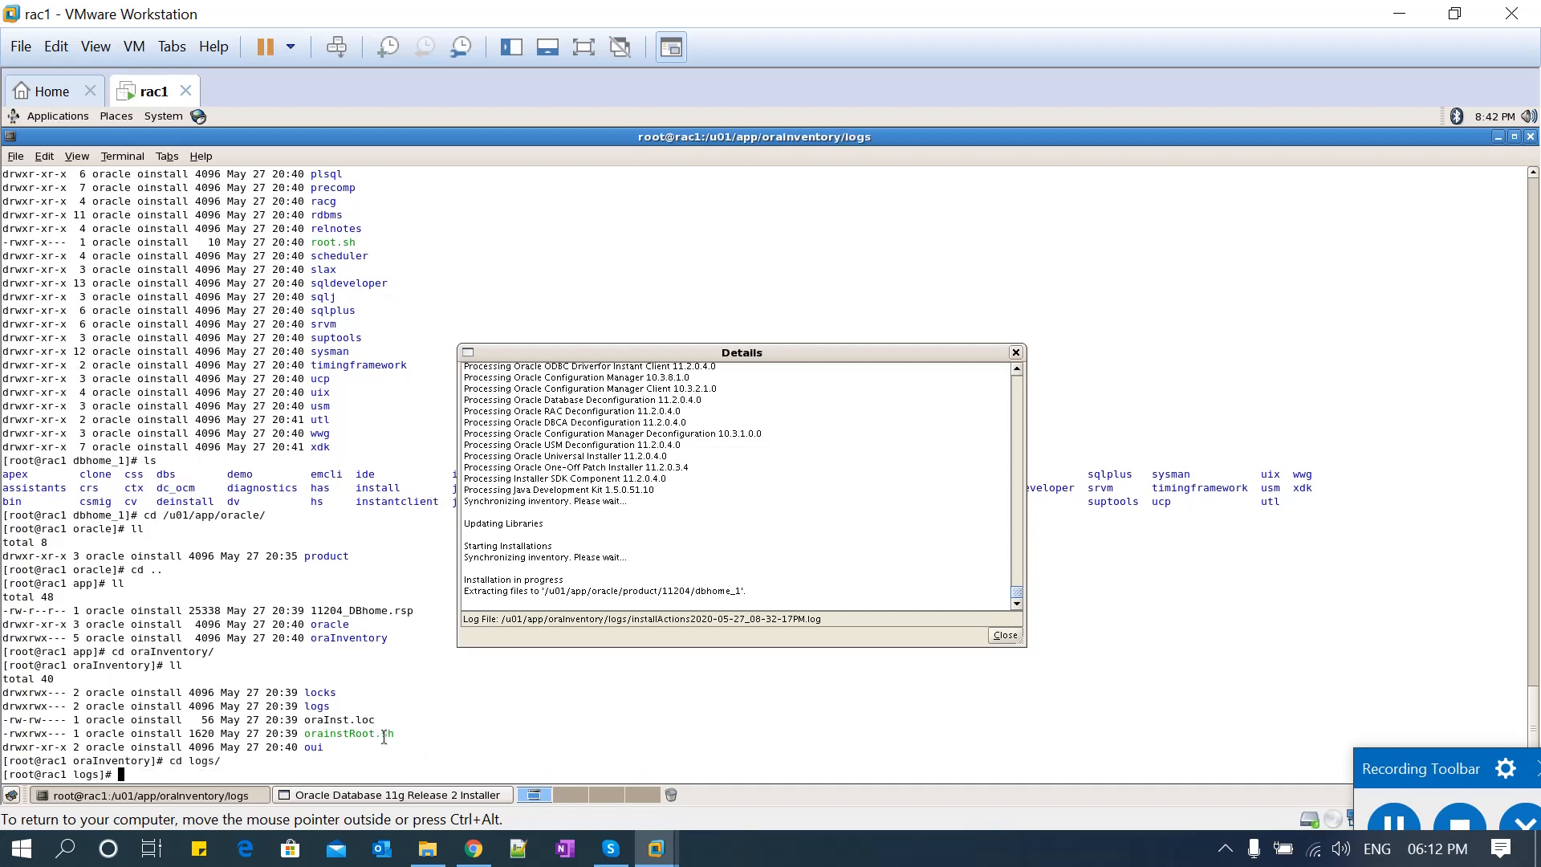
pyautogui.write('ll')
pyautogui.press('Return')
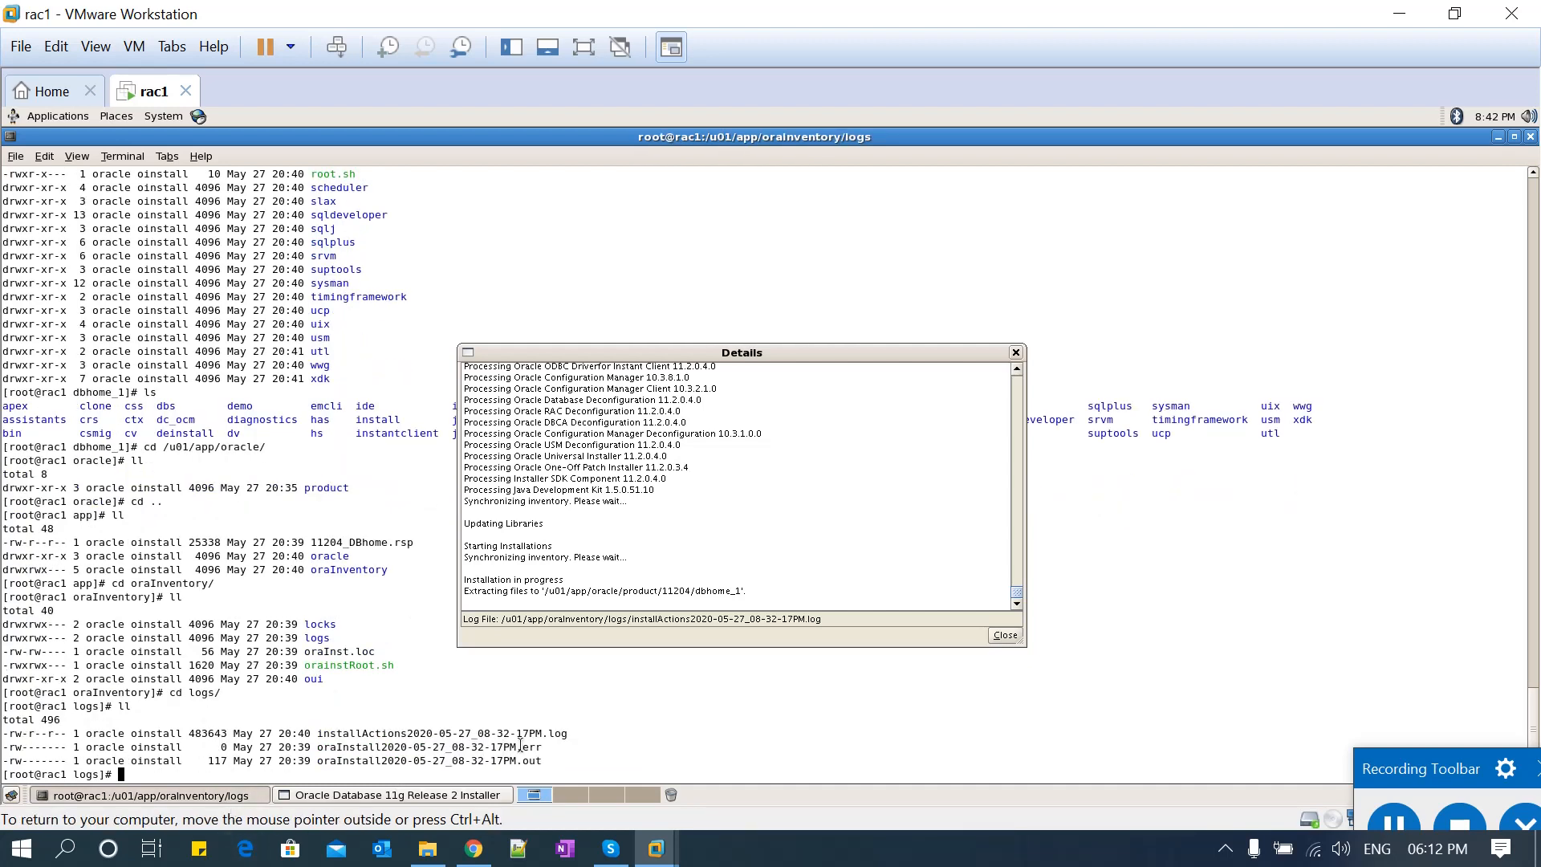
pyautogui.write('ls -ltrh')
pyautogui.press('Return')
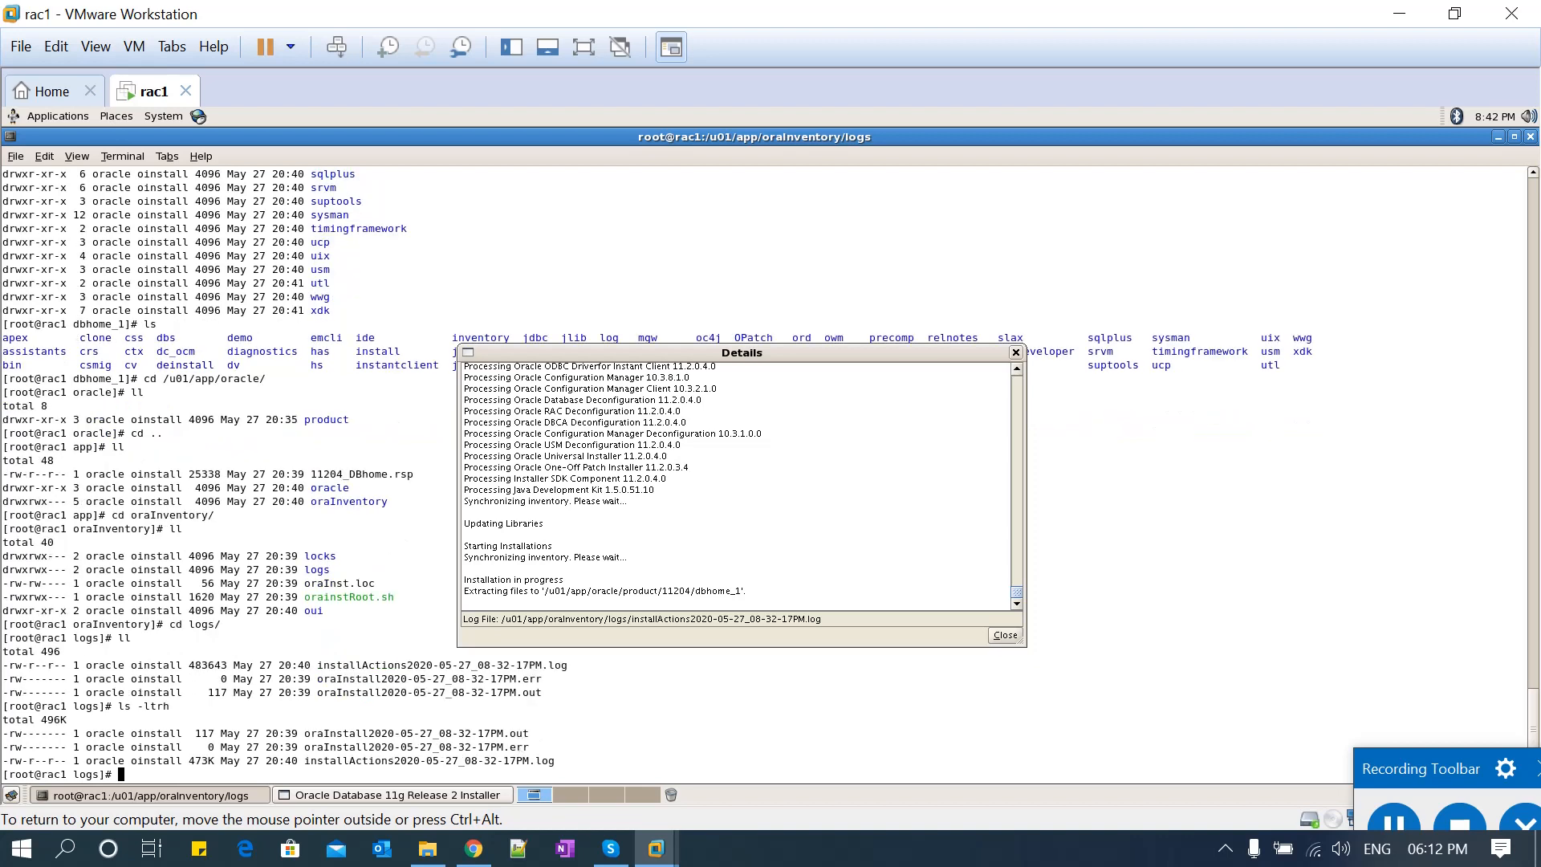
# Copy the listing row of installActions2020-05-27_08-32-17PM.log and begin a tail -f command at the prompt.
pyautogui.doubleClick(487, 761)
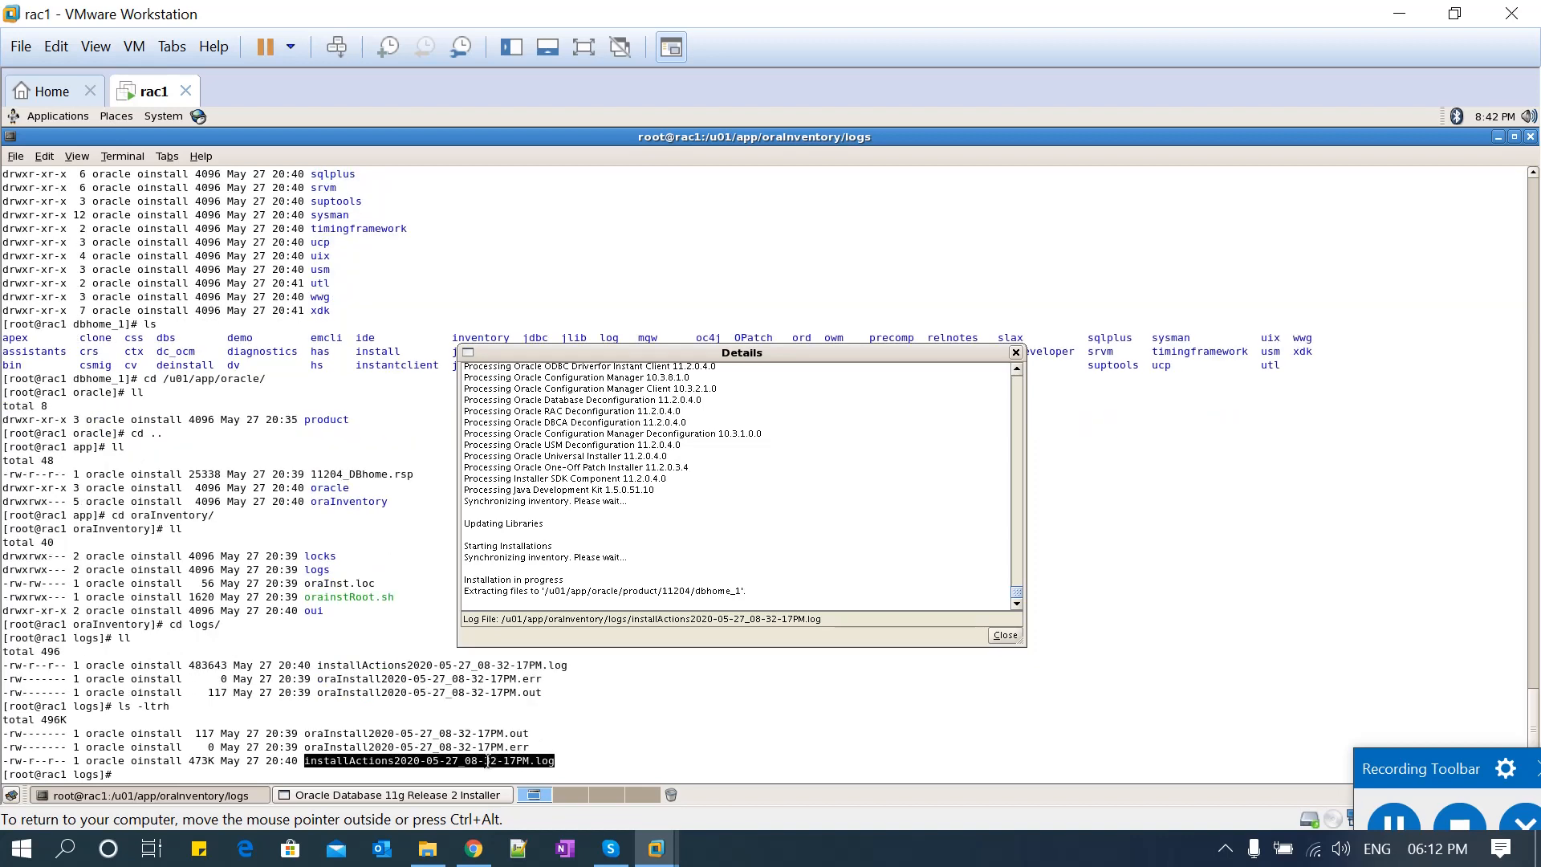
pyautogui.tripleClick(487, 760)
pyautogui.hotkey('ctrl', 'c')
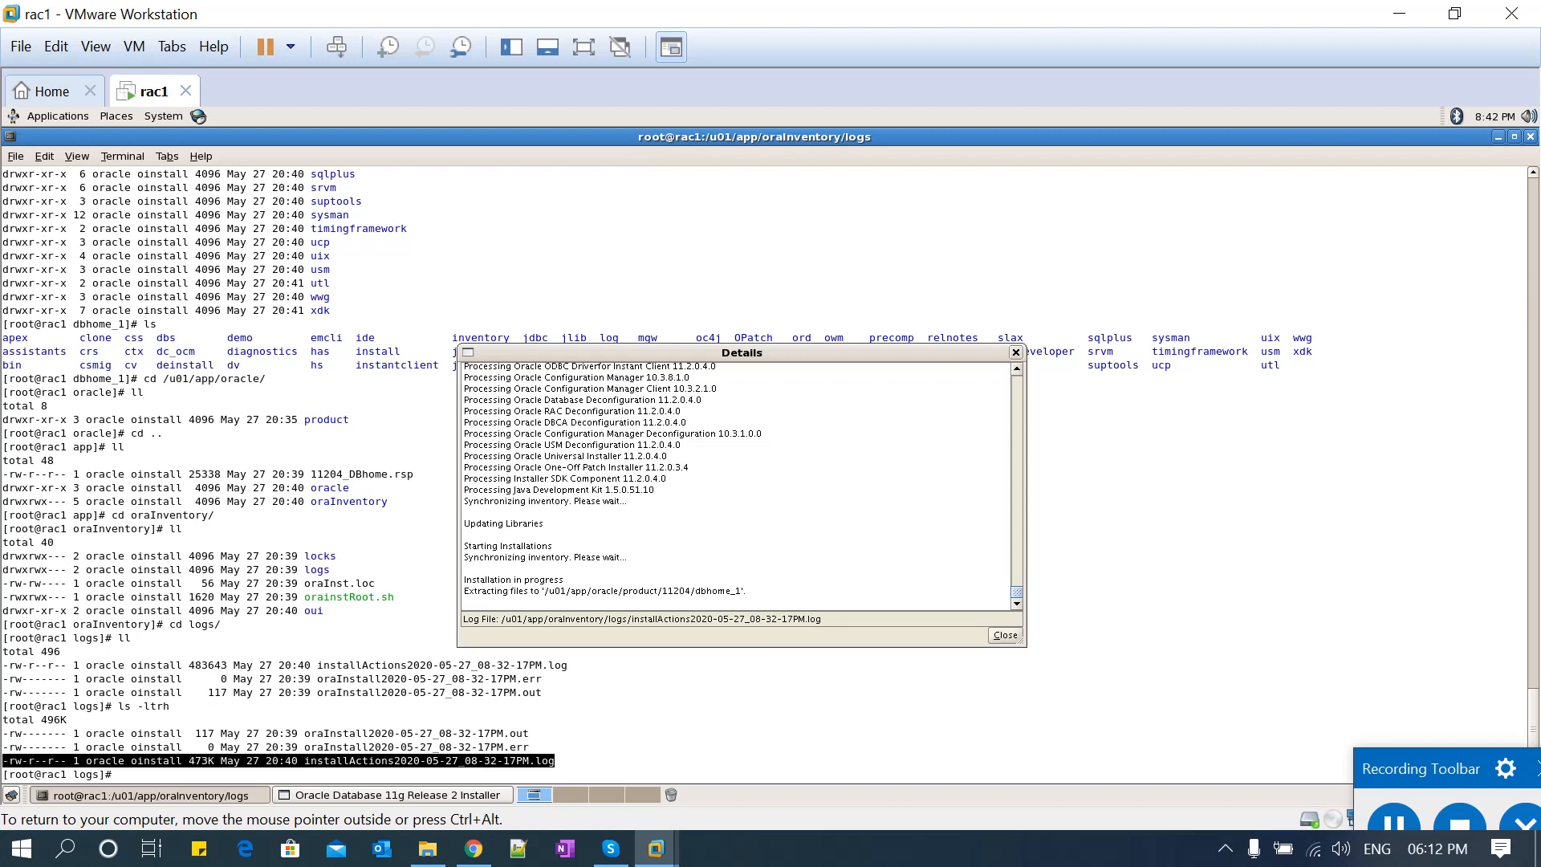
pyautogui.write('tail -f')
pyautogui.middleClick(552, 679)
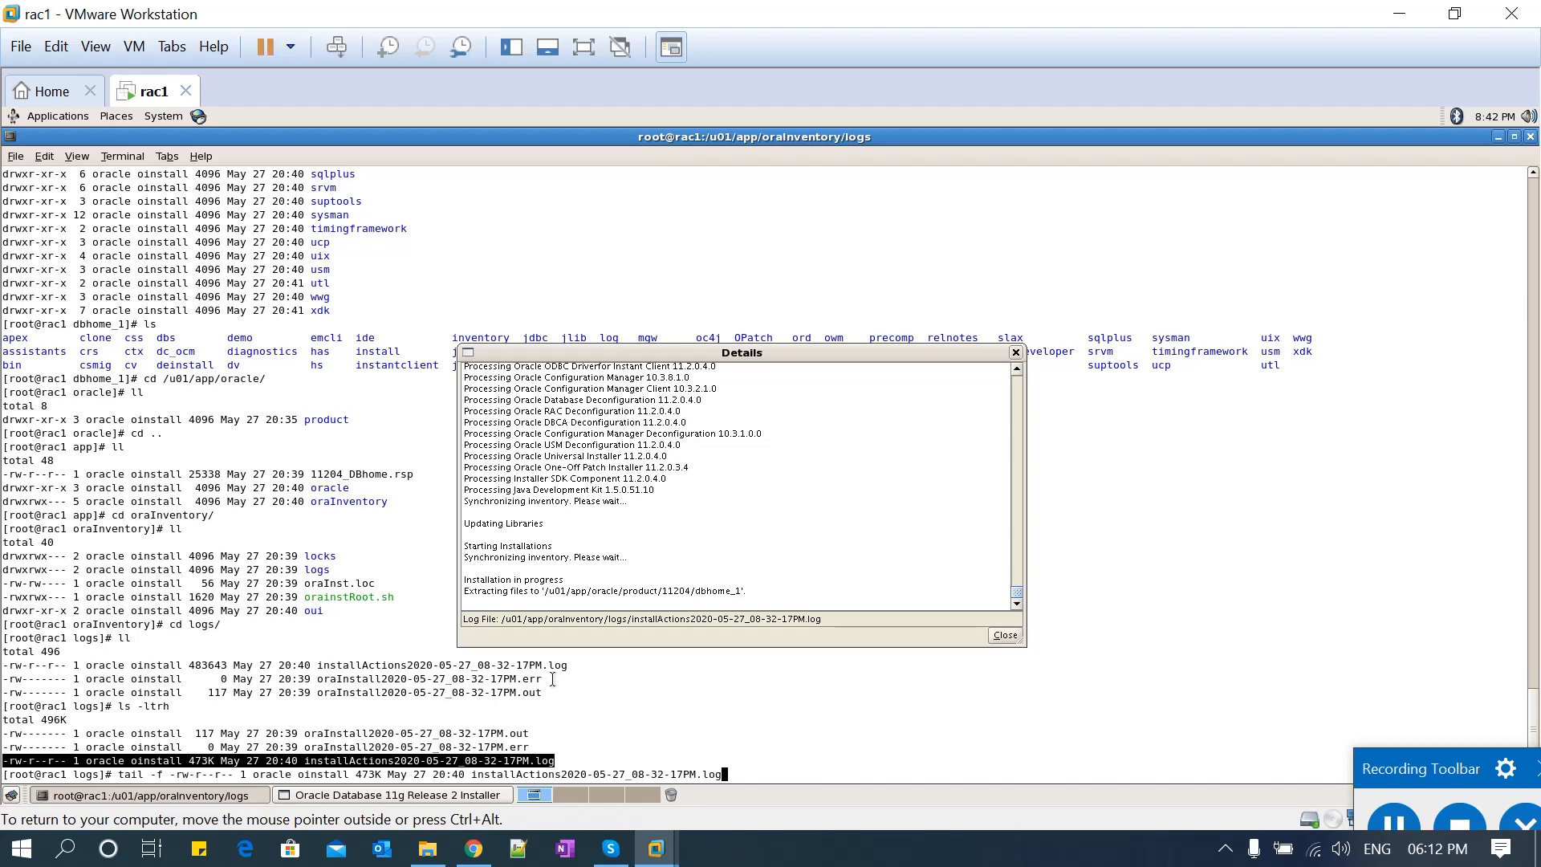
pyautogui.press('BackSpace')
pyautogui.press('BackSpace')
pyautogui.press('BackSpace')
pyautogui.press('BackSpace')
pyautogui.press('BackSpace')
pyautogui.press('BackSpace')
pyautogui.press('BackSpace')
pyautogui.press('BackSpace')
pyautogui.press('BackSpace')
pyautogui.press('BackSpace')
pyautogui.press('BackSpace')
pyautogui.press('BackSpace')
pyautogui.press('BackSpace')
pyautogui.press('BackSpace')
pyautogui.press('BackSpace')
pyautogui.press('BackSpace')
pyautogui.press('BackSpace')
pyautogui.press('BackSpace')
pyautogui.press('BackSpace')
pyautogui.press('BackSpace')
pyautogui.press('BackSpace')
pyautogui.press('BackSpace')
pyautogui.press('BackSpace')
pyautogui.press('BackSpace')
pyautogui.press('BackSpace')
pyautogui.press('BackSpace')
pyautogui.press('BackSpace')
pyautogui.press('BackSpace')
pyautogui.press('BackSpace')
pyautogui.press('BackSpace')
pyautogui.press('BackSpace')
pyautogui.press('BackSpace')
pyautogui.press('BackSpace')
pyautogui.press('BackSpace')
pyautogui.press('BackSpace')
pyautogui.press('BackSpace')
pyautogui.press('BackSpace')
pyautogui.press('BackSpace')
pyautogui.press('BackSpace')
pyautogui.press('BackSpace')
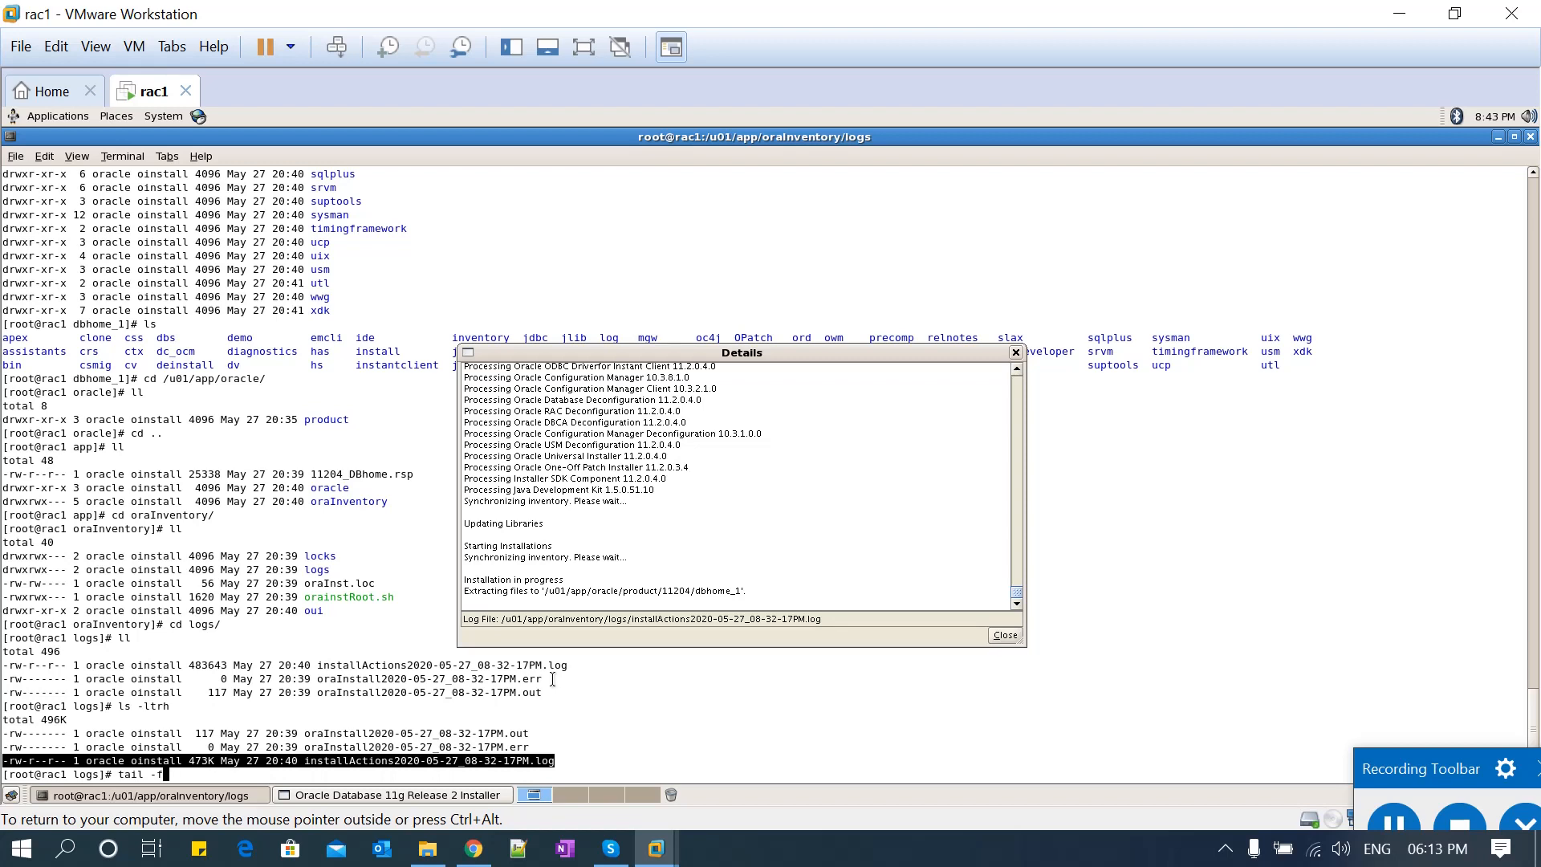
pyautogui.press('BackSpace')
# Follow the last 100 lines of installActions2020-05-27_08-32-17PM.log with tail -100f, inserting the copied file name.
pyautogui.doubleClick(509, 760)
pyautogui.hotkey('ctrl', 'c')
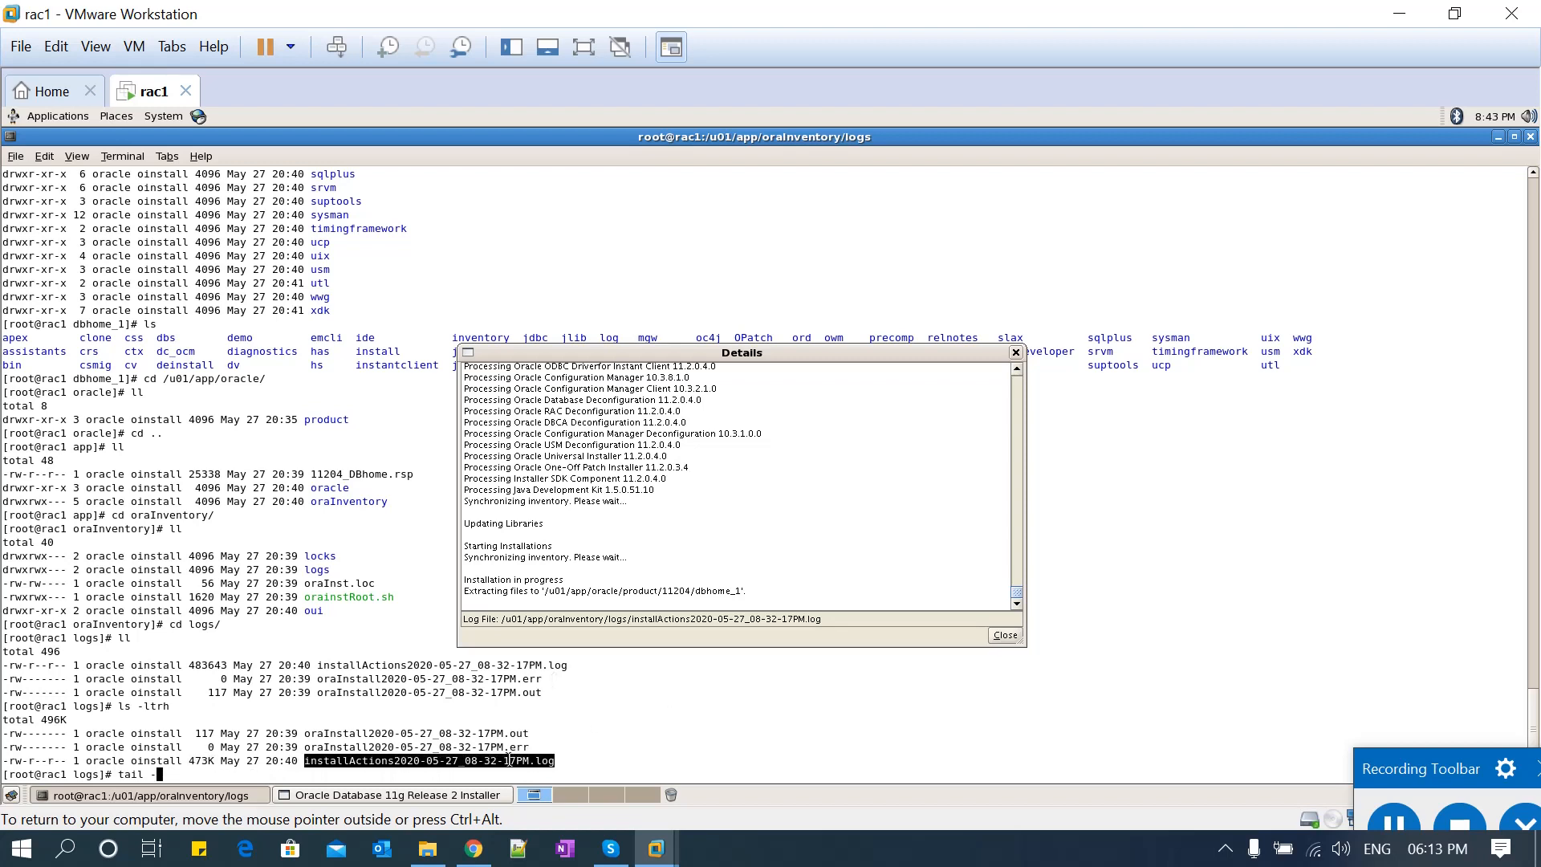
pyautogui.press('BackSpace')
pyautogui.write('100f')
pyautogui.press('BackSpace')
pyautogui.press('BackSpace')
pyautogui.press('BackSpace')
pyautogui.press('BackSpace')
pyautogui.write('-100f')
pyautogui.middleClick(510, 760)
pyautogui.press('Return')
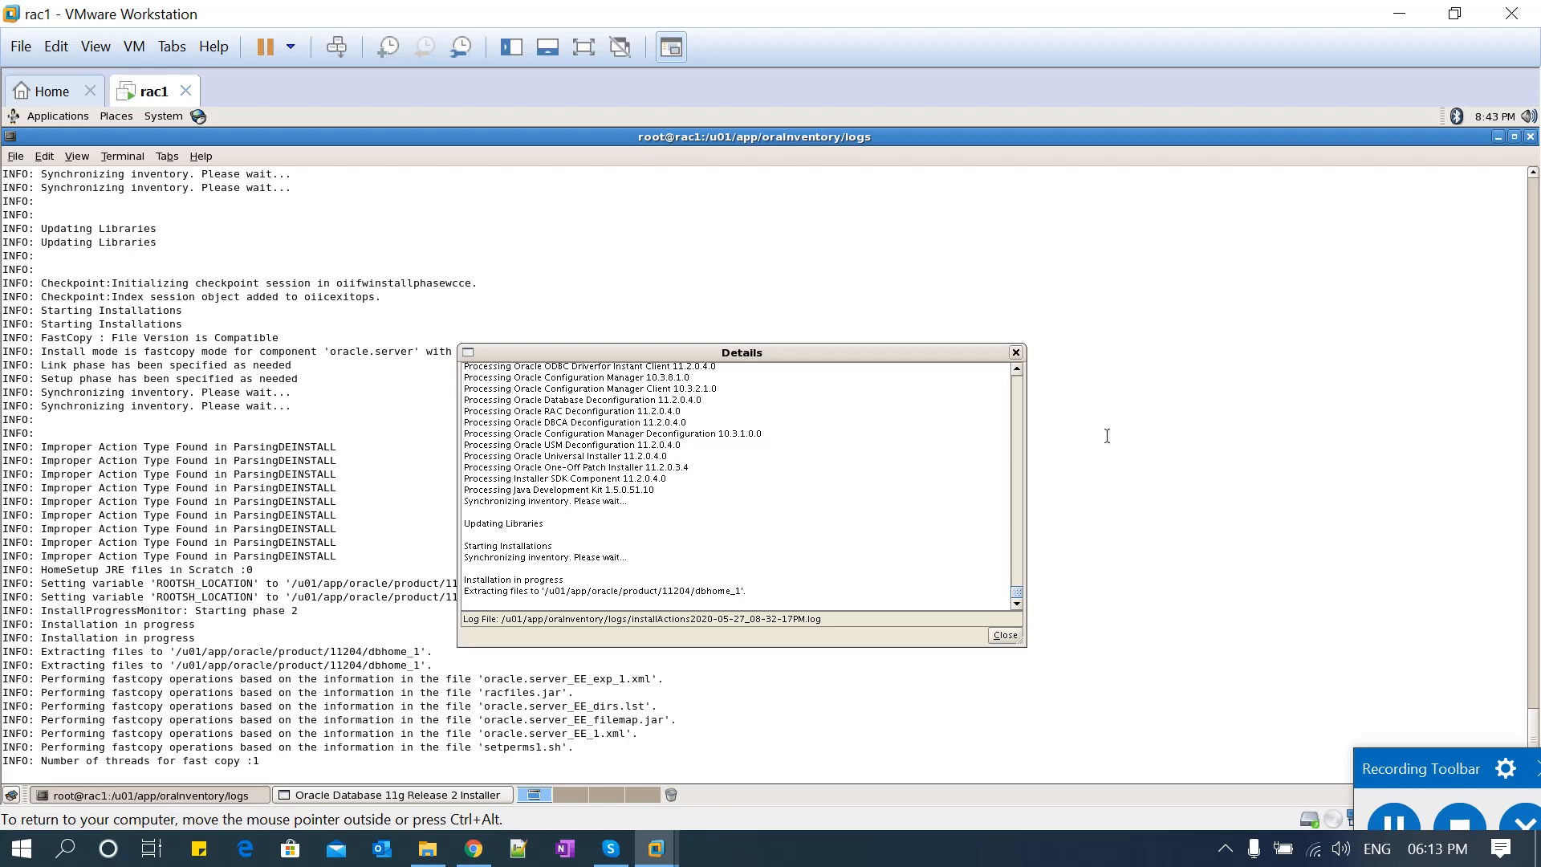
# Minimize the terminal, reopen the installer's Details window and place it beside the status list to watch the installation.
pyautogui.click(1498, 136)
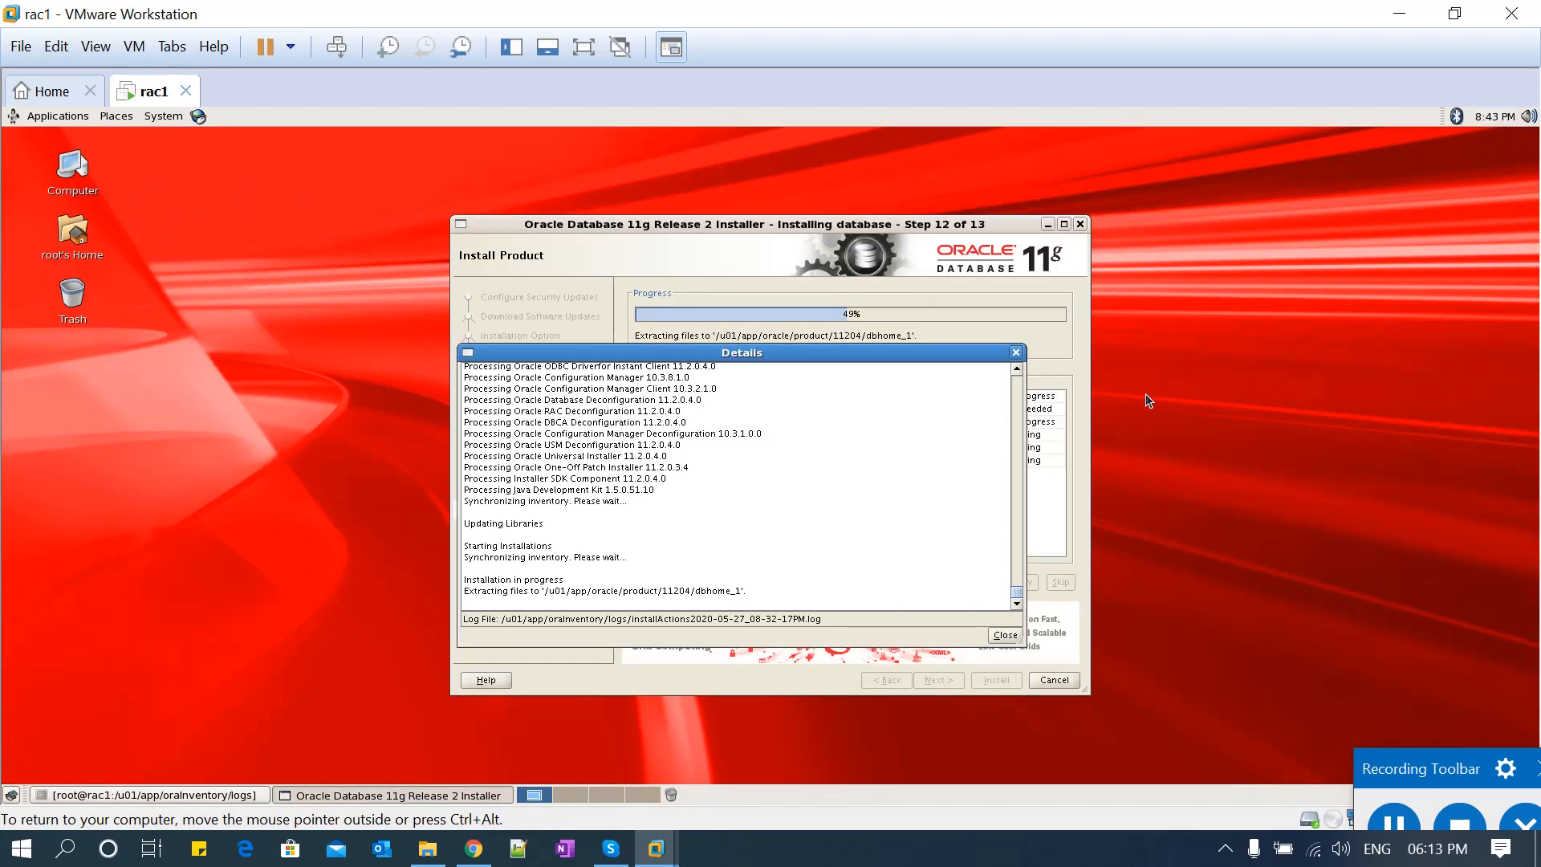
pyautogui.click(1017, 353)
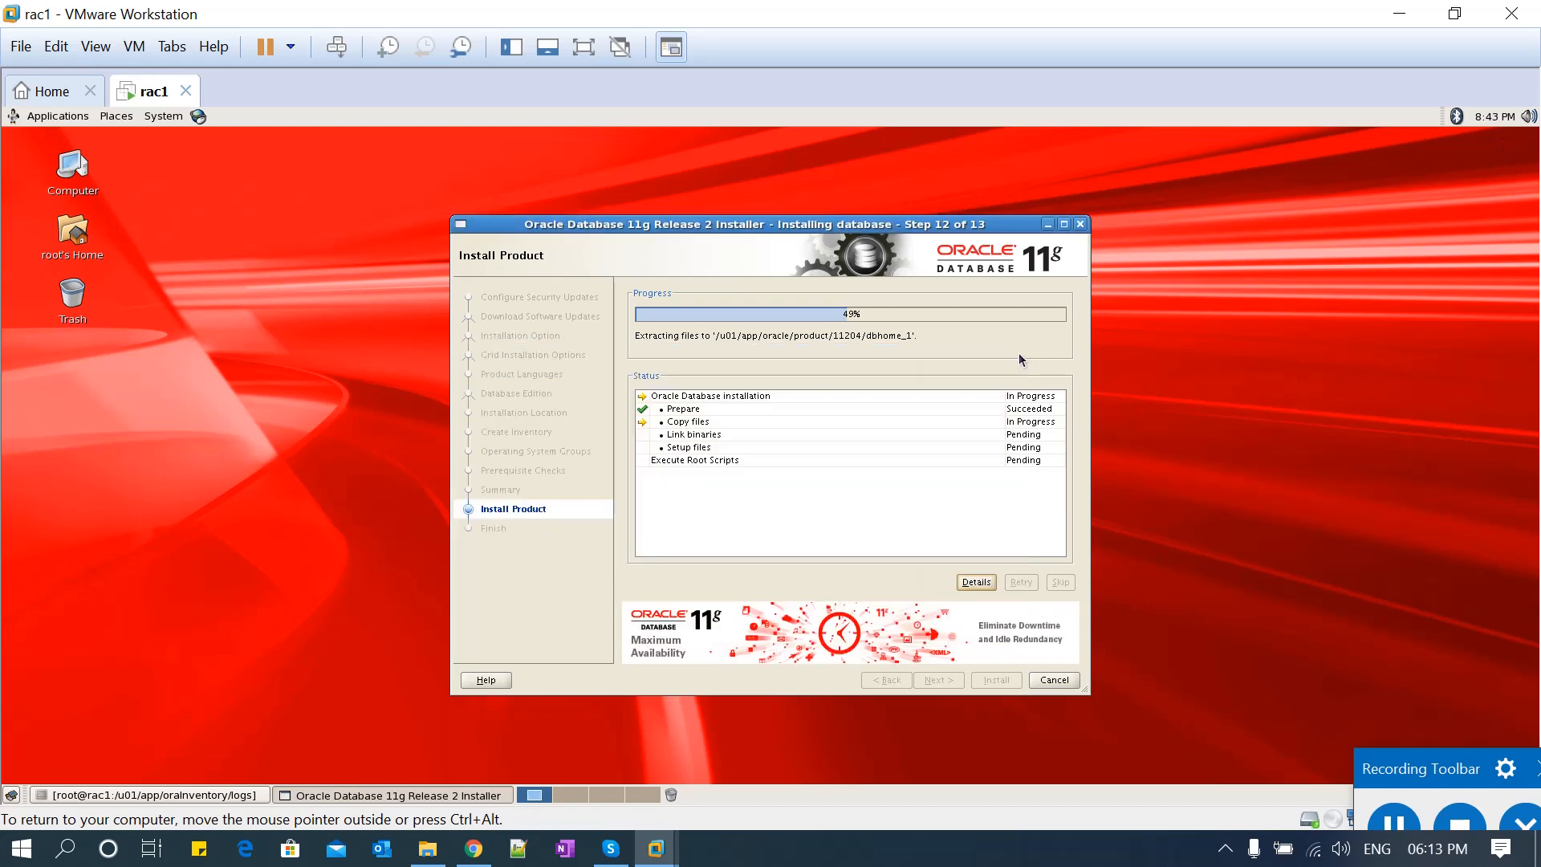
pyautogui.click(974, 582)
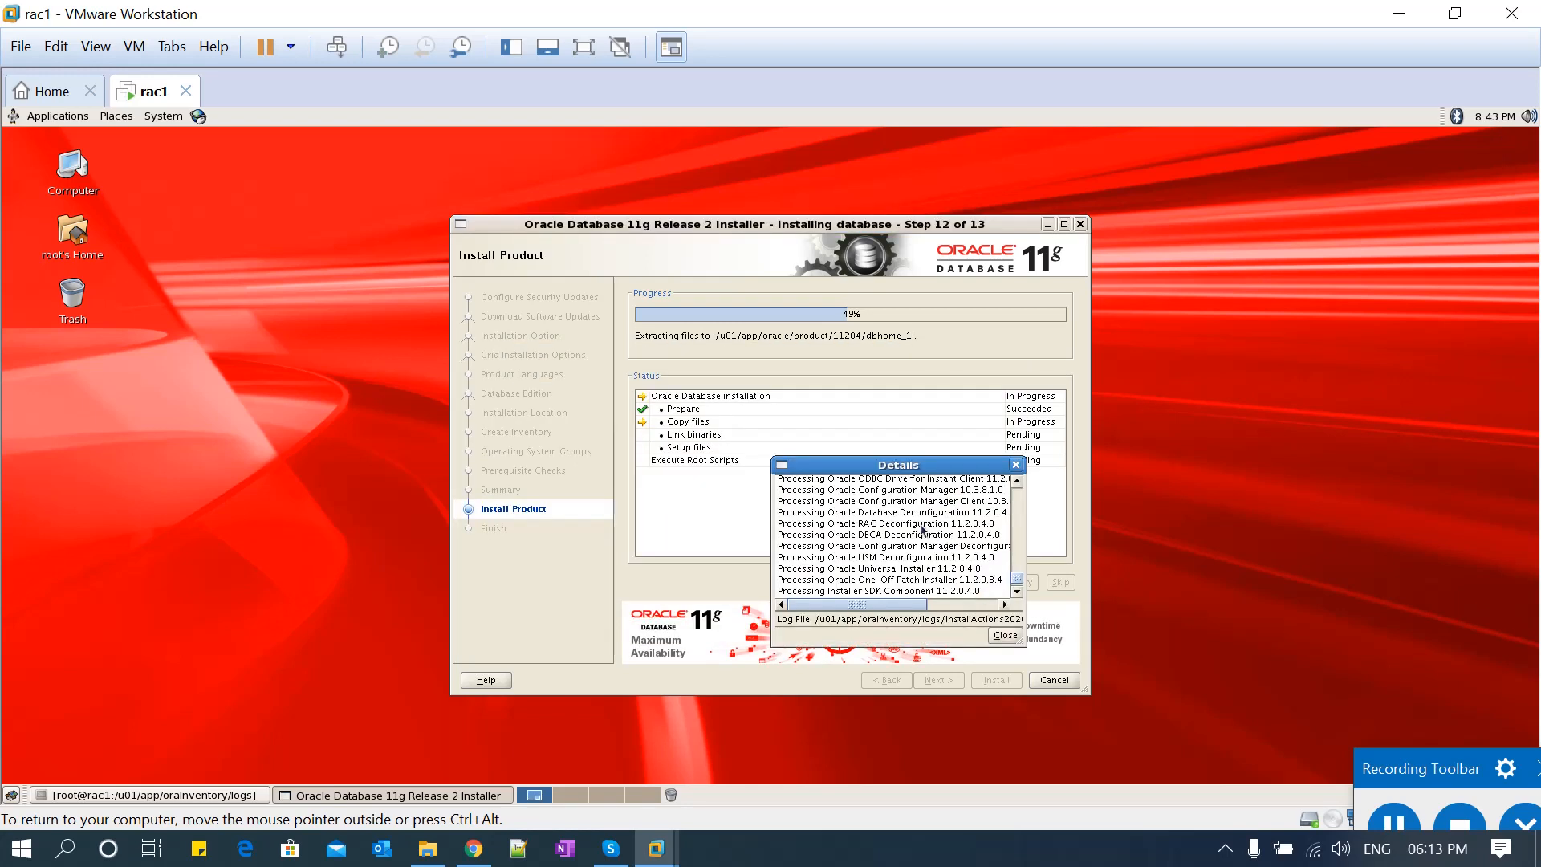
pyautogui.moveTo(887, 466); pyautogui.dragTo(1163, 355)
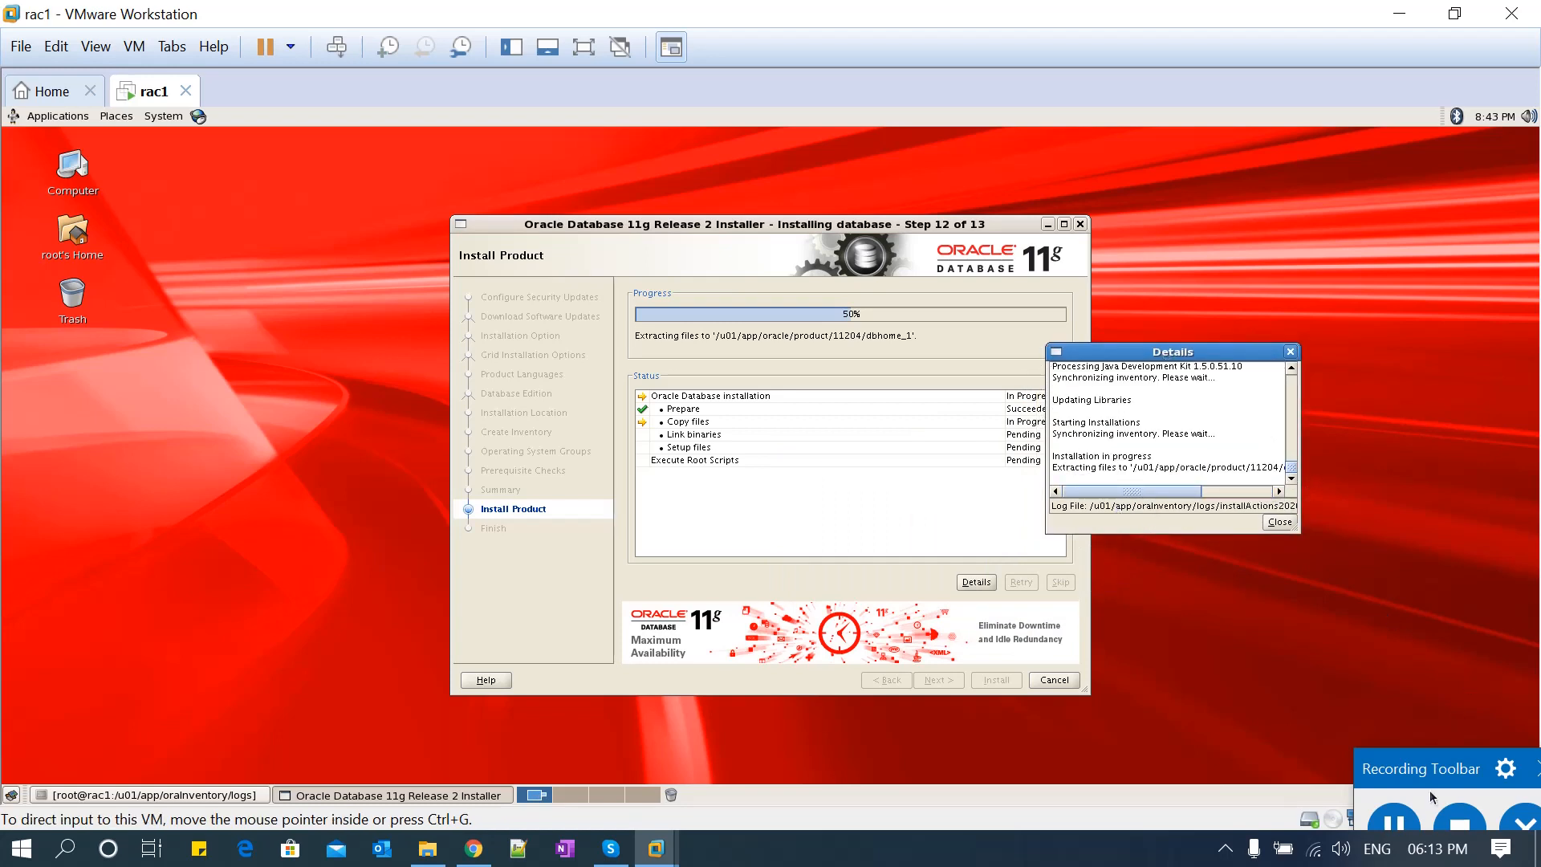
# Check the followed log in the terminal, return to the installer and move its Details window clear of the status list.
pyautogui.click(239, 795)
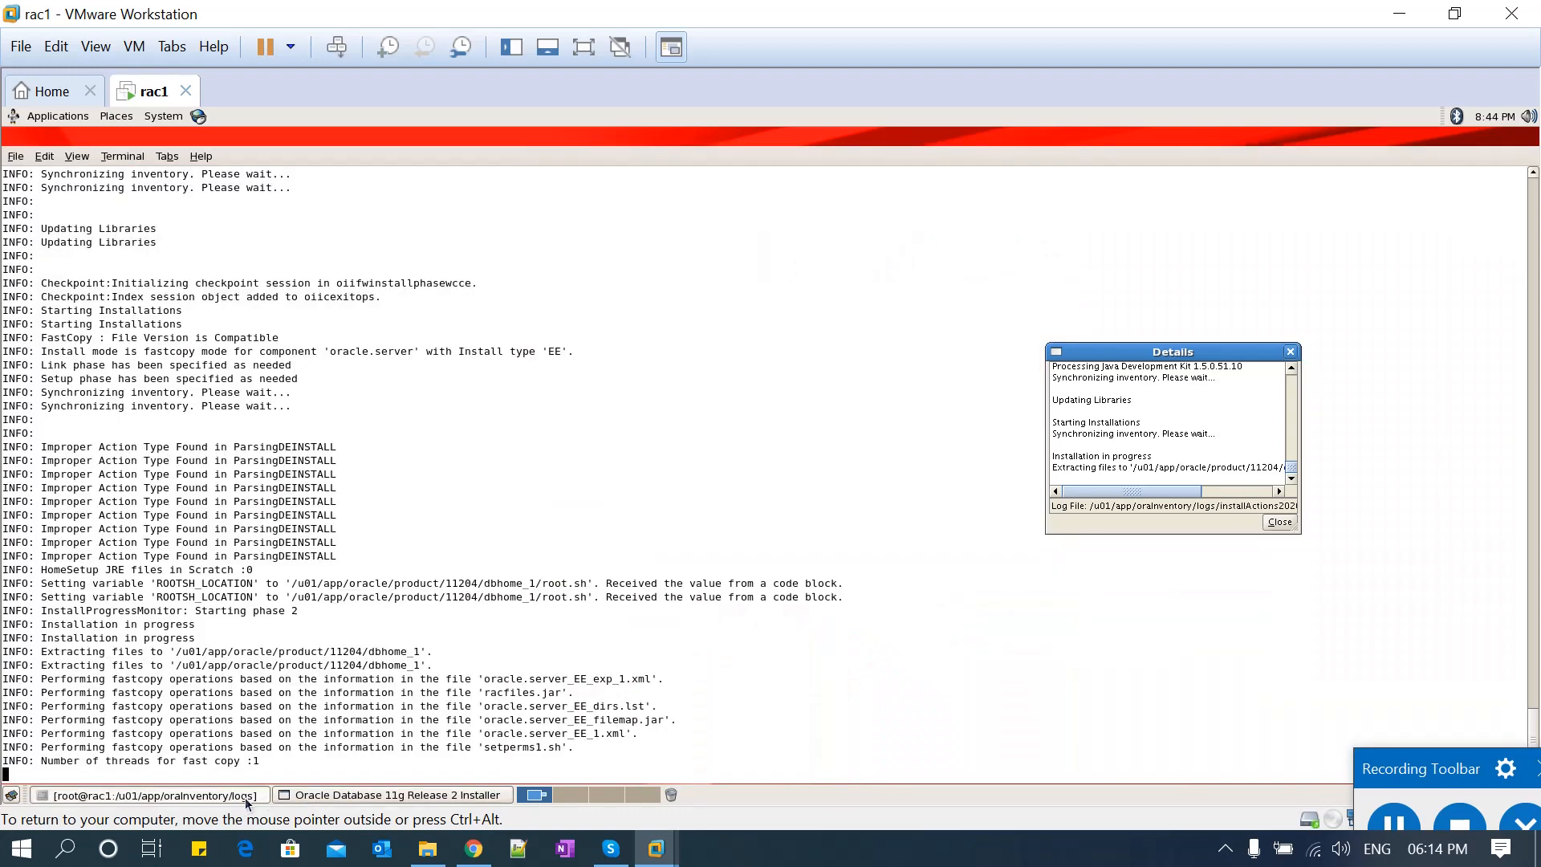
pyautogui.click(388, 795)
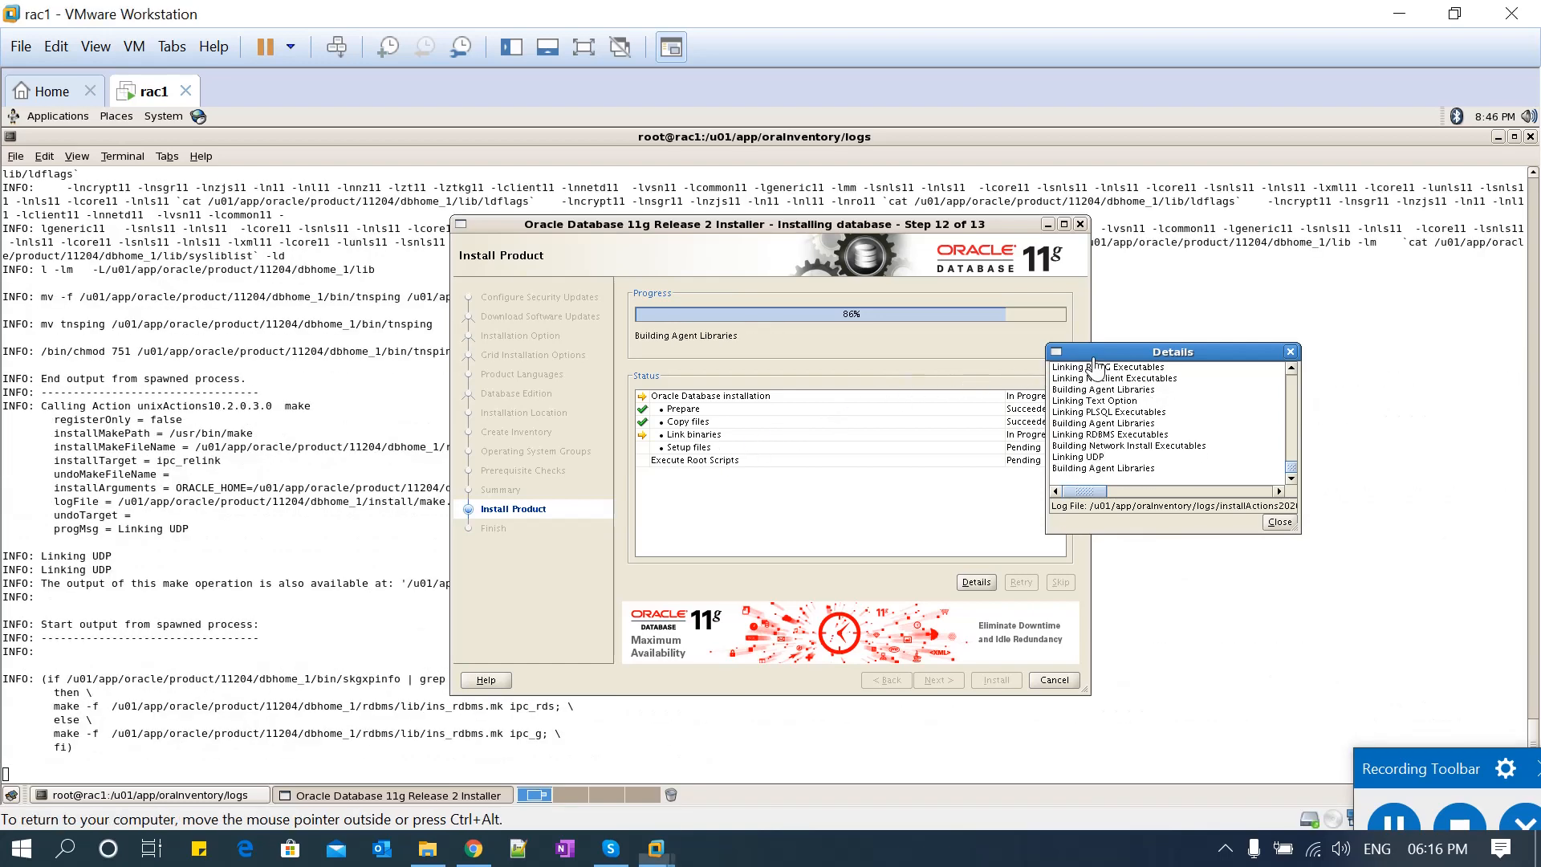
pyautogui.moveTo(1167, 354); pyautogui.dragTo(1212, 349)
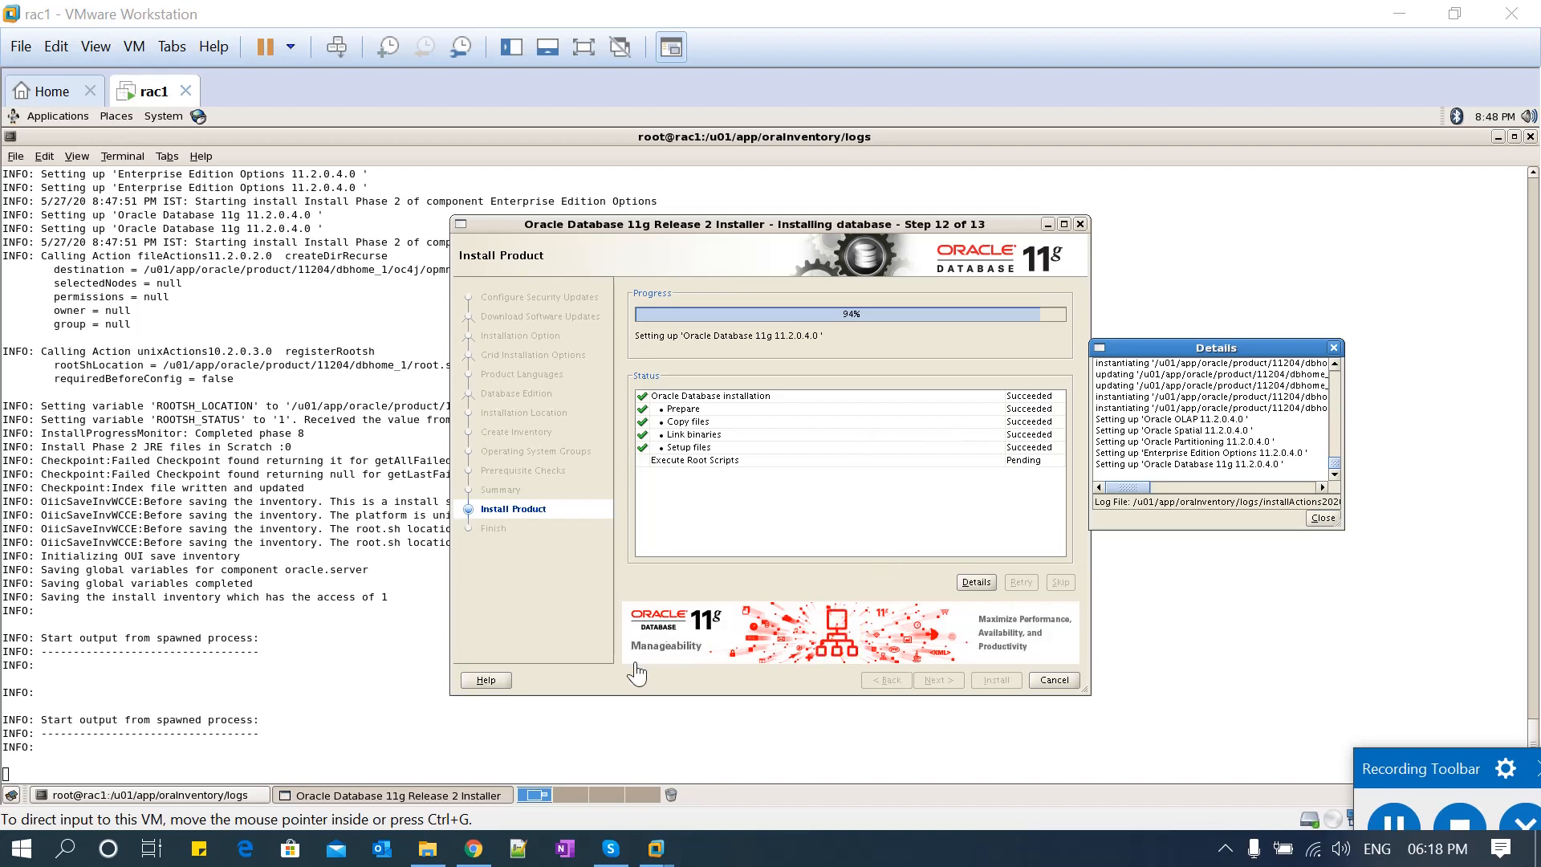
# Close the Details window and bring the Oracle installer back to the front for the root scripts request.
pyautogui.click(1335, 351)
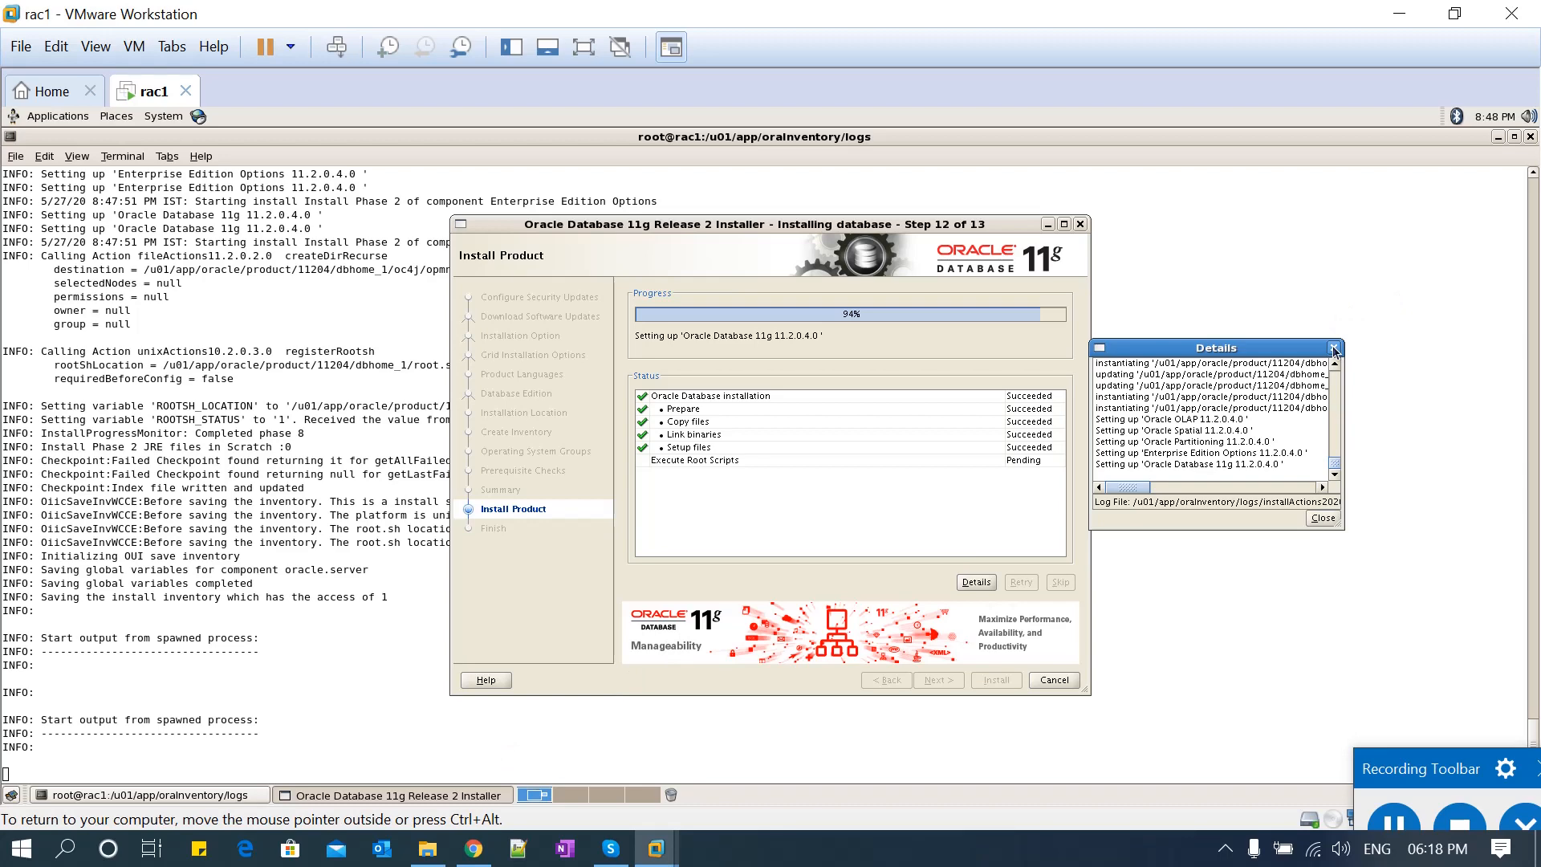
pyautogui.click(1335, 350)
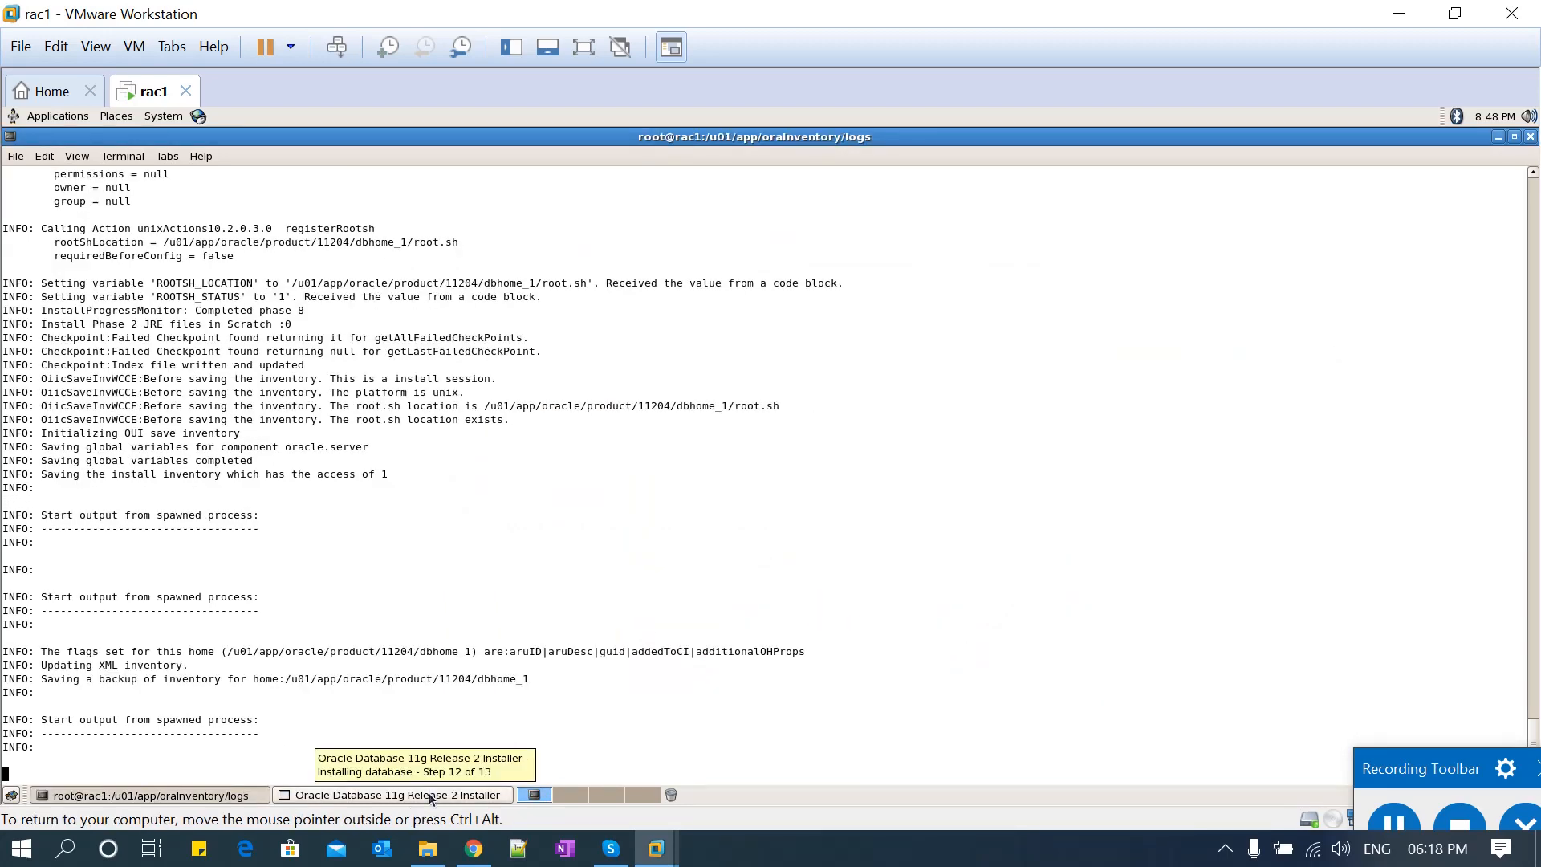
pyautogui.click(431, 796)
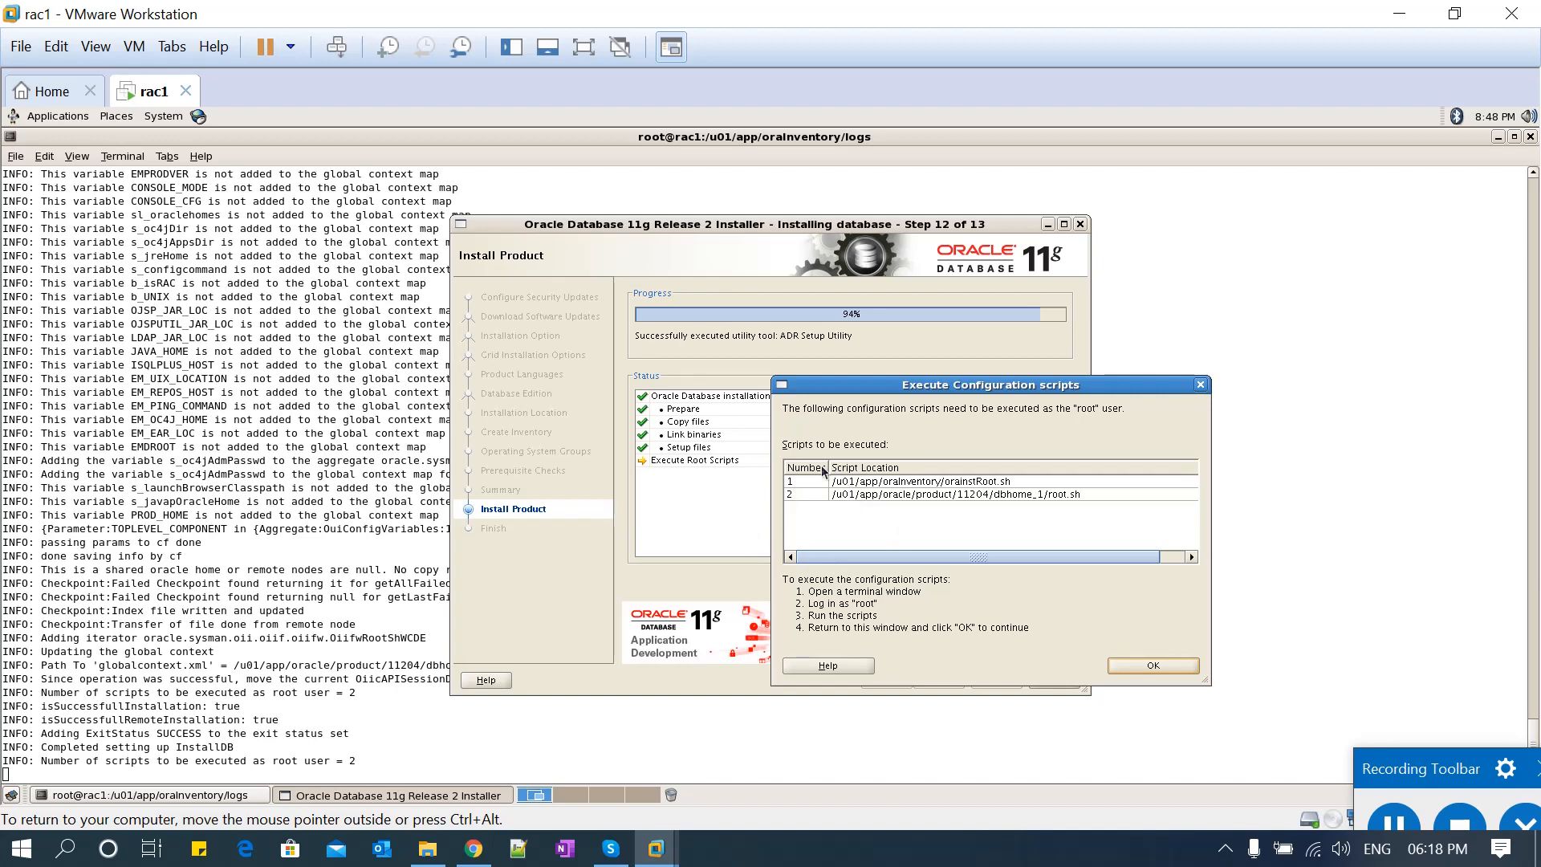
# Move the Execute Configuration scripts dialog aside and highlight the path /u01/app/oraInventory/orainstRoot.sh.
pyautogui.moveTo(931, 389); pyautogui.dragTo(1049, 390)
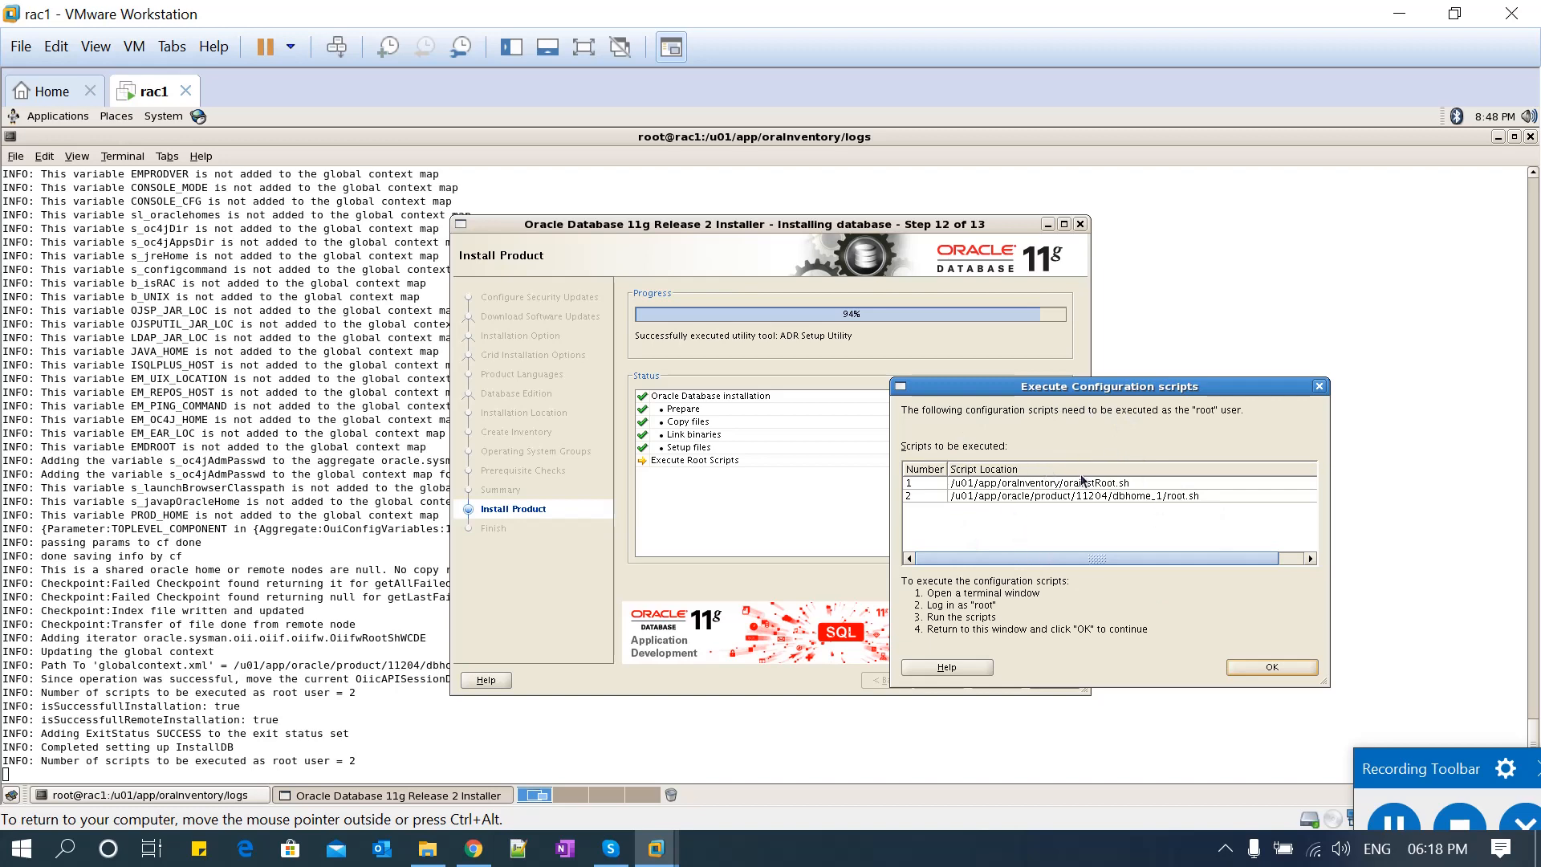
pyautogui.click(1010, 486)
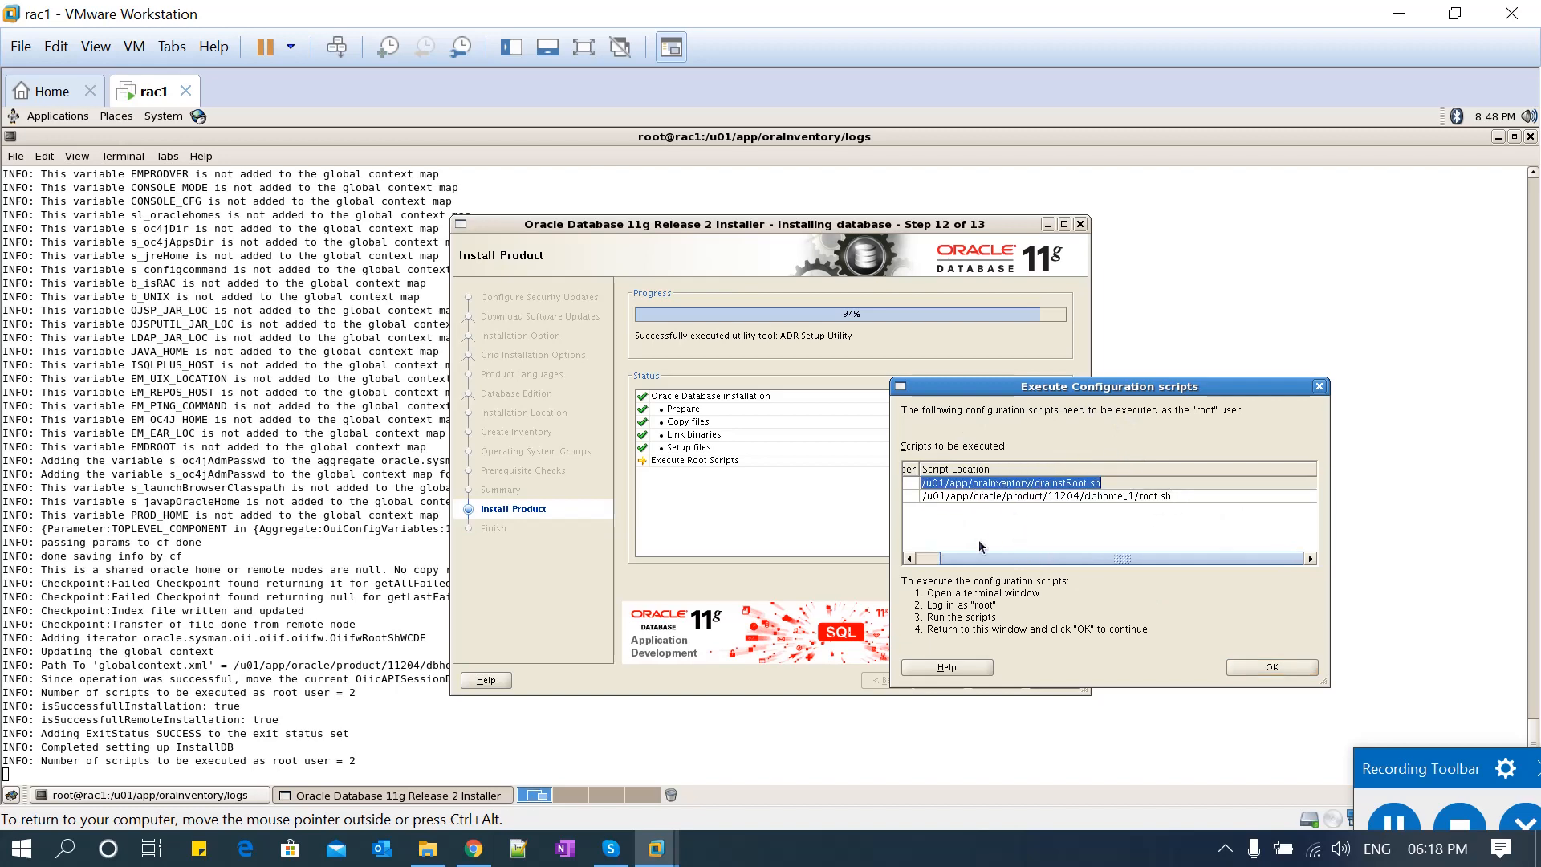
pyautogui.click(930, 558)
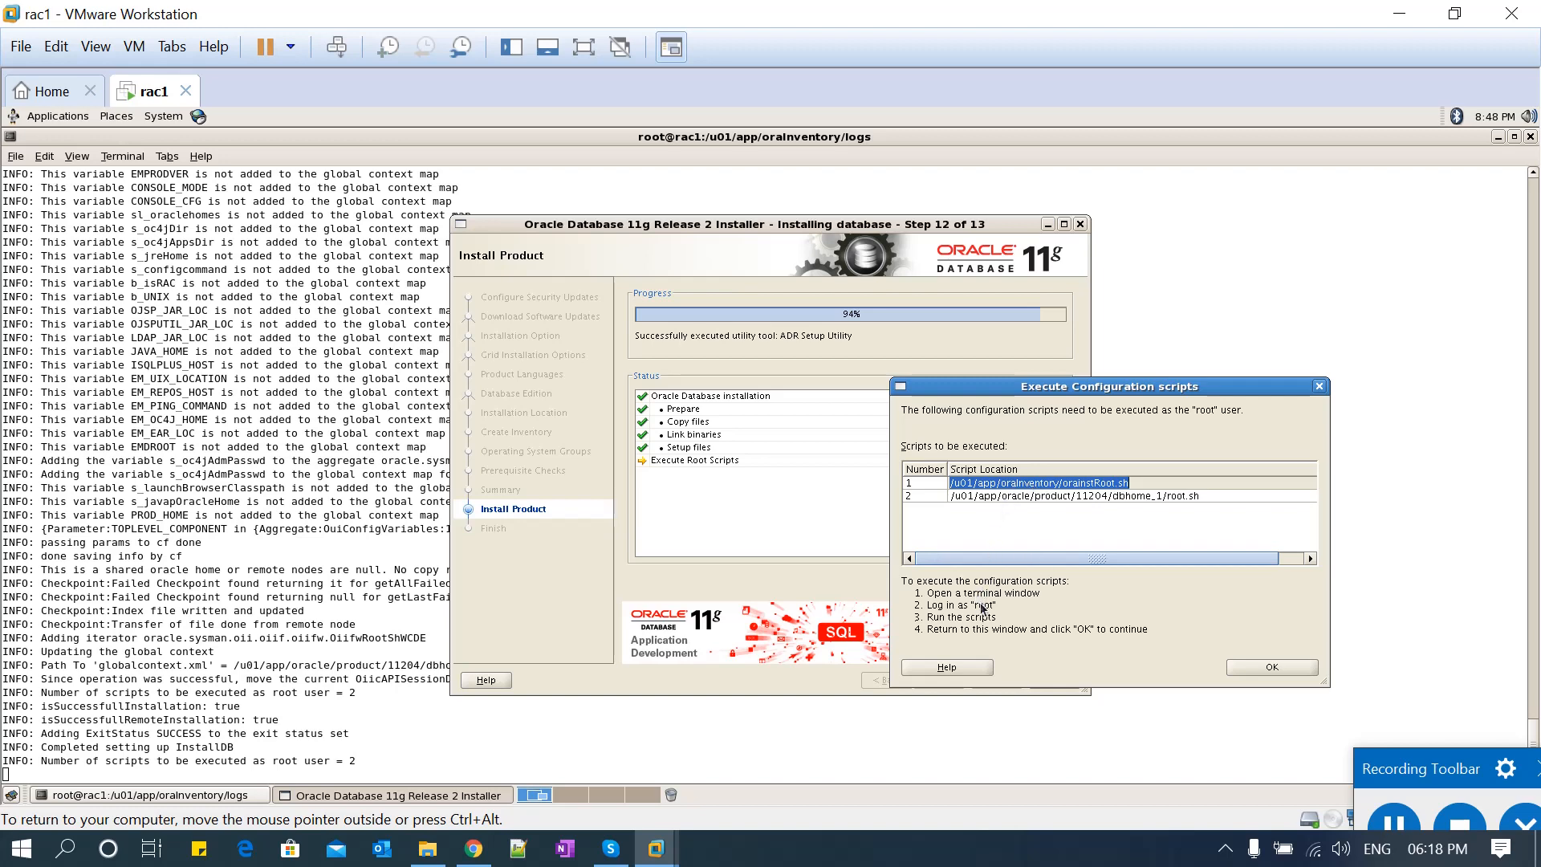
pyautogui.doubleClick(1042, 483)
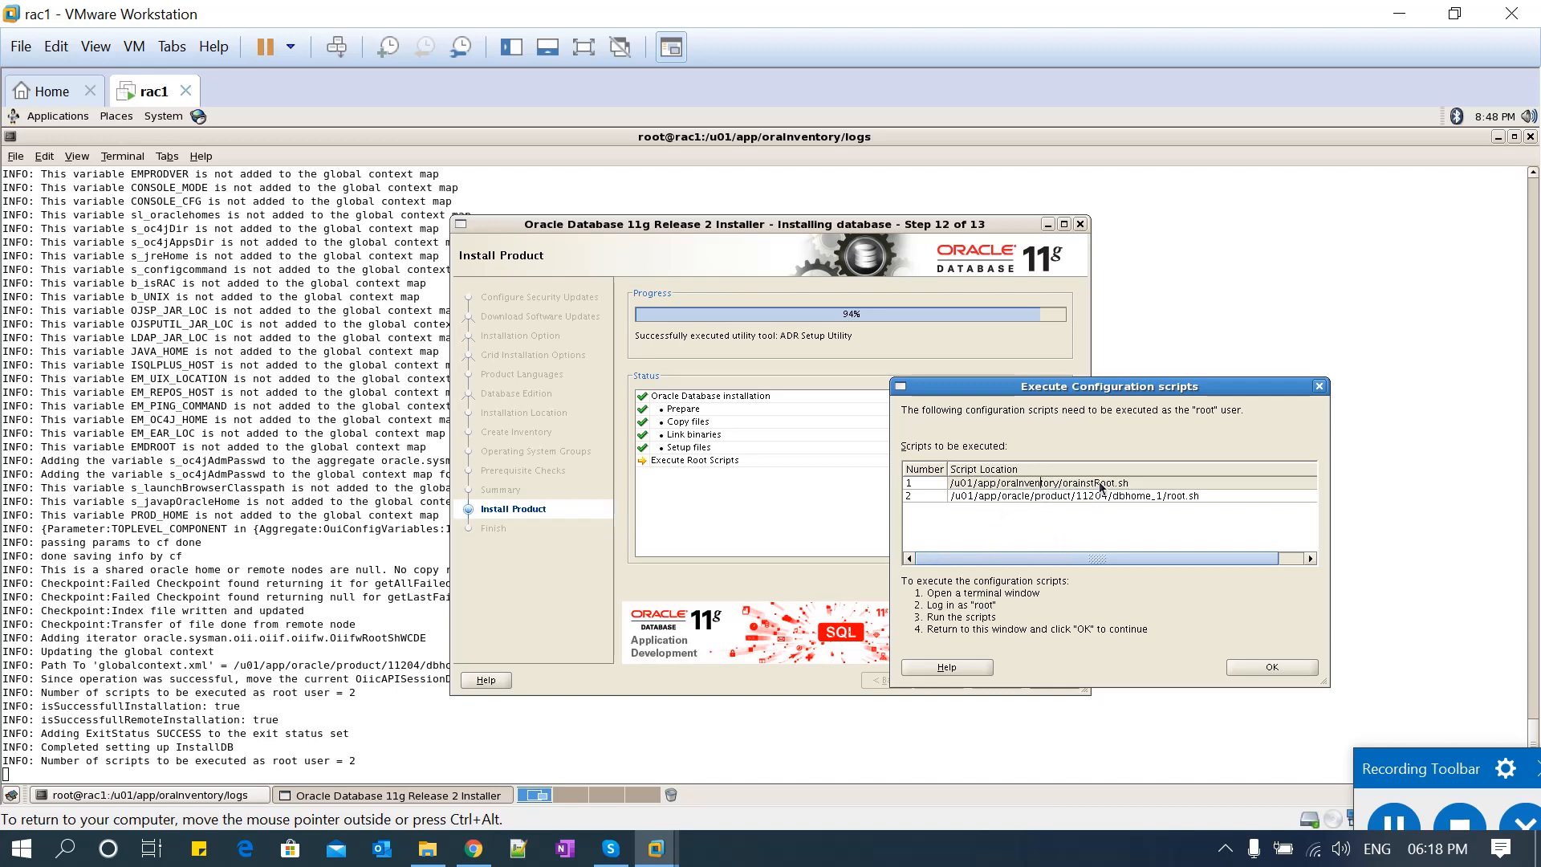
pyautogui.moveTo(1118, 486); pyautogui.dragTo(955, 489)
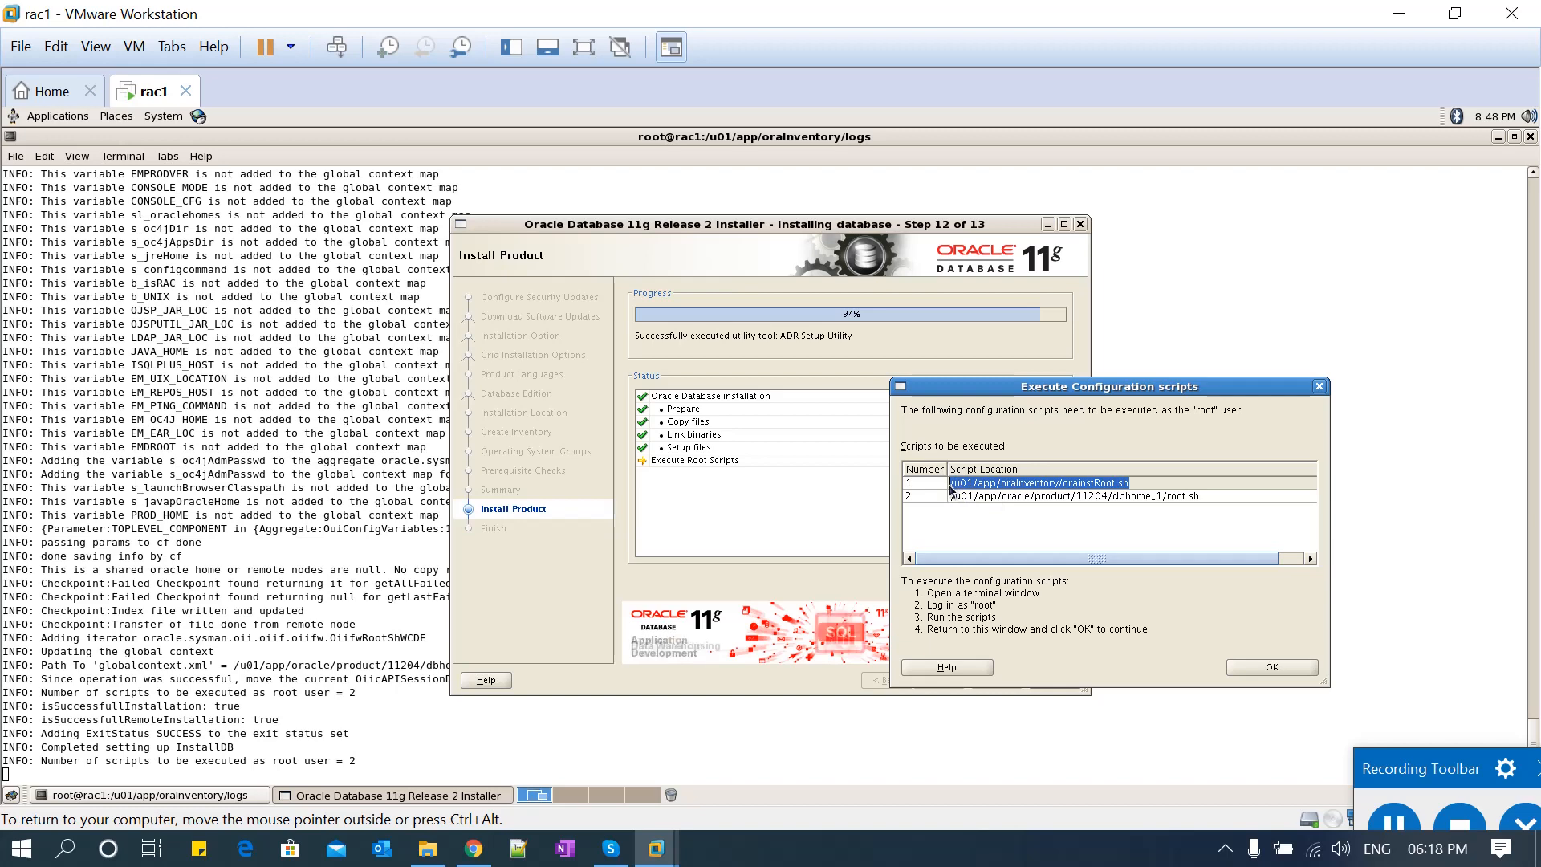
# Return to the terminal, interrupt the log output and rerun tail -100f on the installActions log.
pyautogui.click(226, 666)
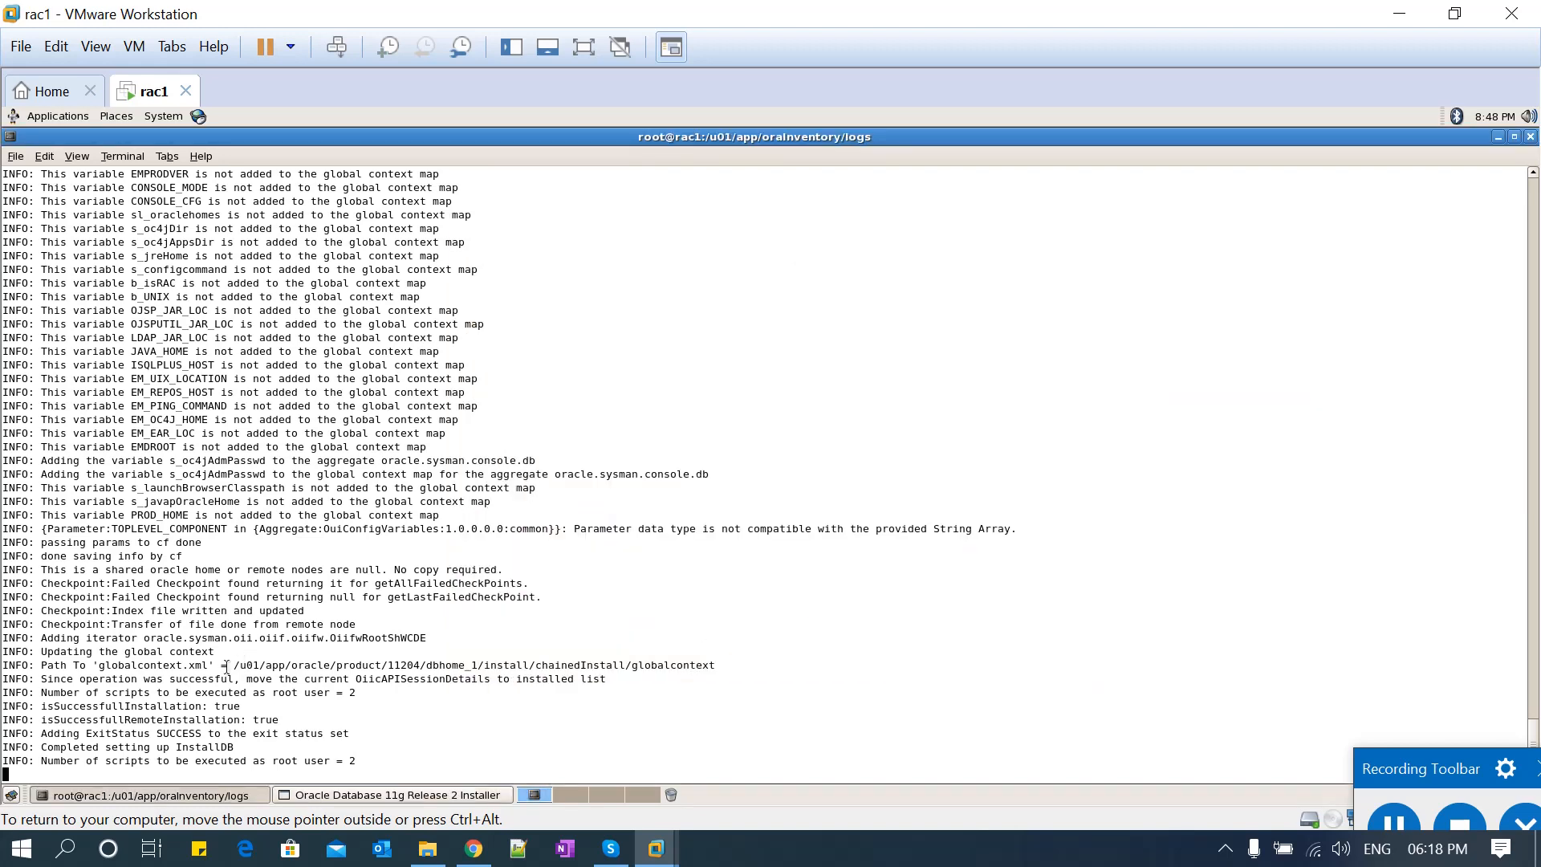
pyautogui.hotkey('ctrl', 'c')
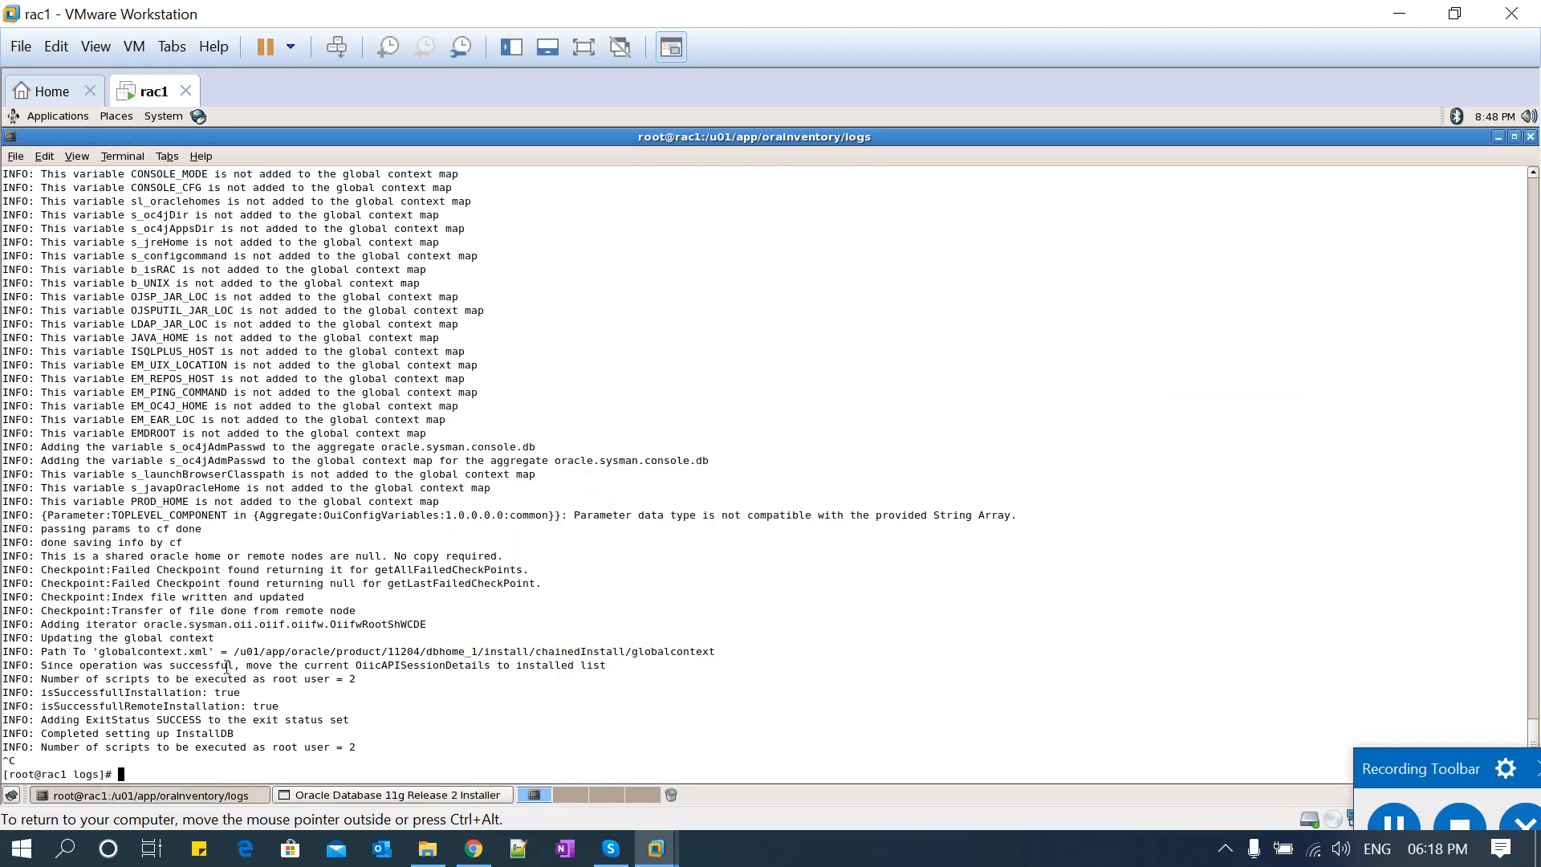
pyautogui.press('Up')
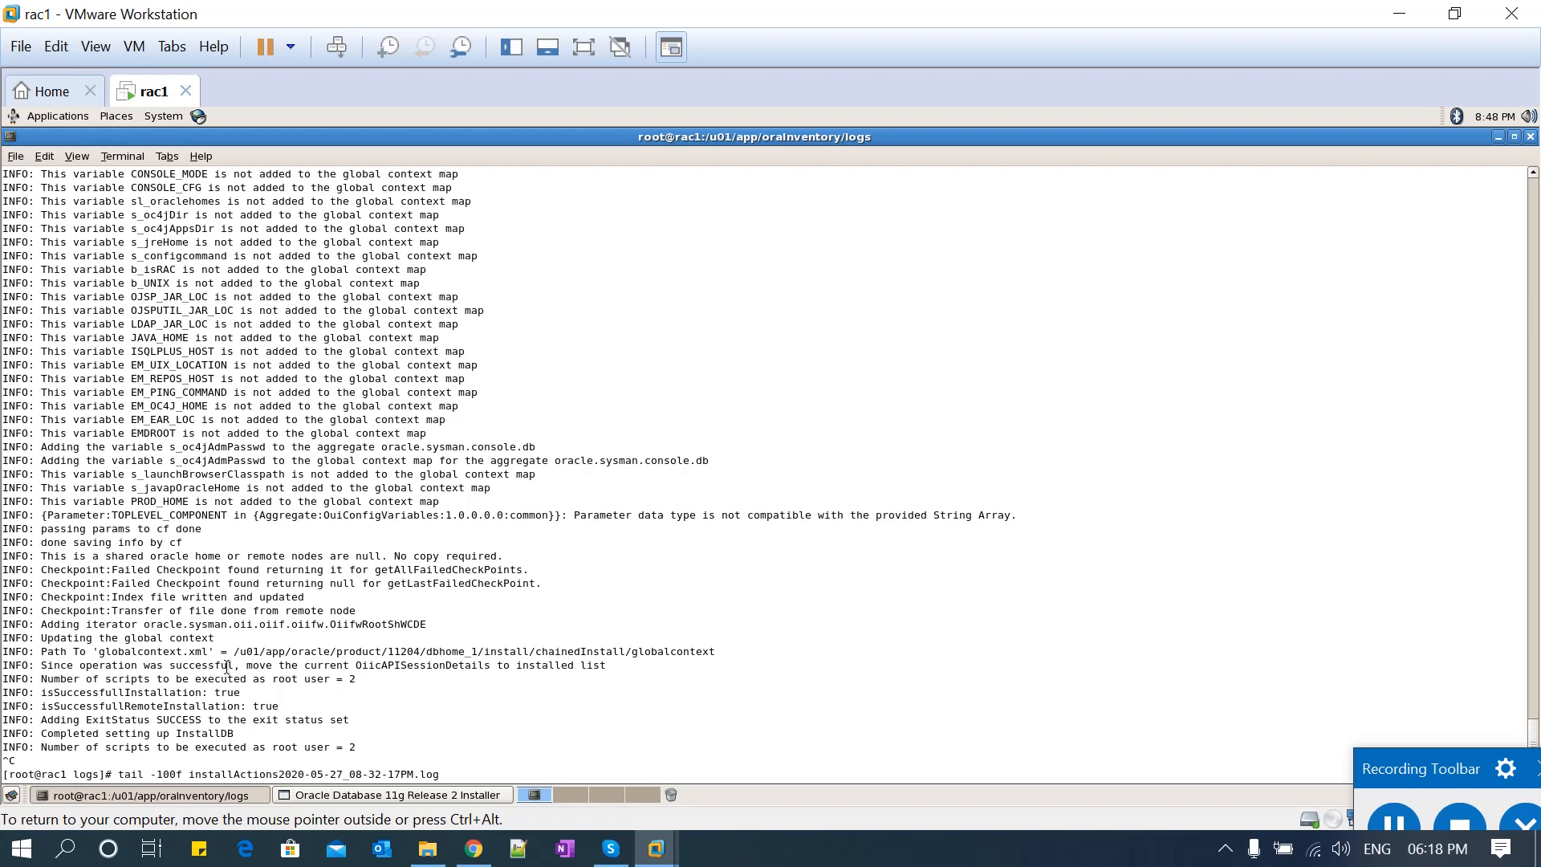
pyautogui.press('Return')
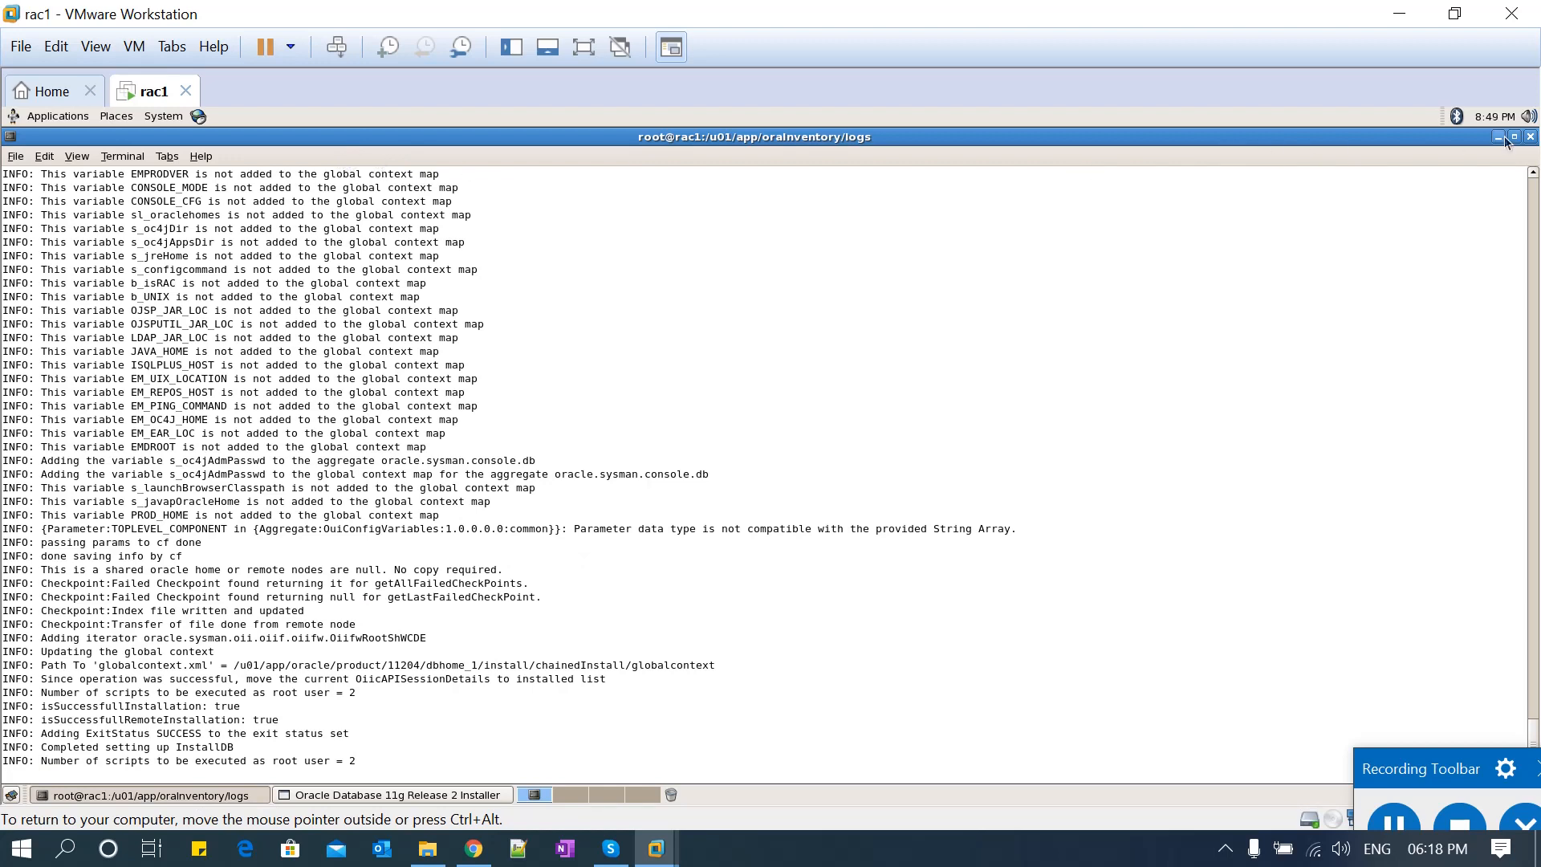
# Open a second root terminal window, move it over the running log and widen it.
pyautogui.click(16, 157)
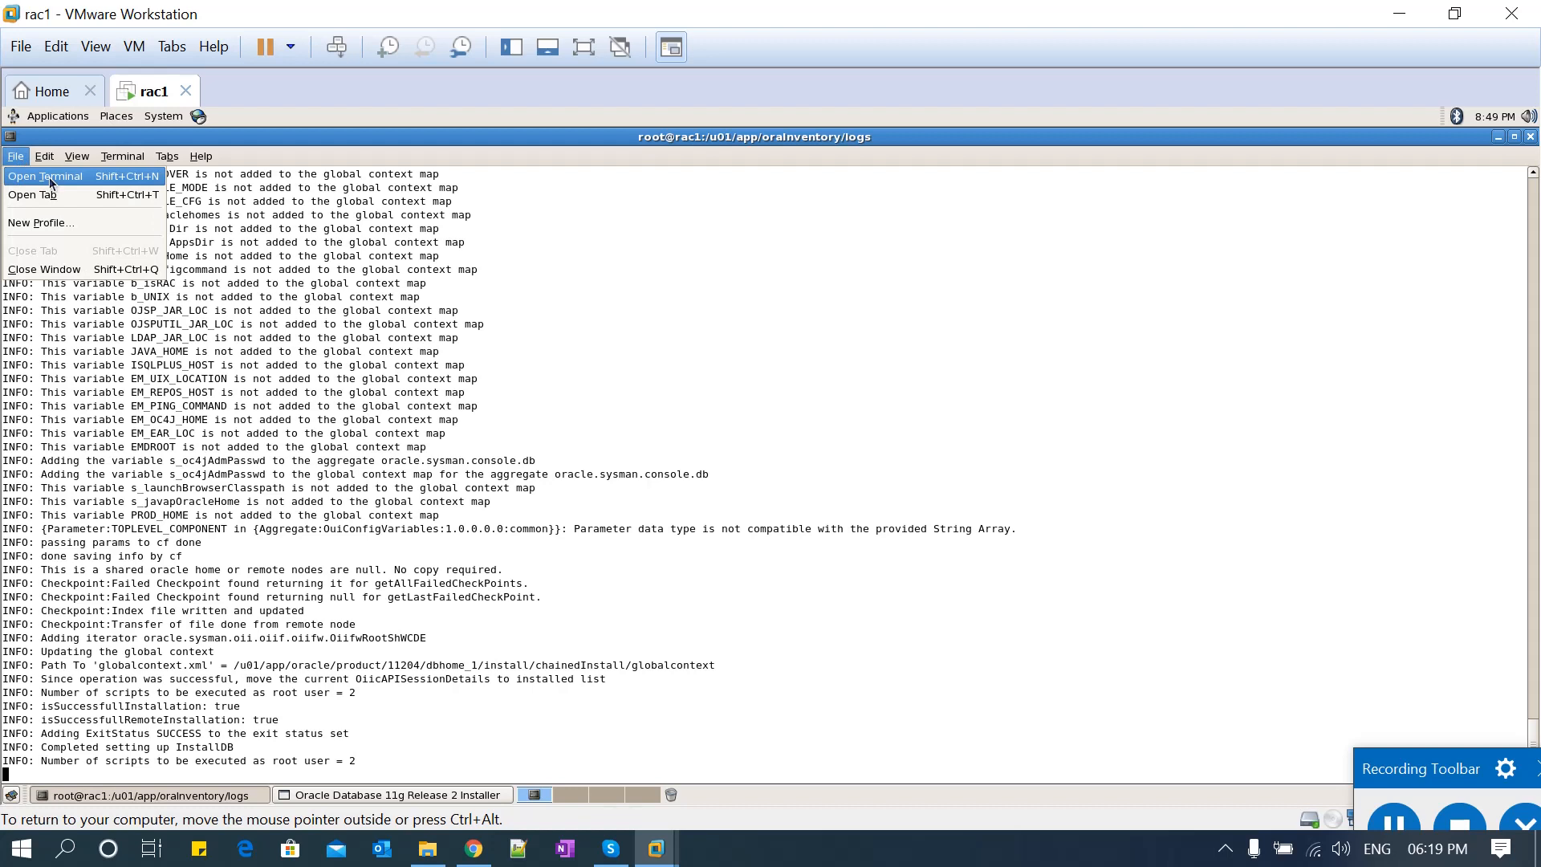
pyautogui.click(50, 179)
pyautogui.moveTo(305, 160); pyautogui.dragTo(998, 212)
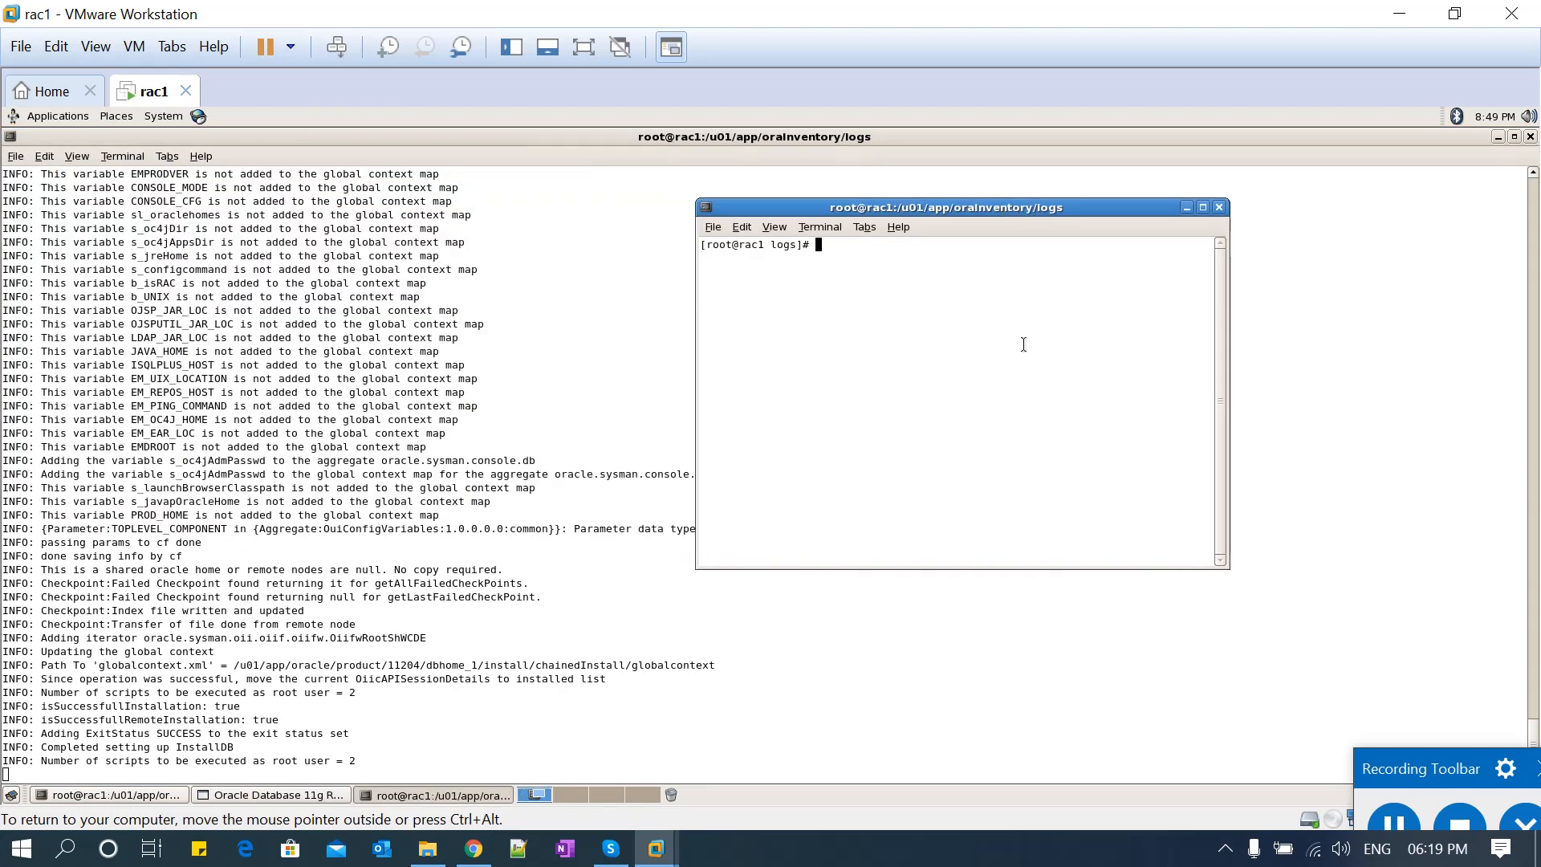
pyautogui.moveTo(1236, 368); pyautogui.dragTo(1309, 368)
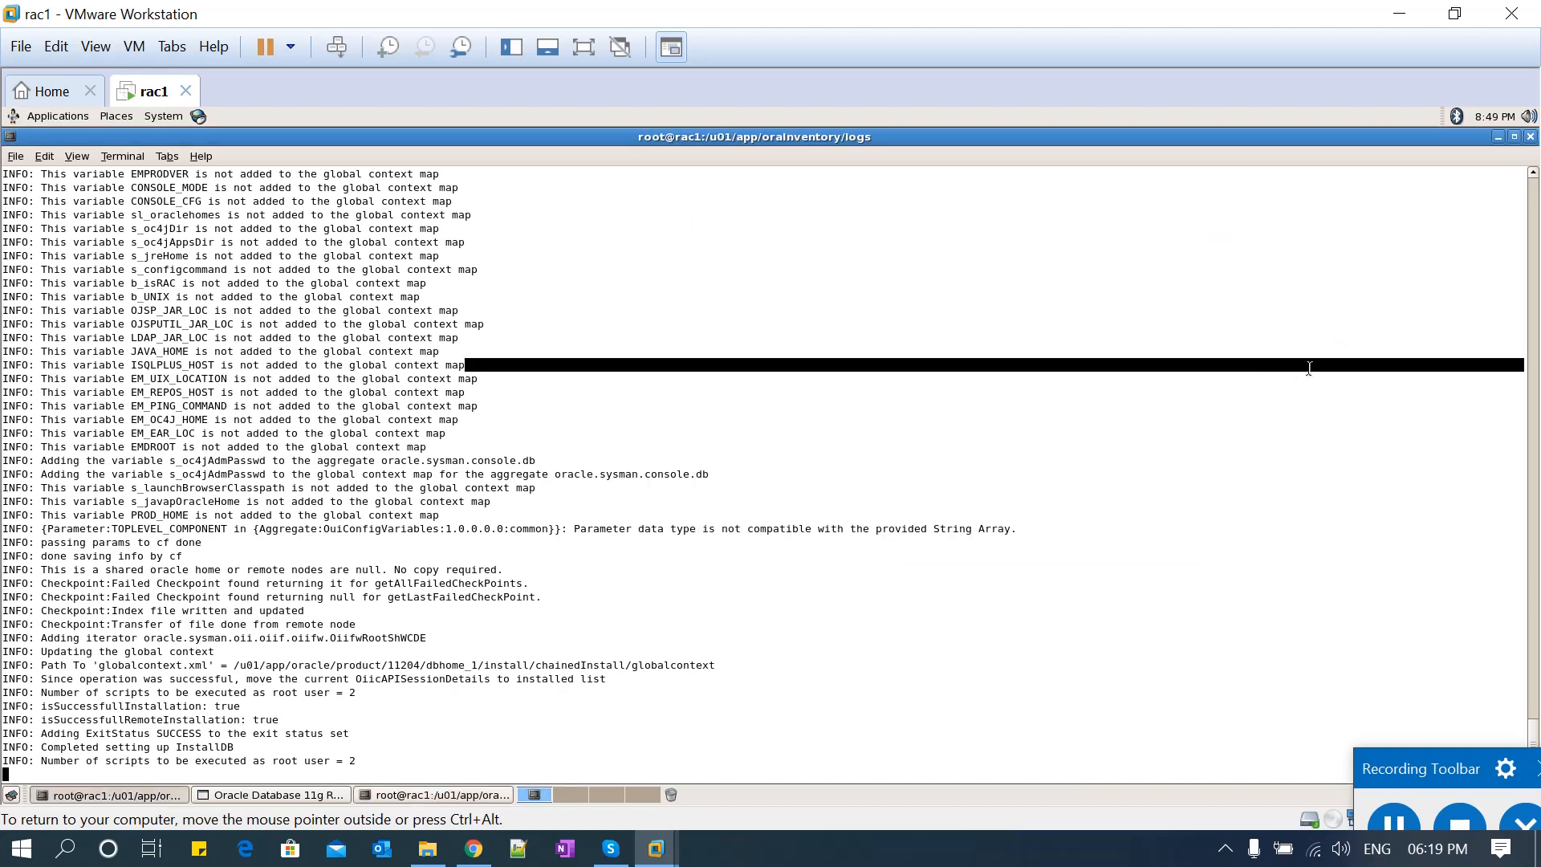
pyautogui.hotkey('alt', 'Tab')
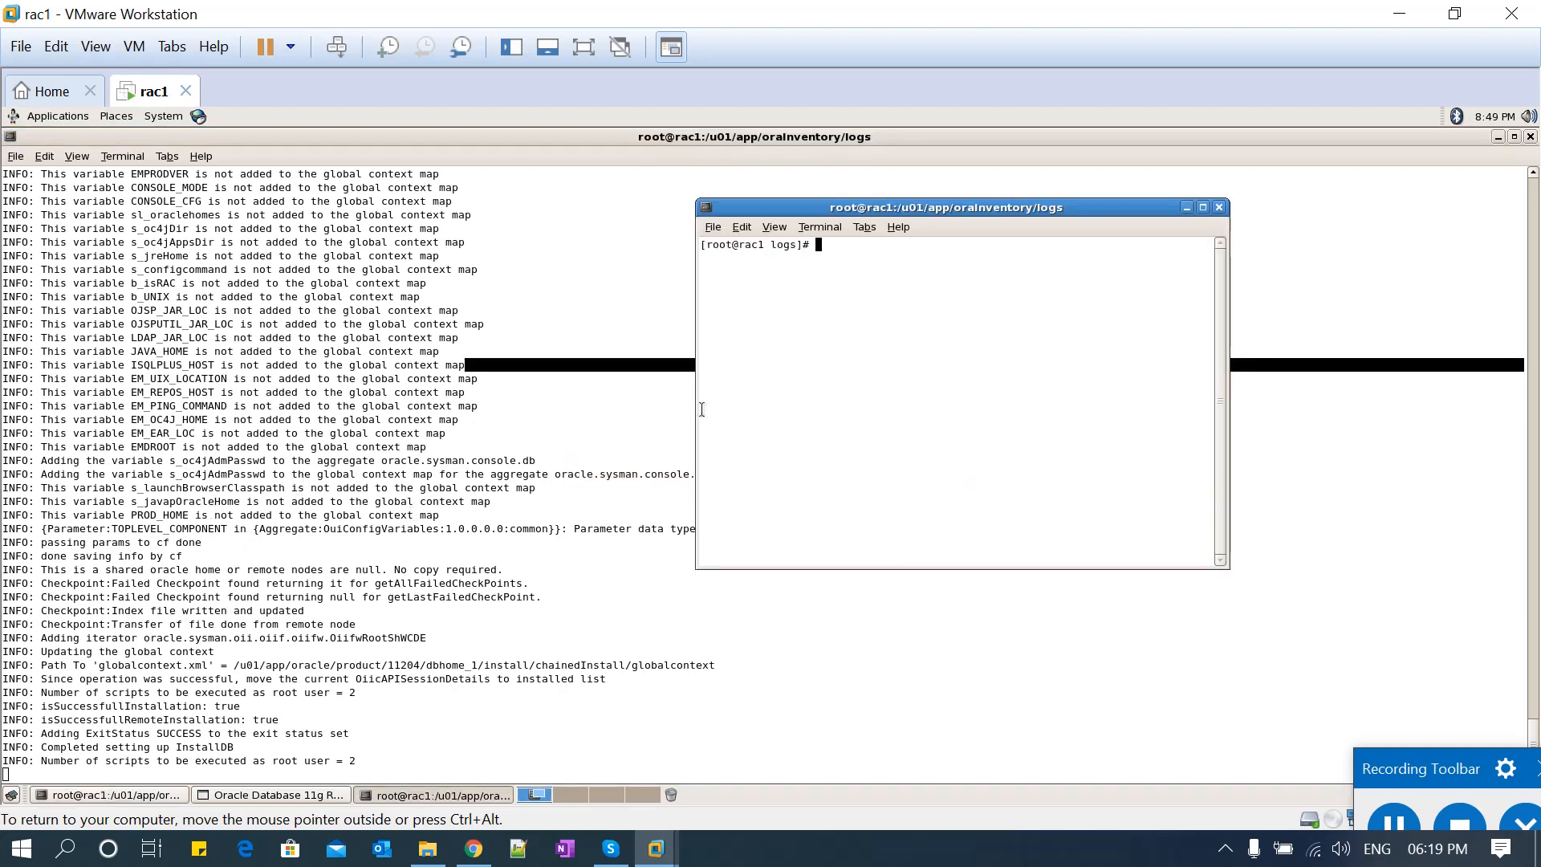
pyautogui.moveTo(697, 409); pyautogui.dragTo(467, 405)
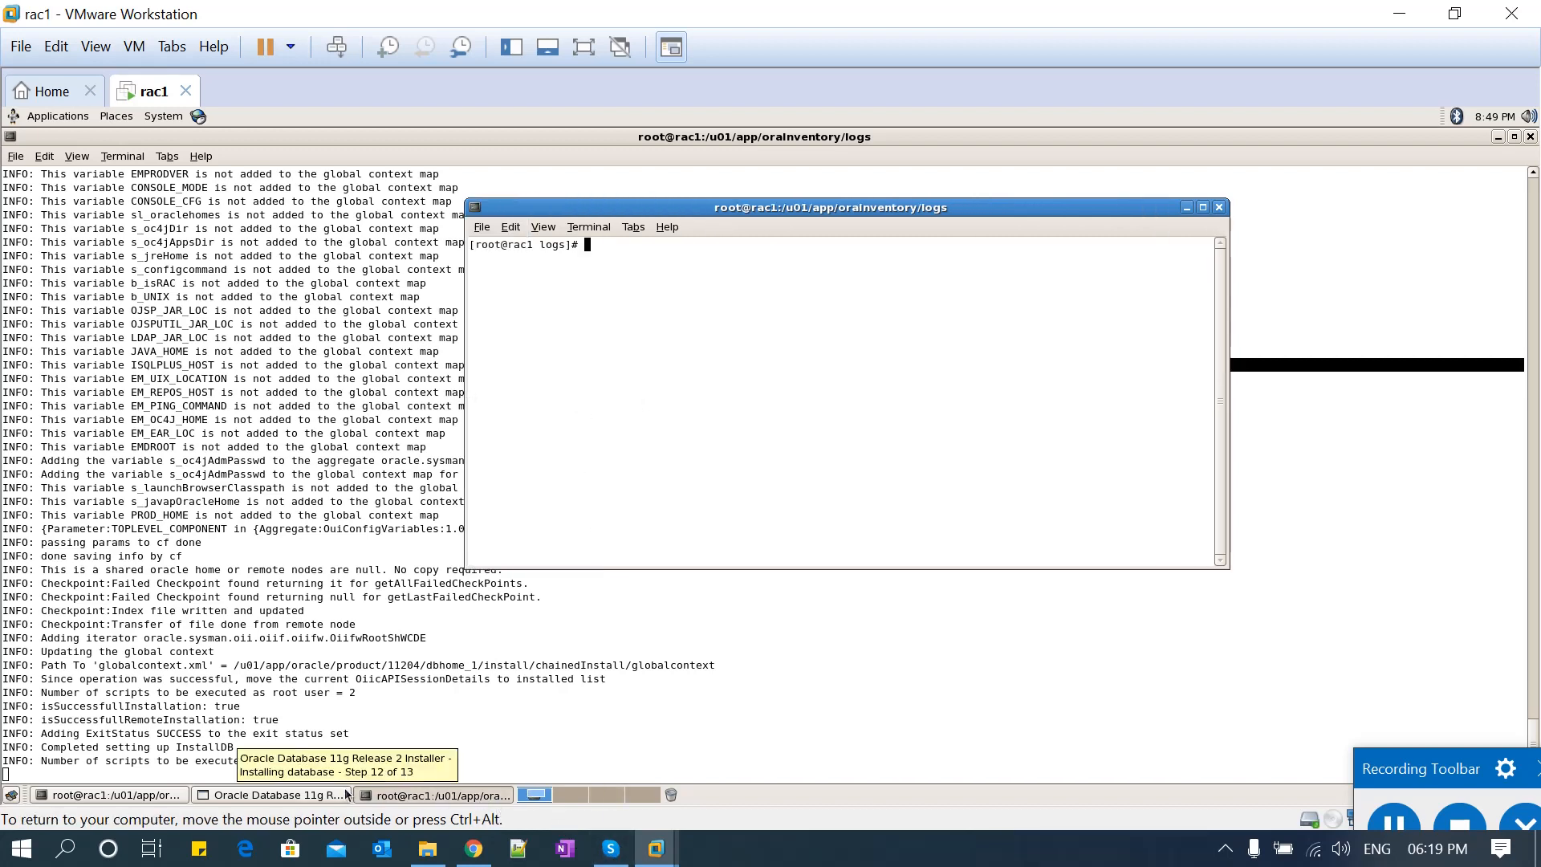
# Copy the first script path from the Execute Configuration scripts dialog and run /u01/app/oraInventory/orainstRoot.sh in the new terminal.
pyautogui.click(335, 797)
pyautogui.tripleClick(1102, 482)
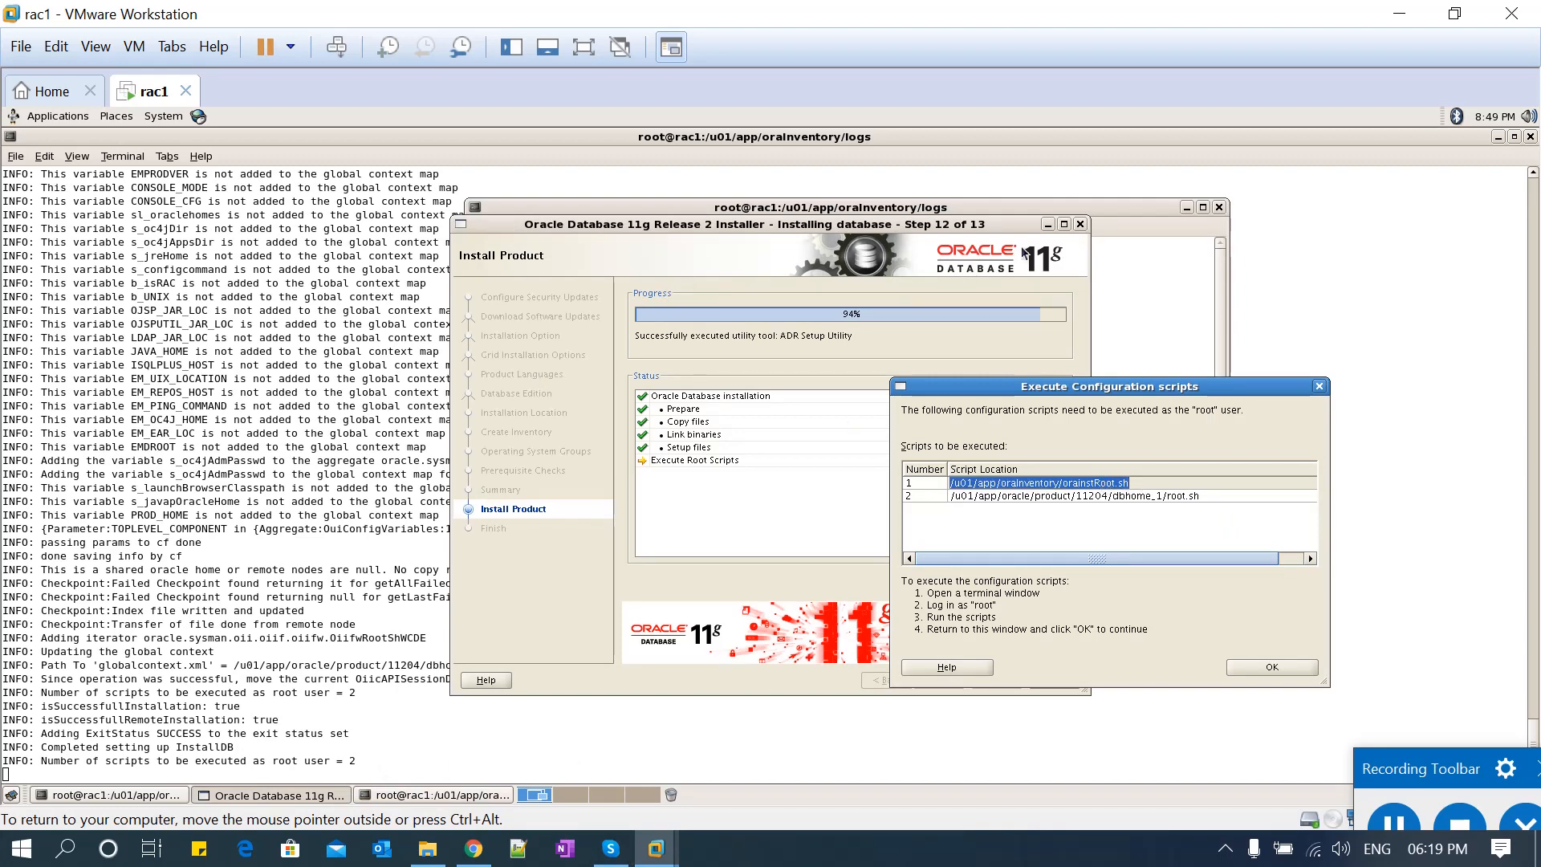
pyautogui.click(1047, 225)
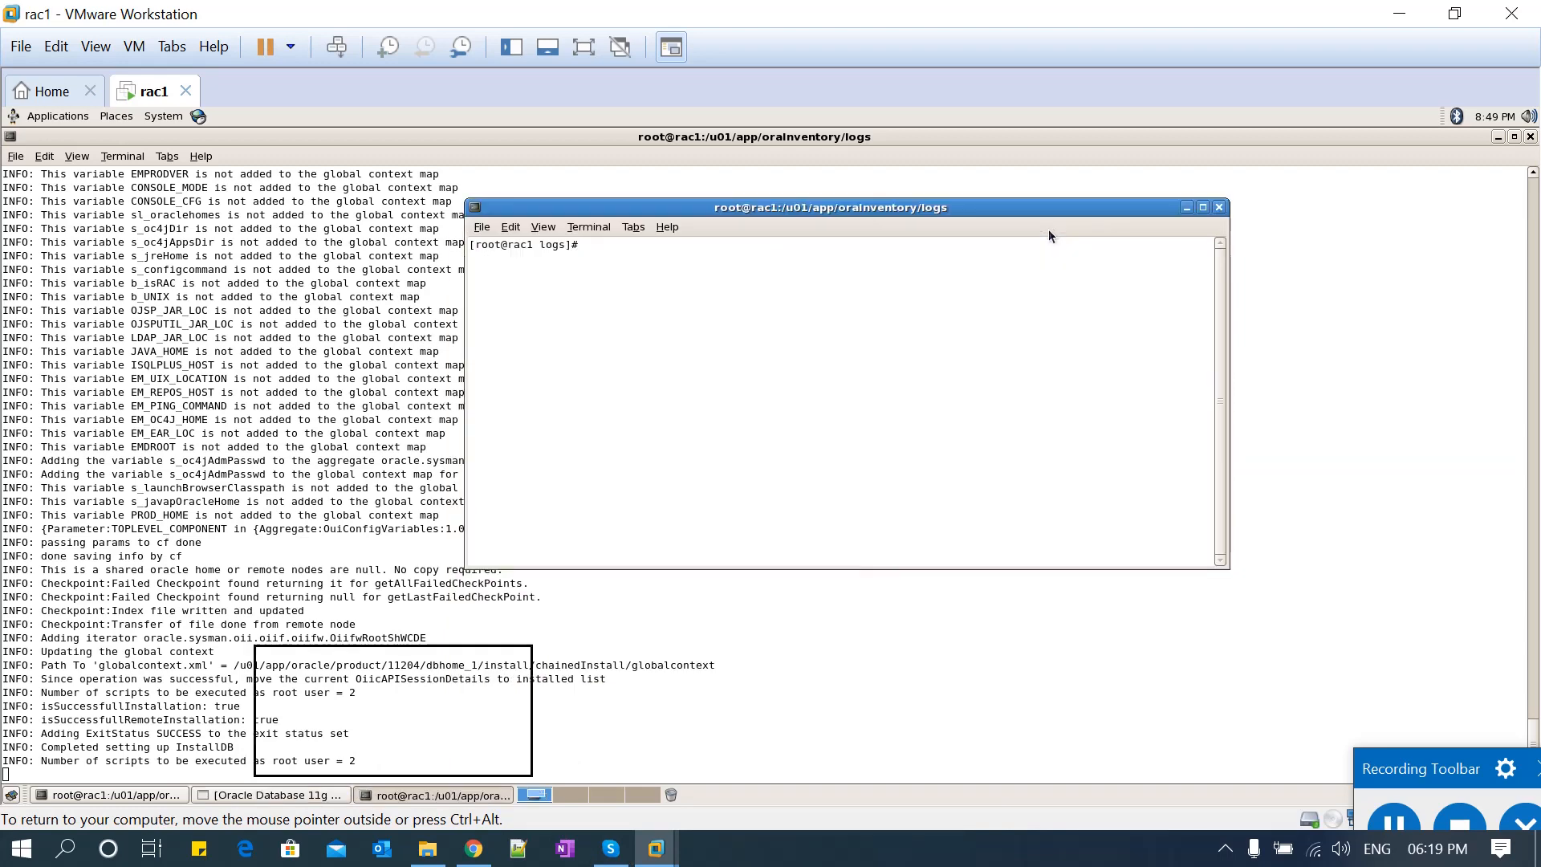
pyautogui.middleClick(1046, 284)
pyautogui.press('Return')
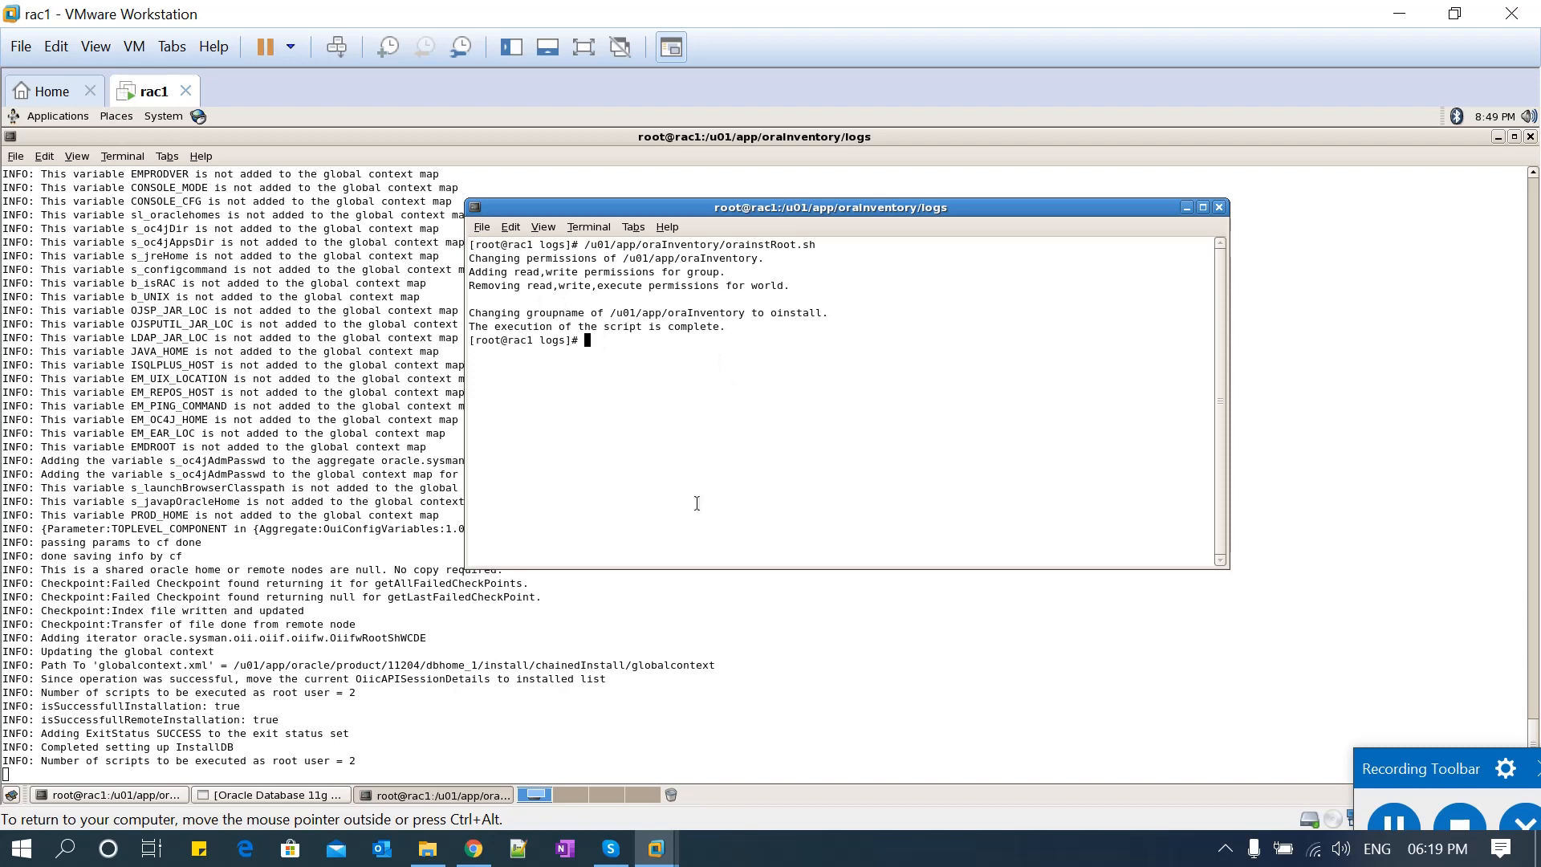
# Run /u01/app/oracle/product/11204/dbhome_1/root.sh in the second terminal and accept the default local bin directory /usr/local/bin.
pyautogui.click(309, 795)
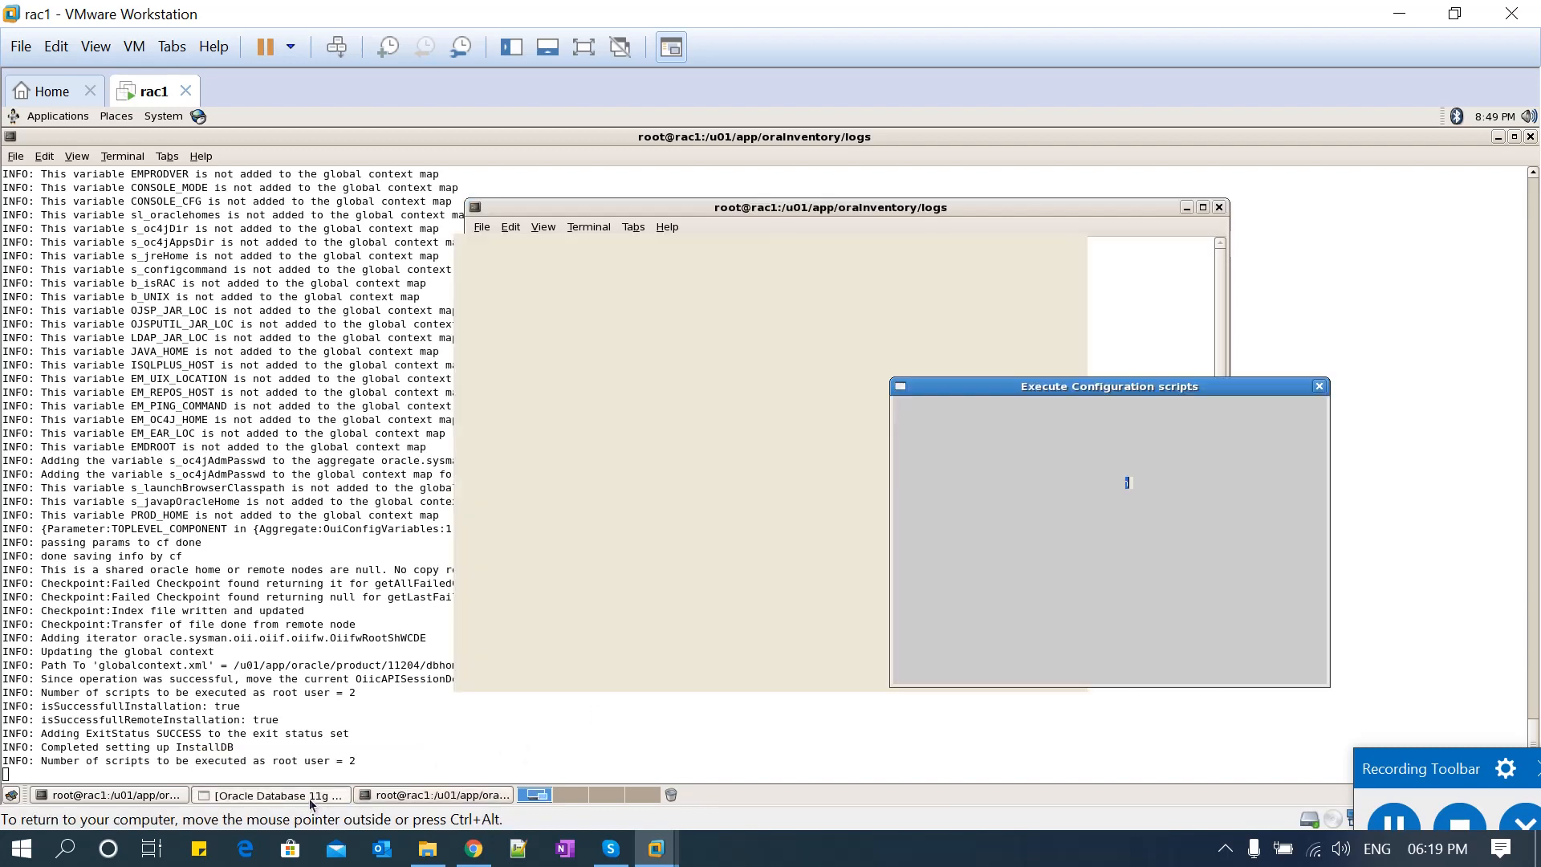
pyautogui.click(1133, 496)
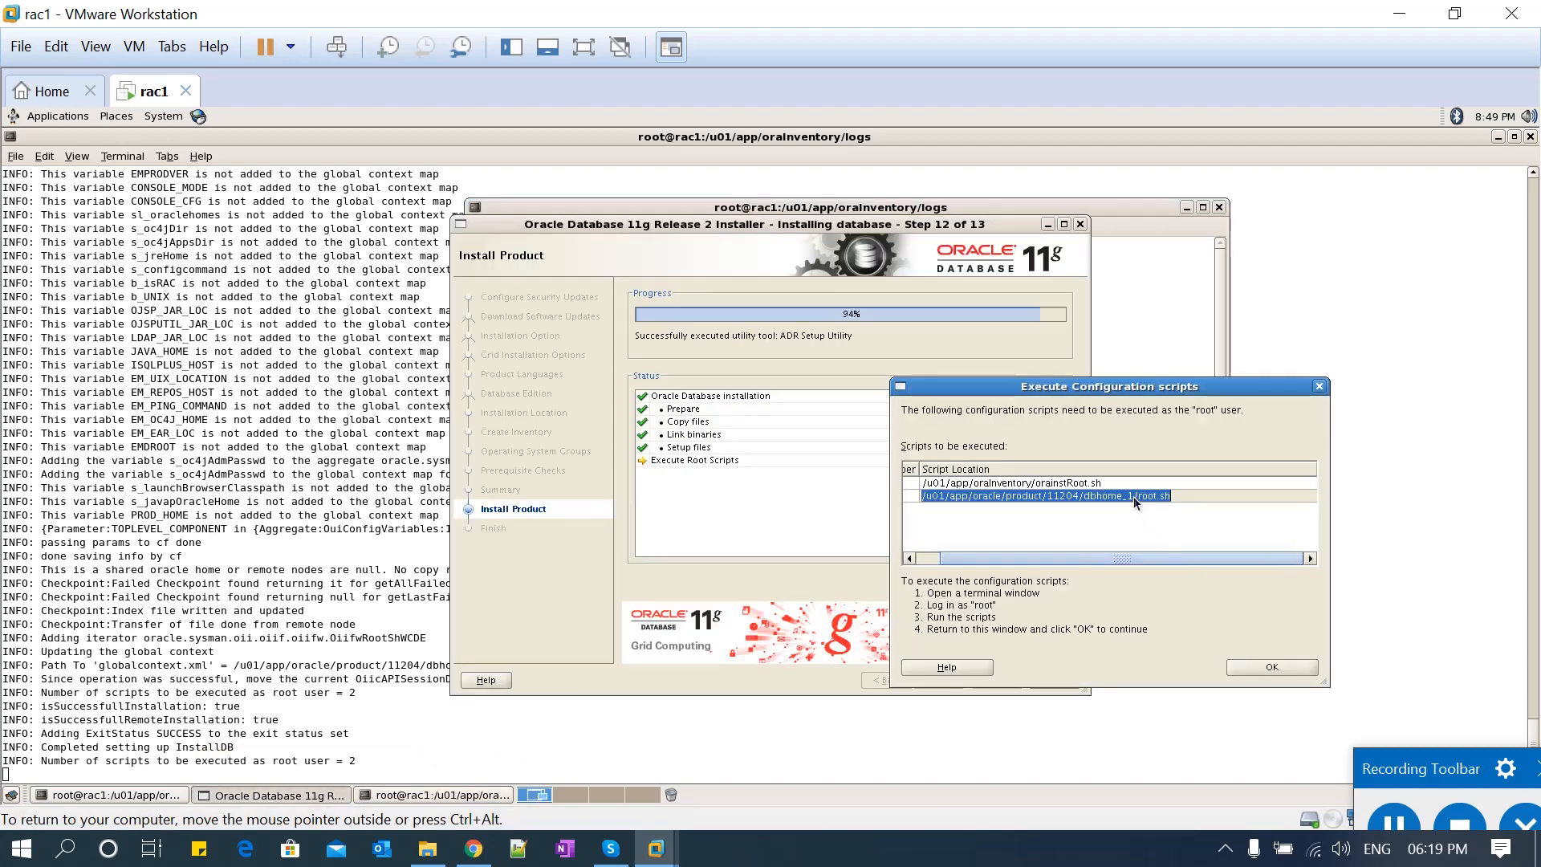
pyautogui.click(1117, 318)
pyautogui.hotkey('ctrl', 'shift', 'v')
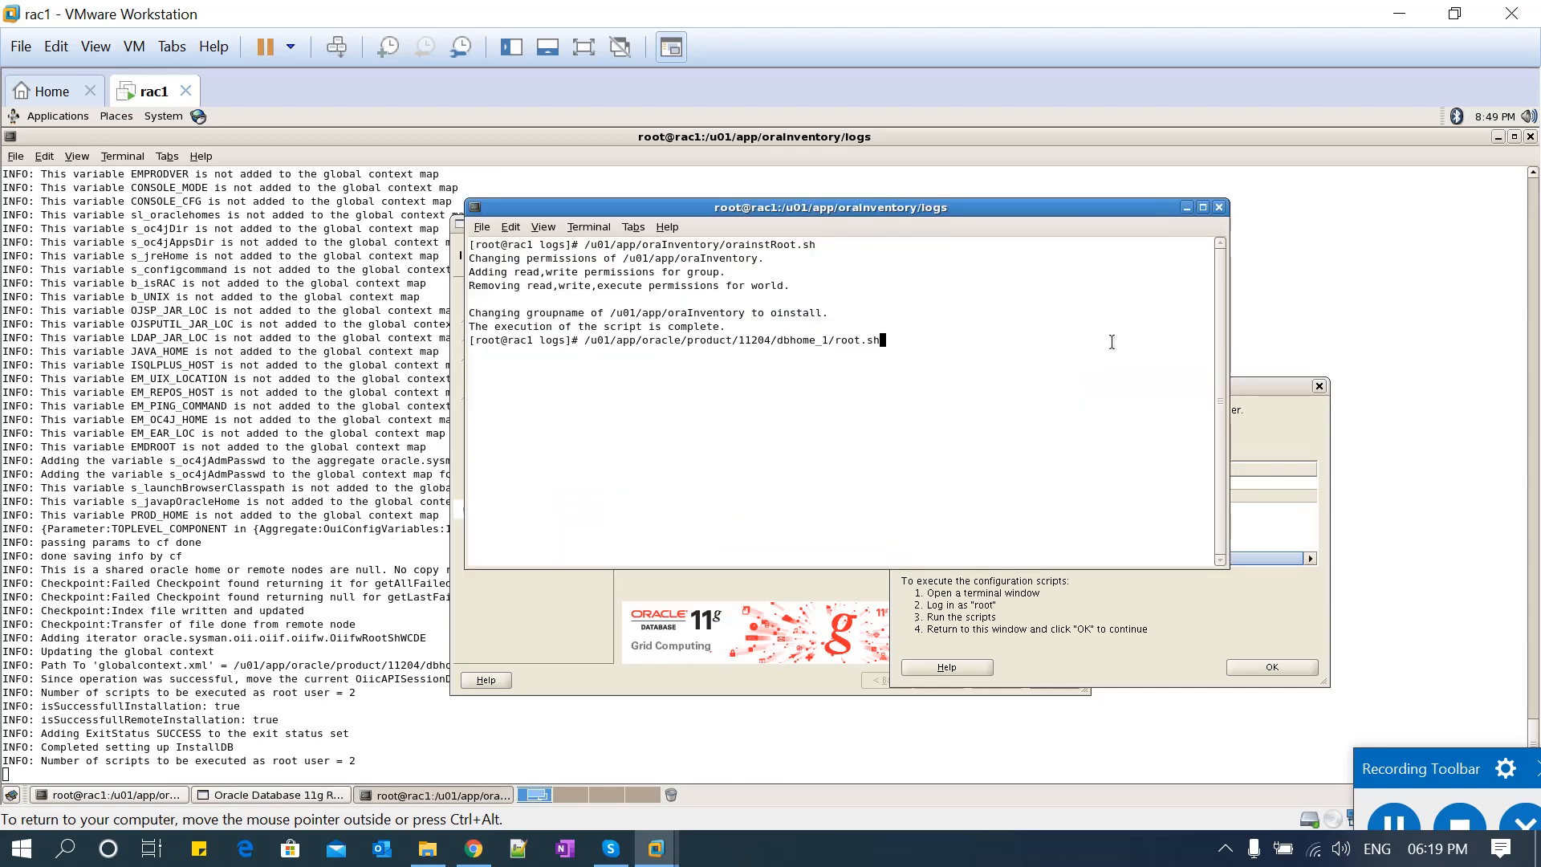
pyautogui.press('Return')
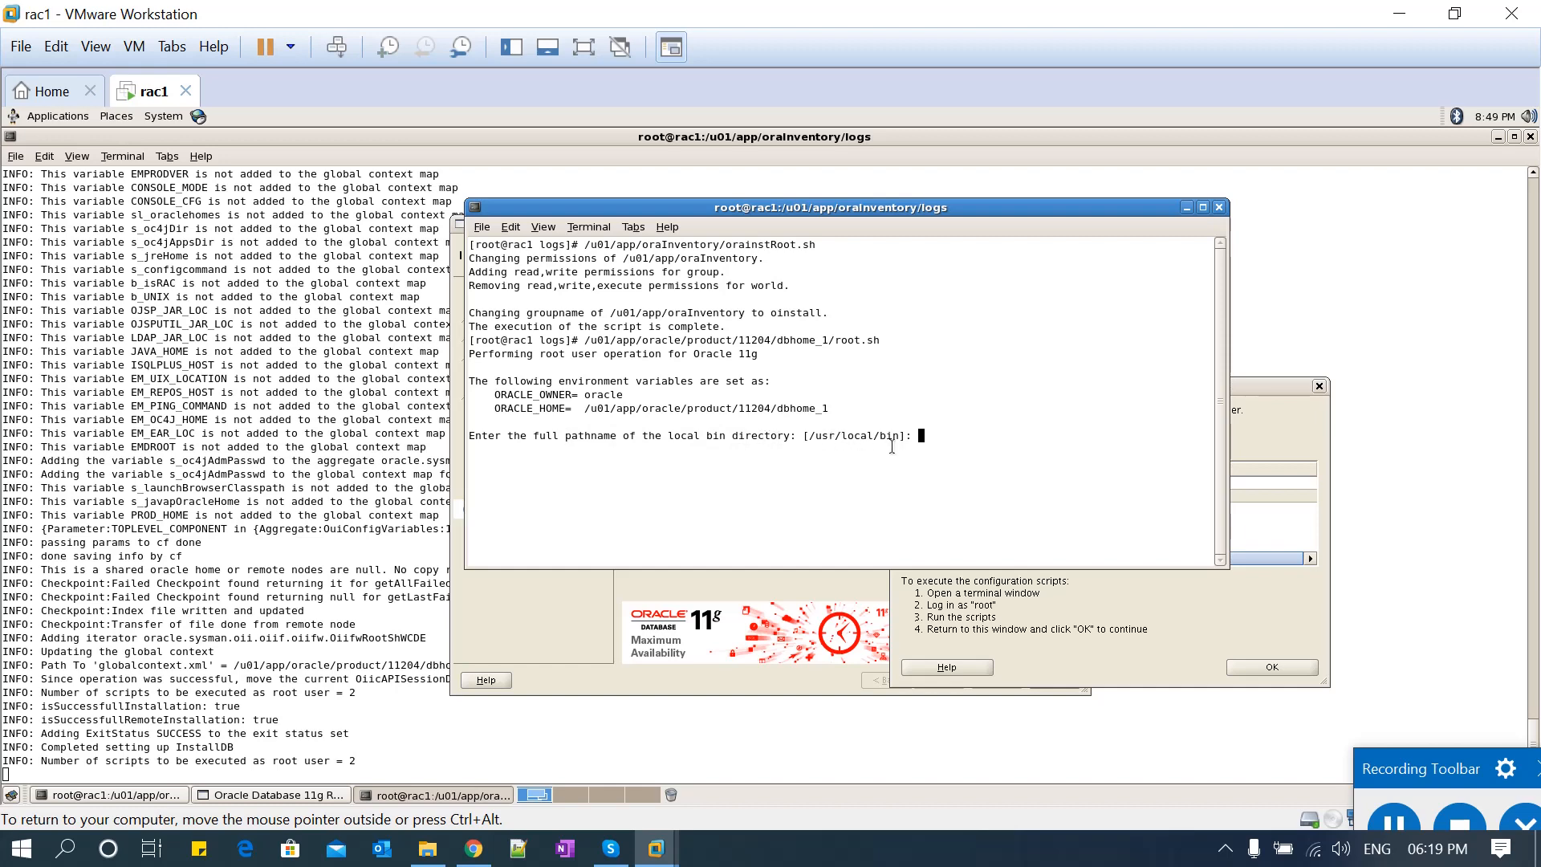
pyautogui.press('Return')
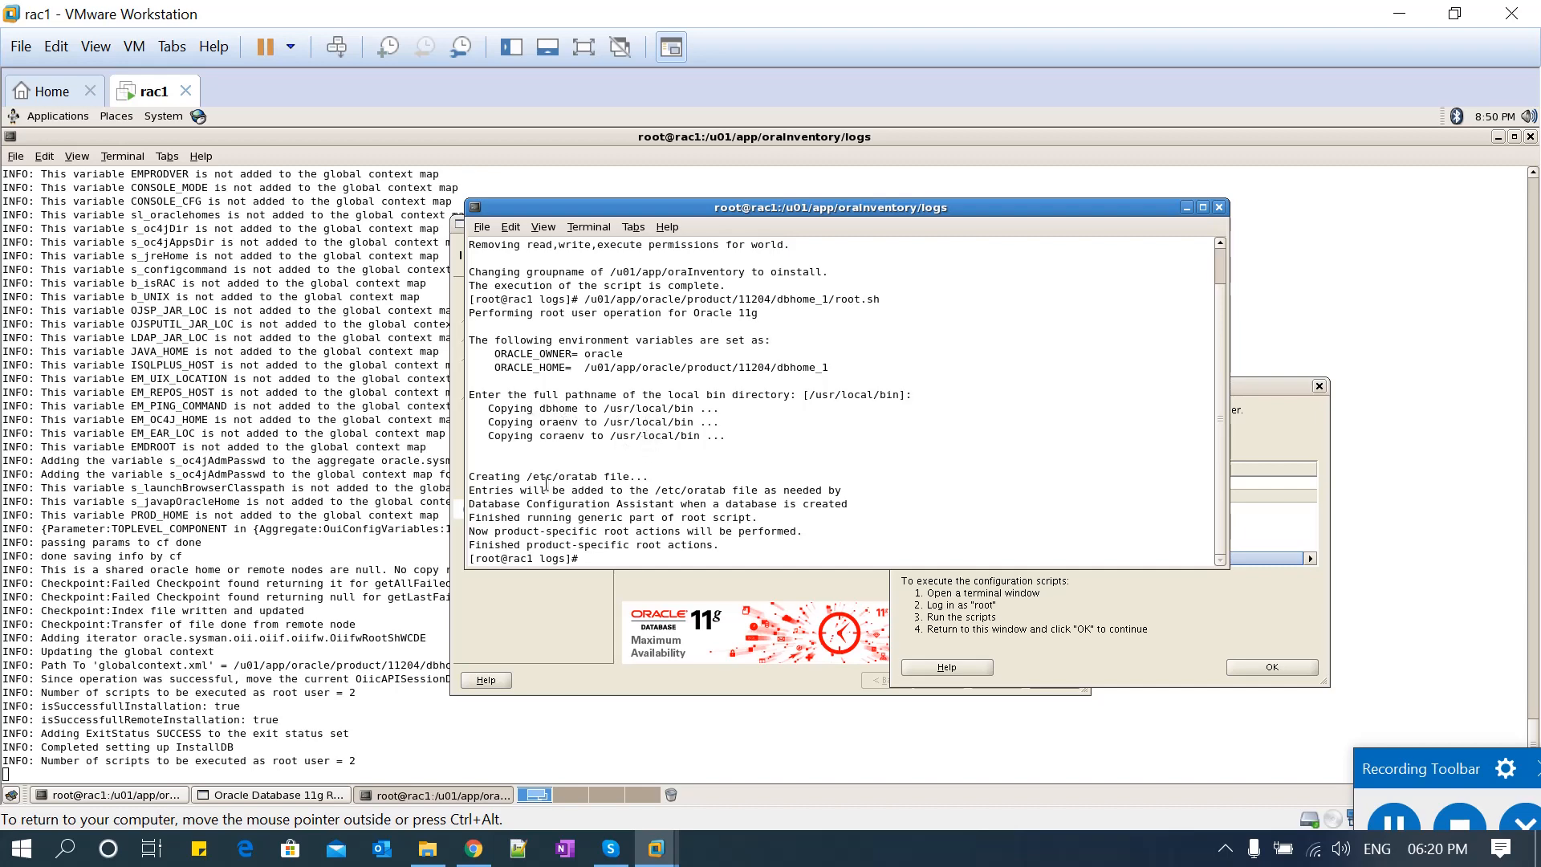
# Review the root.sh output lines about creating the /etc/oratab file and adding its entries.
pyautogui.moveTo(494, 476); pyautogui.dragTo(628, 473)
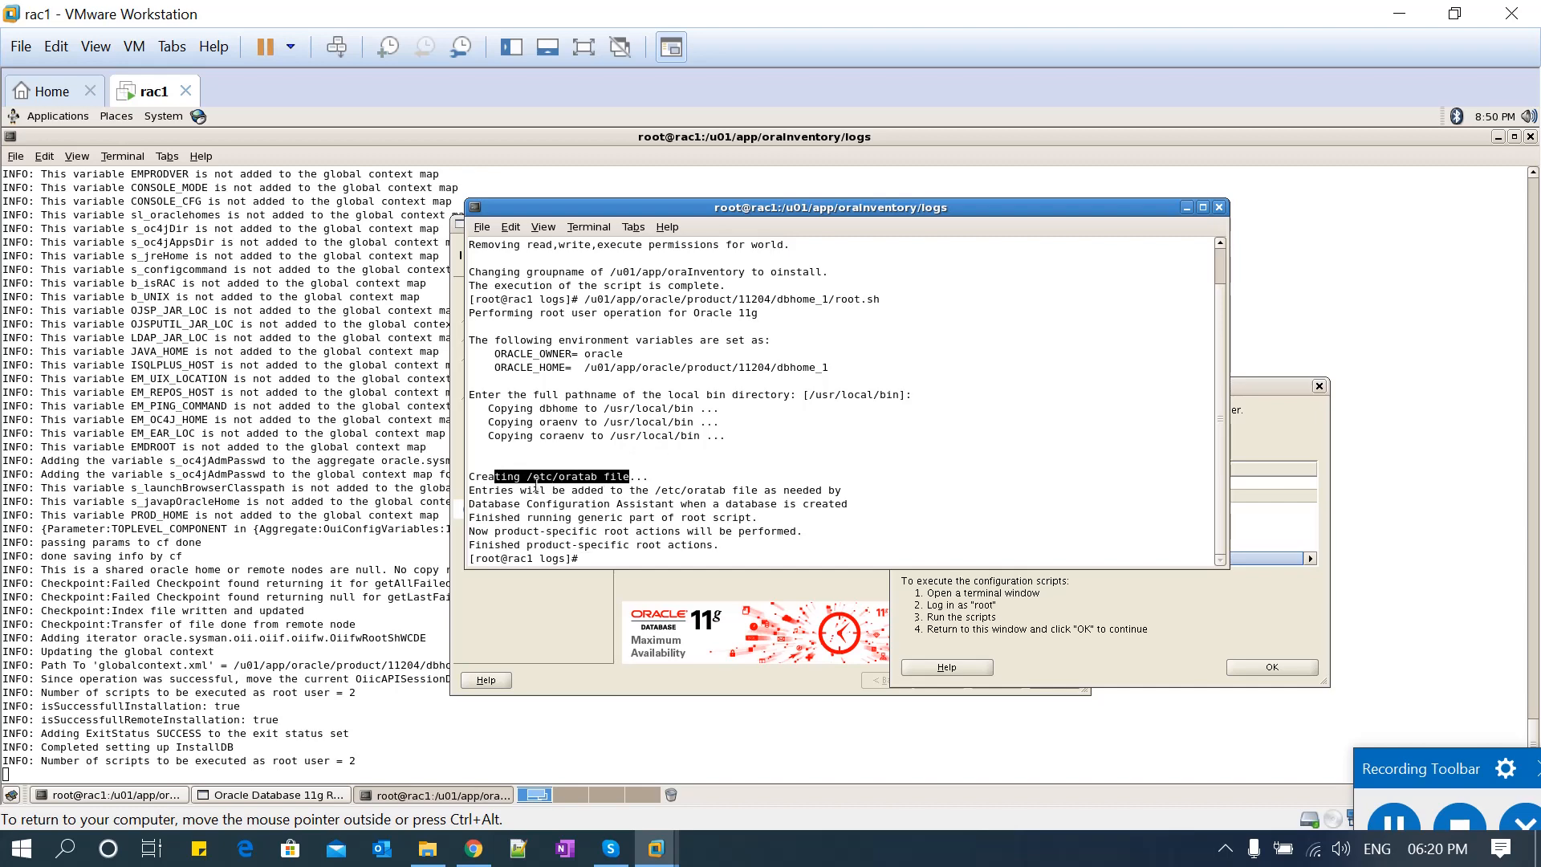
pyautogui.moveTo(488, 490); pyautogui.dragTo(816, 484)
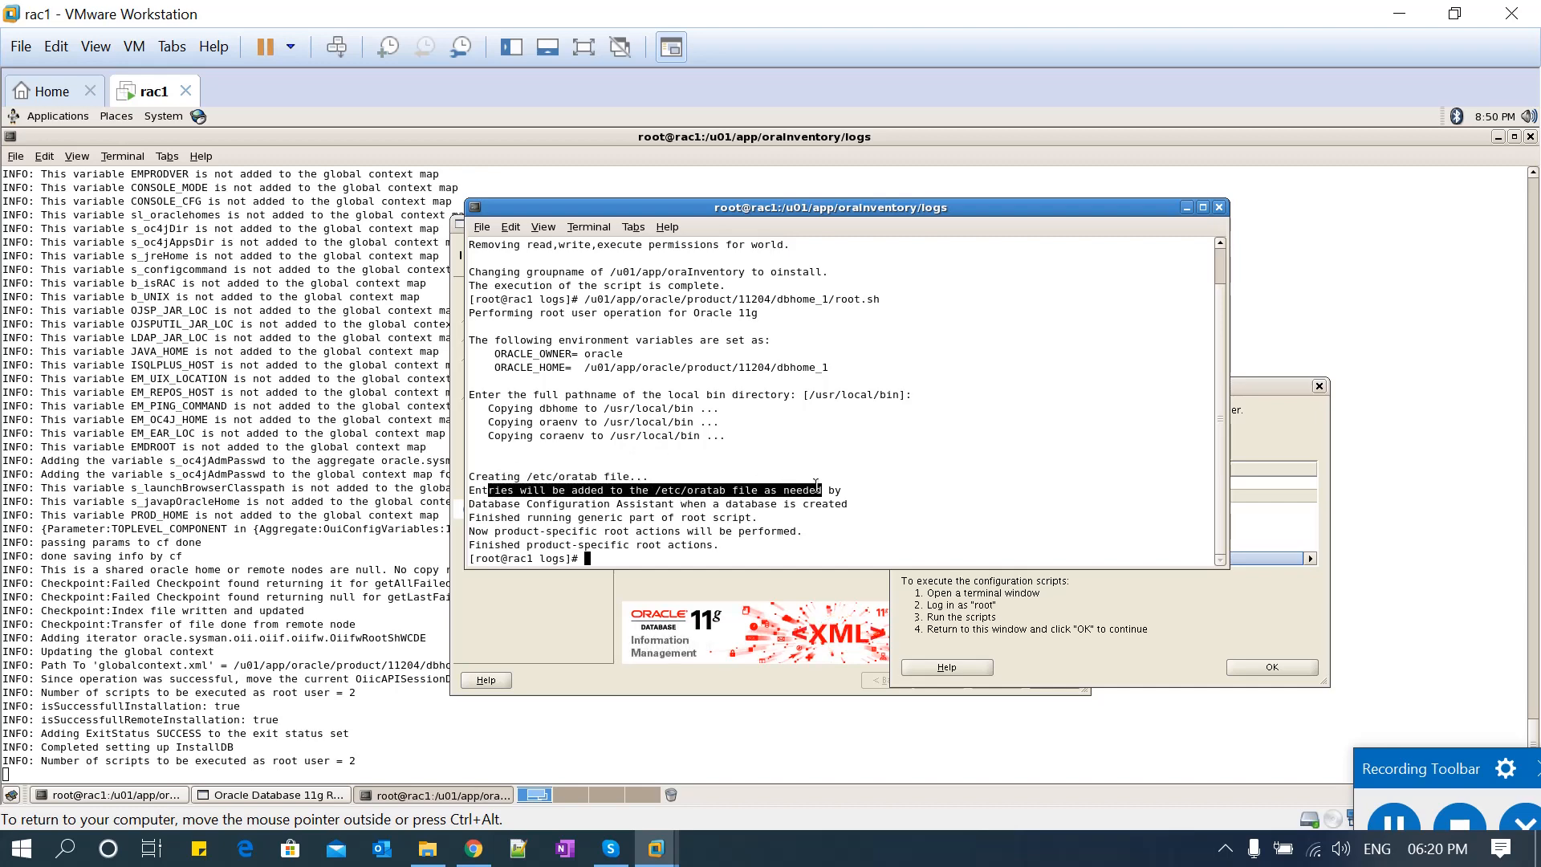
pyautogui.click(812, 499)
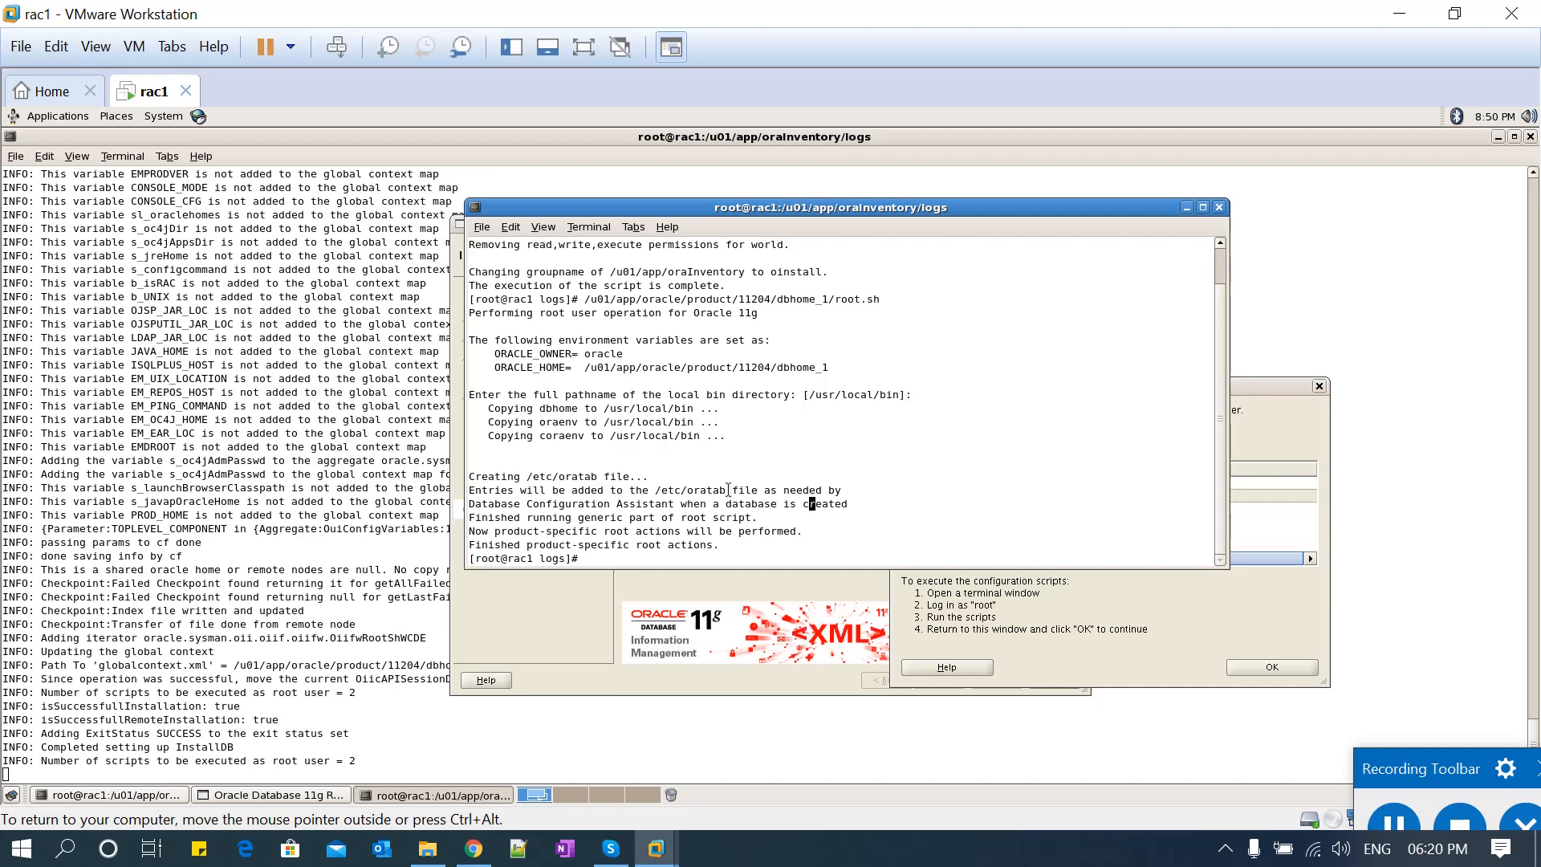
pyautogui.doubleClick(544, 479)
# Minimize the second terminal, confirm that the configuration scripts have been executed and bring the Oracle installer back to the front.
pyautogui.click(1188, 208)
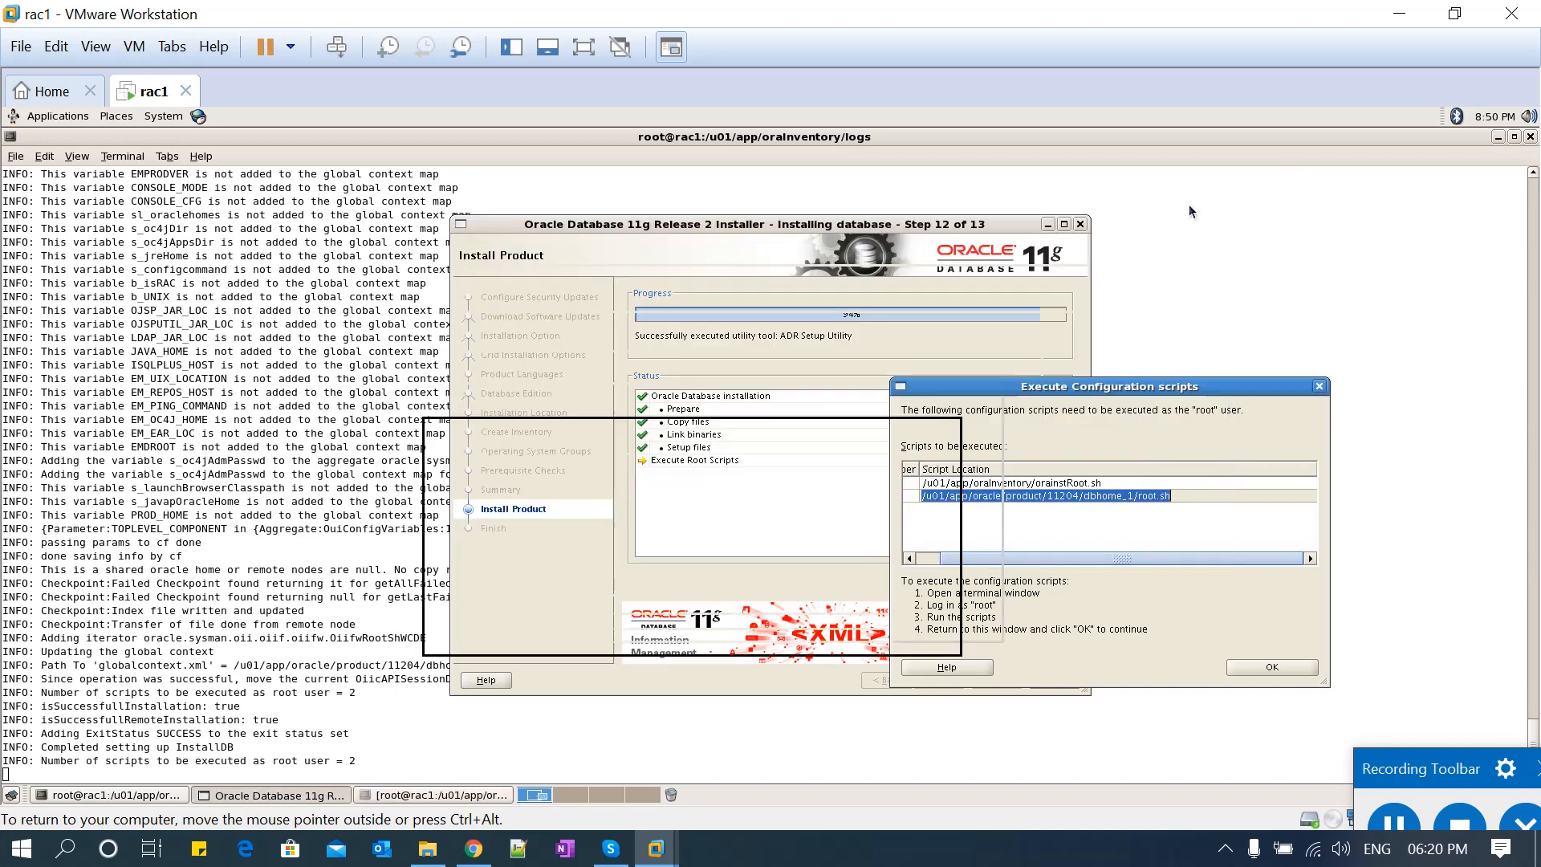
pyautogui.click(1260, 667)
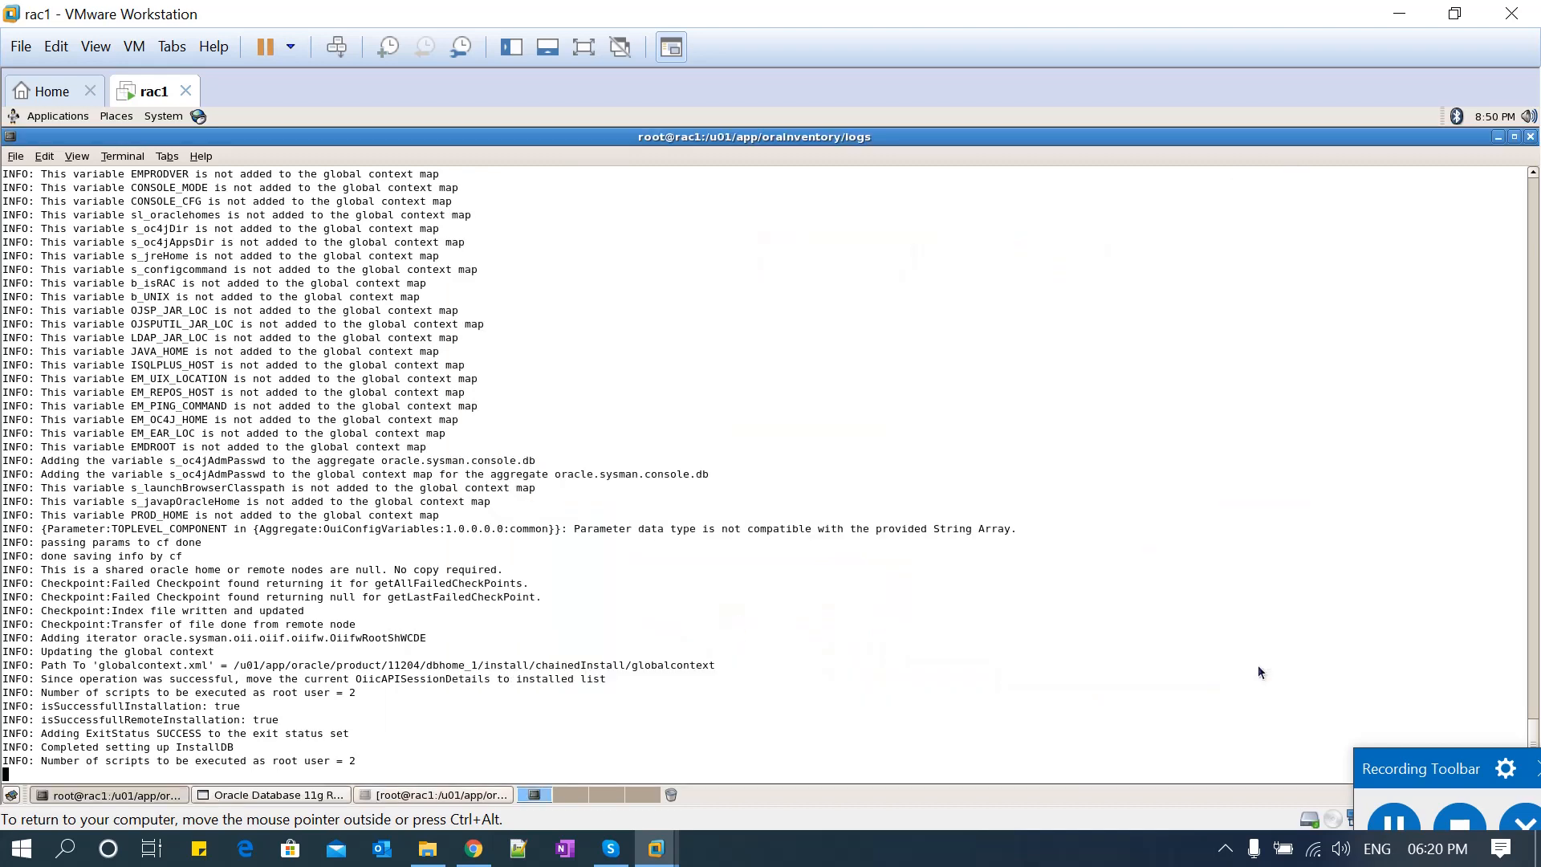
pyautogui.click(348, 796)
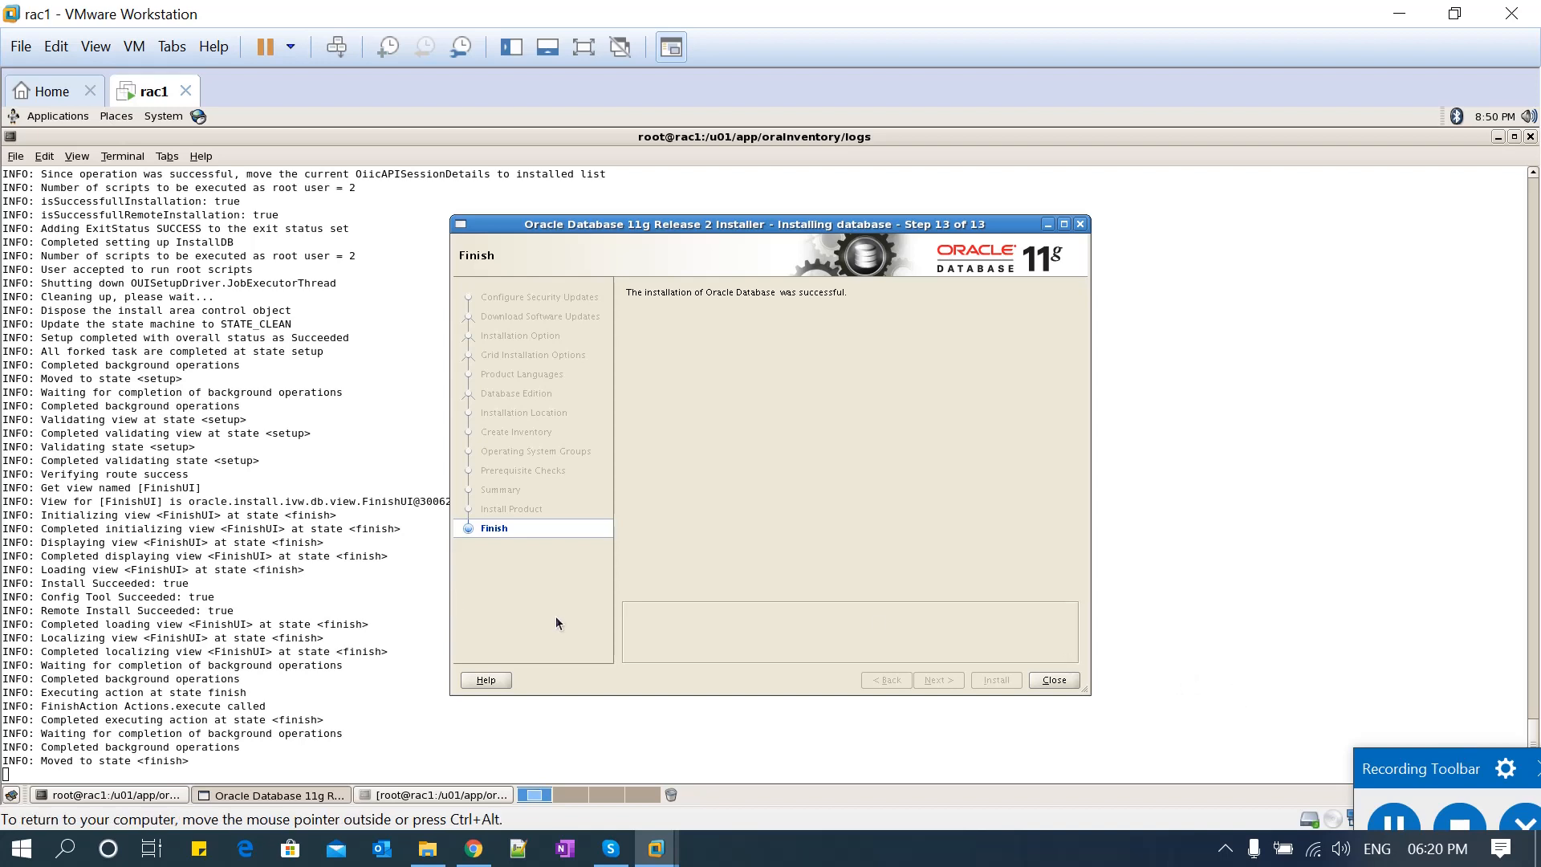
# Stop following the installation log in the terminal and close the Oracle installer from its Finish page.
pyautogui.click(320, 554)
pyautogui.hotkey('ctrl', 'c')
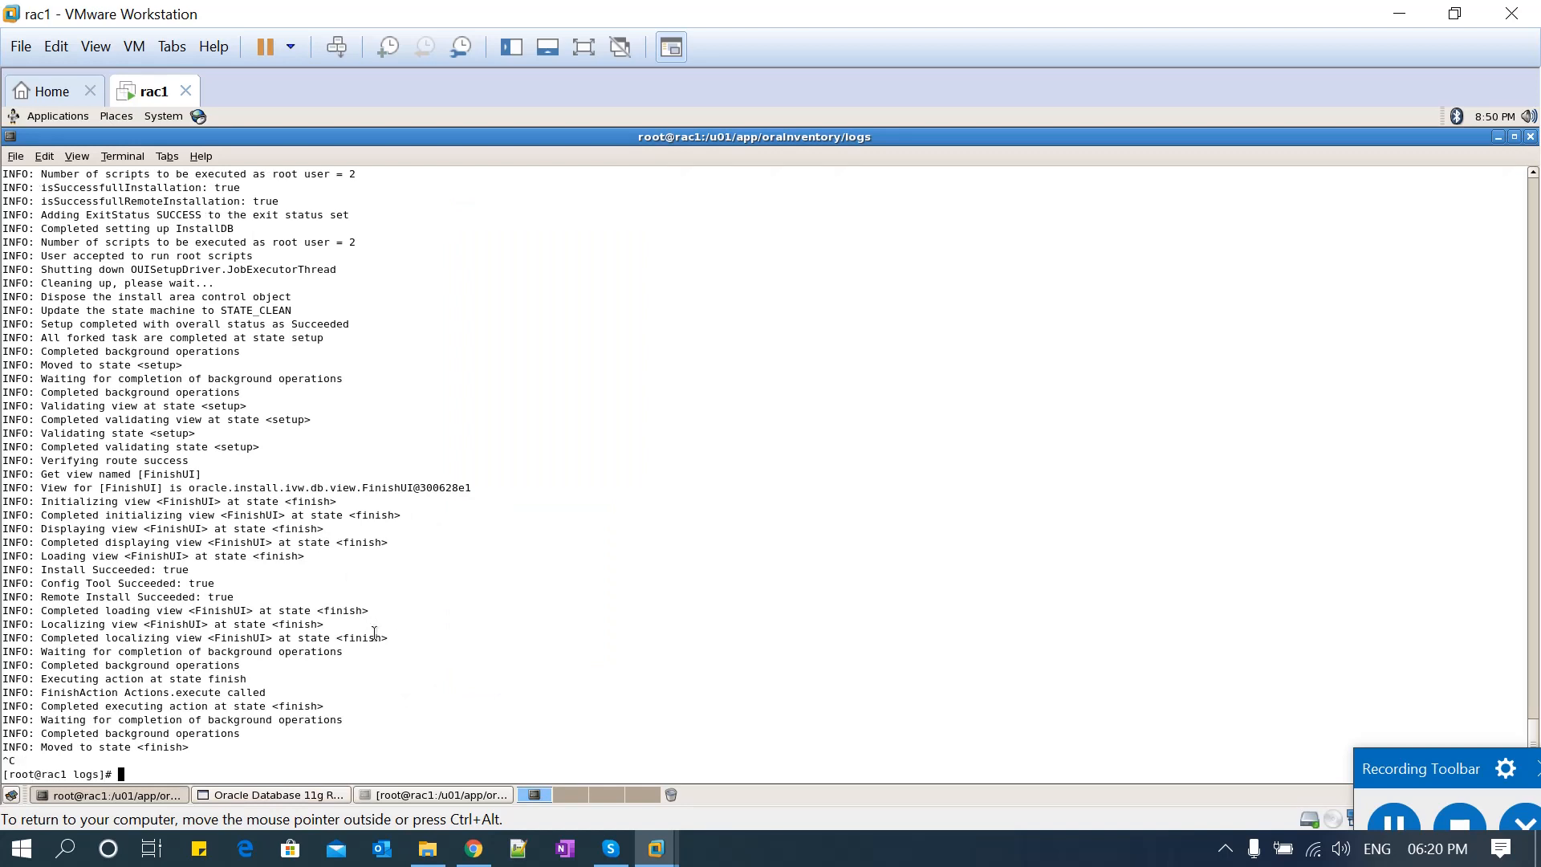
pyautogui.press('Return')
pyautogui.press('Return')
pyautogui.press('Return')
pyautogui.press('Return')
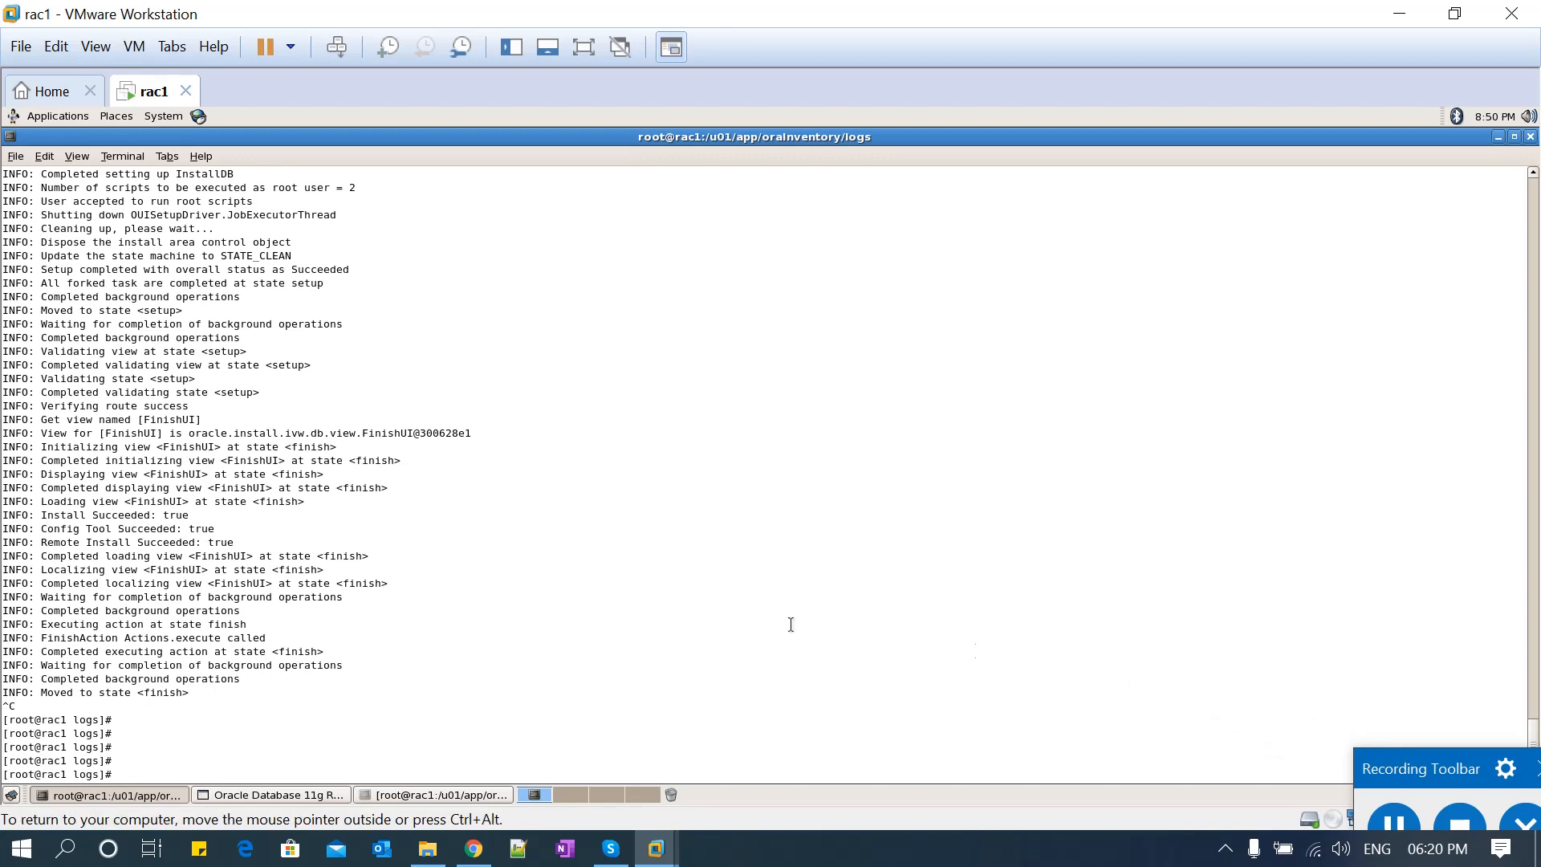
pyautogui.click(257, 794)
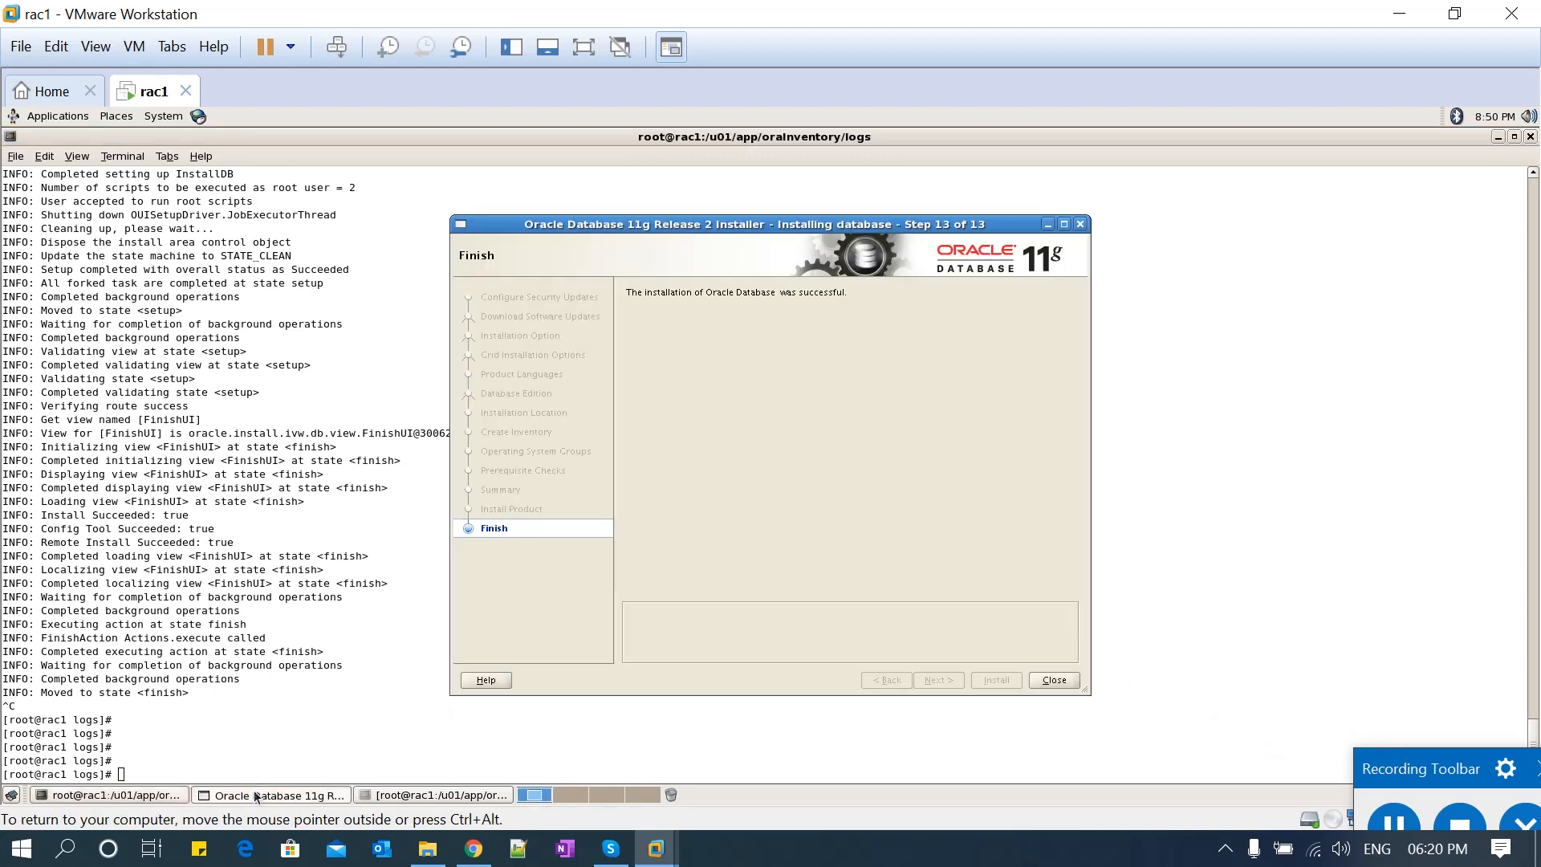
pyautogui.click(1055, 681)
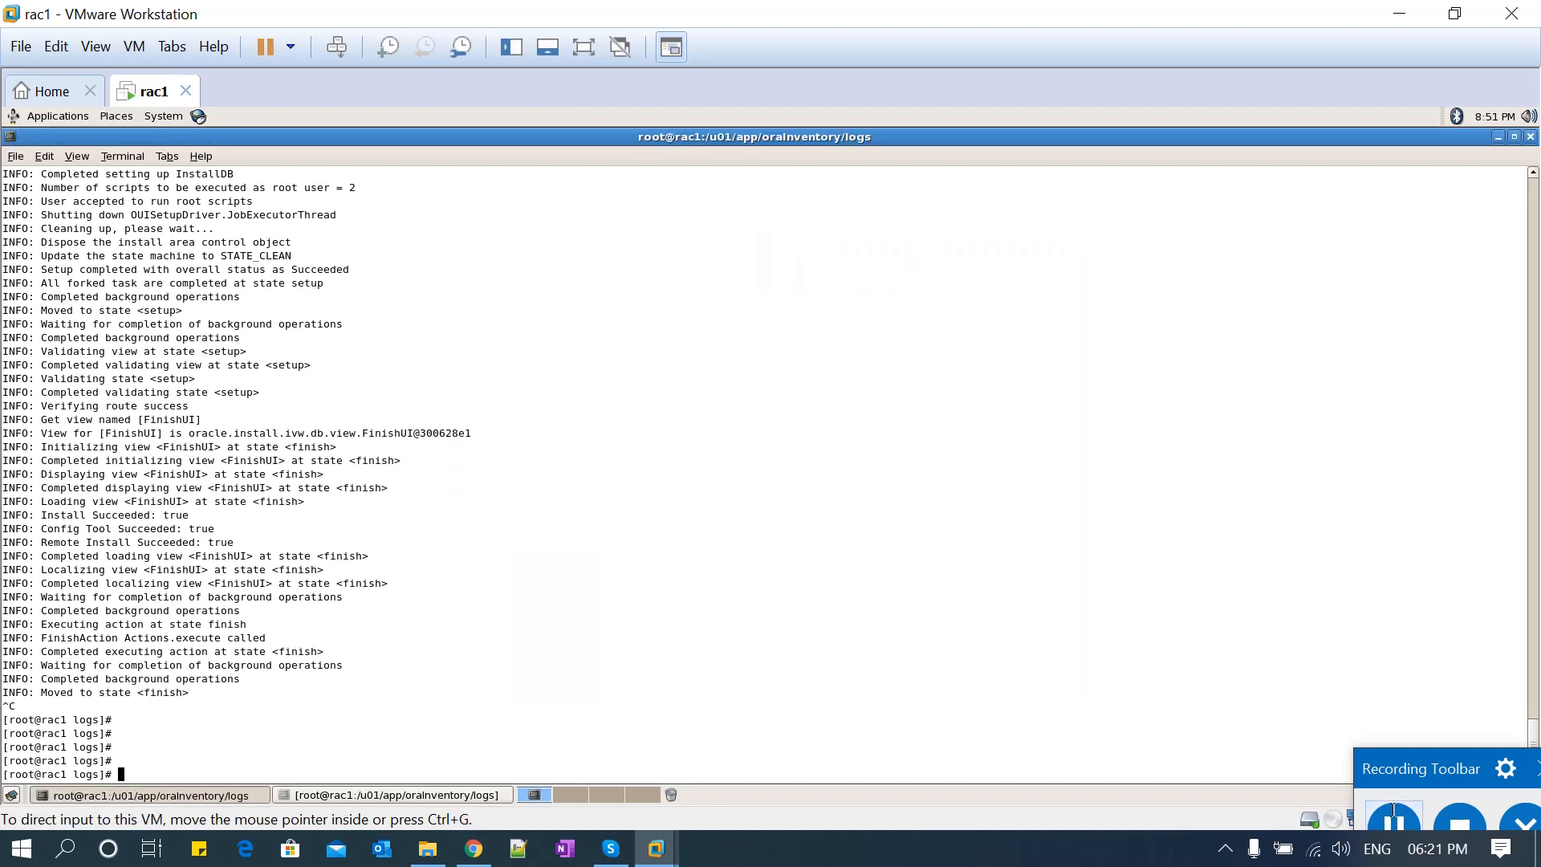